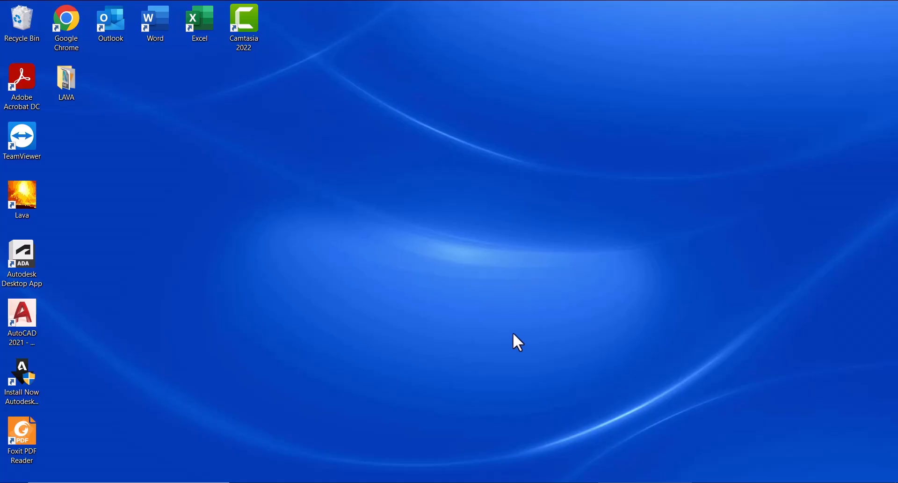
Step: Start Lava from the desktop and open a new LAVA project
double_click(25, 194)
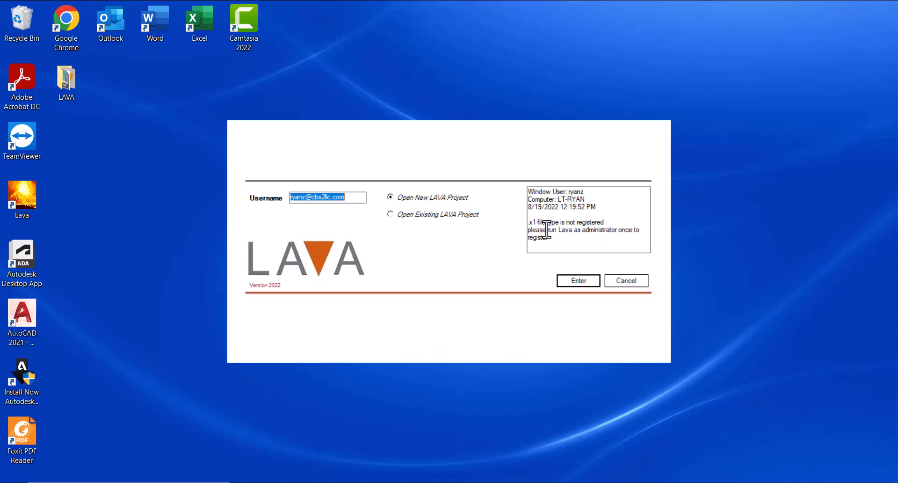
left_click(575, 285)
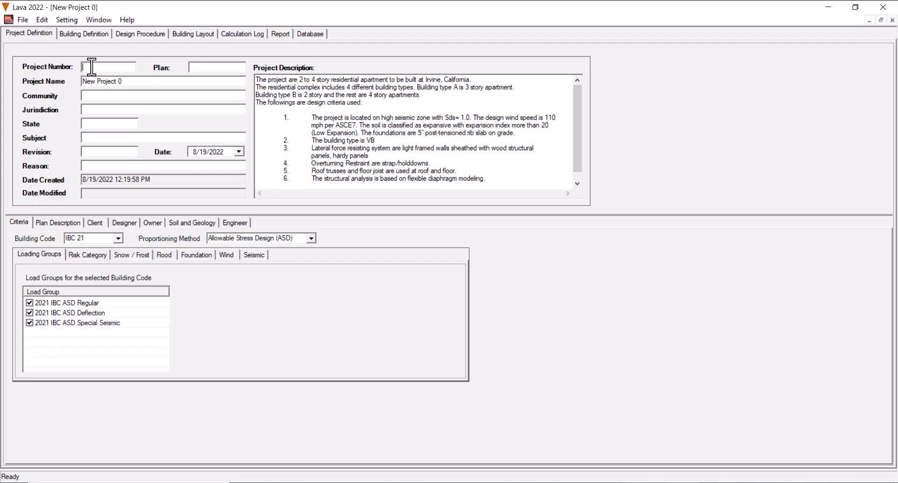
Step: Enter project number 10000, plan Building 100 and project name LAVA, and make the description's first line read 2 story residential apartment
type("10000")
left_click(219, 66)
type("Building 100")
left_click_drag(139, 81, 66, 85)
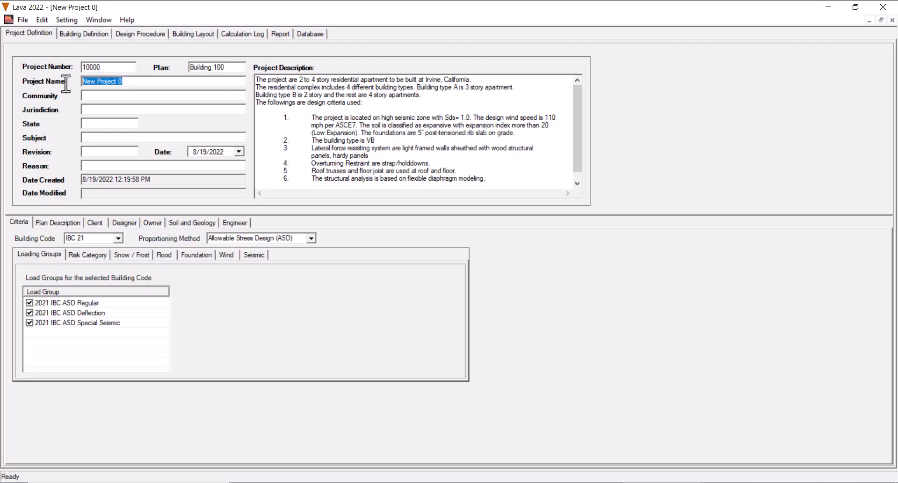
type("LAVA")
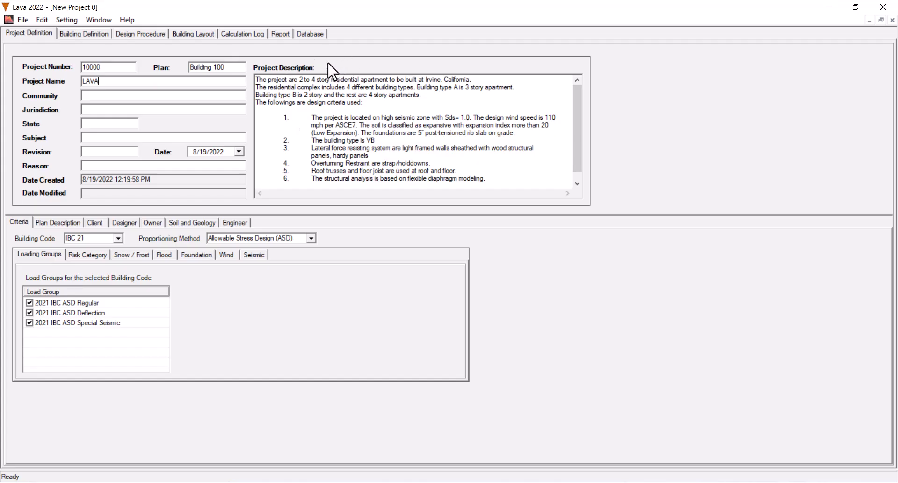
left_click_drag(301, 82, 315, 82)
key("Delete")
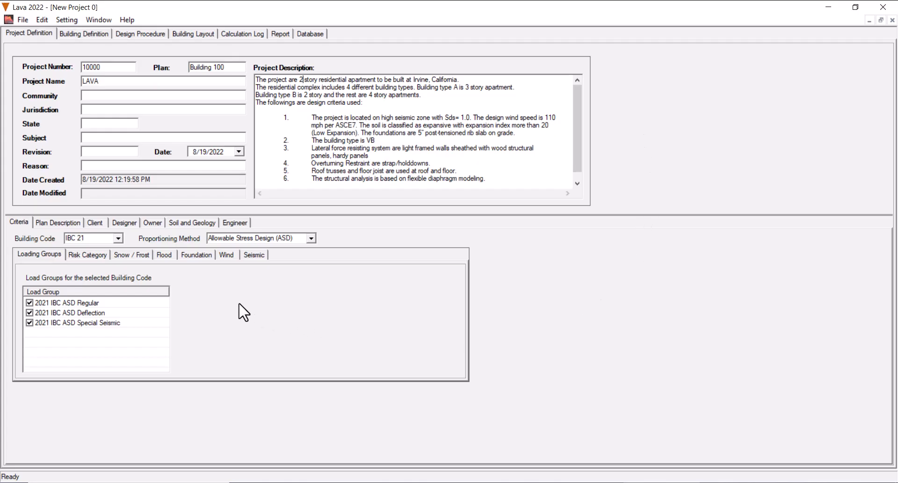
Step: Set the building code to IBC 18 and check the seismic risk category options
left_click(117, 238)
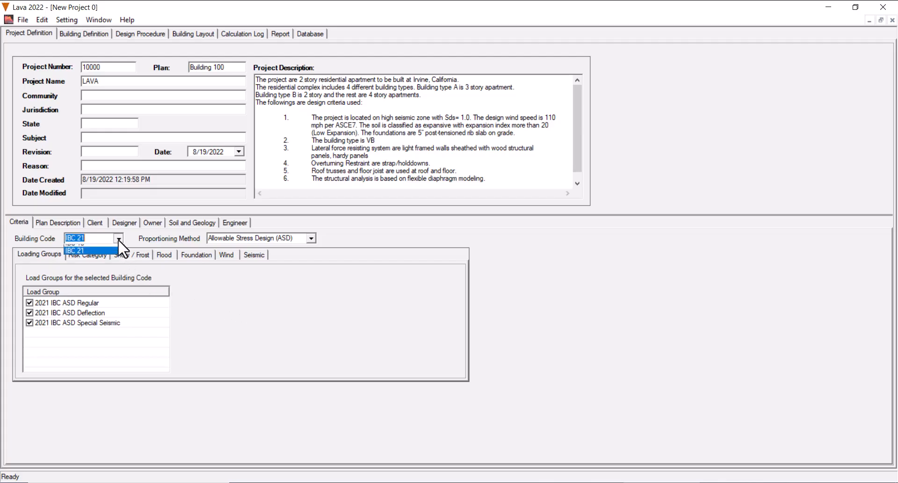
left_click(104, 250)
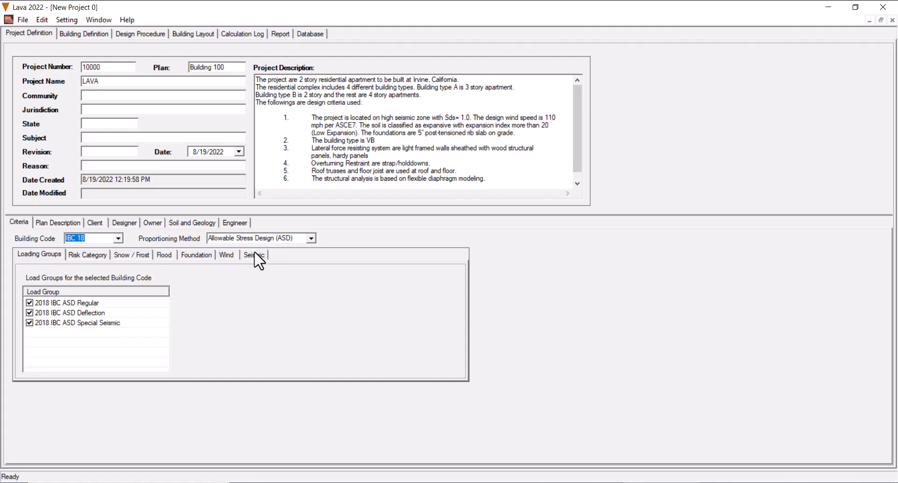
left_click(84, 257)
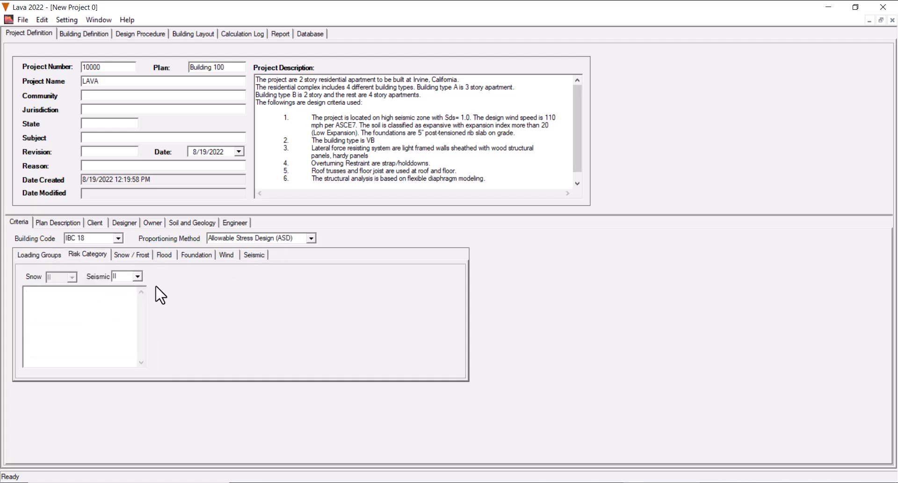
left_click(138, 276)
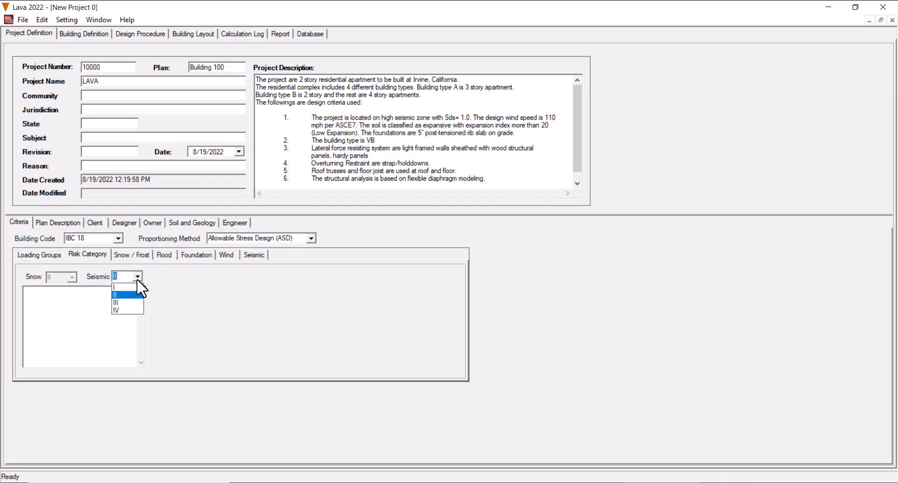
Step: Set the ground snow load to 20 psf, the duration to 3 months and the frost depth to 2 ft
left_click(144, 265)
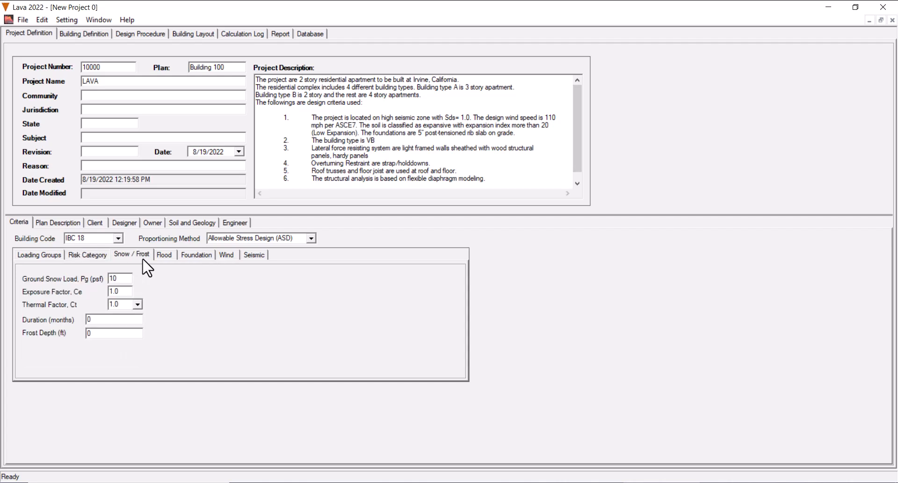
double_click(122, 279)
type("20")
double_click(104, 318)
type("3")
double_click(105, 332)
type("2")
Step: Review the flood hazard area options and the foundation criteria
left_click(164, 255)
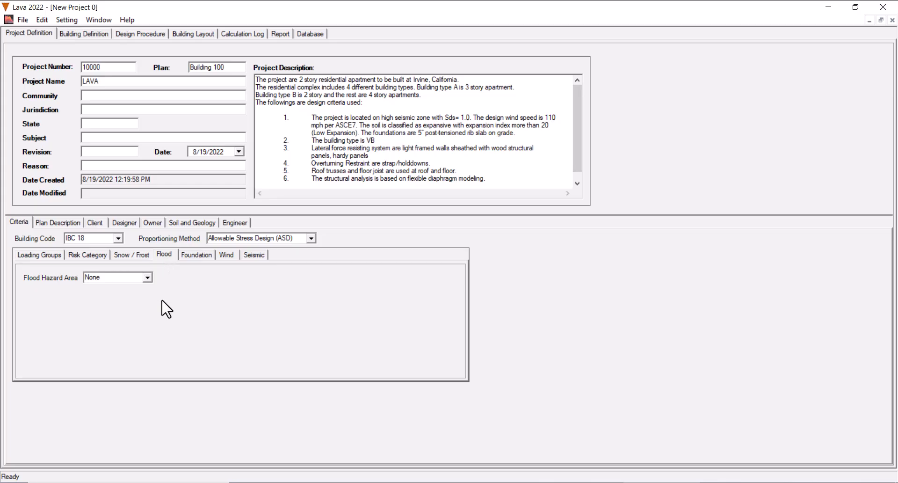
left_click(147, 278)
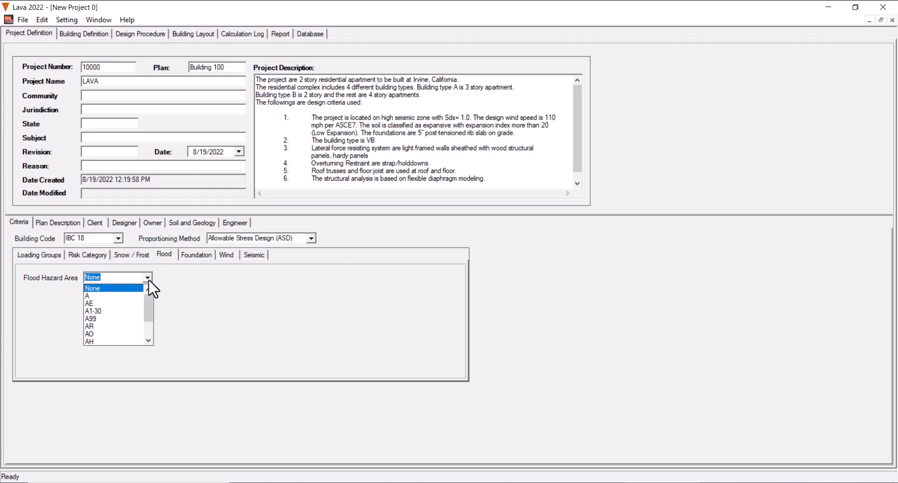
left_click(148, 280)
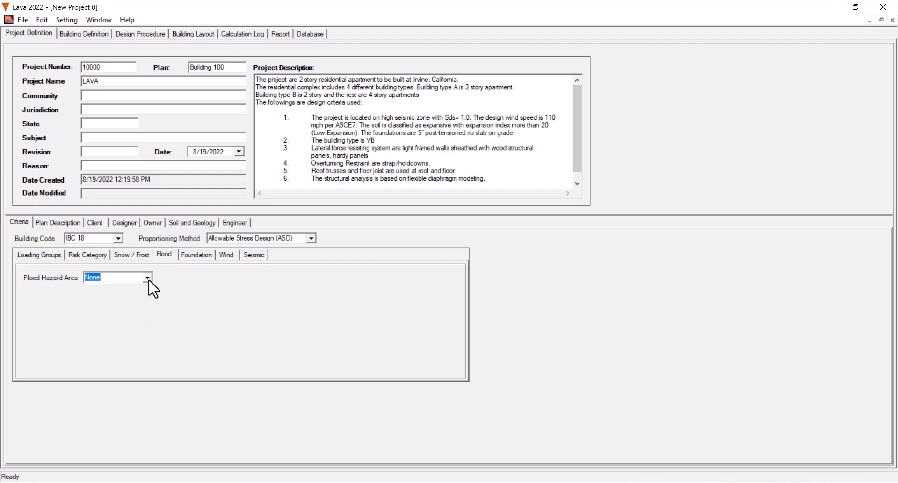
left_click(199, 255)
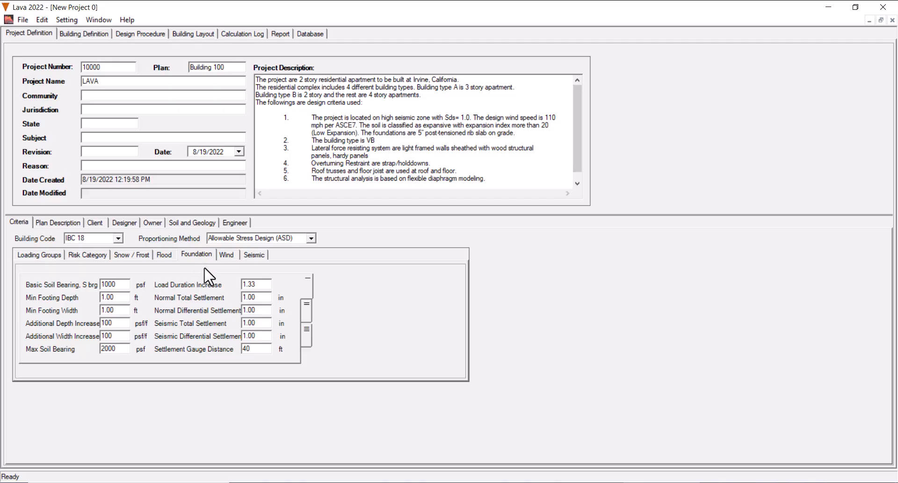
Step: Set the wind criteria to a basic wind speed of 95 mph, exposure C and Level topography
left_click(230, 256)
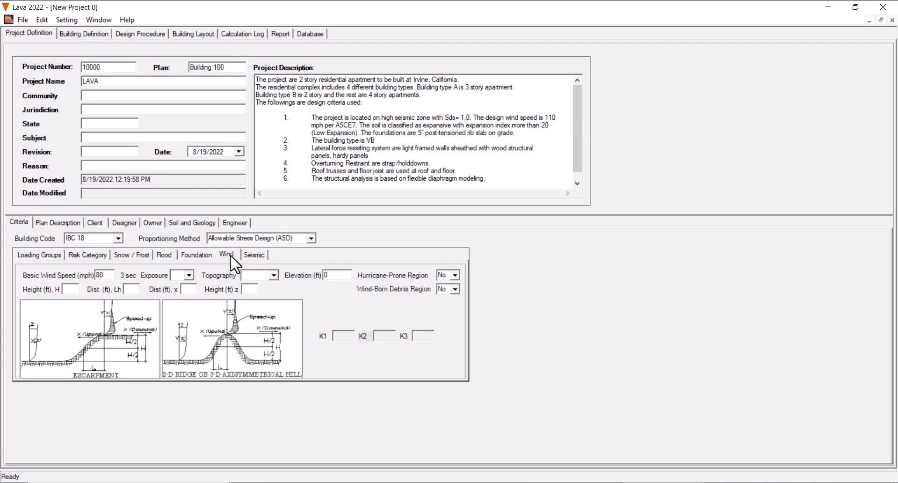
double_click(109, 274)
type("95")
left_click(188, 274)
left_click(181, 293)
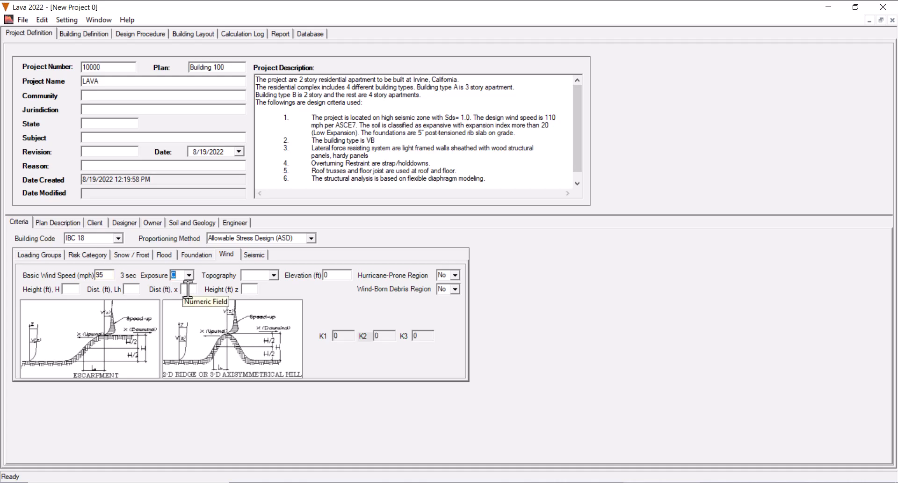
left_click(274, 275)
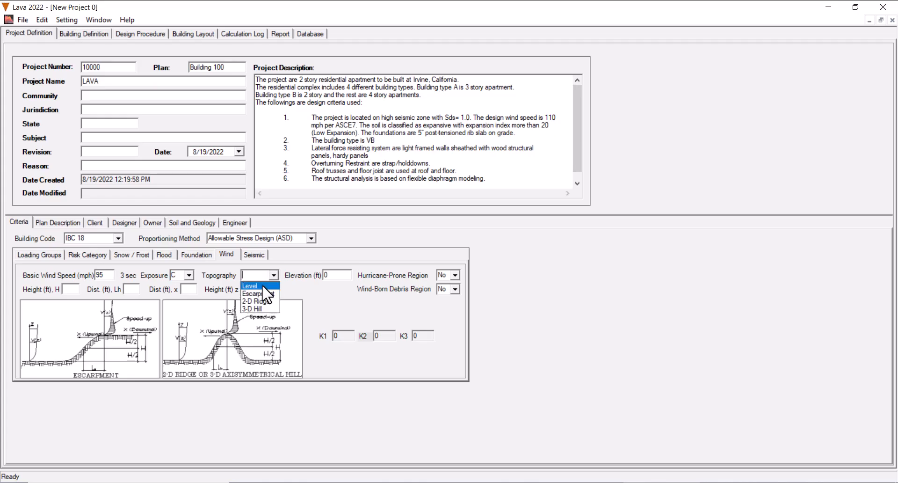
left_click(263, 285)
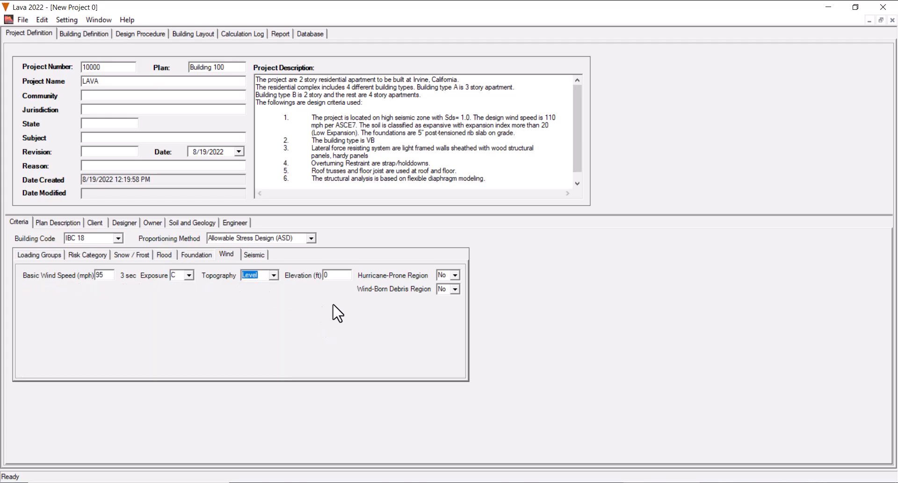
Step: Set the seismic longitude to 35, latitude to -125 and over strength factor to 2.5
left_click(262, 258)
double_click(62, 296)
type("35")
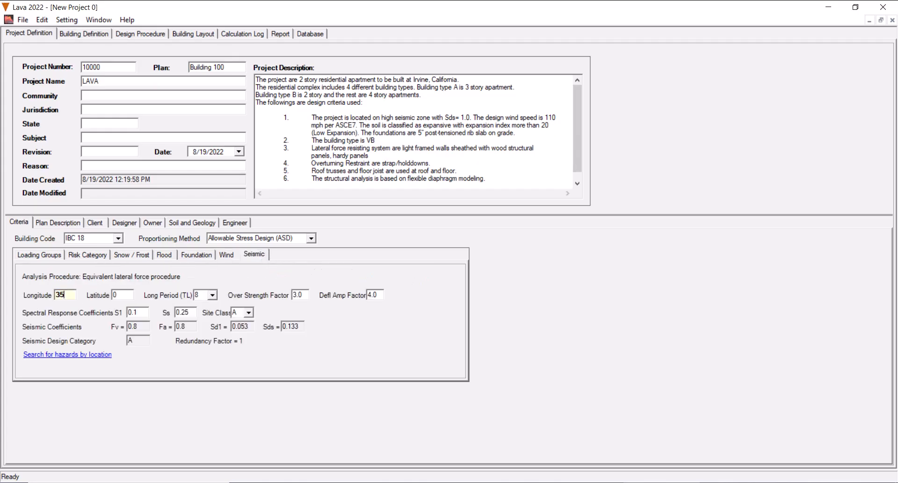
double_click(125, 298)
type("-125")
double_click(297, 296)
type("2.5")
Step: Set spectral response coefficients S1 to 0.25 and Ss to 0.6, with the default D site class
double_click(148, 312)
type("0.25")
double_click(192, 312)
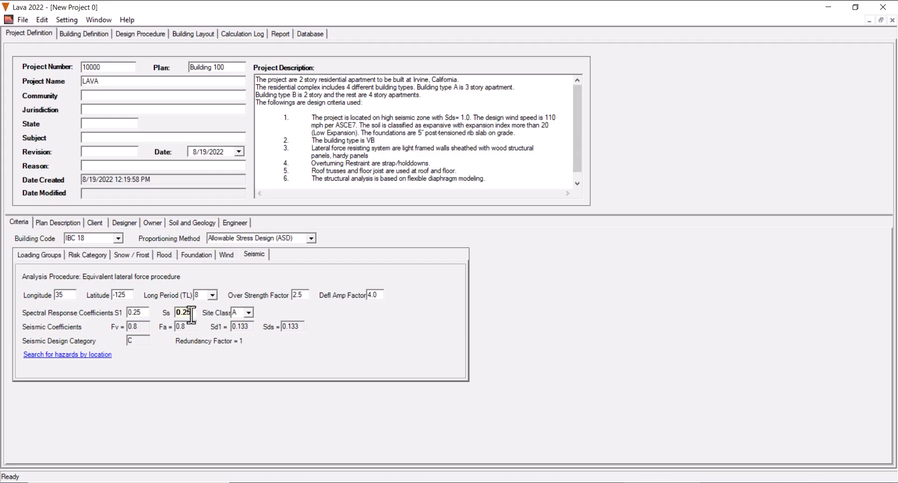
type("0.6")
left_click(248, 312)
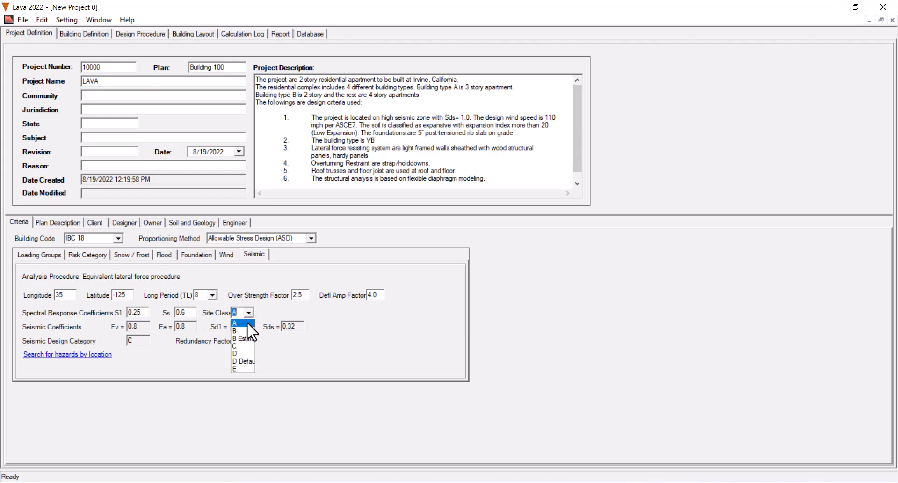
left_click(246, 361)
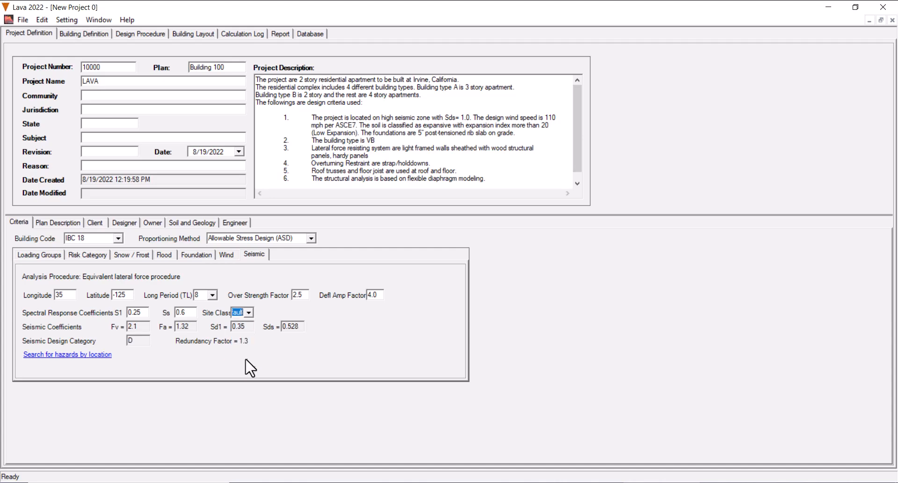
Step: Review the project's plan description, client, designer, owner, and soil and geology information forms
left_click(68, 224)
left_click(95, 223)
left_click(122, 223)
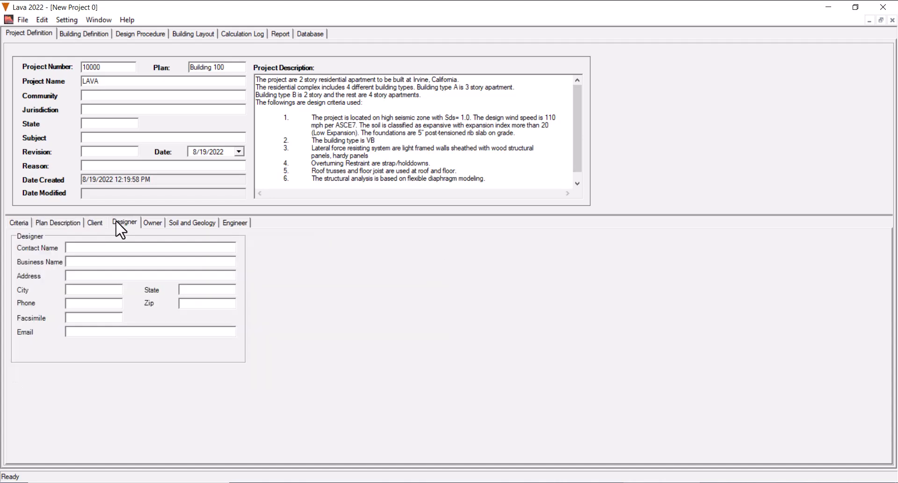
left_click(154, 224)
left_click(196, 223)
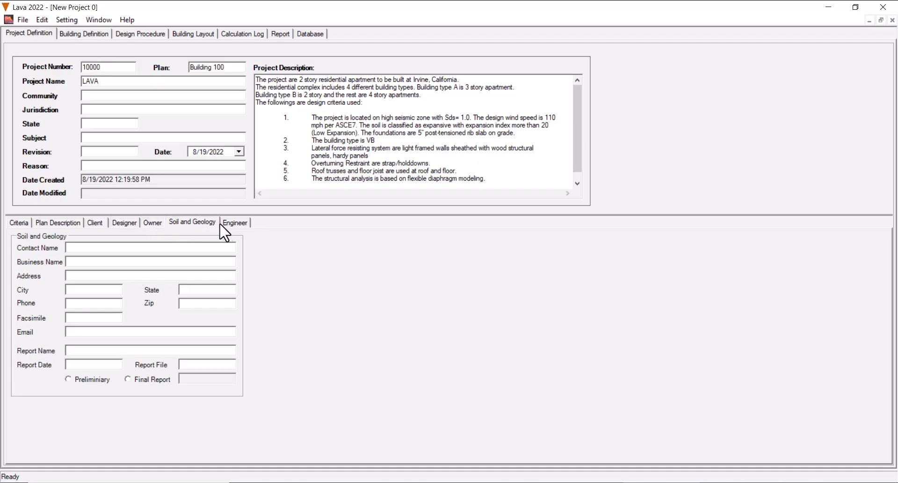
Step: Enter LAVA Engineering as the engineer's business name and add the LavaLogo image as its logo
left_click(235, 224)
left_click(173, 291)
type("L")
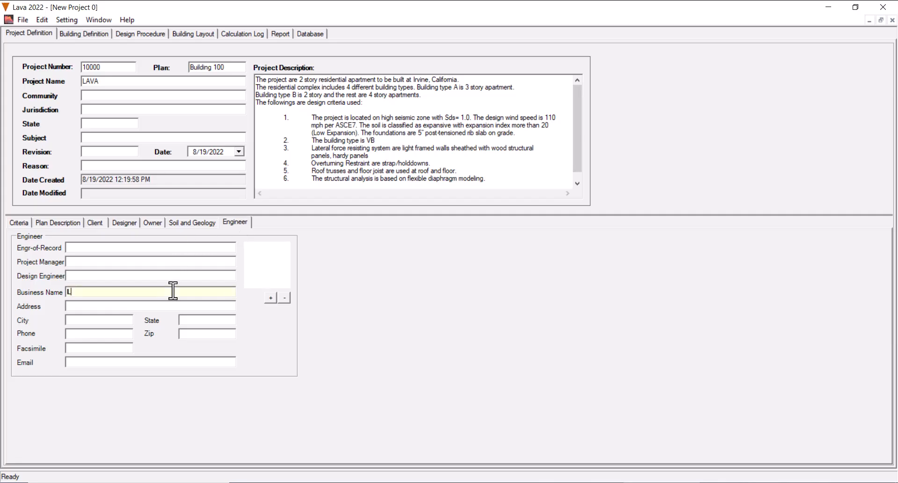
type("AVA Engineering")
left_click(270, 297)
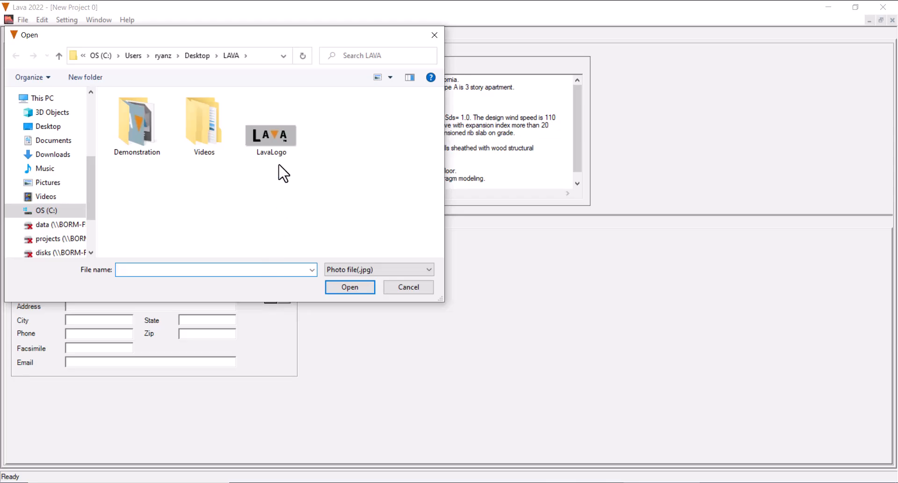
left_click(276, 145)
left_click(347, 285)
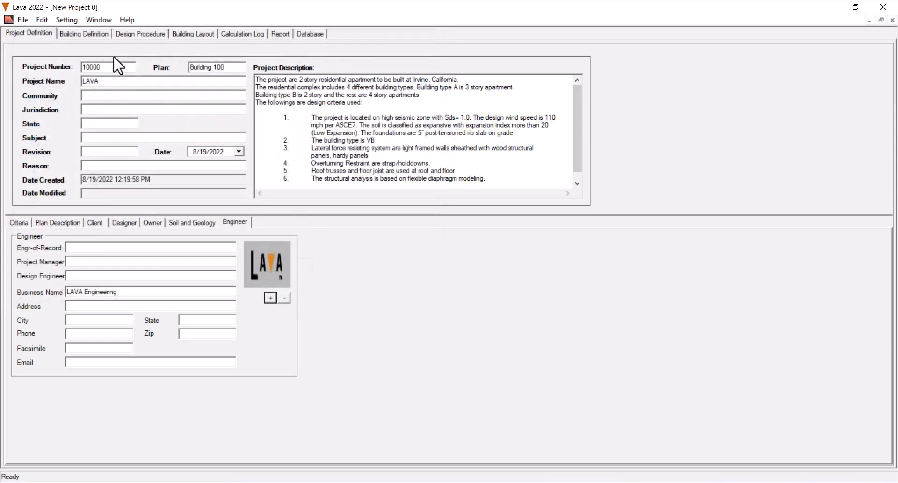
Step: Define the building profile with 2 stories, a Wood Truss roof and I-Joist Regular floors
left_click(92, 35)
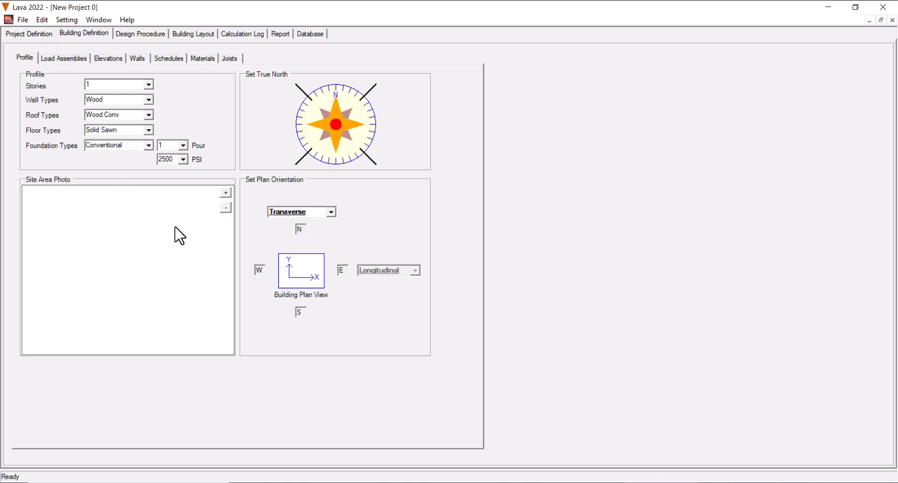
left_click(149, 85)
left_click(142, 103)
left_click(149, 115)
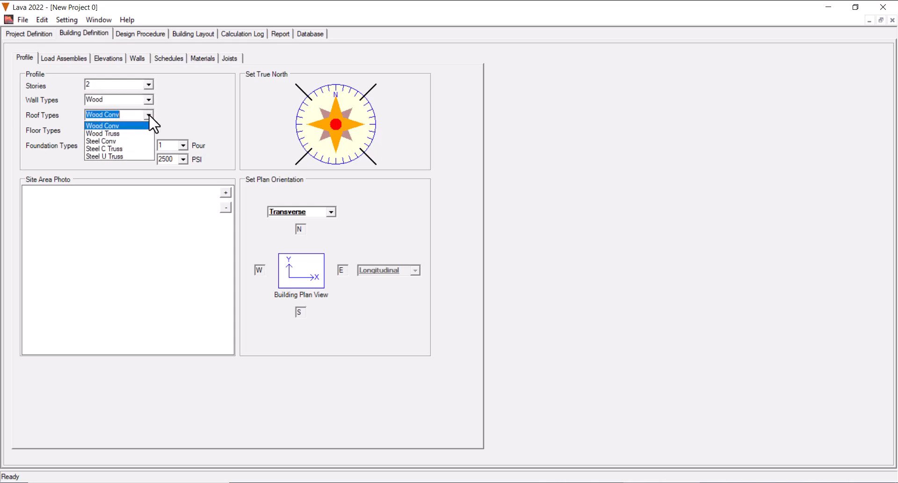
left_click(134, 134)
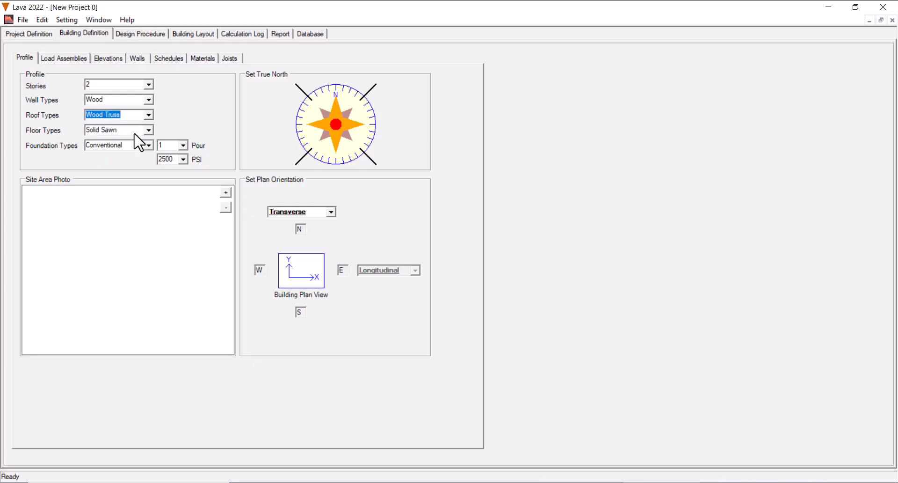
left_click(148, 131)
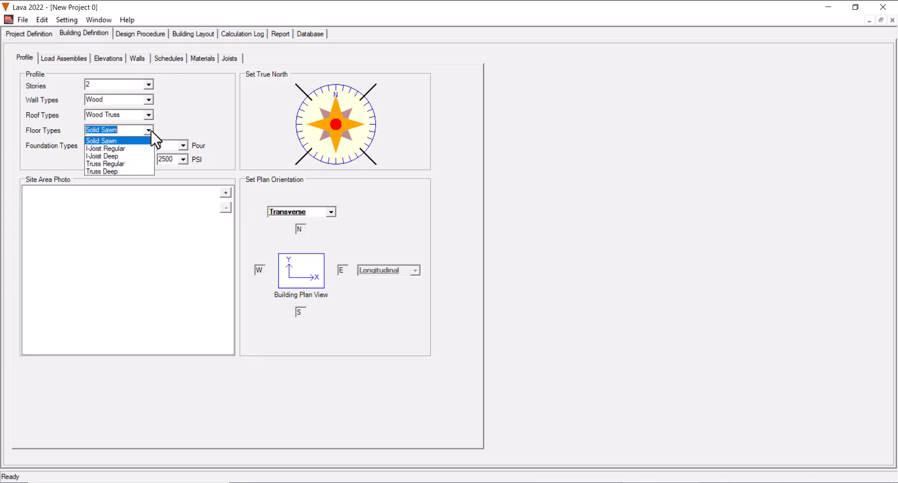
left_click(137, 149)
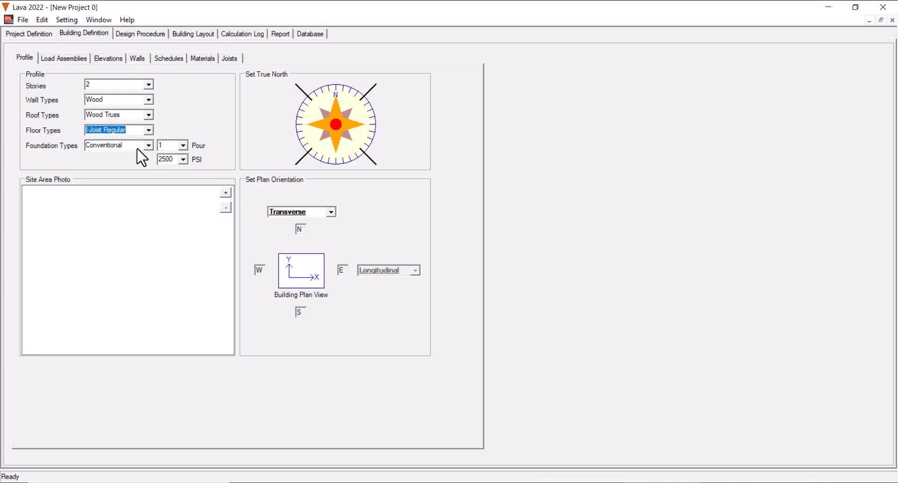
Step: Review the wood building groups and choose ROOF - SFR Calif - MPC Truss - Tile as the first roof load assembly
left_click(64, 58)
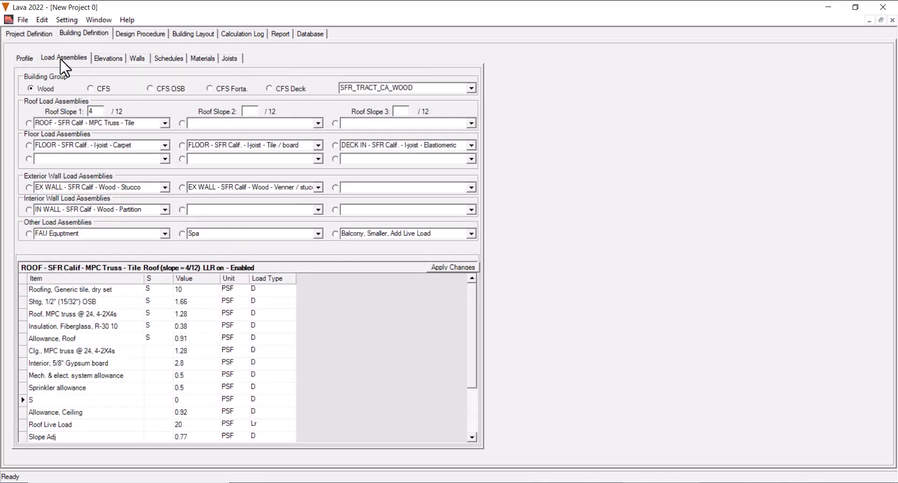
left_click(471, 89)
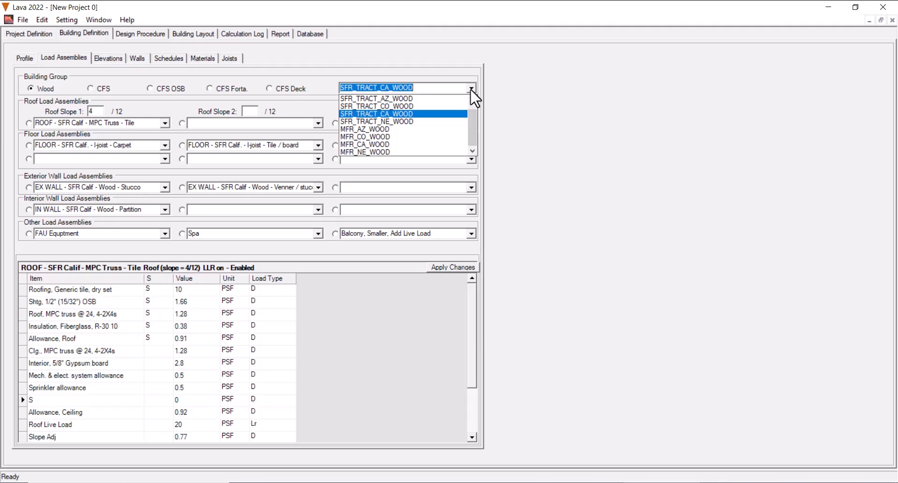
left_click(471, 89)
left_click(165, 124)
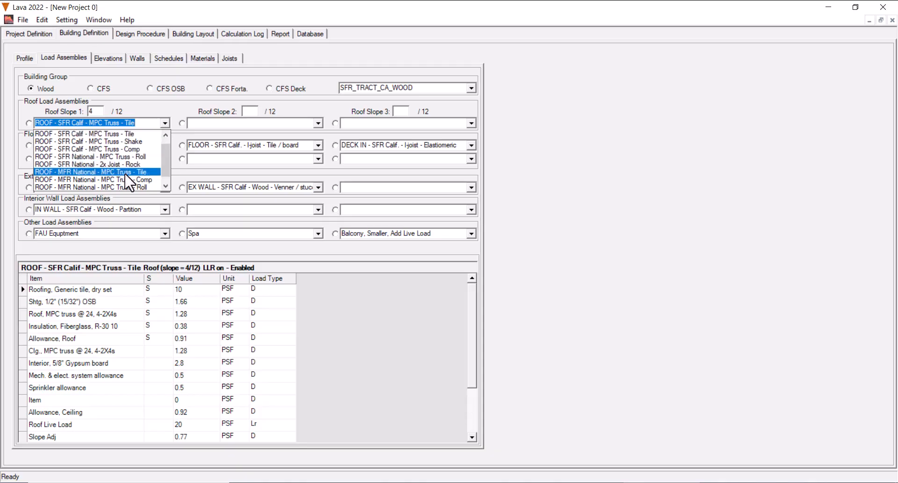
left_click(117, 134)
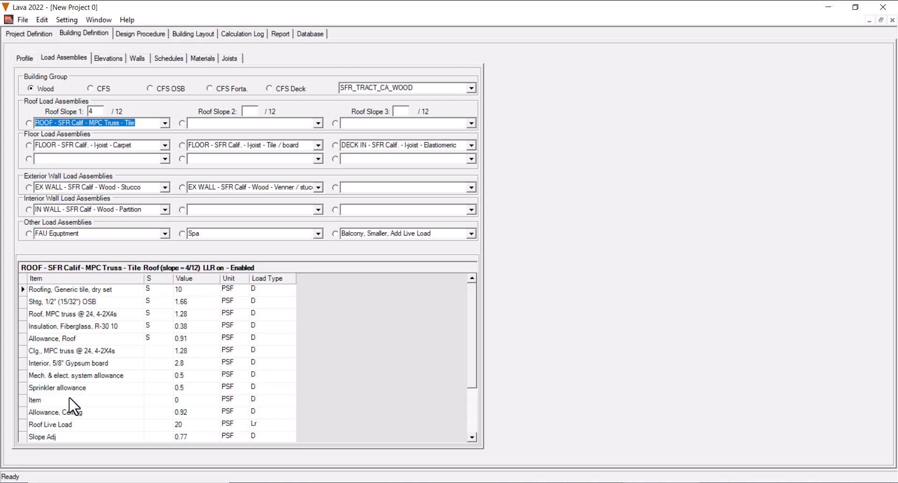
Step: Name the blank item in the tile roof load assembly Solar, set it to 4 PSF, and apply the changes
left_click(102, 400)
type("Solar")
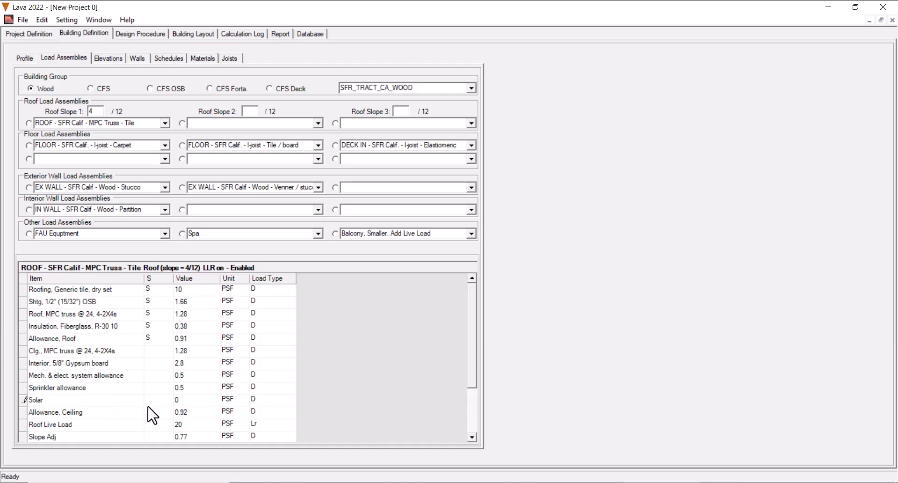
left_click(184, 400)
type("4")
left_click(184, 411)
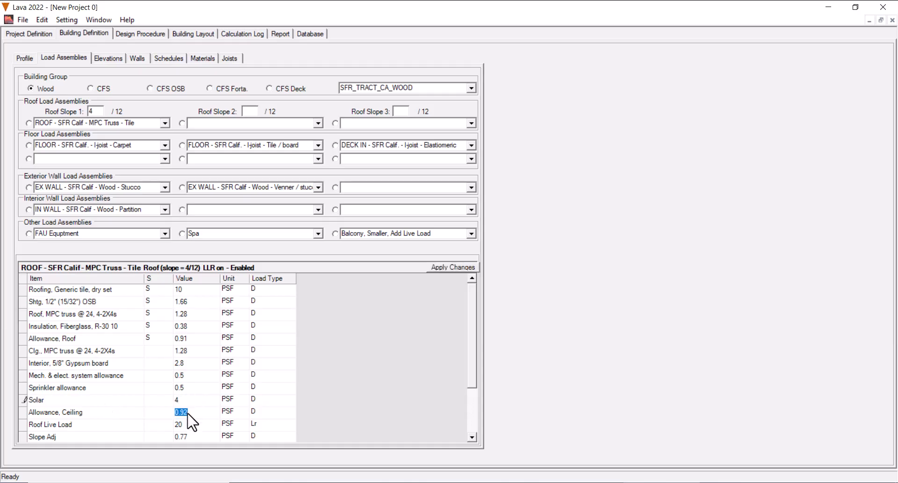
left_click(450, 266)
left_click_drag(469, 300, 468, 366)
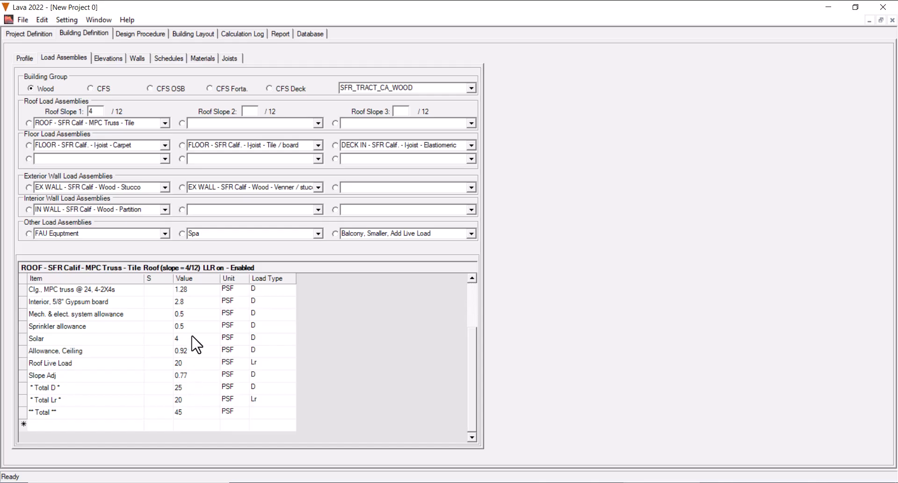
Step: Examine the item loads and totals of the I-joist Carpet floor and I-joist Elastiomeric deck assemblies
left_click(135, 146)
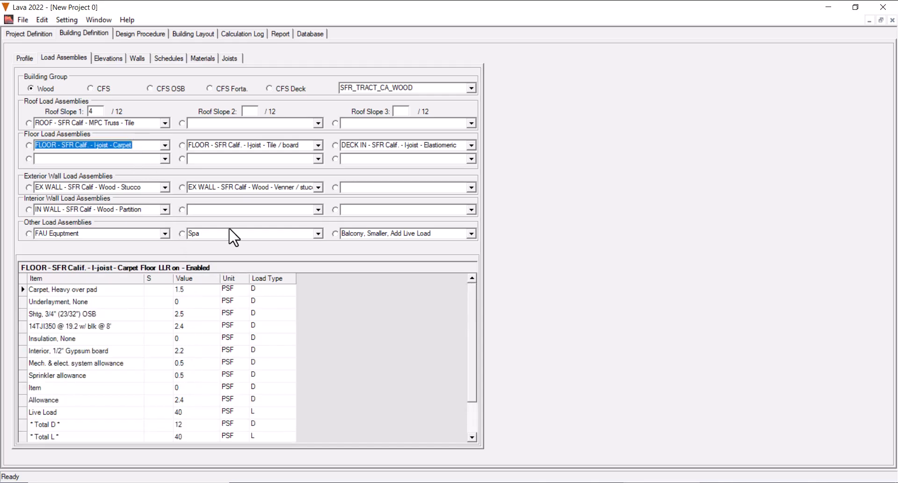
left_click_drag(476, 354, 476, 401)
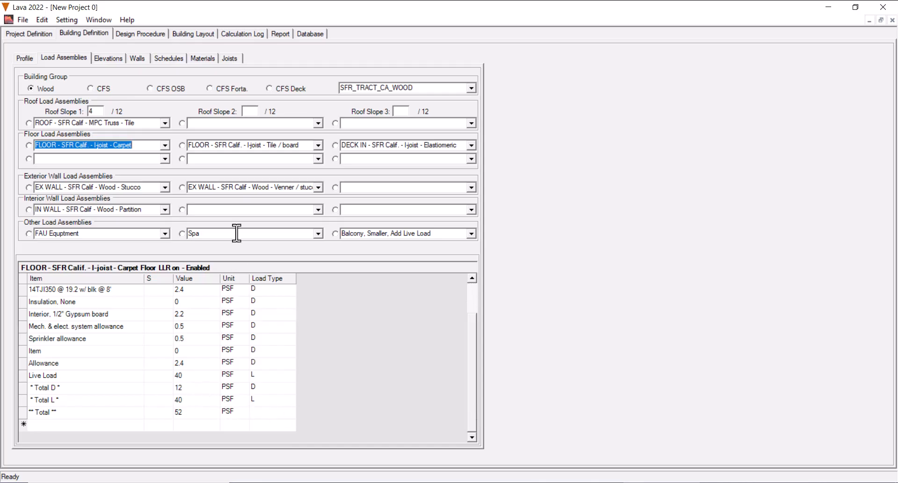
left_click(362, 146)
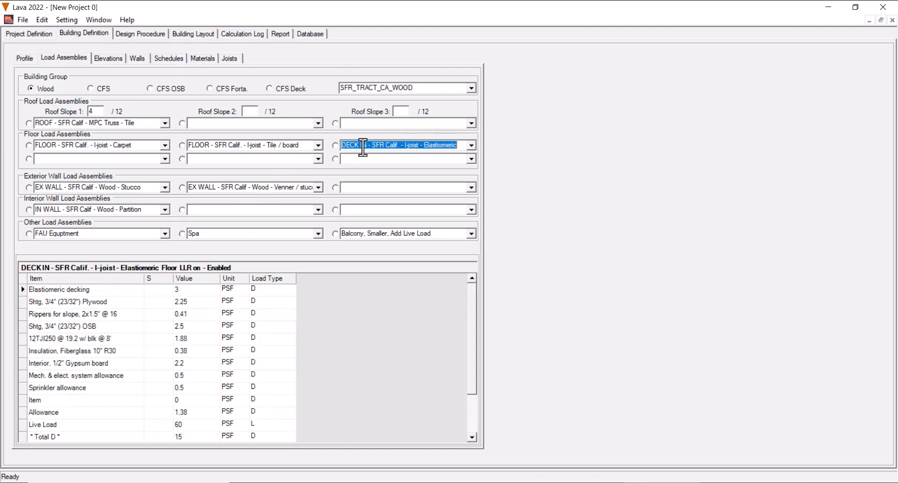
left_click_drag(476, 327, 442, 400)
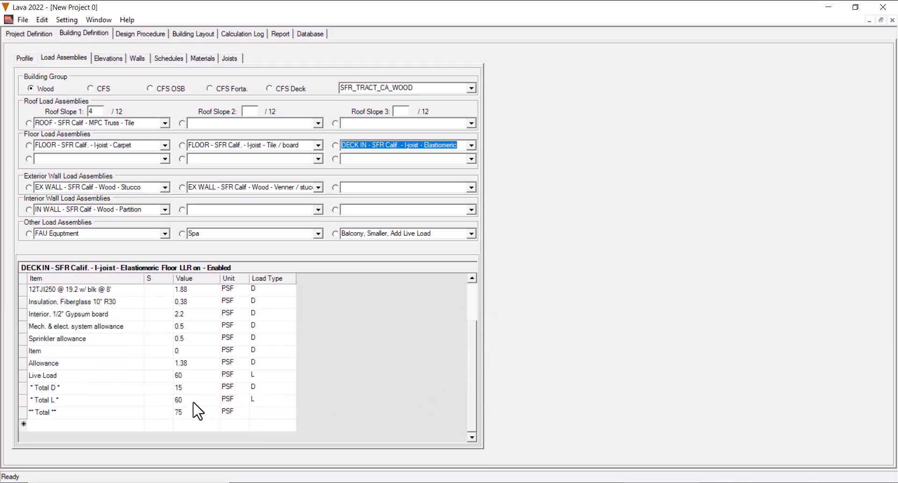
Step: Clear the I-joist Tile / board floor assembly and the Wood Venner / stucco exterior wall assembly
left_click(318, 145)
left_click_drag(319, 174, 318, 165)
left_click(291, 157)
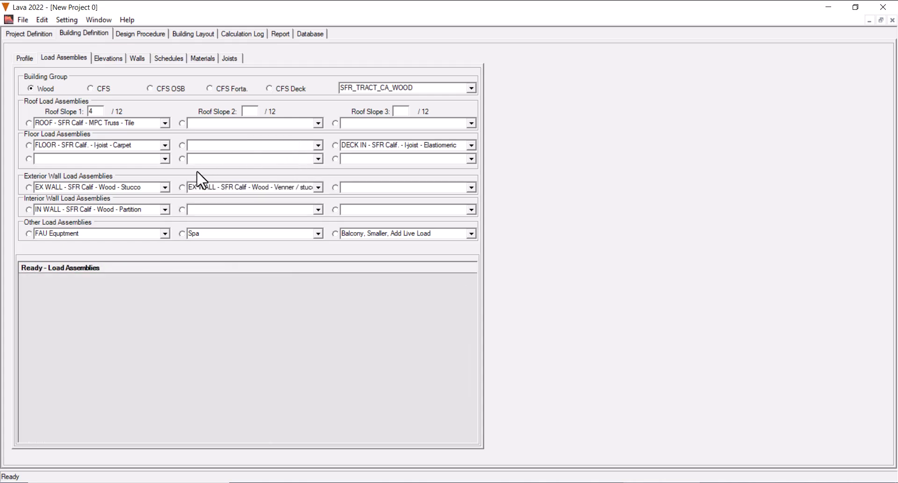
left_click(139, 187)
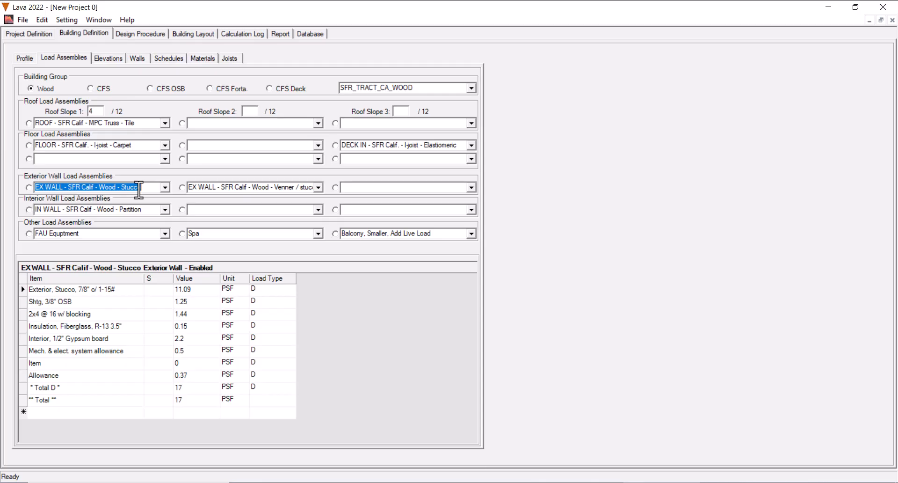
left_click(260, 189)
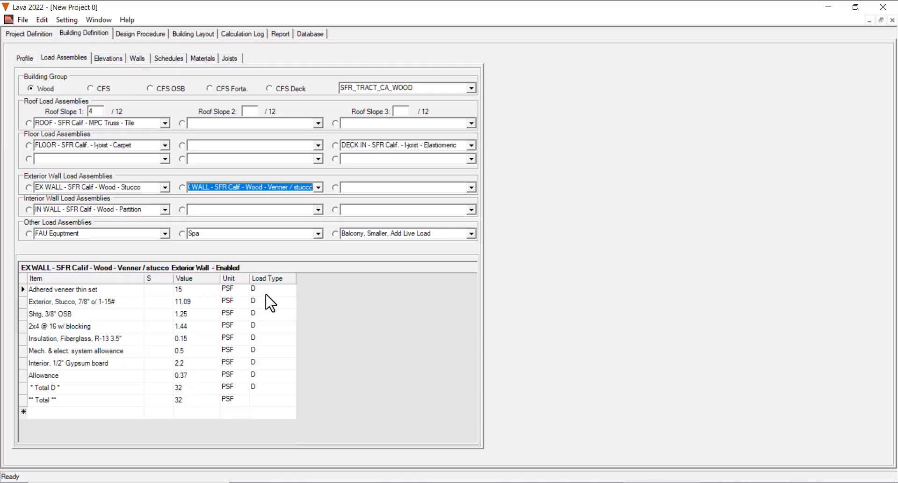
left_click(317, 187)
left_click(320, 199)
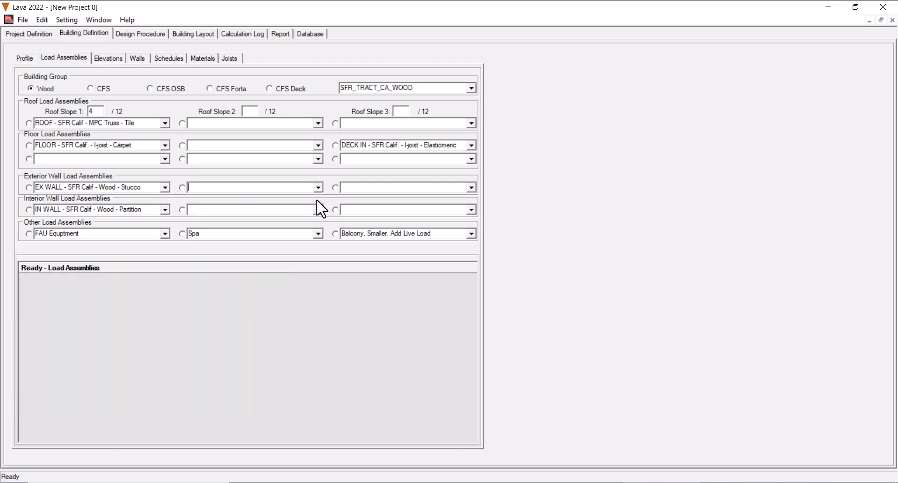
Step: Clear the FAU Equptment, Spa, and Balcony, Smaller, Add Live Load entries from the other load assemblies
left_click(138, 209)
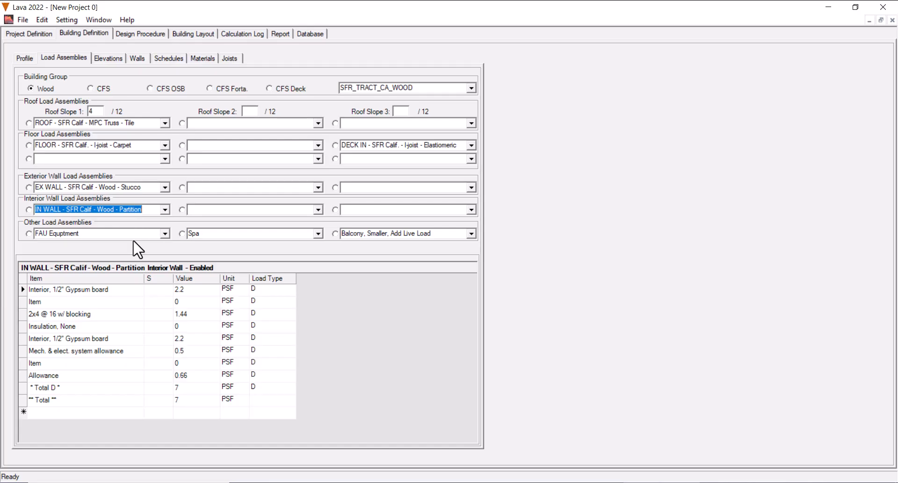
left_click(164, 233)
left_click_drag(166, 258, 166, 253)
left_click(149, 245)
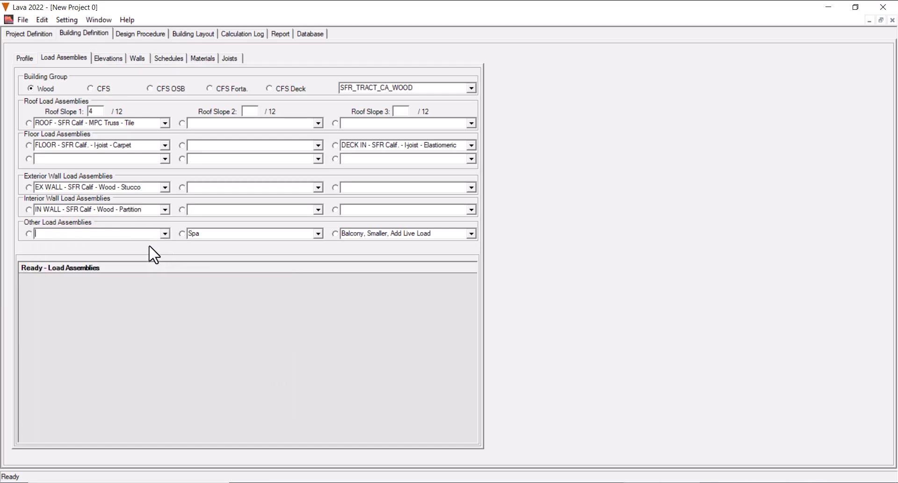
left_click(318, 233)
left_click_drag(318, 260, 305, 242)
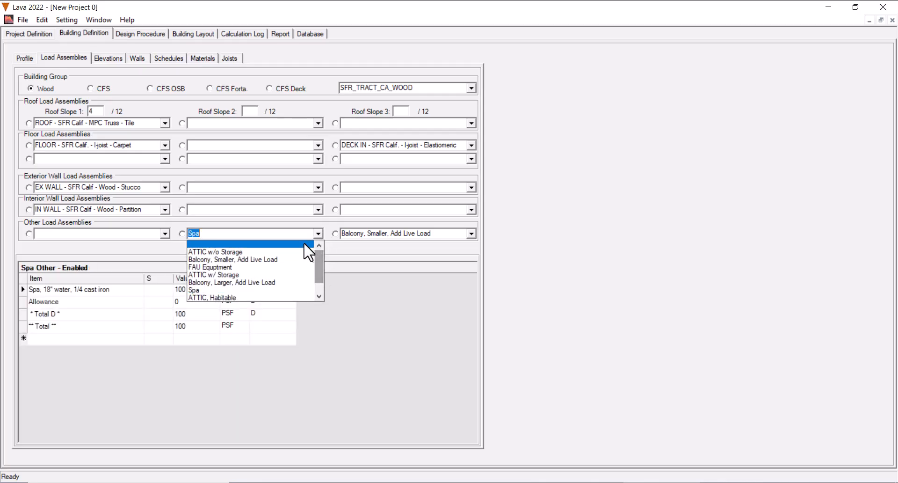
left_click(304, 244)
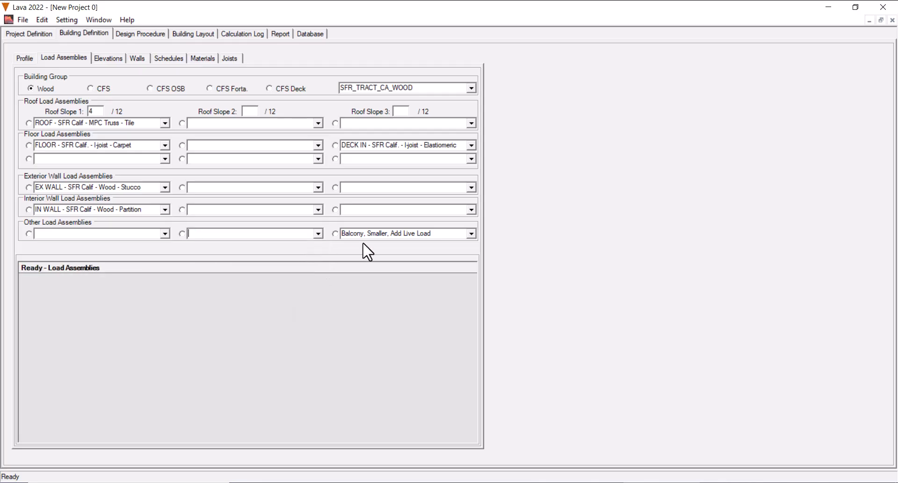
left_click(471, 233)
left_click_drag(474, 268, 474, 253)
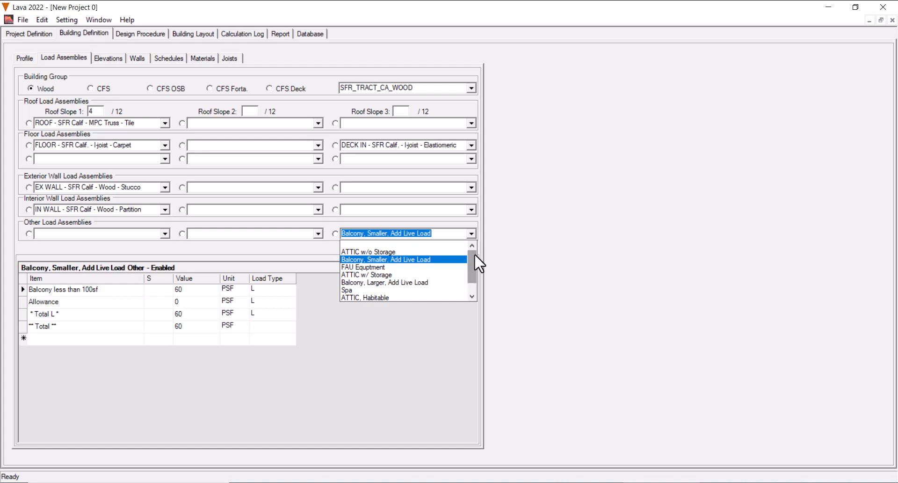
left_click(432, 244)
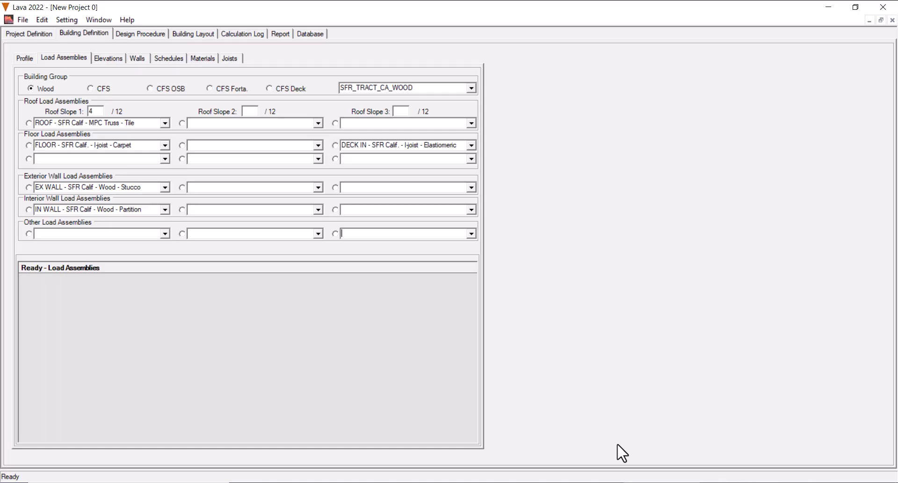
Step: Set the tile roof, carpet floor, stucco exterior wall and partition interior wall as the selected load assemblies
left_click(28, 123)
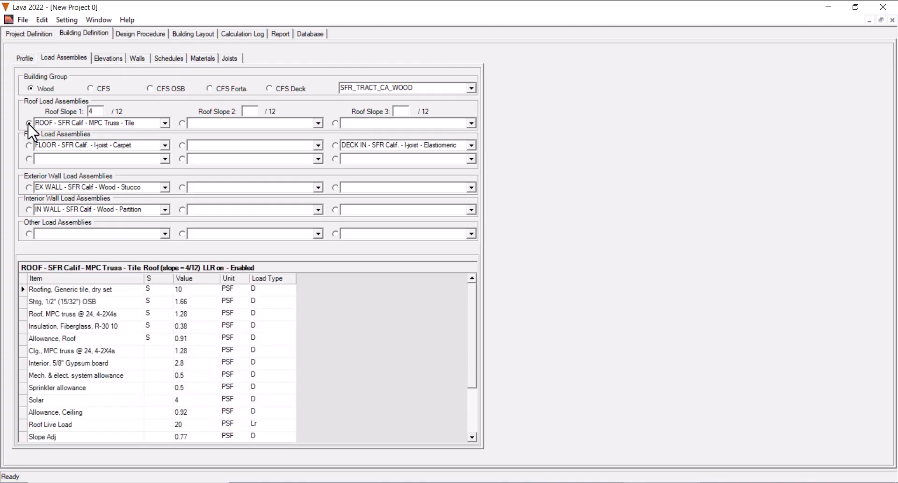
left_click(28, 145)
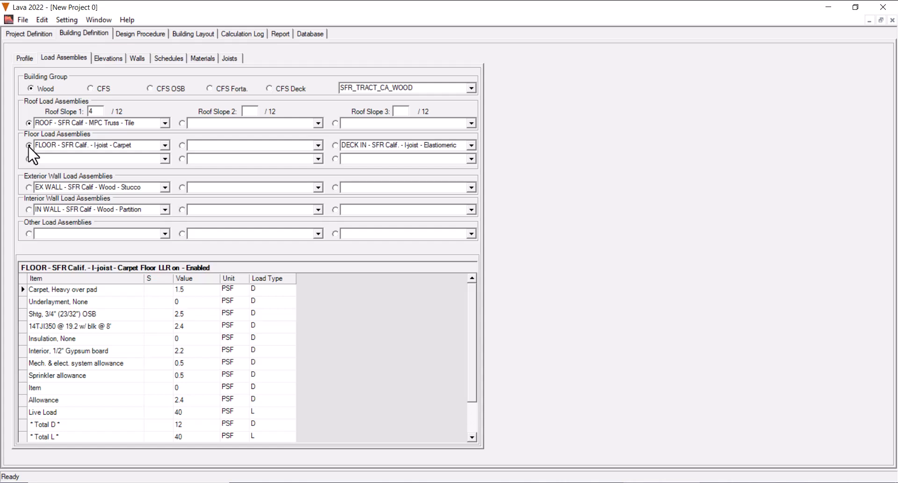
left_click(29, 187)
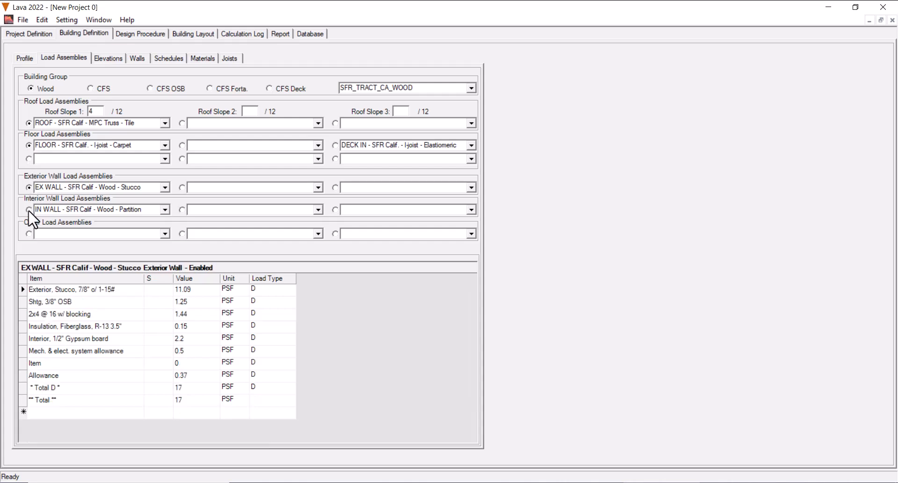
left_click(29, 209)
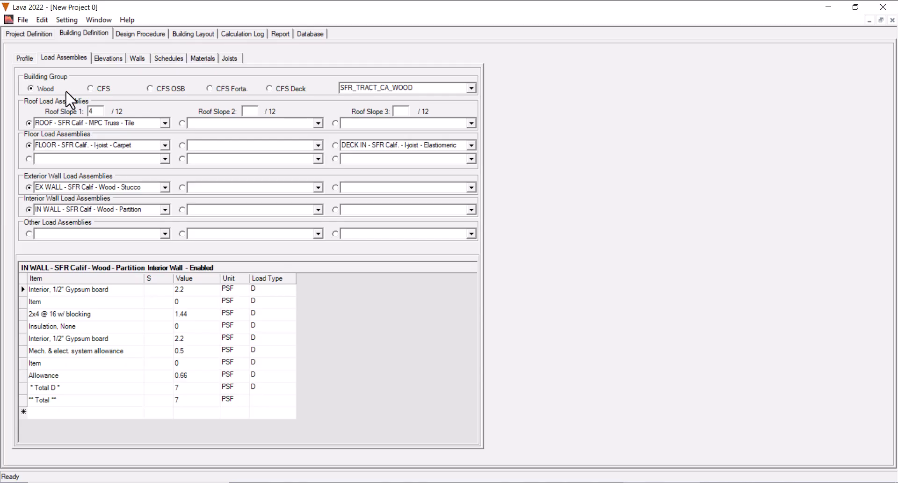
Step: Review the building elevations, and set the ROOF level's East-West wall lengths to 100 ft exterior and 75 ft interior
left_click(111, 60)
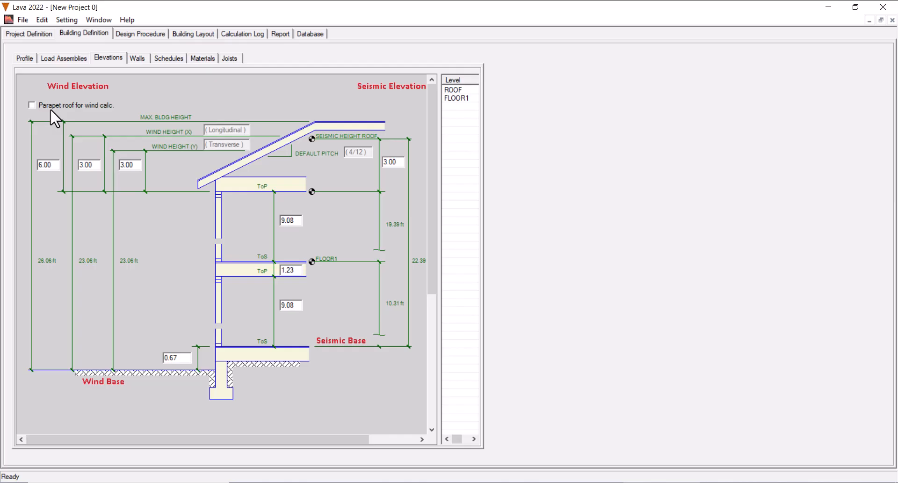
left_click(136, 59)
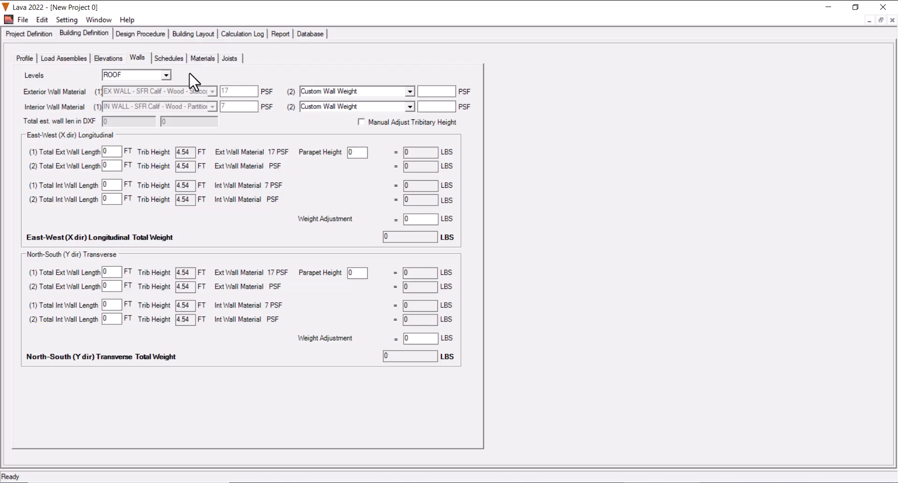
left_click(166, 75)
left_click(166, 75)
left_click(112, 152)
type("100")
left_click(113, 185)
type("75")
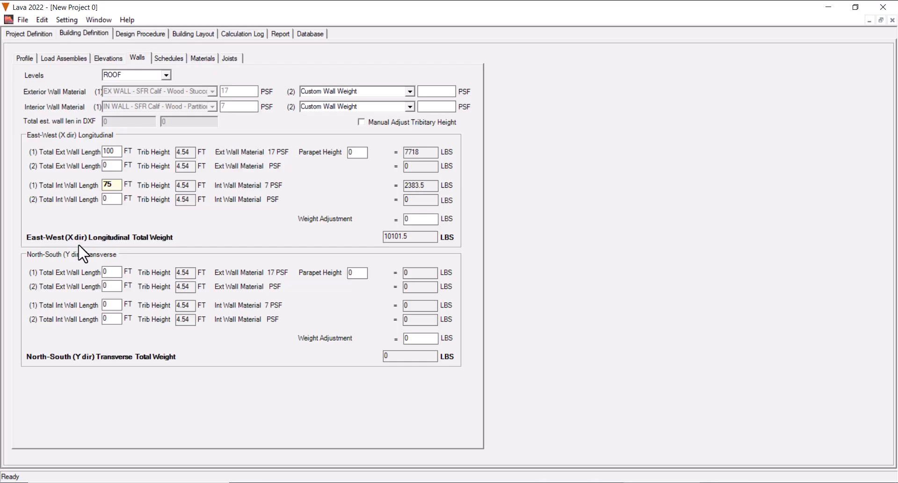
Step: Set the ROOF level's North-South wall lengths to 150 ft exterior and 75 ft interior
left_click(116, 273)
type("150")
left_click(115, 305)
type("75")
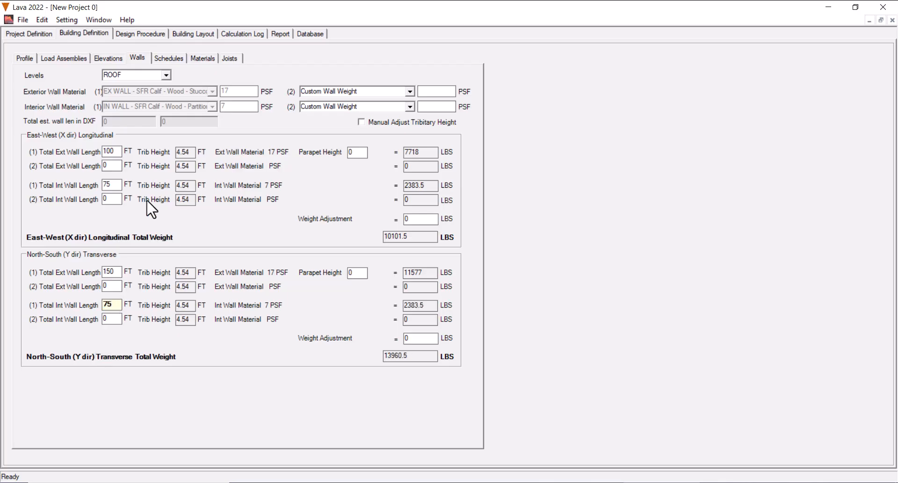
Step: Set the FLOOR1 level's East-West wall lengths to 100 ft exterior and 50 ft interior
left_click(166, 75)
left_click(145, 93)
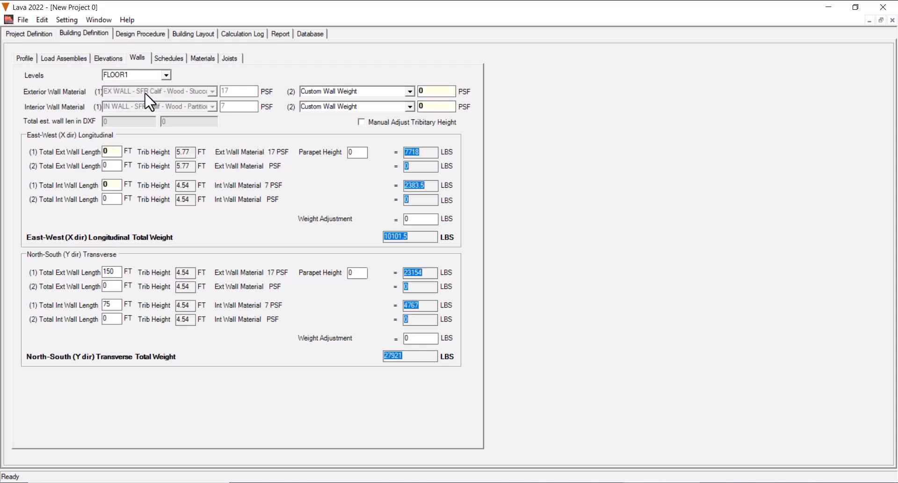
left_click(114, 152)
type("100")
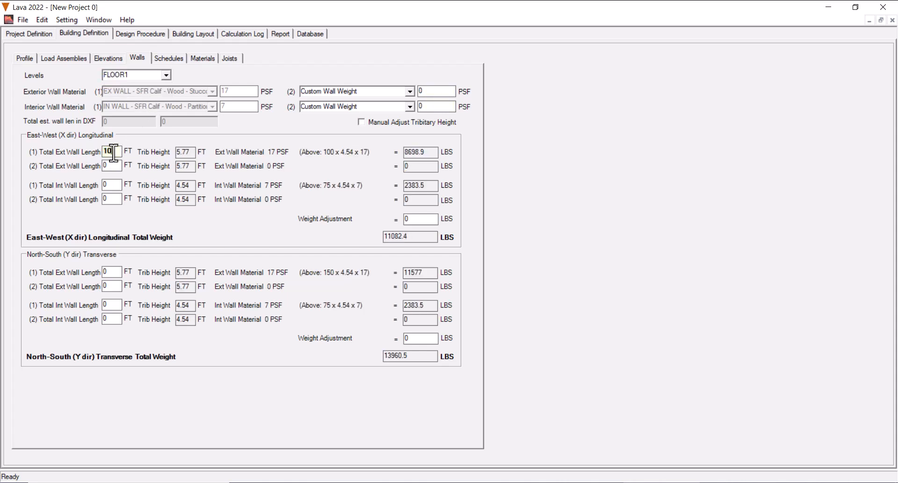
left_click(115, 184)
type("50")
Step: Set the FLOOR1 level's North-South wall lengths to 150 ft exterior and 50 ft interior
left_click(109, 272)
type("150")
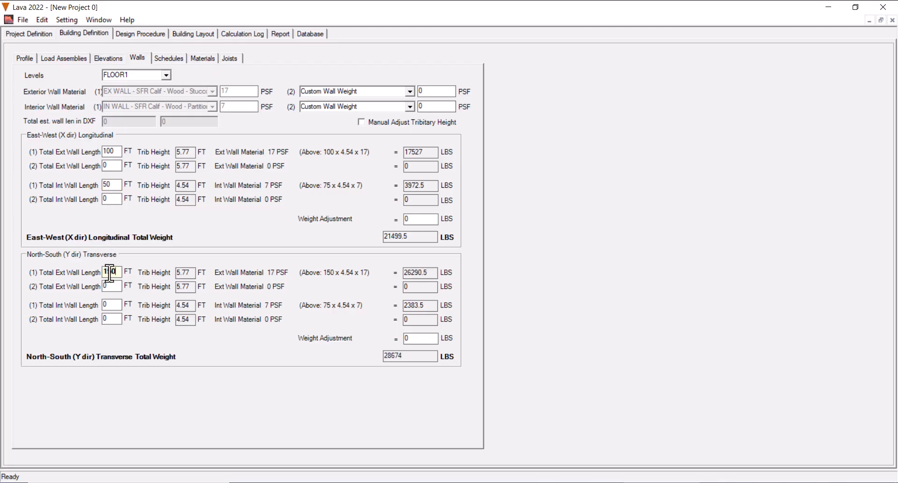
left_click(112, 305)
type("50")
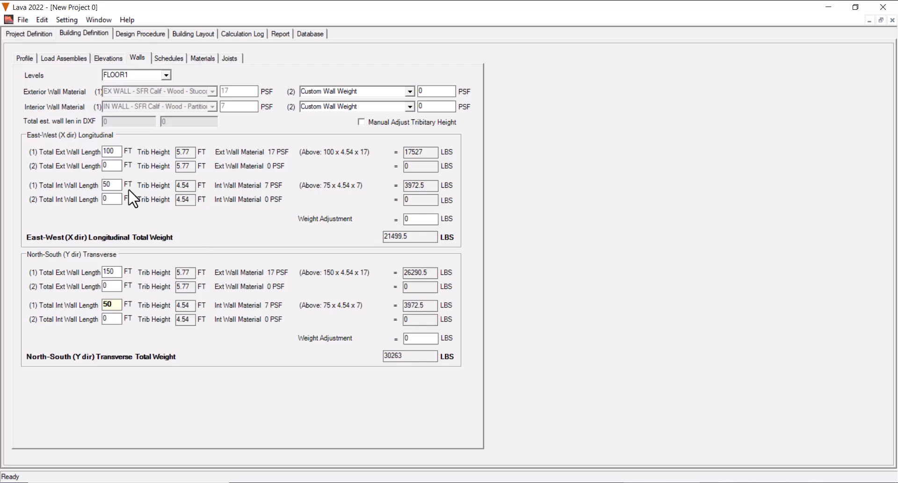
Step: Set FLOOR1's second exterior wall material to EX WALL - SFR Calif - Wood - Venner / stucco
left_click(114, 166)
left_click(410, 91)
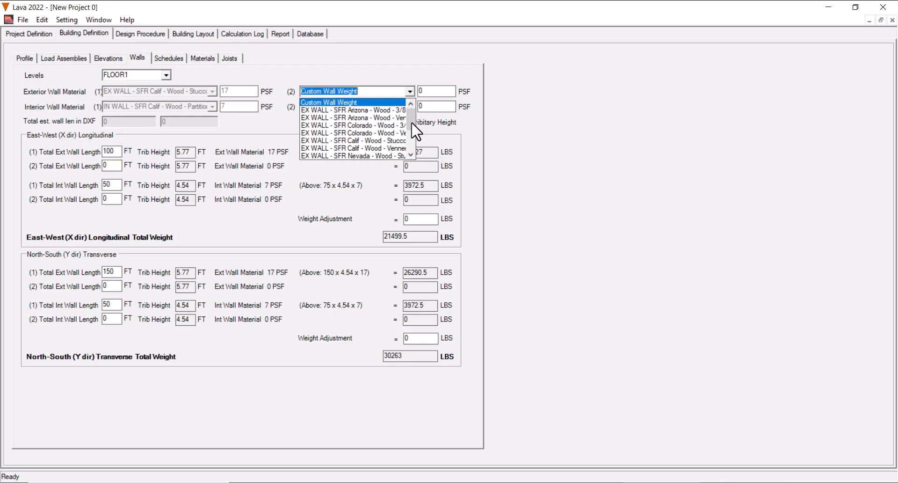
left_click(400, 146)
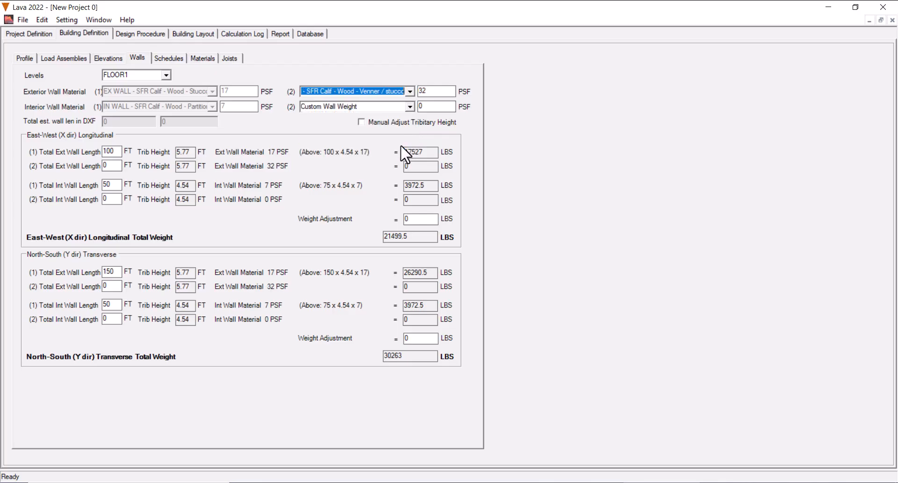
Step: Set FLOOR1's second East-West exterior wall length to 10 ft
left_click(442, 92)
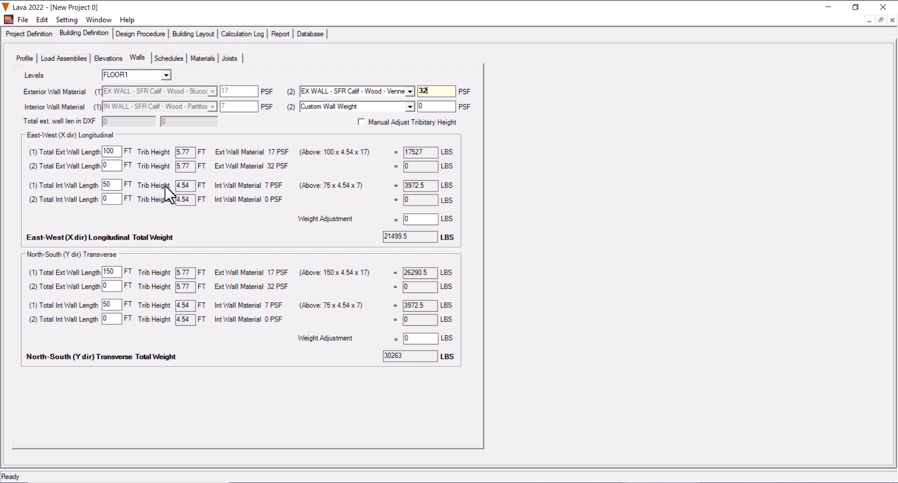
left_click(112, 167)
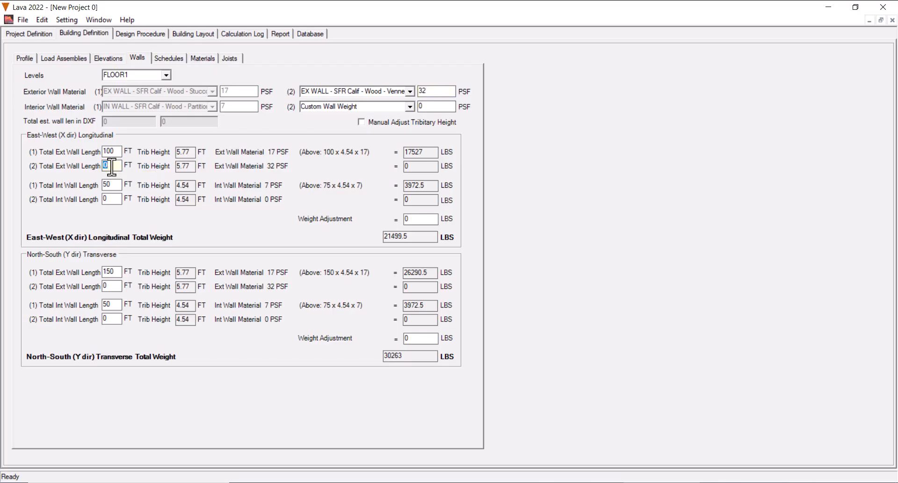
type("10")
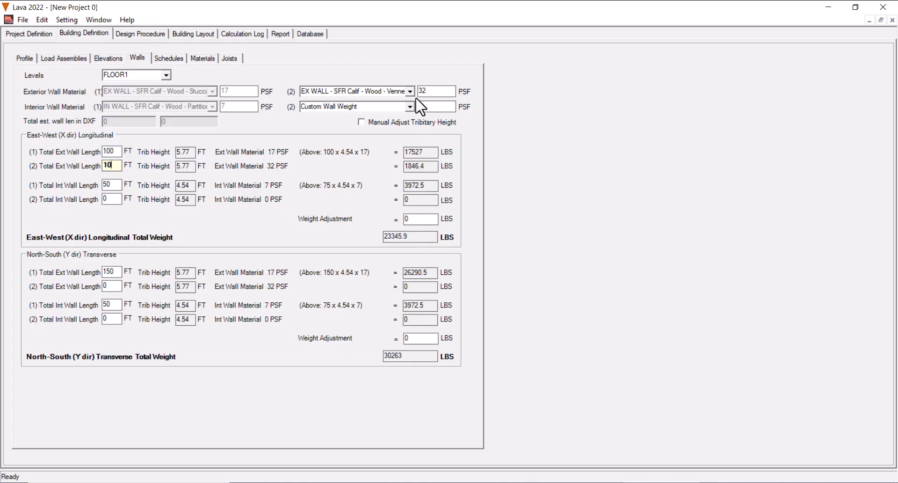
Step: Reset FLOOR1's second exterior wall to Custom Wall Weight at 0 PSF, with an East-West length of 0 ft
left_click(410, 91)
left_click_drag(410, 126, 410, 111)
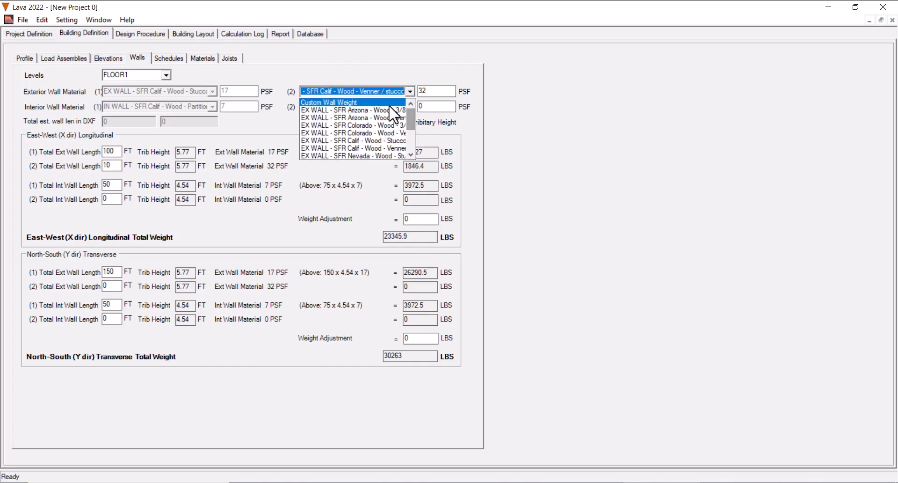
left_click(391, 102)
left_click(431, 94)
type("0")
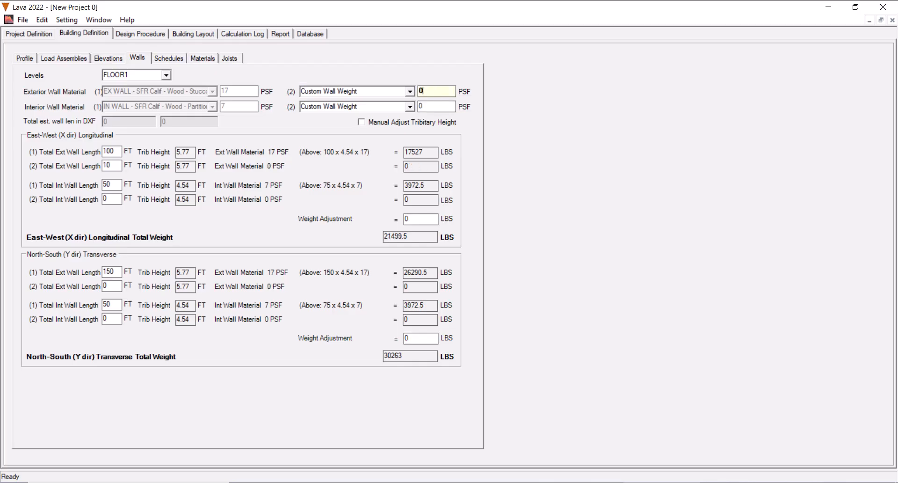
left_click(109, 166)
double_click(109, 167)
type("0")
Step: Review the schedules with their timber species options, the material notes and the floor joist notes
left_click(176, 62)
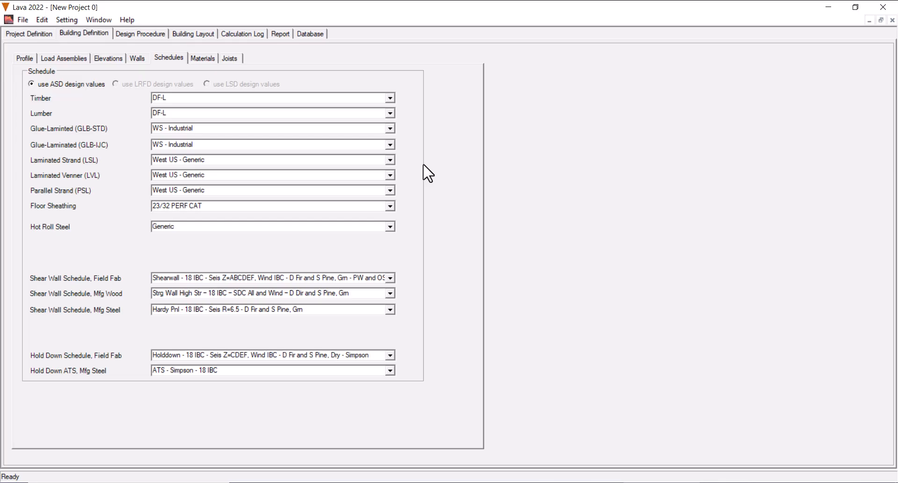
left_click(390, 98)
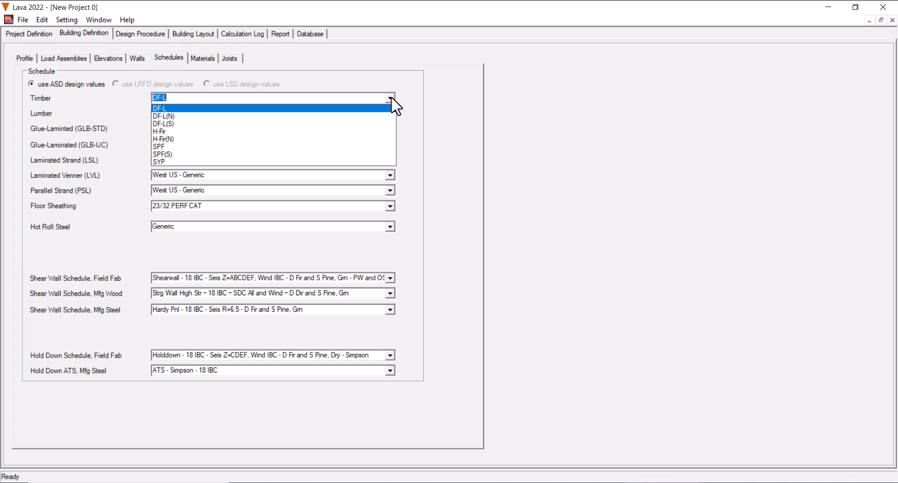
left_click(391, 99)
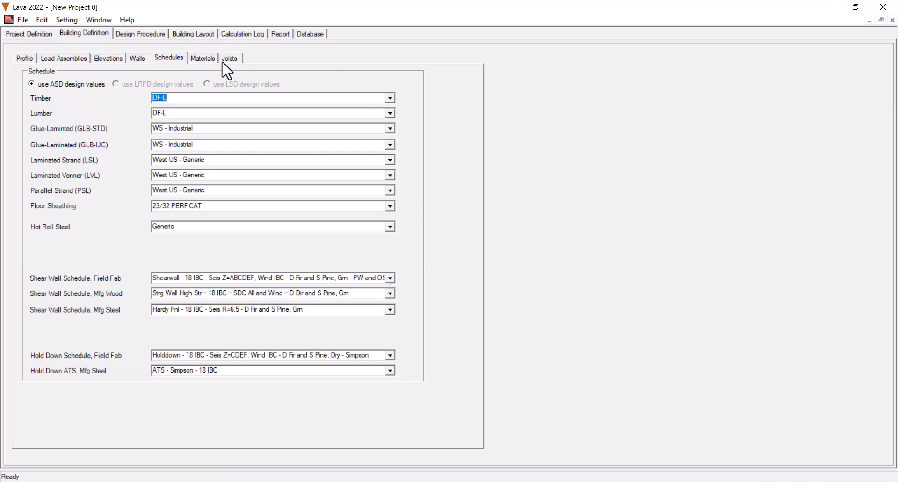
left_click(203, 59)
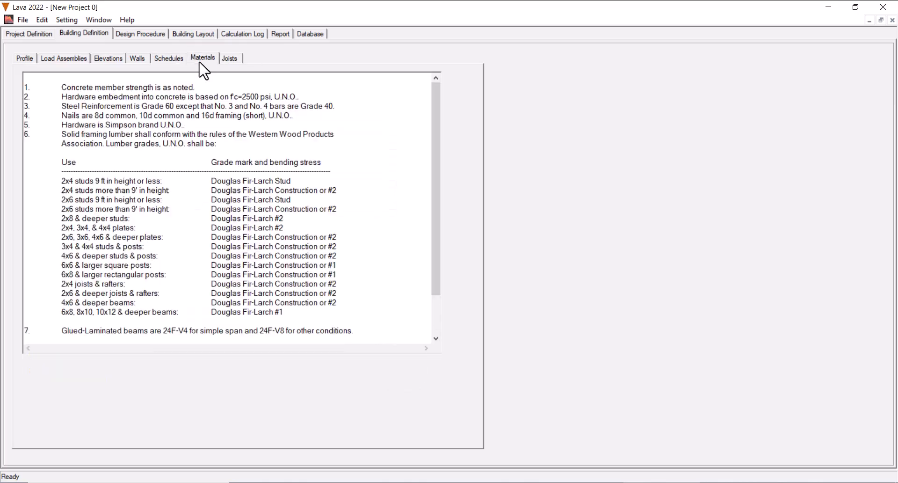
left_click(232, 59)
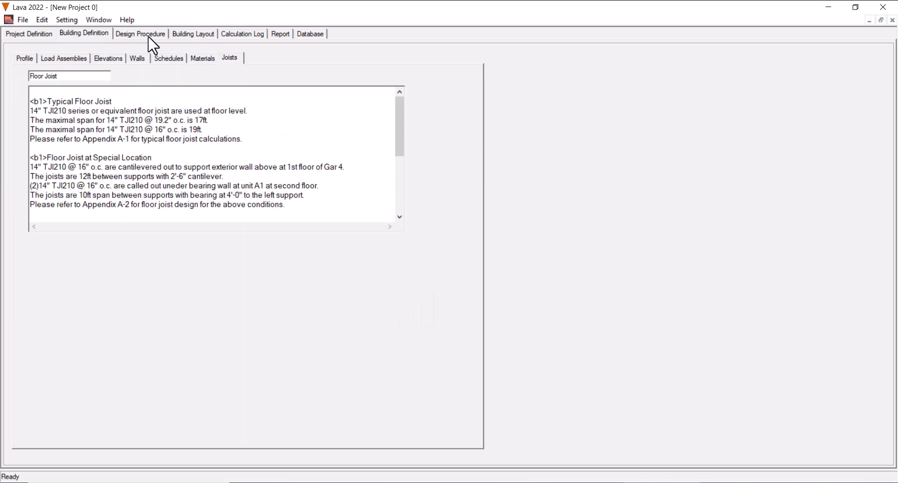
Step: Try the Relative Stiffness and Flexible & Rigid Envelope design methods, and return to Tributary Area, Flexible Diaphragm
left_click(136, 43)
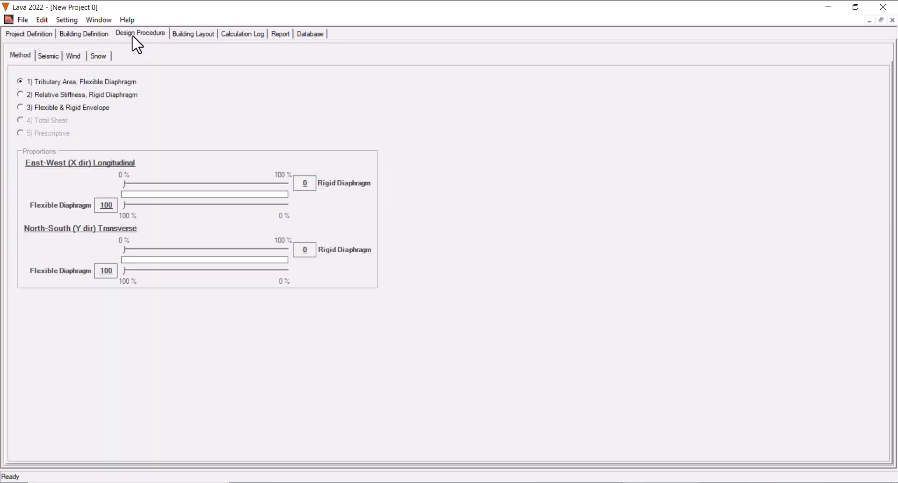
left_click(20, 95)
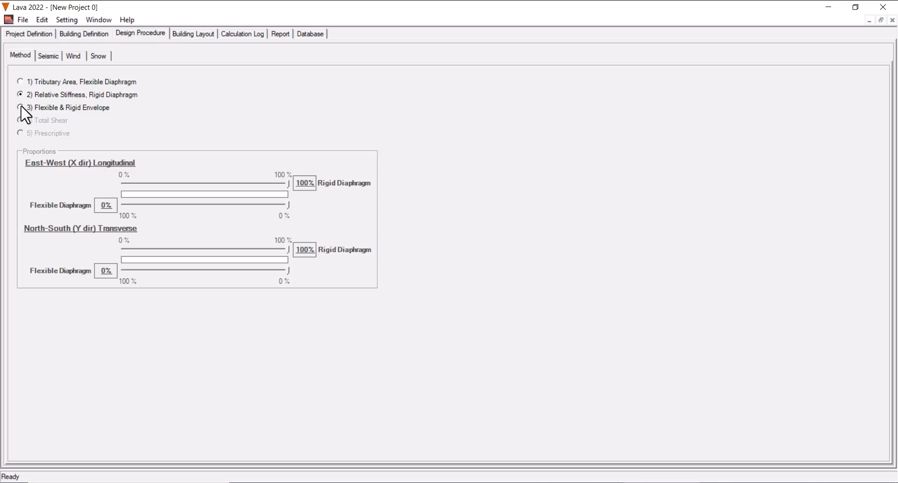
left_click(20, 108)
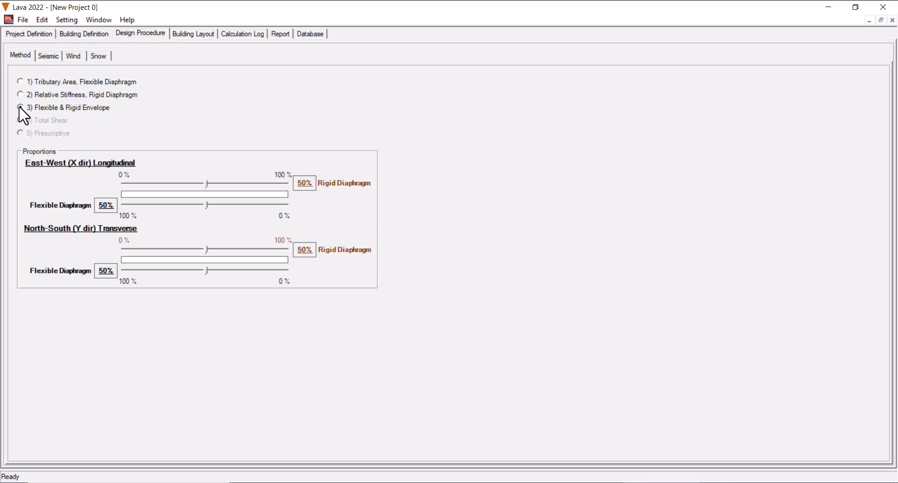
left_click(193, 206)
left_click(192, 206)
left_click(221, 276)
left_click(231, 272)
left_click(20, 81)
Step: Set the seismic R value to 6.5 for the North-South transverse direction and calculate its base shear
left_click(44, 57)
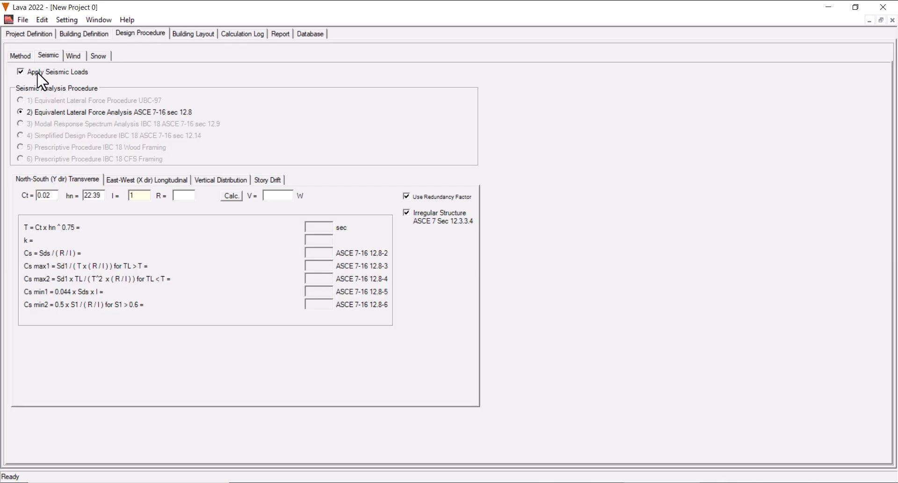
left_click(184, 196)
type("6.5")
left_click(231, 196)
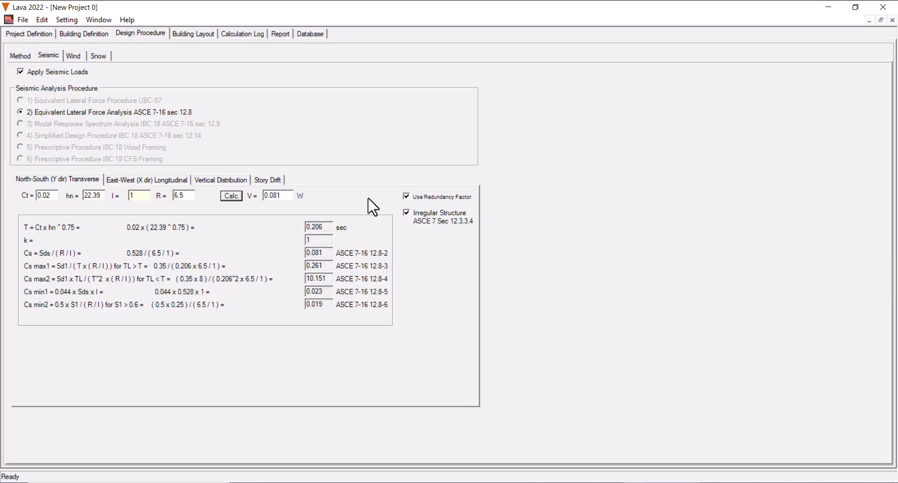
left_click(406, 196)
Step: Set the seismic R value to 6.5 for the East-West longitudinal direction and calculate its base shear
left_click(151, 185)
left_click(182, 195)
type("6.5")
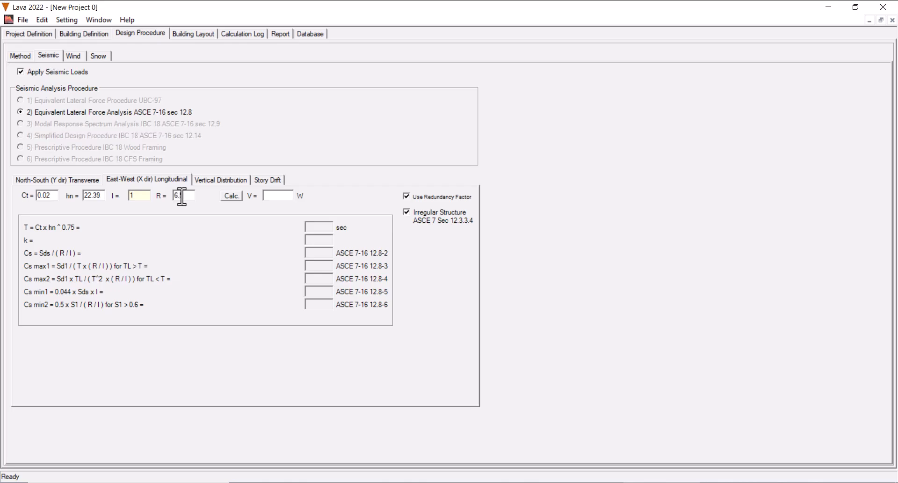
left_click(231, 195)
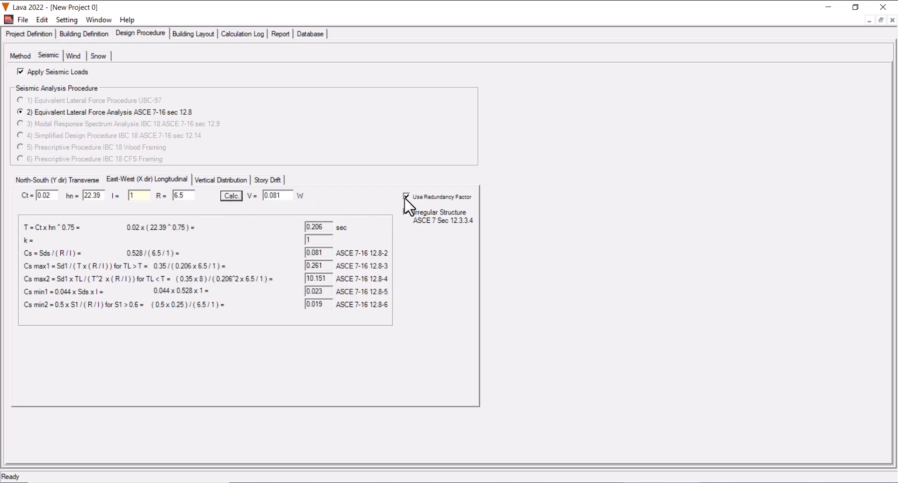
Step: Review the seismic vertical distribution and story drift, the wind analysis procedure and the snow load setting
left_click(219, 180)
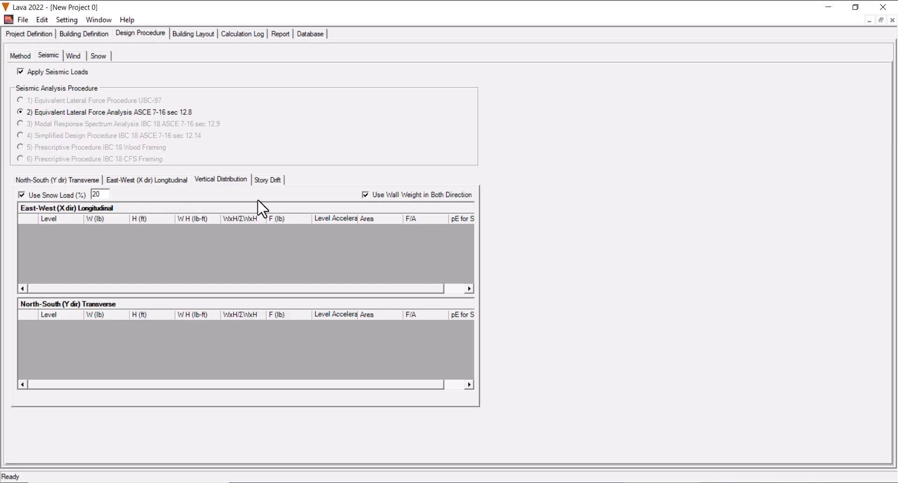
left_click(267, 180)
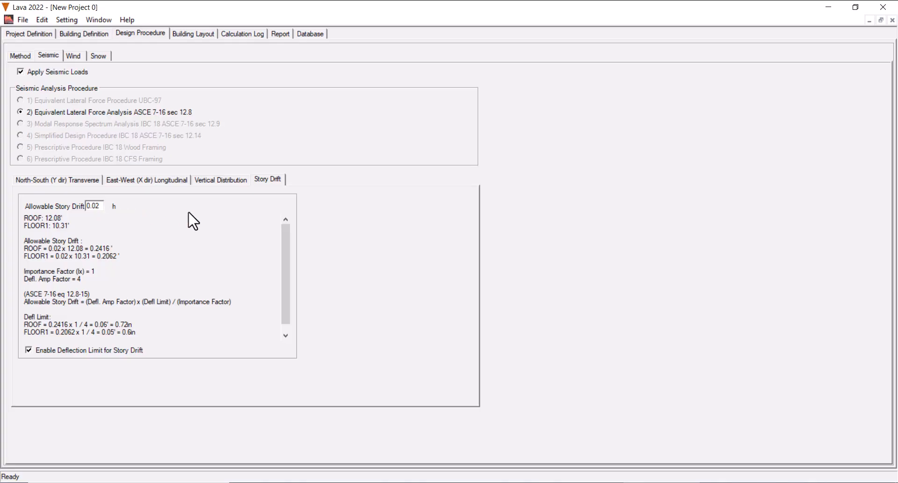
scroll(286, 257, "down", 1)
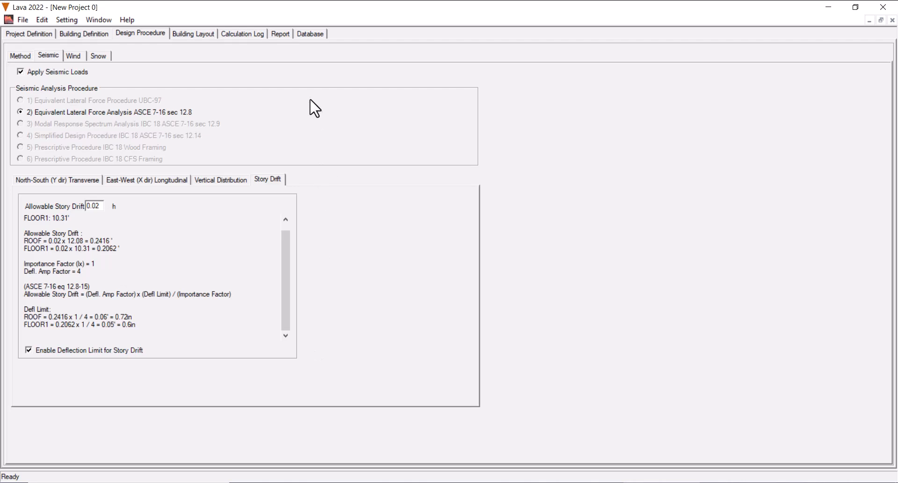
left_click(73, 57)
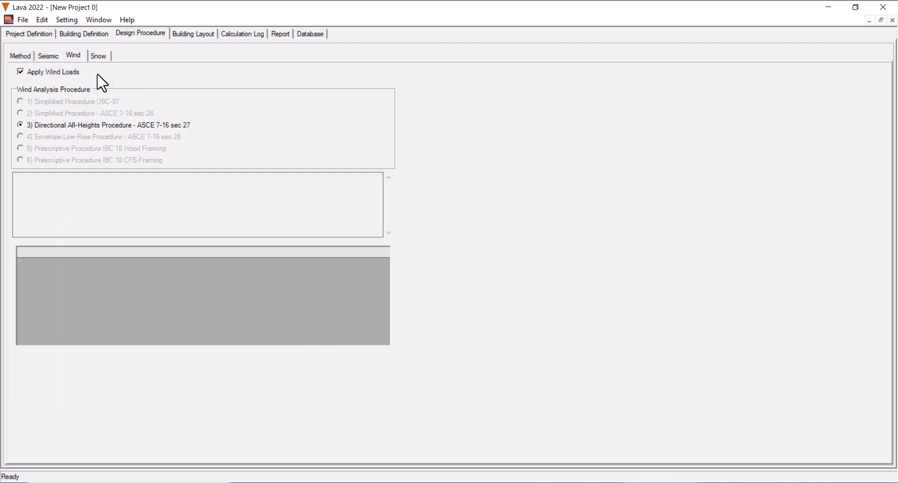
left_click(98, 56)
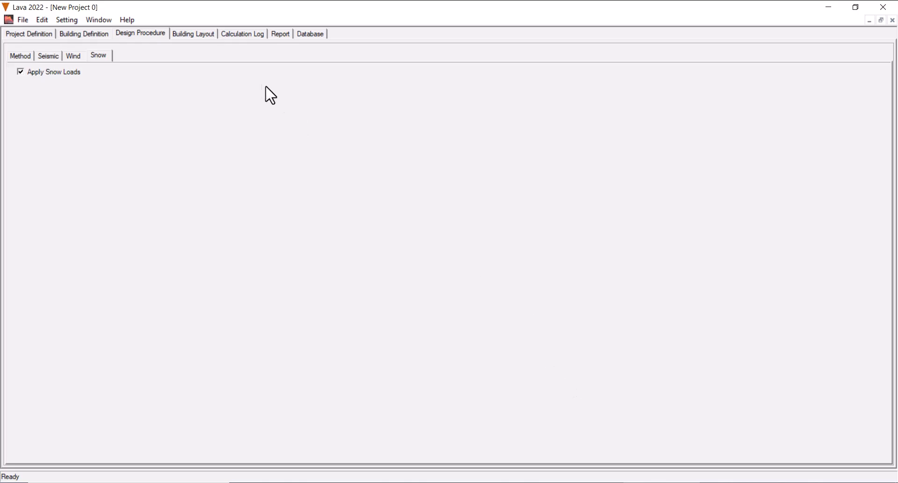
Step: Open the building layout and check which levels can be chosen as the current level
left_click(192, 34)
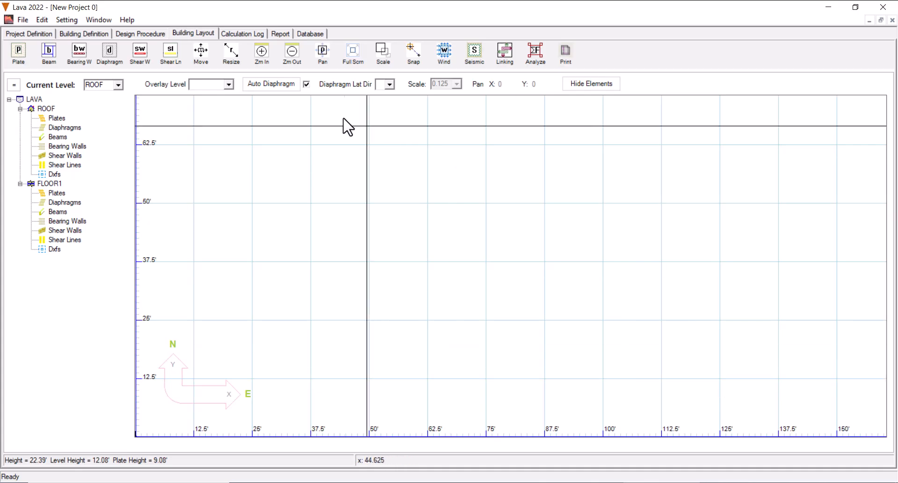
left_click(118, 84)
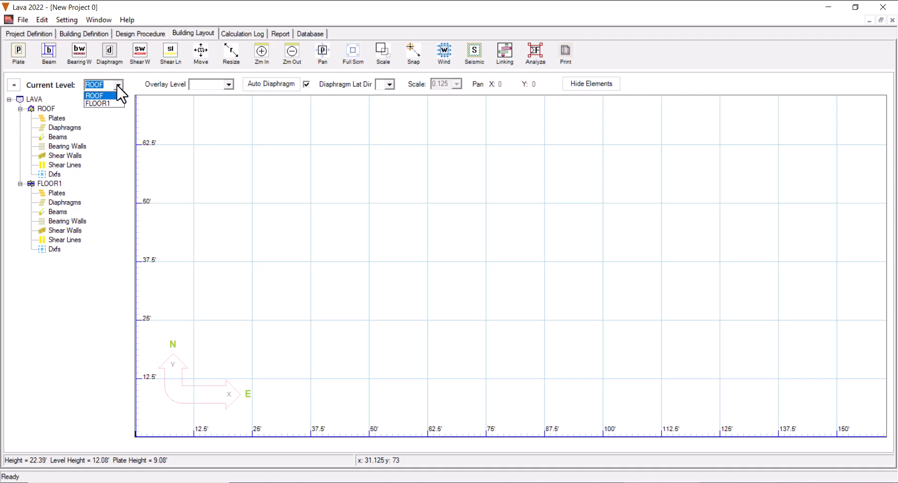
left_click(117, 86)
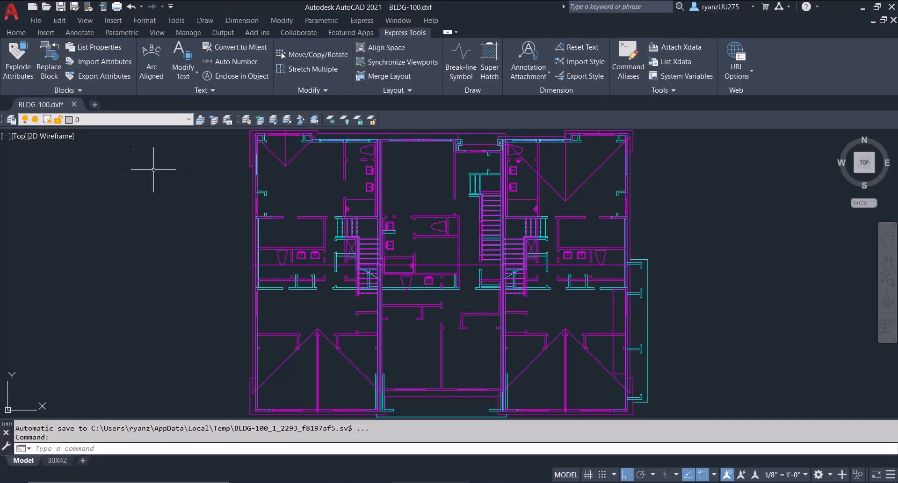
Step: In AutoCAD, freeze the FLOOR layer of BLDG-100.dxf to isolate the roof plan
left_click(178, 120)
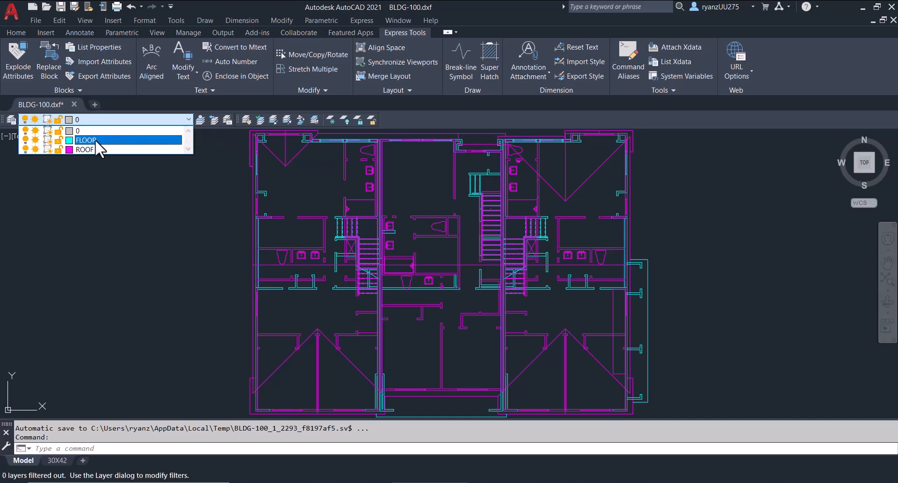
left_click(34, 140)
left_click(113, 246)
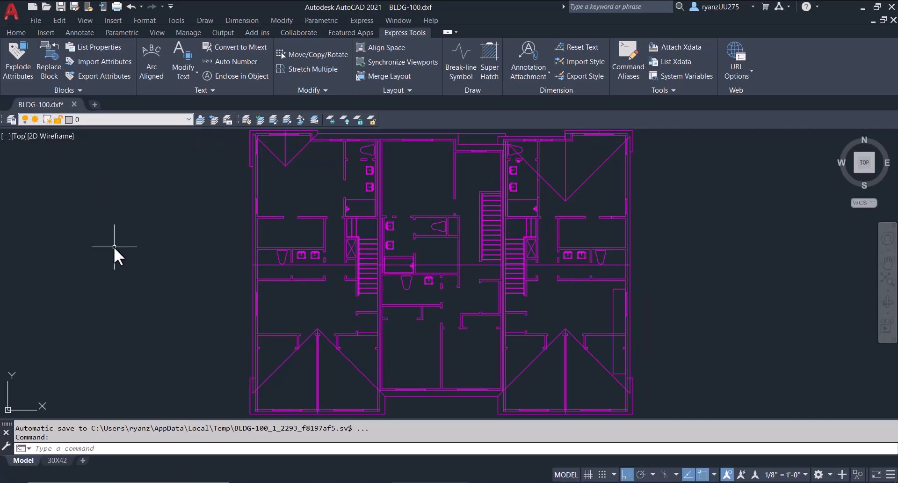
Step: Freeze the ROOF layer and thaw the FLOOR layer to isolate the floor plan
left_click(128, 118)
left_click(36, 148)
left_click(34, 140)
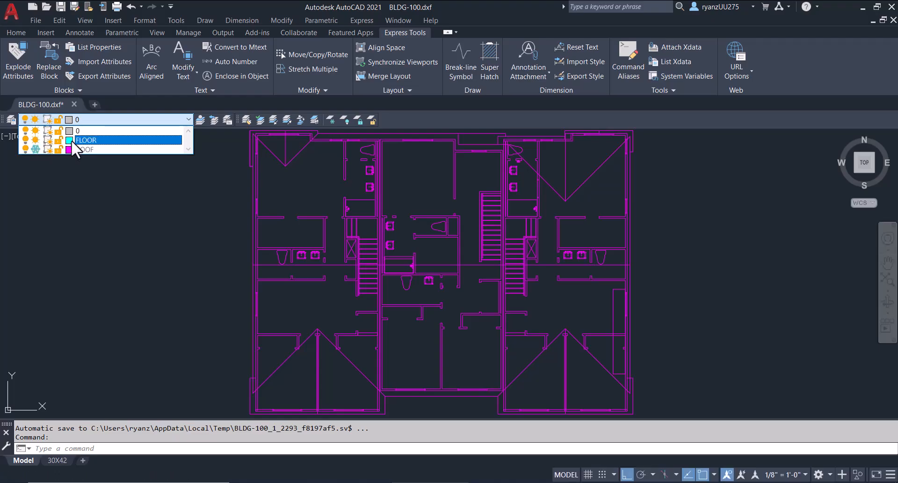
left_click(152, 232)
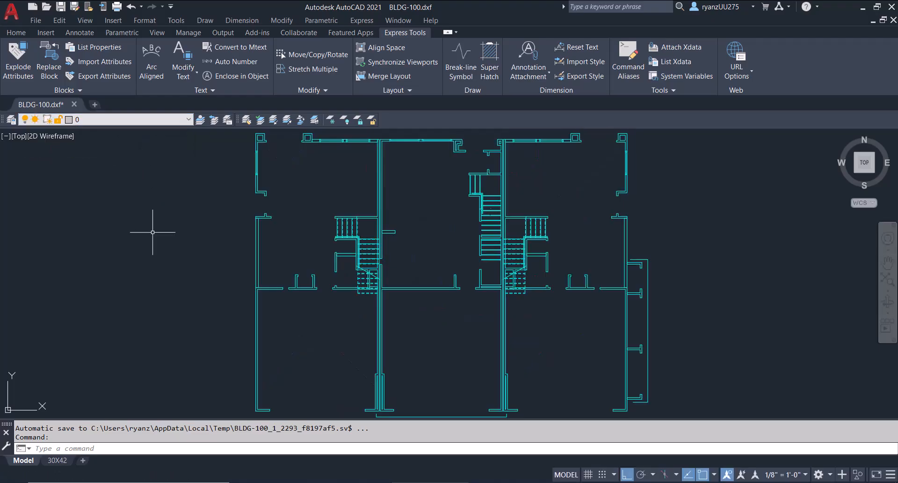
Step: Thaw the ROOF layer and close AutoCAD without saving the changes to BLDG-100.dxf
left_click(157, 123)
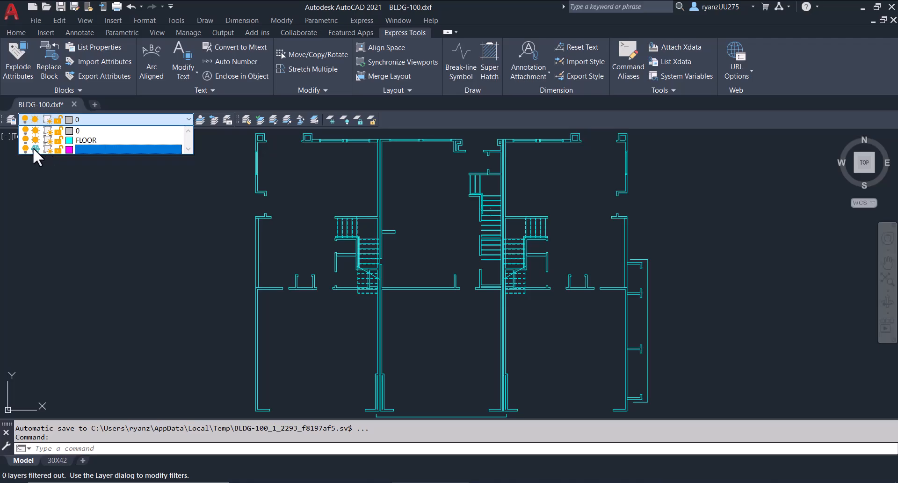
left_click(35, 148)
left_click(736, 202)
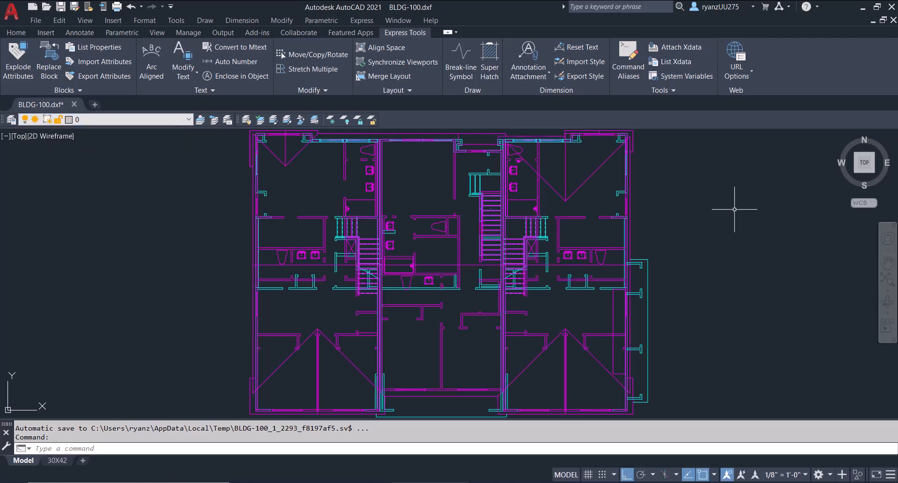
left_click(891, 7)
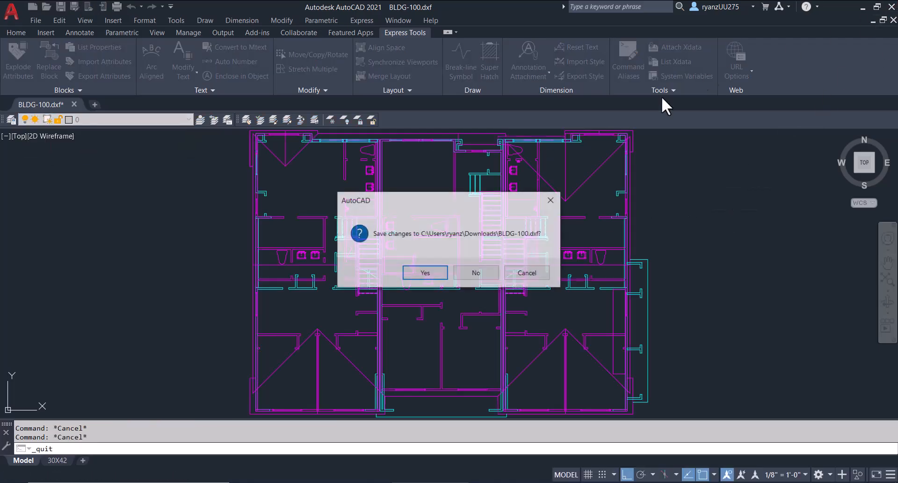
left_click(476, 270)
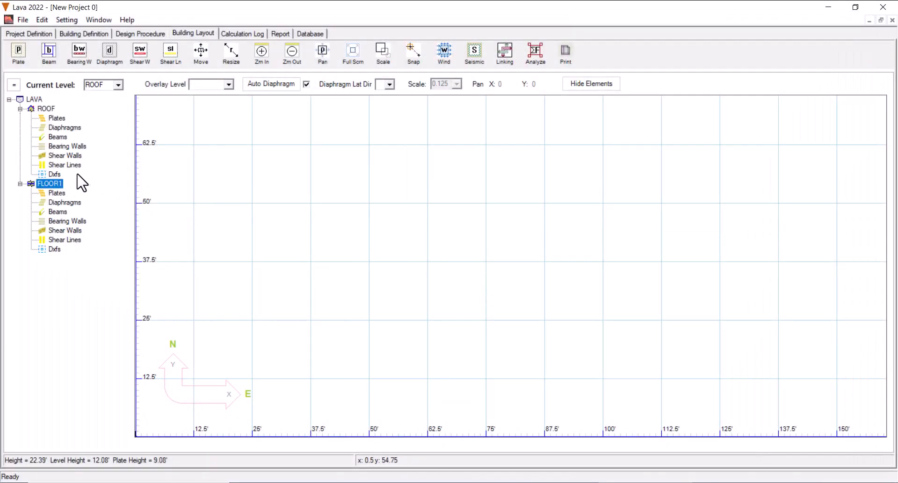
Step: Import the ROOF layer of BLDG-100 from the Demonstration folder as the DXF underlay of the ROOF level
right_click(54, 173)
left_click(69, 181)
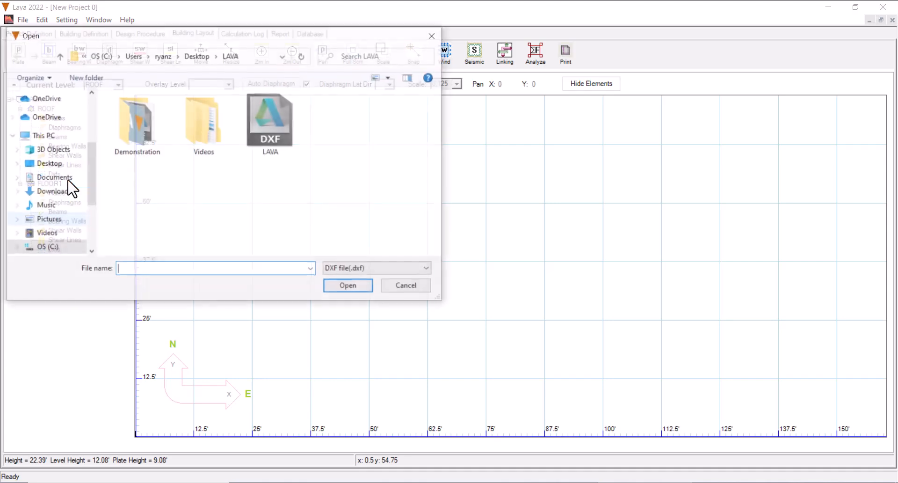
double_click(159, 141)
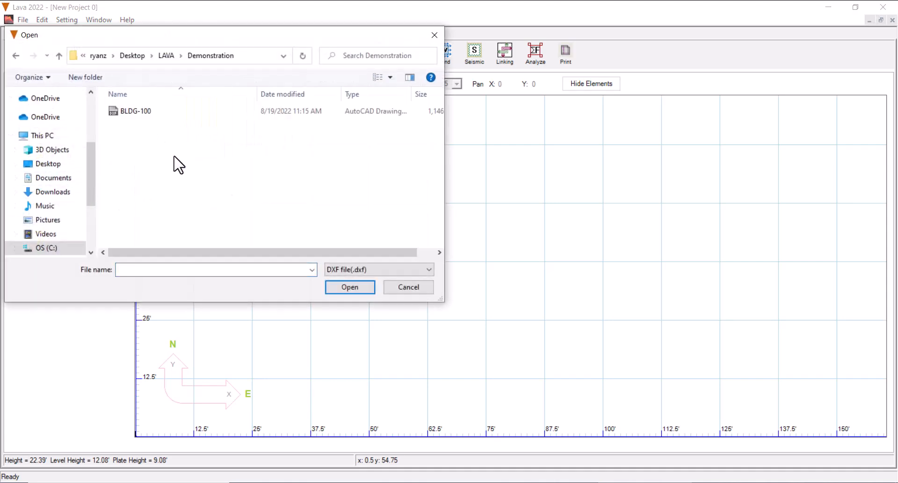
double_click(132, 115)
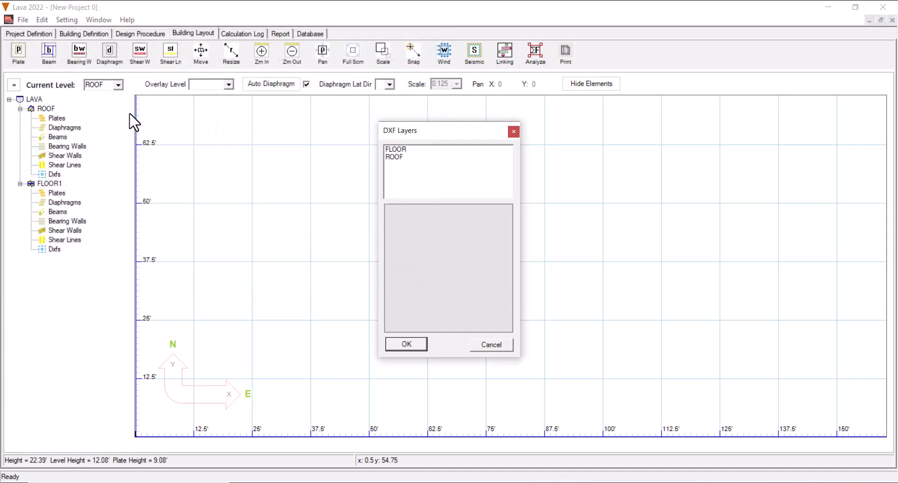
left_click(393, 156)
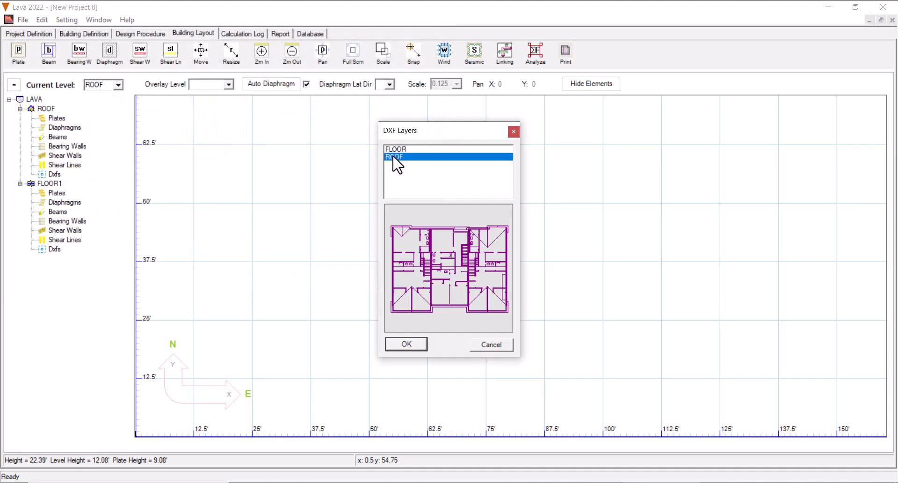
left_click(410, 344)
left_click(416, 266)
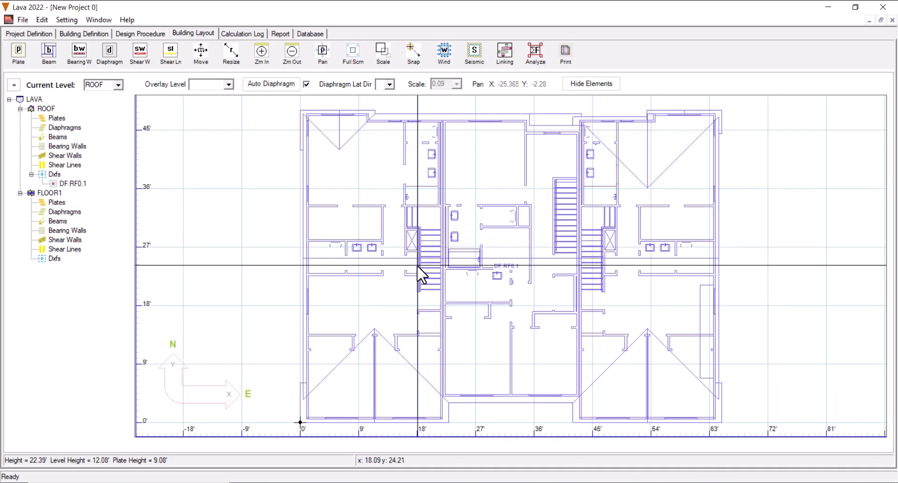
Step: Import the FLOOR layer of BLDG-100 as the DXF underlay of the FLOOR1 level
left_click(55, 259)
right_click(56, 261)
left_click(70, 267)
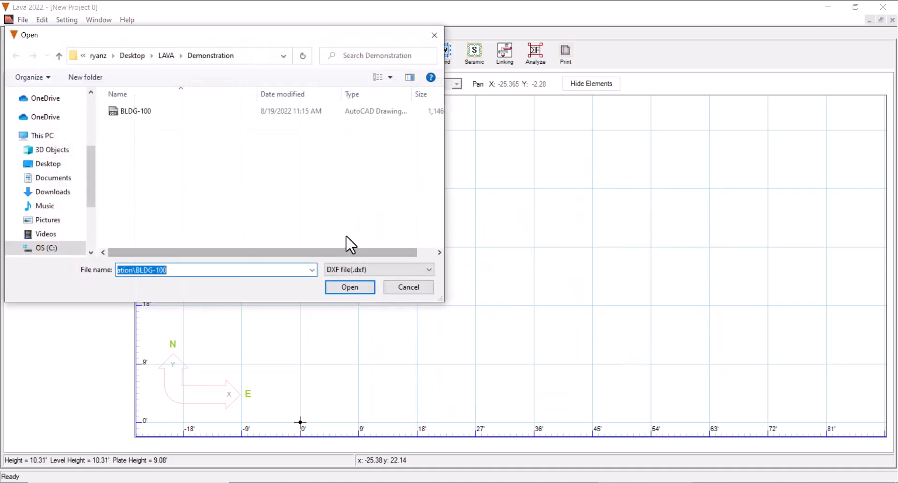
double_click(136, 113)
left_click(400, 149)
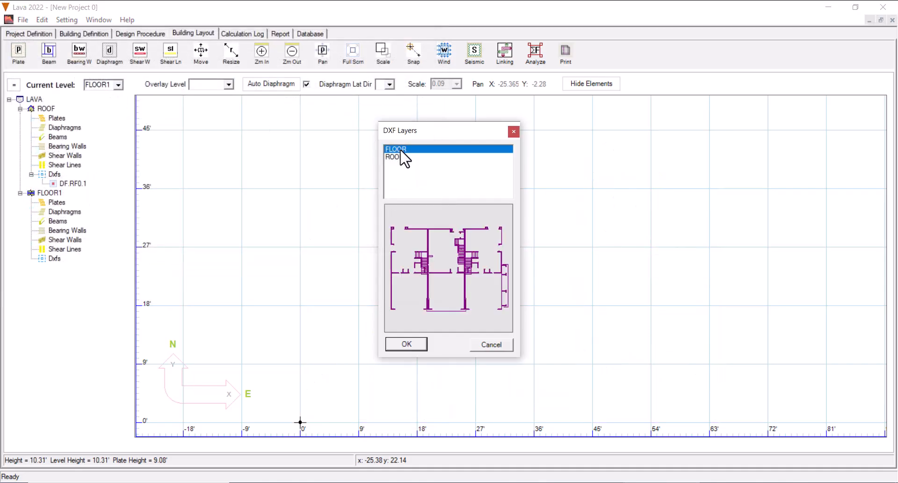
left_click(414, 347)
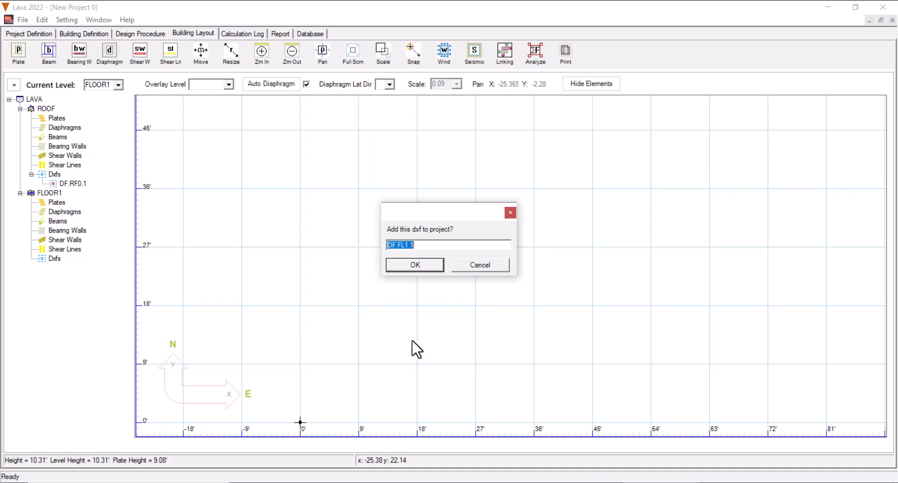
left_click(422, 271)
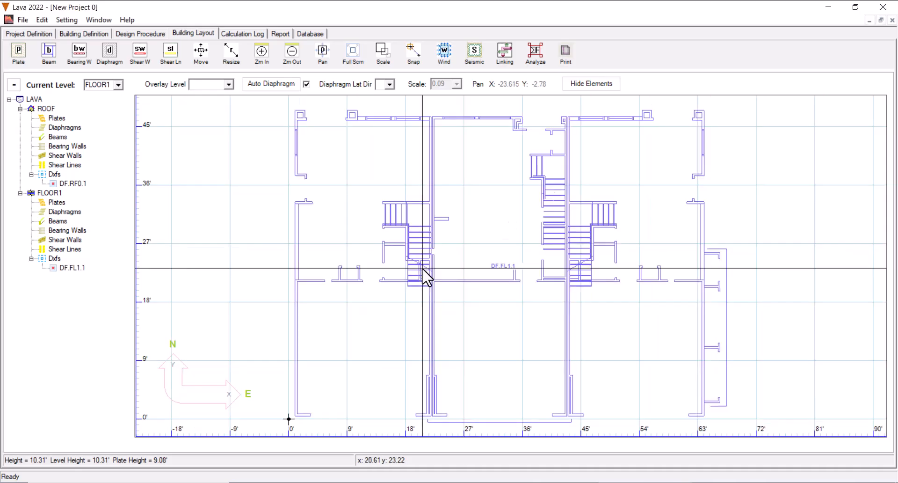
Step: On the ROOF level, draw a plate about 20.7' by 21.15' over the northwest unit and set its span to Long Dir
left_click(51, 109)
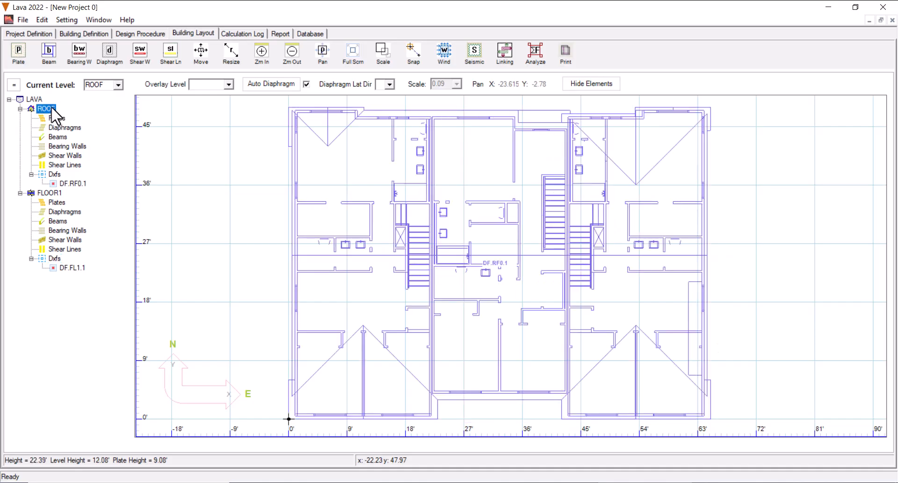
left_click(19, 53)
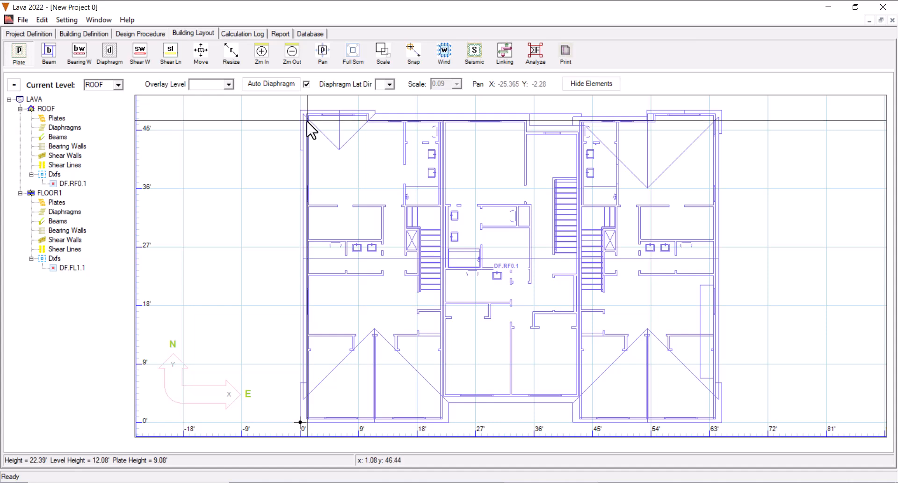
mouse_move(307, 122)
left_mouse_down()
mouse_move(441, 201)
mouse_move(440, 258)
left_mouse_up()
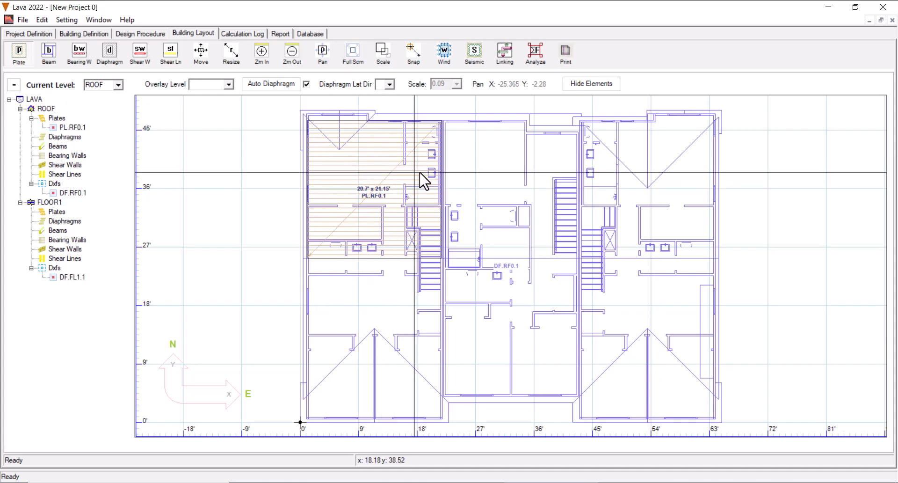
double_click(367, 176)
left_click_drag(303, 55, 514, 58)
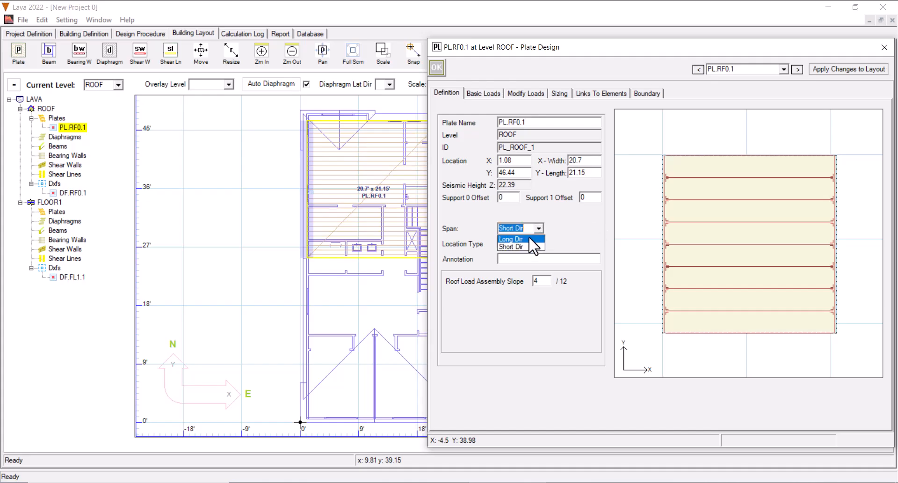
left_click(529, 239)
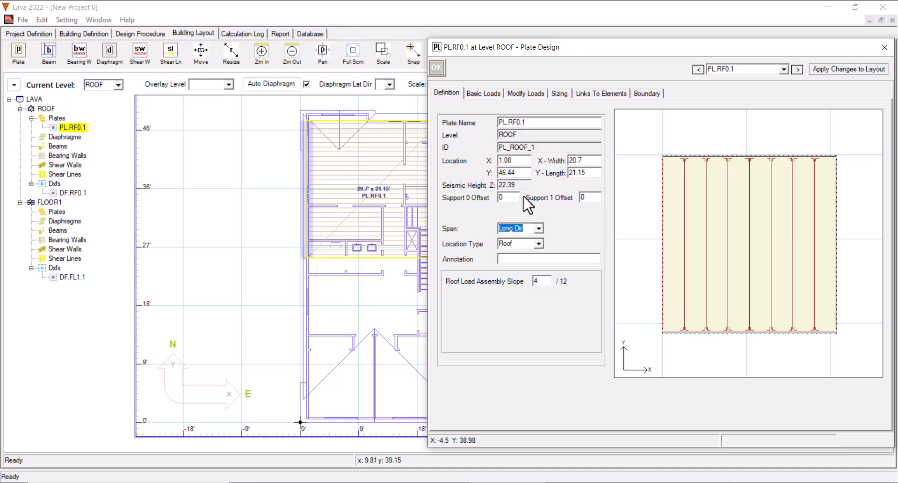
Step: Review the northwest roof plate's basic gravity and snow loads and its load summary
left_click(486, 94)
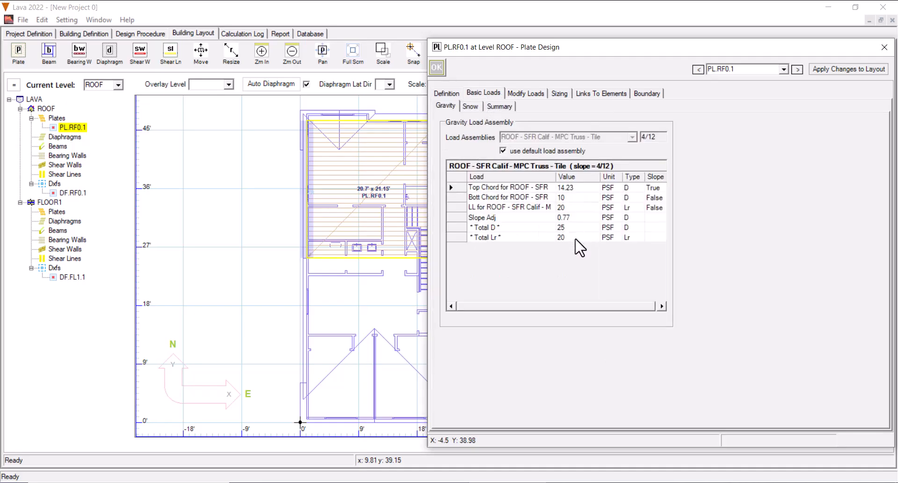
left_click(470, 106)
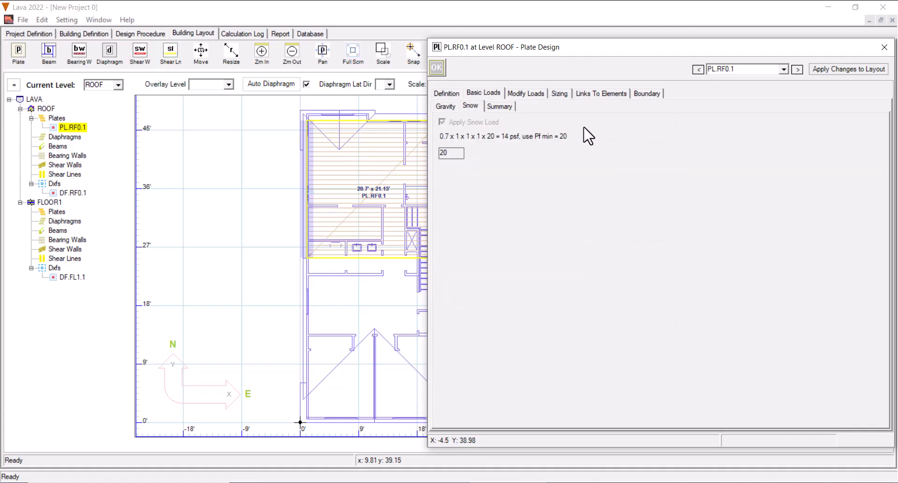
left_click(500, 107)
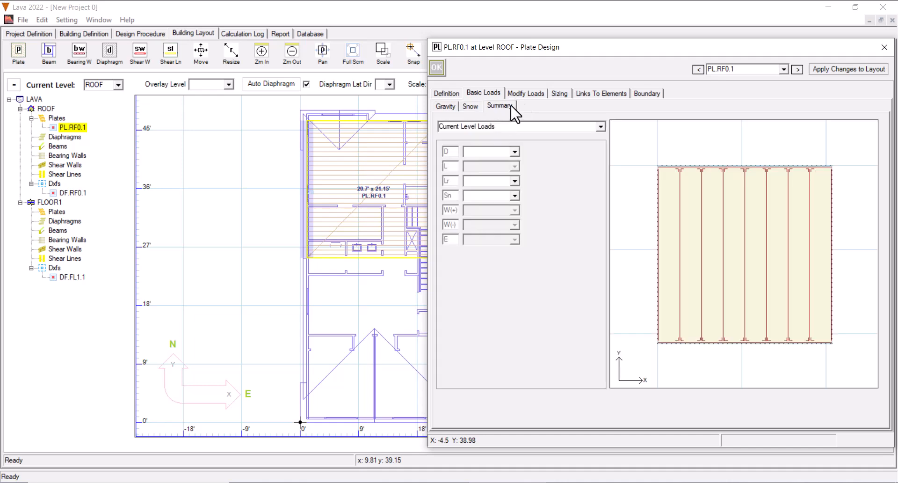
Step: Try a -20 psf area load on the northern part of the roof plate and delete it
left_click(534, 95)
left_click(503, 116)
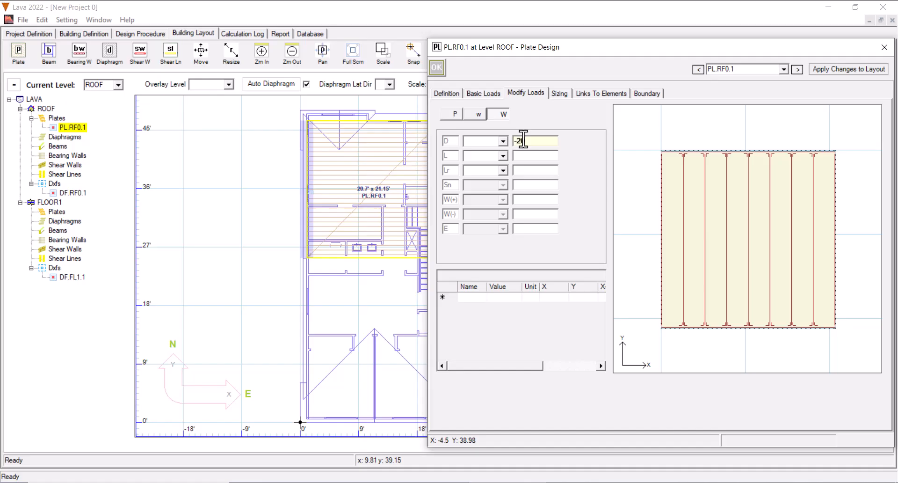
mouse_move(652, 146)
left_mouse_down()
mouse_move(762, 177)
mouse_move(847, 219)
left_mouse_up()
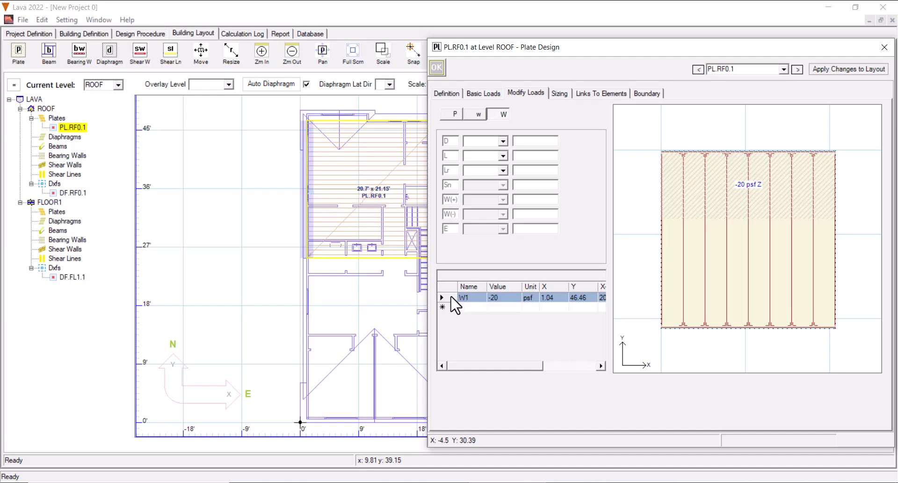
key("Delete")
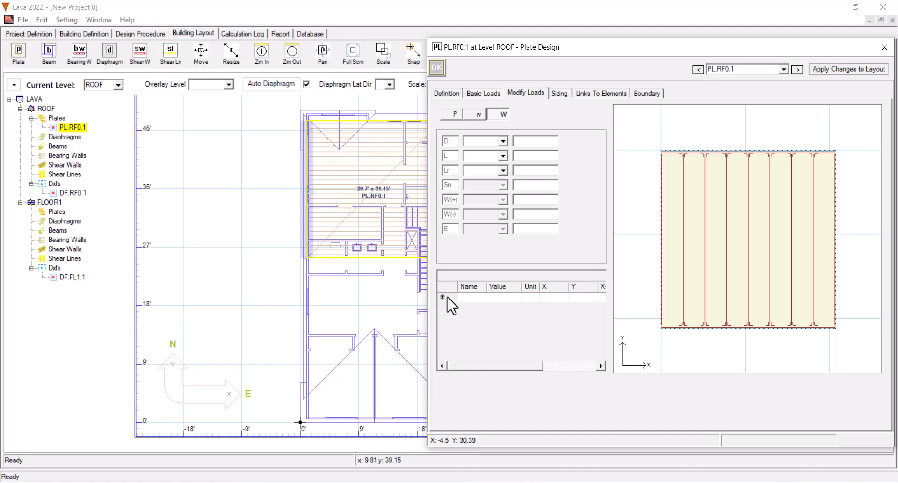
Step: Accept the northwest plate's design and draw a roof plate about 9.3' by 0.95' over the projection along its north edge
left_click(439, 68)
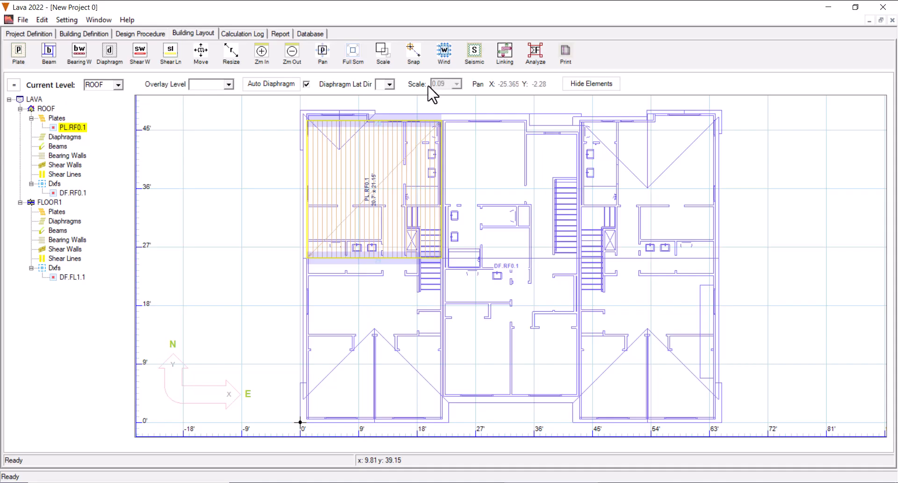
scroll(357, 113, "up", 1)
middle_click_drag(376, 151, 419, 224)
scroll(393, 190, "up", 2)
key("Escape")
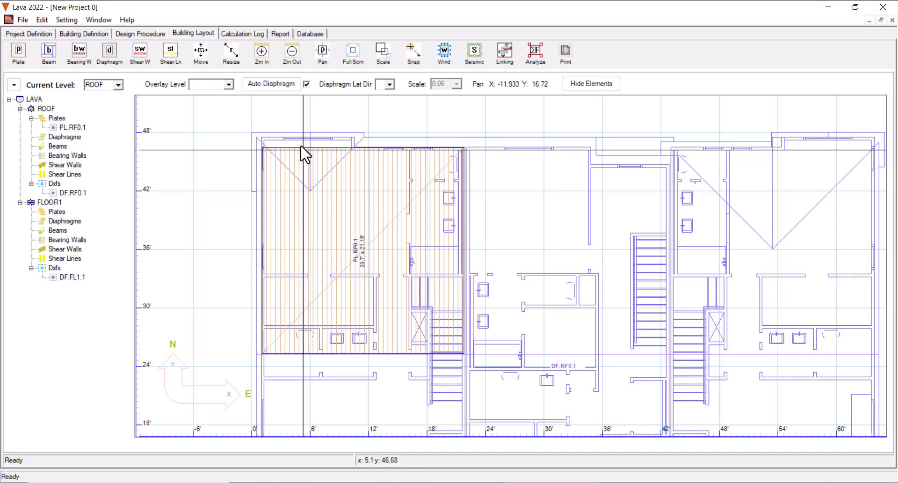
left_click(20, 54)
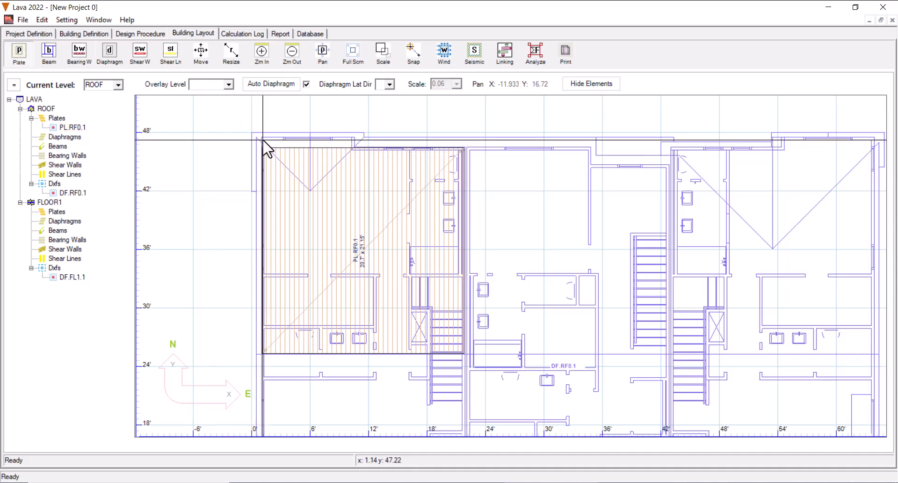
left_click_drag(263, 139, 352, 149)
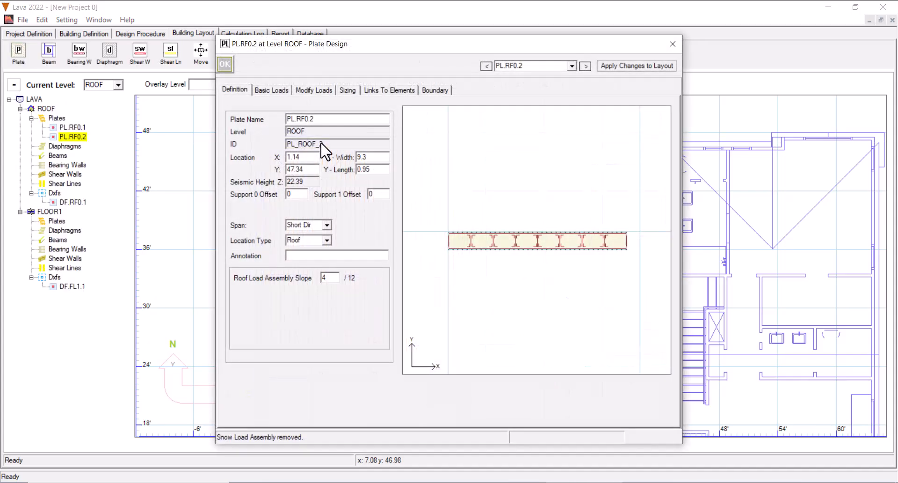
Step: Set the span of the narrow north projection plate to Long Dir
left_click(327, 225)
left_click(321, 237)
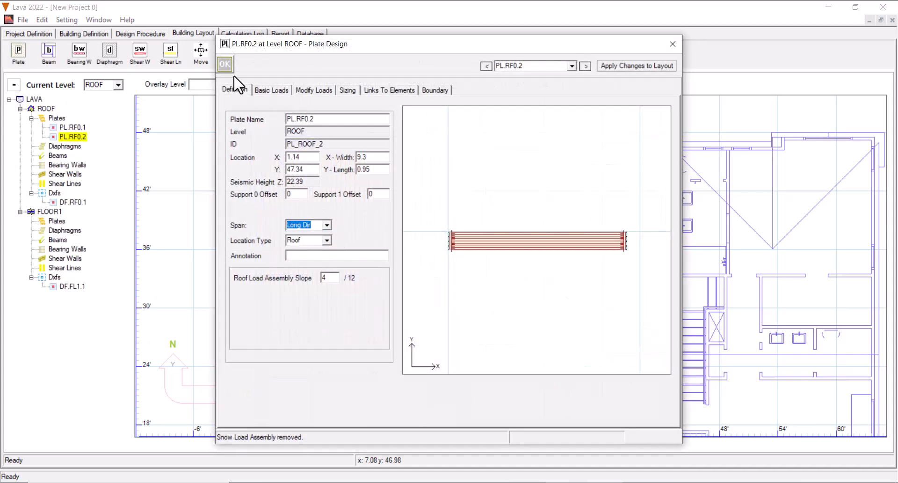
left_click(225, 64)
Step: Draw a roof plate about 20.8' by 23.45' over the southwest unit, directly below the northwest plate
middle_click_drag(408, 329, 366, 220)
scroll(369, 309, "up", 3)
middle_click_drag(365, 323, 364, 255)
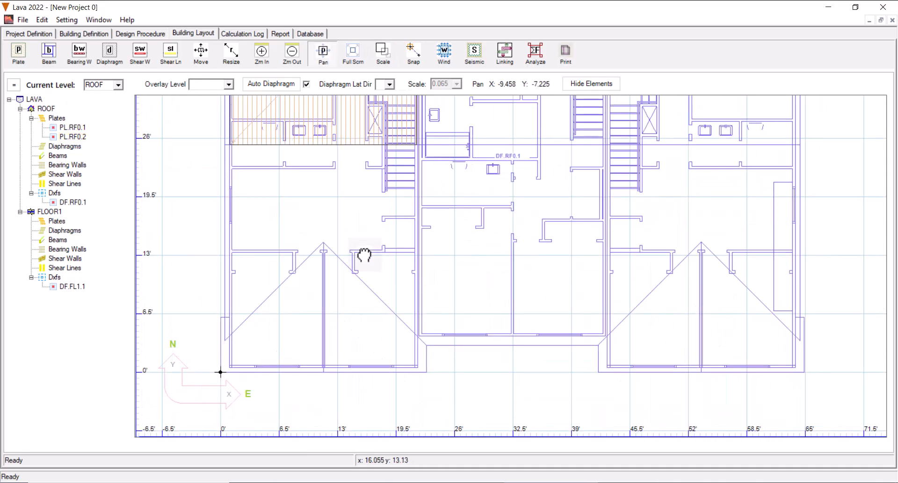
left_click(19, 53)
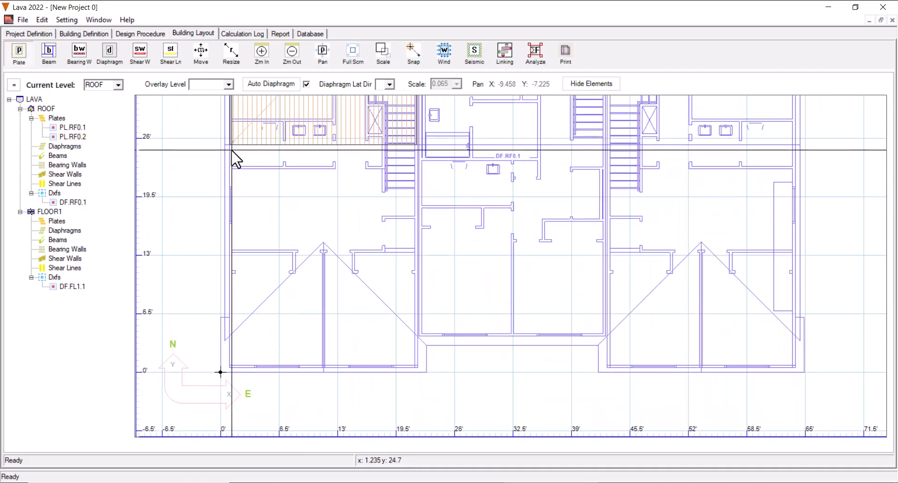
mouse_move(233, 151)
left_mouse_down()
mouse_move(375, 273)
mouse_move(416, 355)
left_mouse_up()
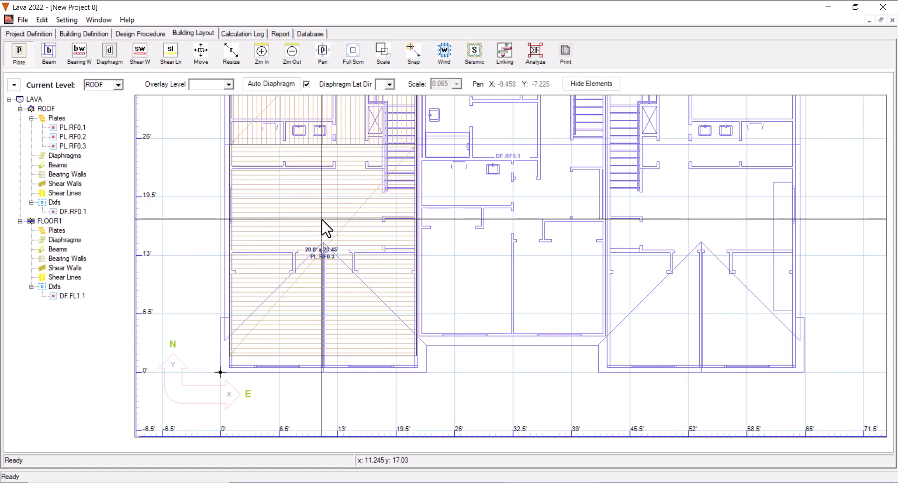
Step: Resize the southwest roof plate to about 20.77' by 21.07' and set its span to Long Dir
left_click(306, 224)
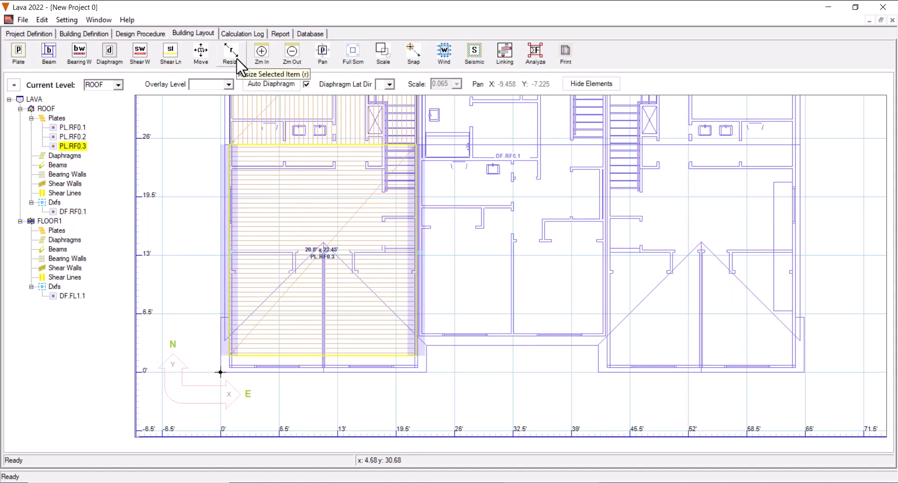
left_click(237, 59)
left_click_drag(394, 335, 417, 334)
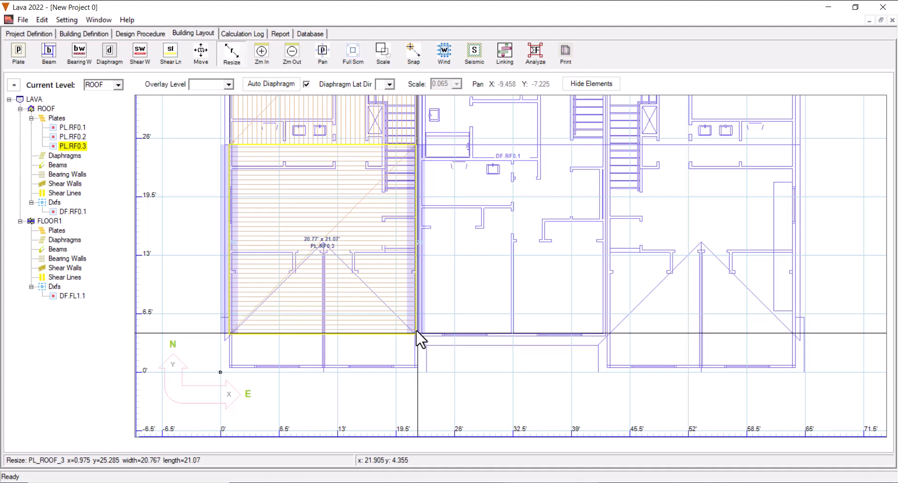
double_click(341, 231)
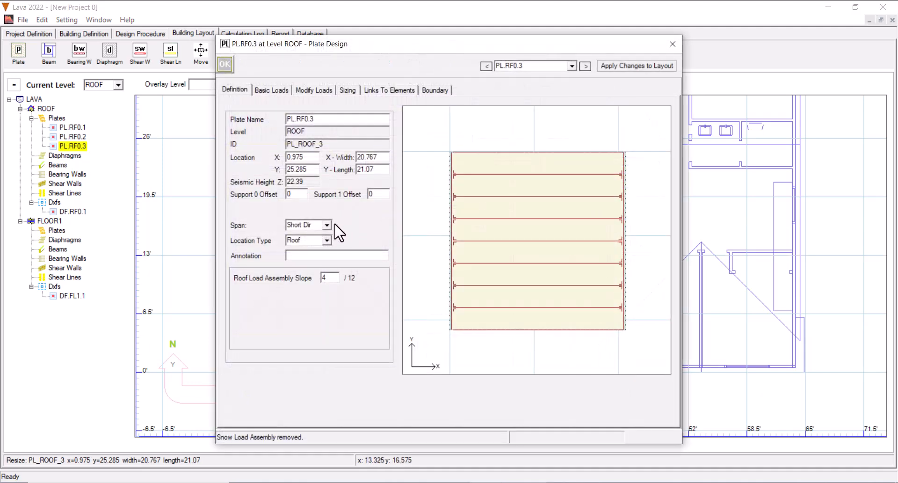
left_click(299, 232)
left_click(225, 64)
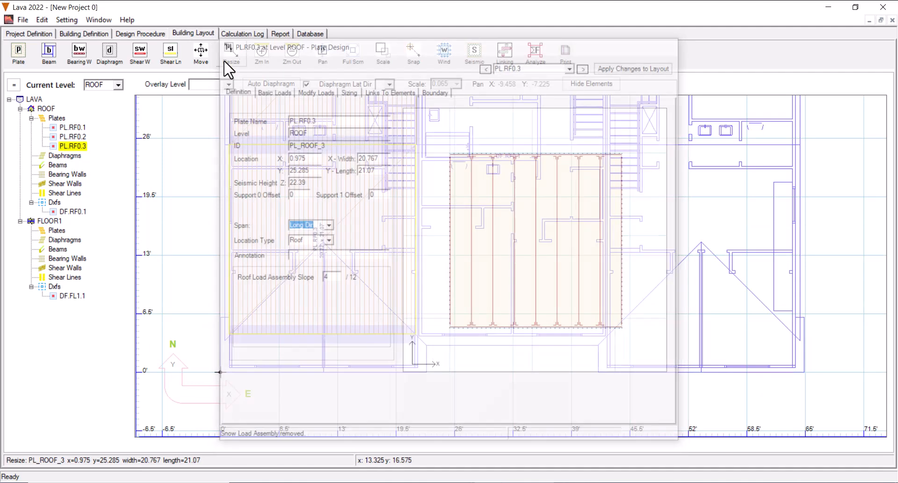
Step: Draw a roof plate about 20.65' by 3.55' directly south of the southwest plate and set its span to Long Dir
left_click(18, 51)
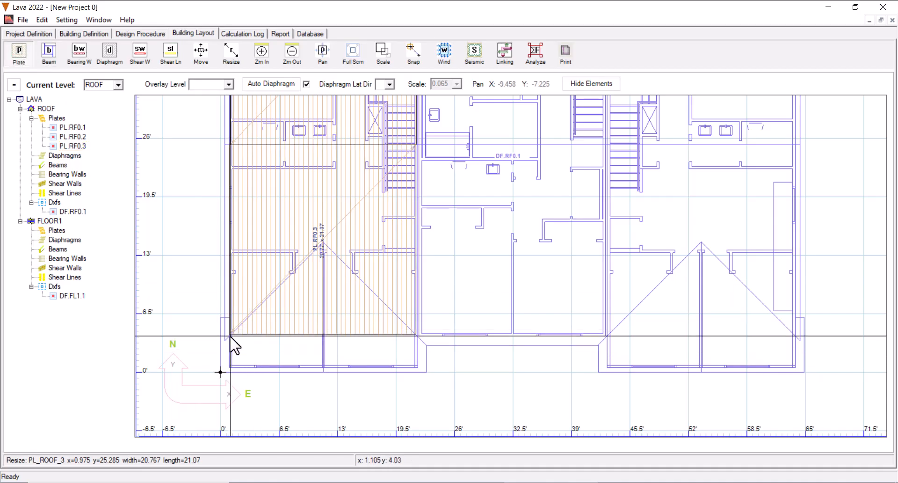
left_click_drag(231, 335, 416, 368)
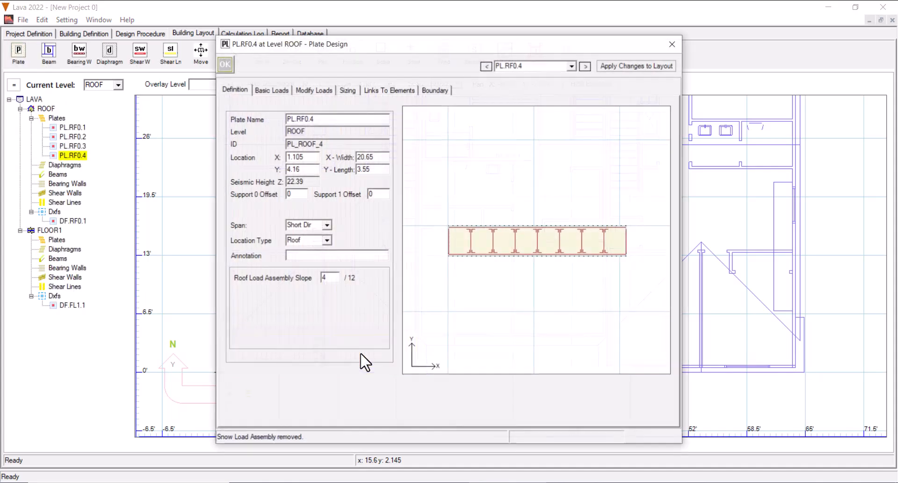
left_click(320, 236)
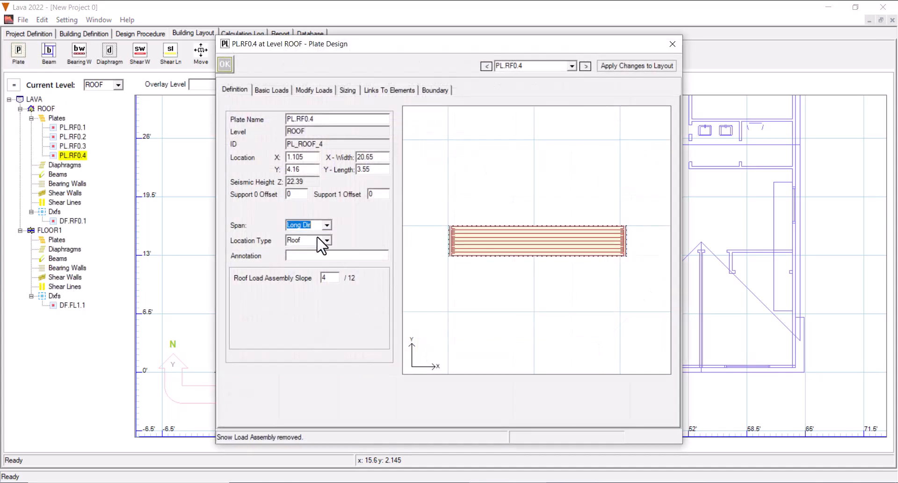
left_click(225, 65)
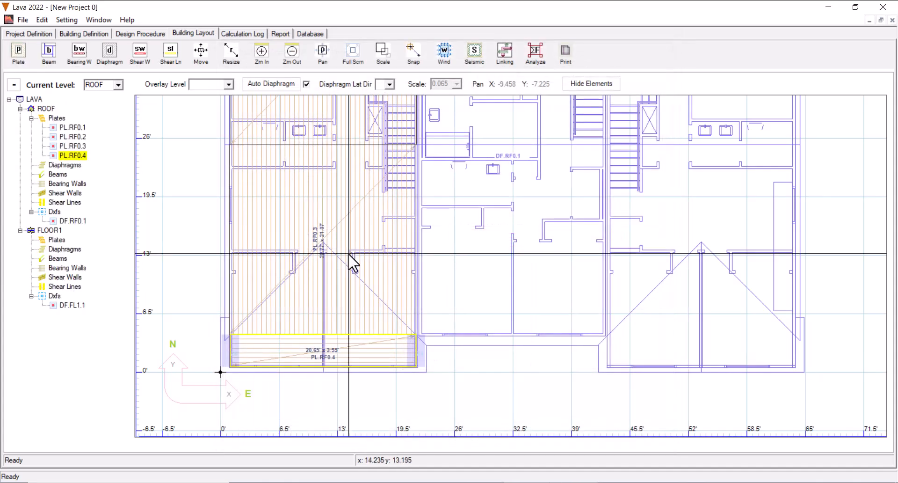
key("Escape")
Step: Draw a roof plate about 12.55' by 21.3' over the middle unit's northwest part and set its span to Long Dir
scroll(542, 200, "down", 5)
scroll(543, 200, "down", 1)
middle_click_drag(543, 200, 427, 279)
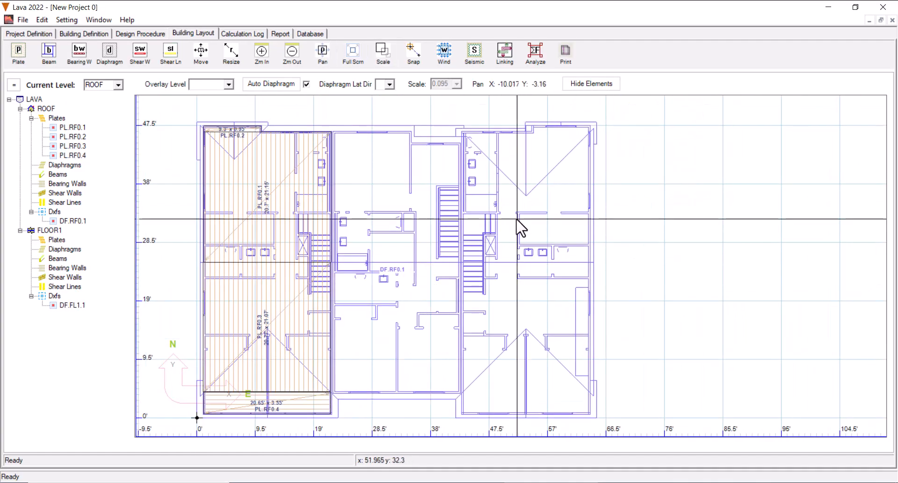
left_click(18, 54)
mouse_move(333, 133)
left_mouse_down()
mouse_move(412, 226)
mouse_move(410, 263)
left_mouse_up()
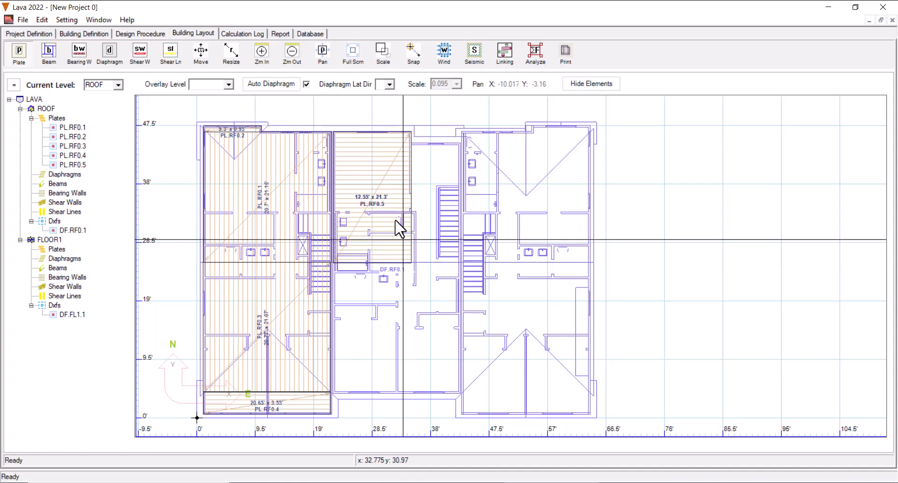
double_click(389, 200)
left_click(326, 225)
left_click(327, 241)
left_click(225, 65)
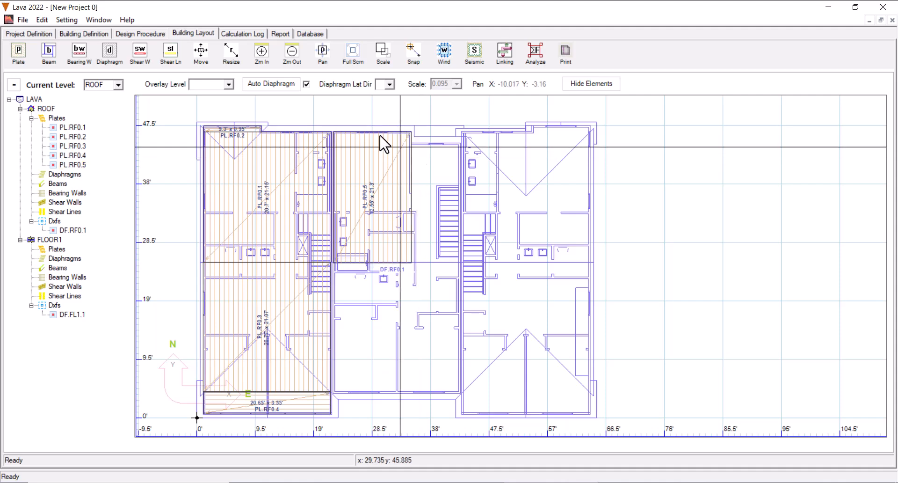
Step: Draw a roof plate about 7.8' by 19.2' over the middle unit's northeast stair area and set its span to Long Dir
left_click(18, 52)
mouse_move(412, 145)
left_mouse_down()
mouse_move(445, 182)
mouse_move(458, 262)
left_mouse_up()
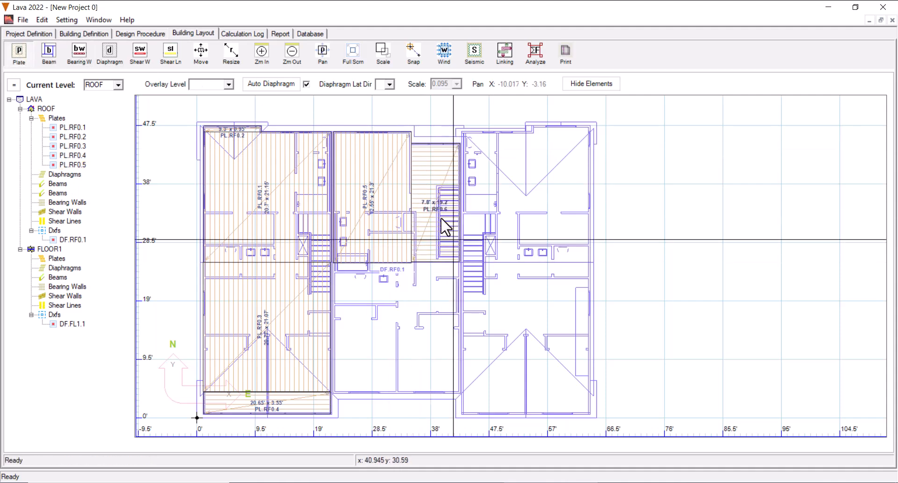
double_click(435, 201)
left_click(327, 225)
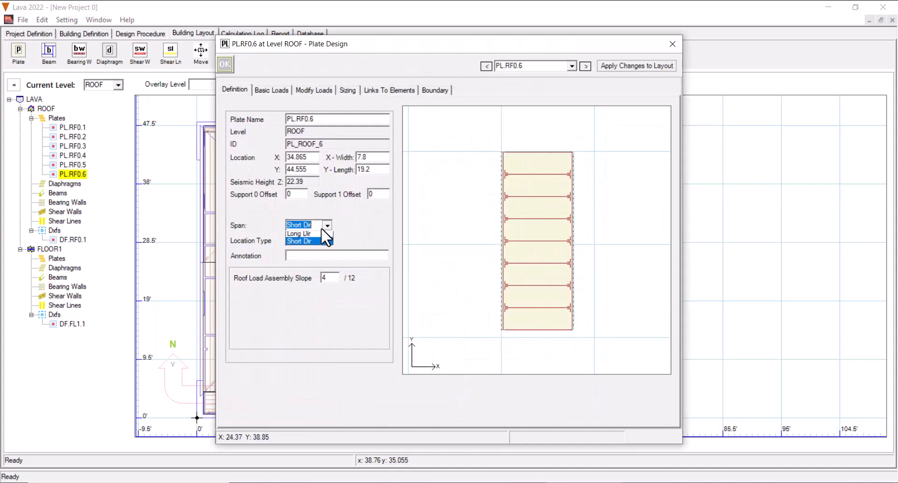
left_click(304, 233)
left_click(224, 65)
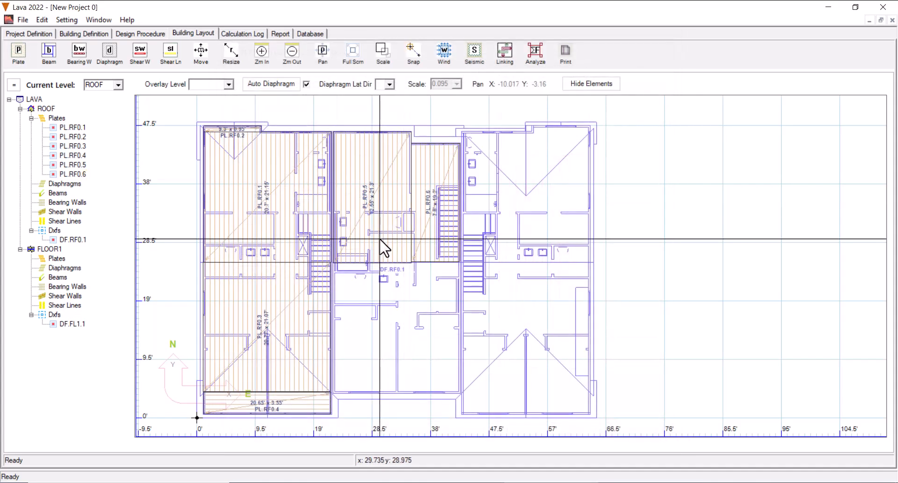
Step: Draw a roof plate about 20.8' by 20.8' over the middle unit's south half and set its span to Short Dir
left_click(19, 53)
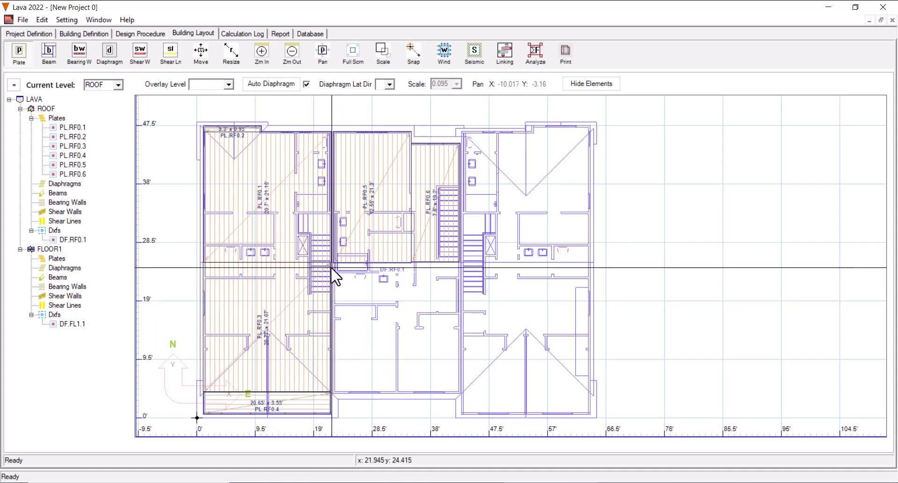
left_click_drag(334, 265, 459, 391)
double_click(414, 340)
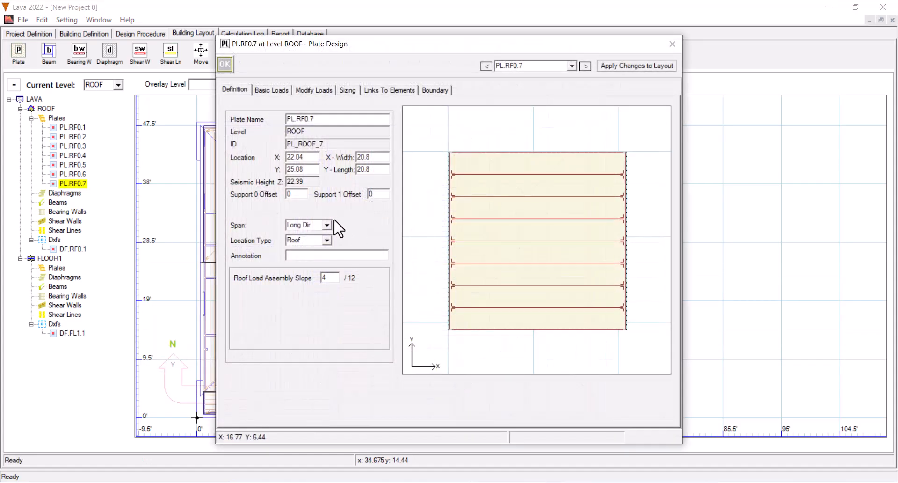
left_click(326, 225)
left_click(318, 243)
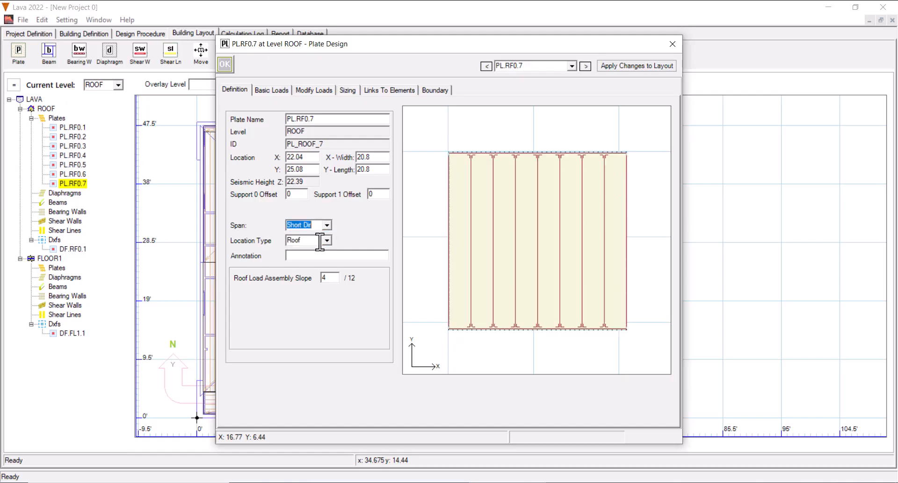
left_click(225, 65)
left_click(491, 235)
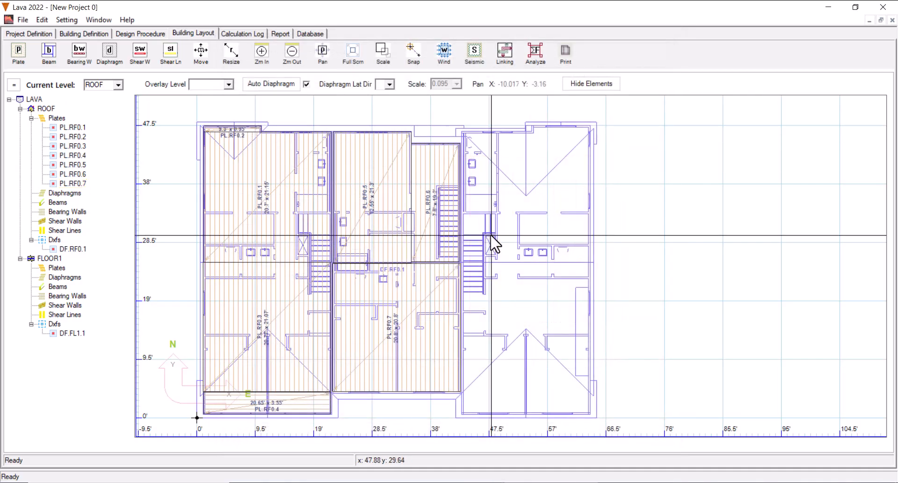
Step: Save the project as an X1 file named Building 100 in the Downloads folder
left_click(23, 20)
left_click(41, 80)
type("Building 1")
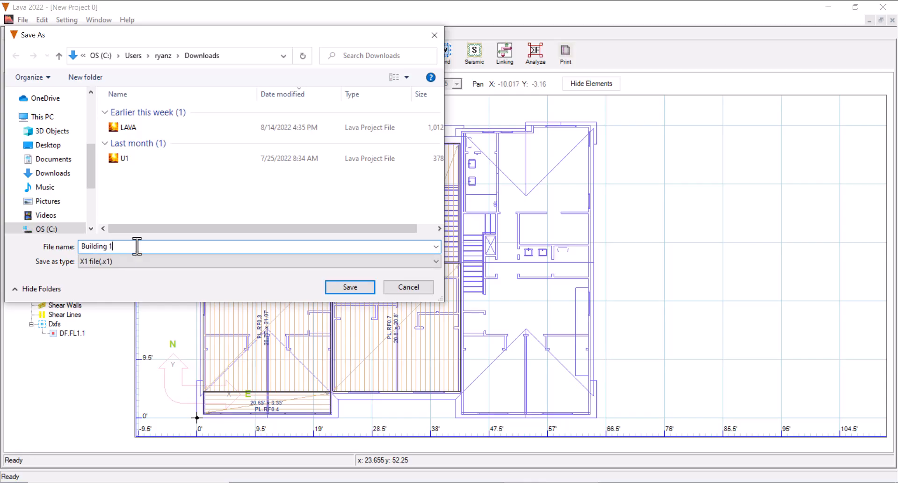
type("00")
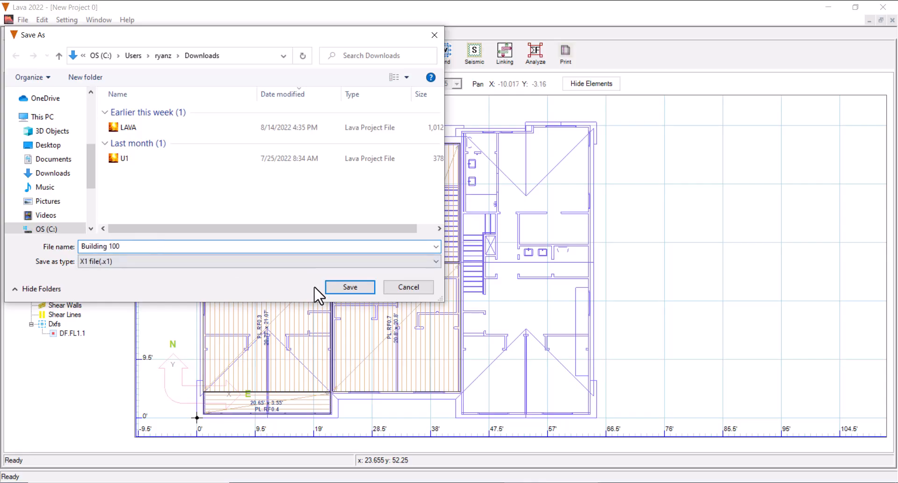
left_click(341, 286)
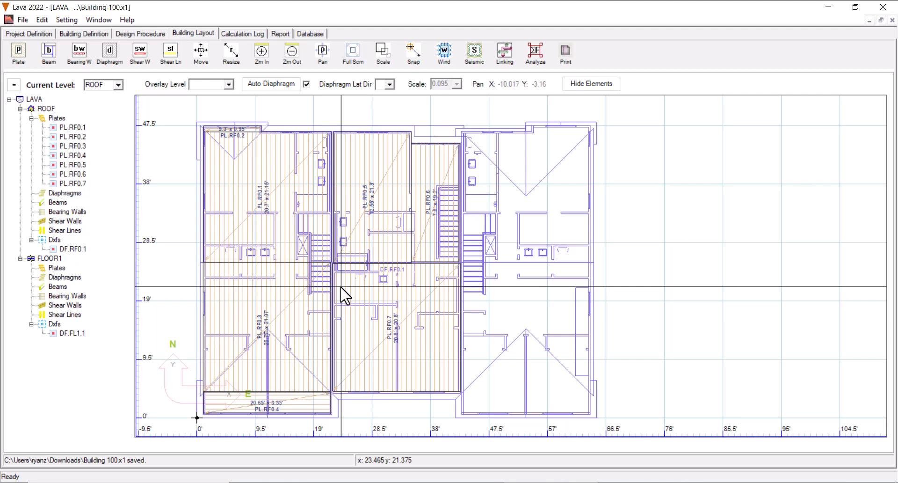
Step: Draw a roof beam about 9.3 ft long along the south edge of the narrow north projection plate and open its design
left_click(50, 59)
scroll(194, 122, "up", 2)
middle_click_drag(198, 126, 347, 226)
scroll(243, 174, "up", 3)
middle_click_drag(240, 176, 359, 241)
scroll(327, 229, "up", 1)
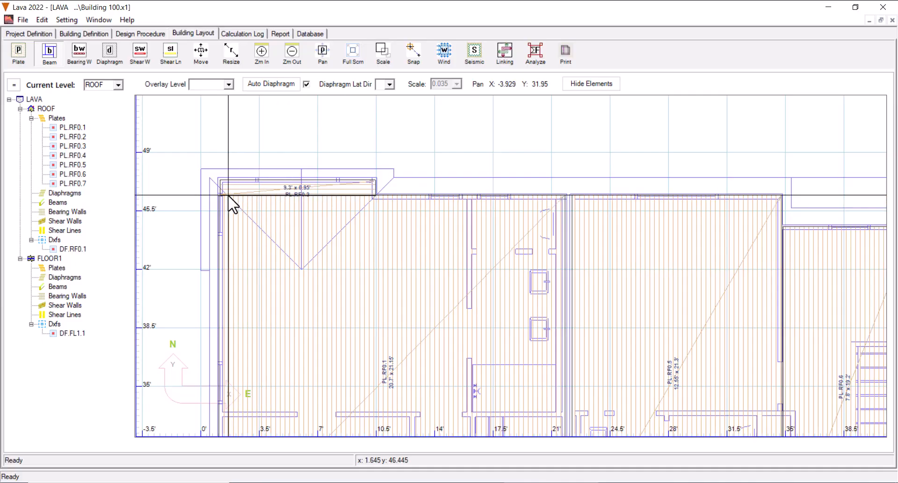
scroll(220, 198, "down", 1)
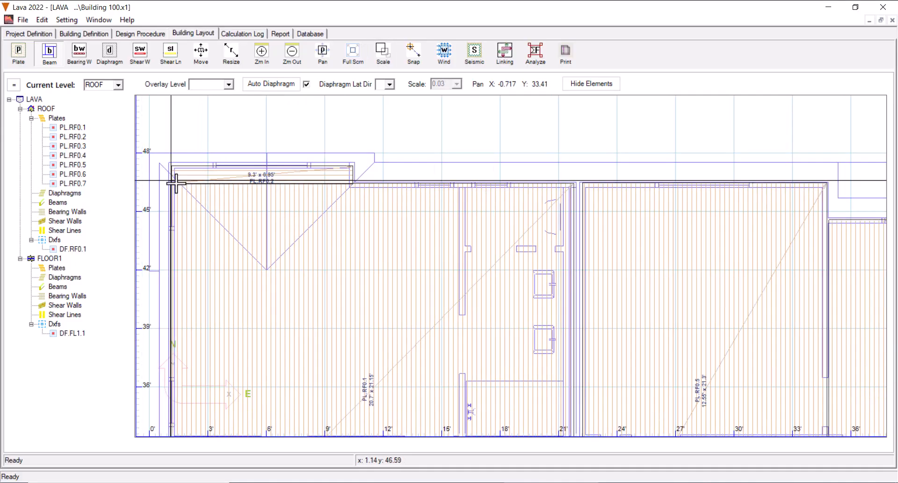
left_click(171, 183)
left_click(352, 201)
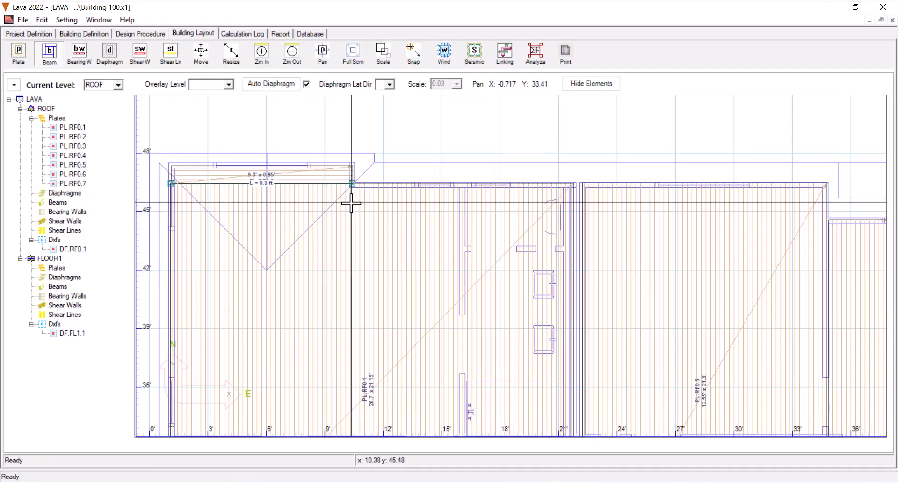
left_click(312, 185)
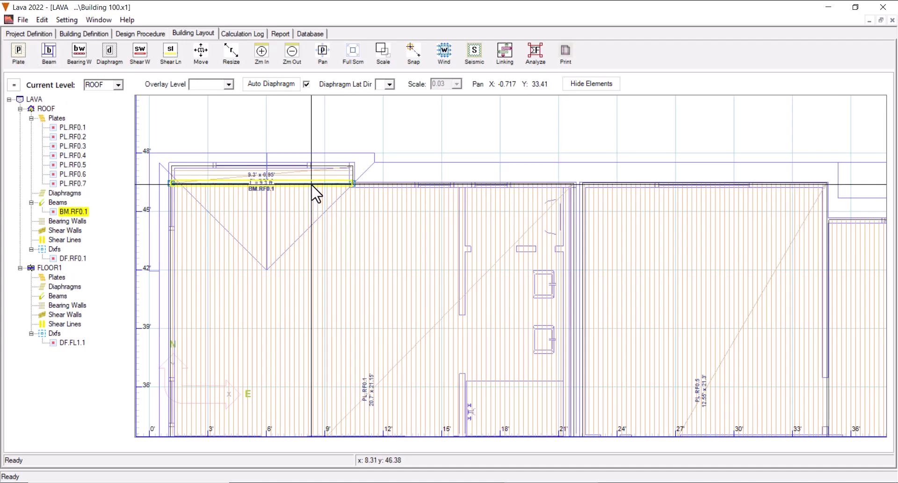
double_click(312, 185)
left_click_drag(347, 45, 511, 51)
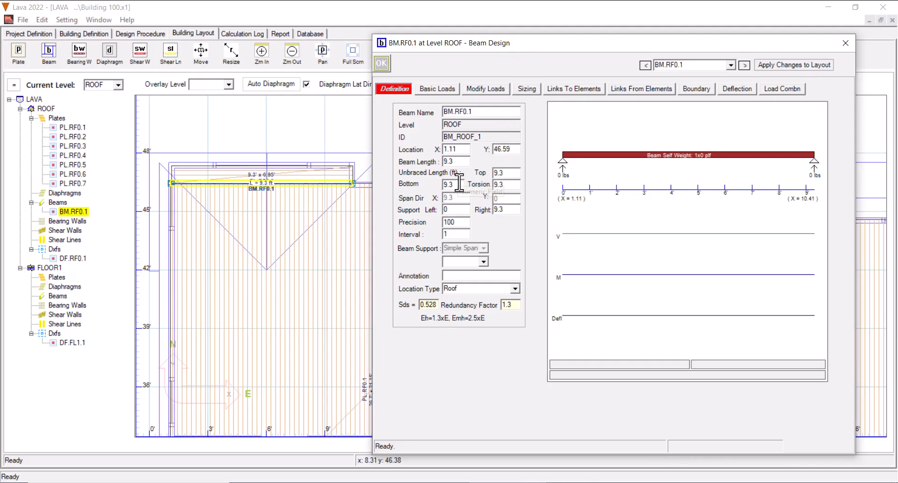
Step: Try the beam's left support at 3 and right support at 6, restoring them to 0 and 9.3
left_click(455, 209)
type("3")
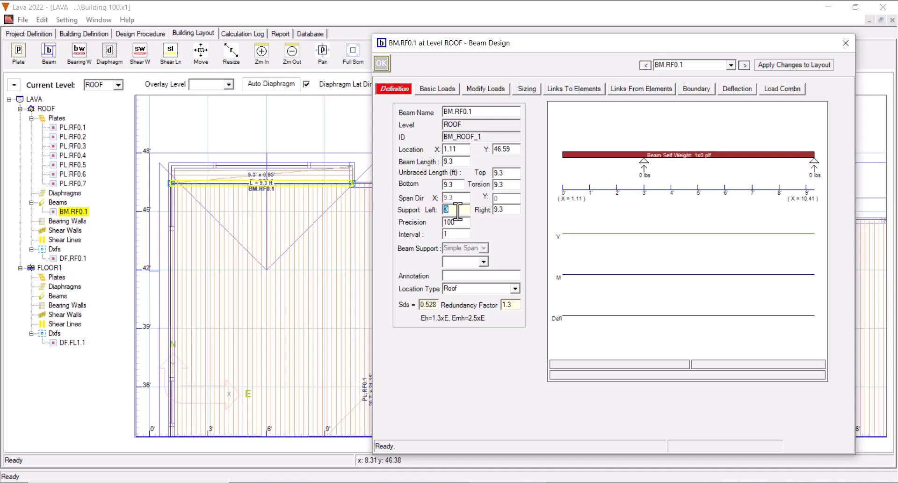
type("0")
left_click(515, 209)
type("6")
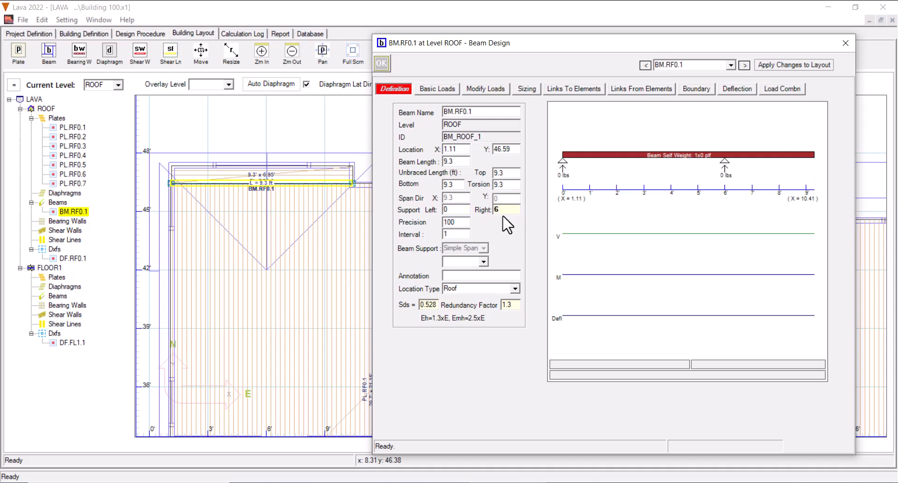
double_click(509, 210)
type("9.3")
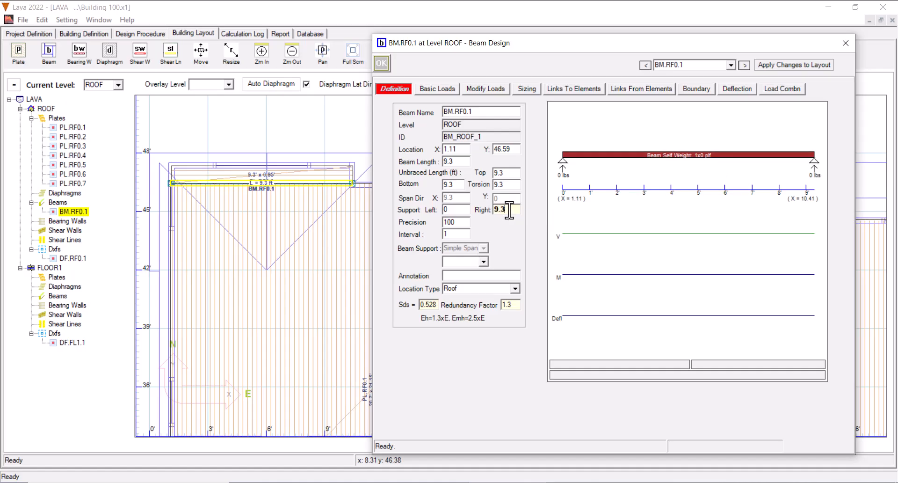
left_click(509, 173)
Step: Try a distributed dead load on the beam using the EX WALL - SFR stucco assembly
left_click(443, 91)
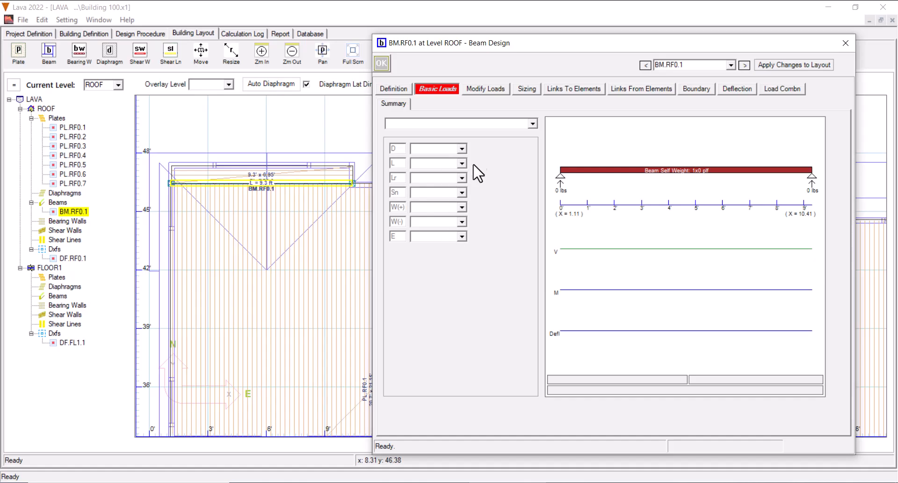
left_click(481, 90)
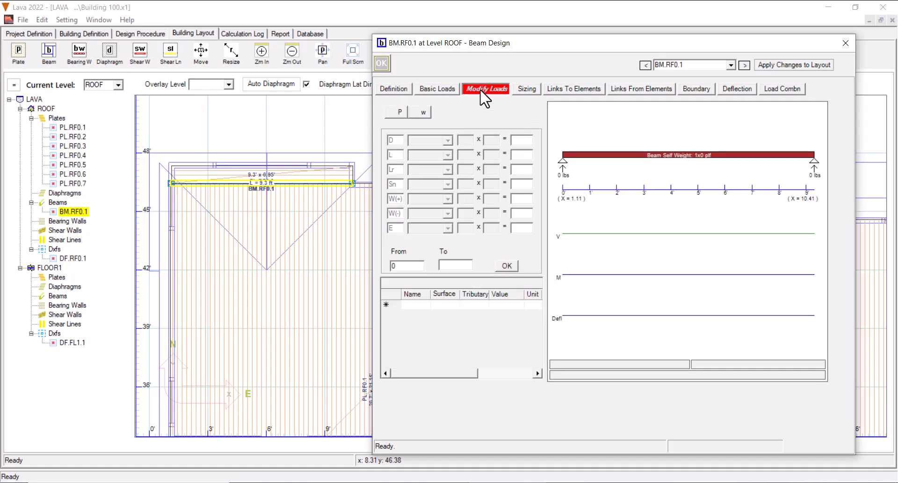
left_click(423, 112)
left_click(447, 140)
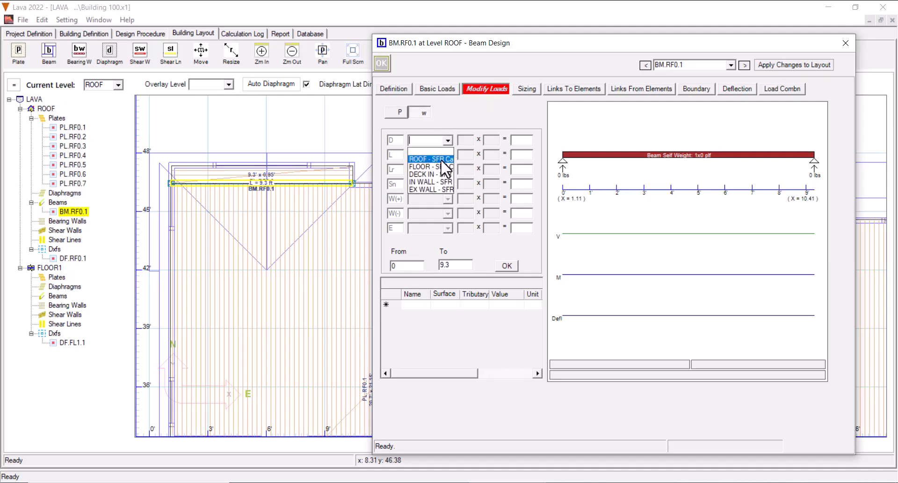
left_click(438, 189)
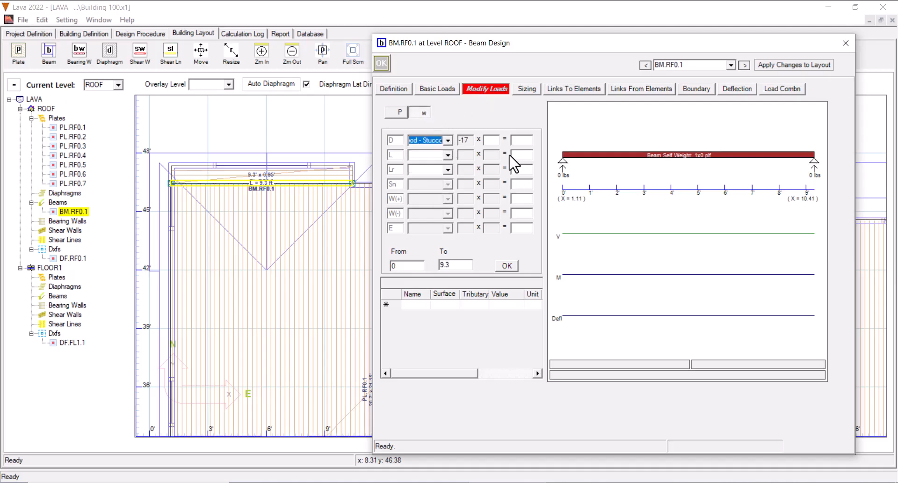
Step: Set the beam's sizing to type GLB-STD with a width of 5.13
left_click(529, 89)
left_click(451, 154)
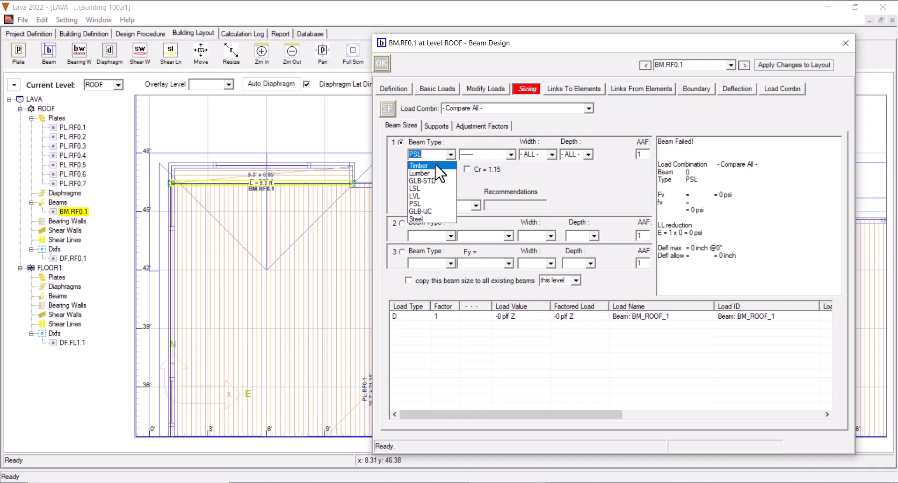
left_click(435, 180)
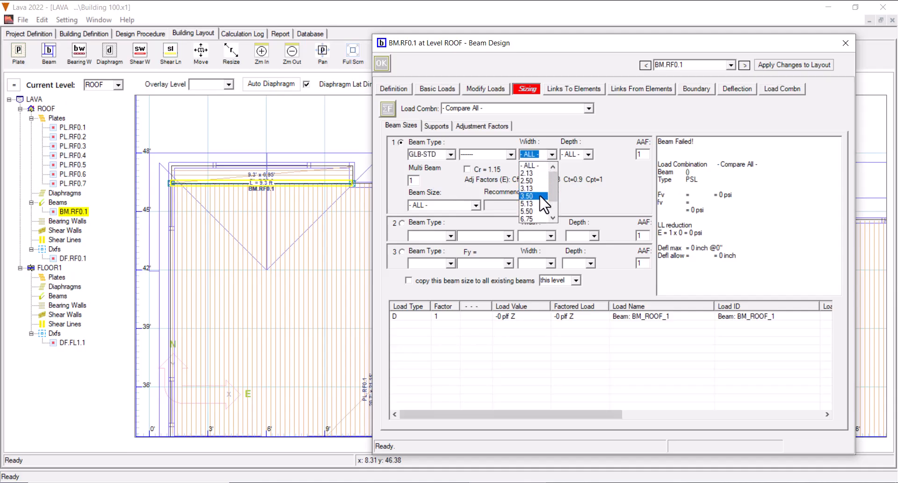
left_click(533, 204)
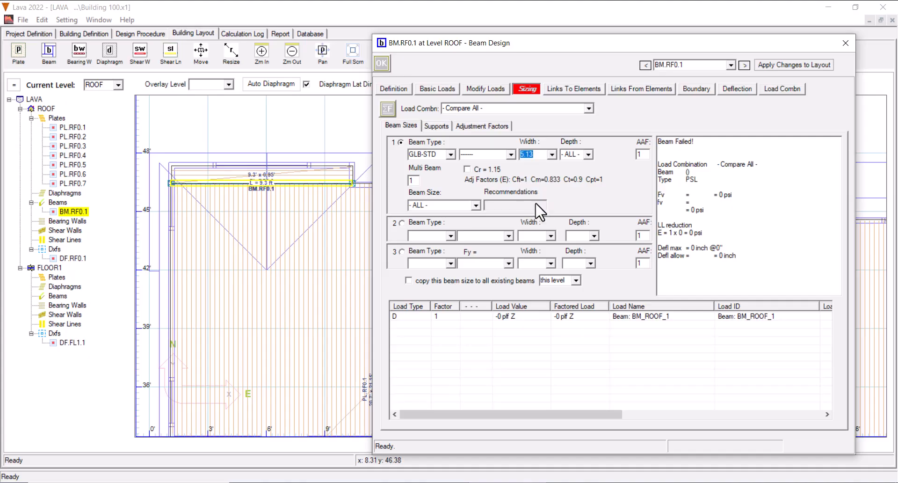
Step: Set the posts at both beam supports to two members each with a depth of 5.50
left_click(434, 125)
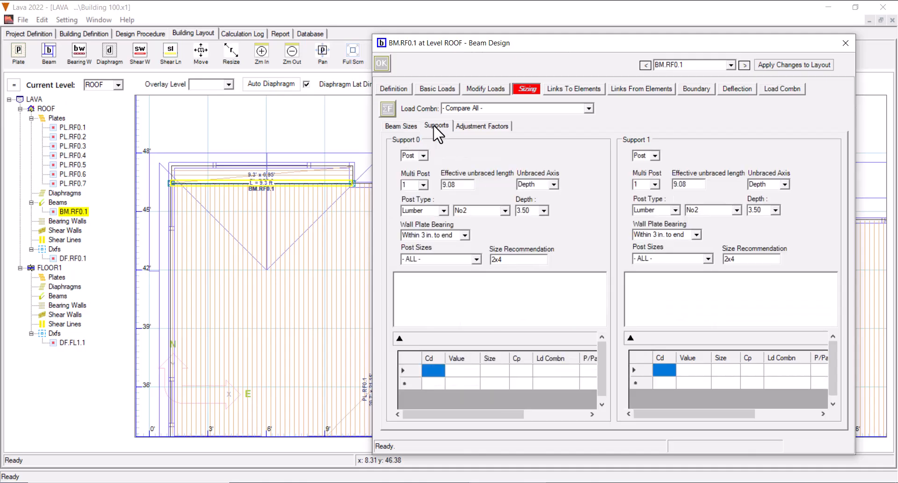
left_click(419, 200)
left_click(544, 210)
left_click(535, 227)
left_click(647, 203)
left_click(776, 210)
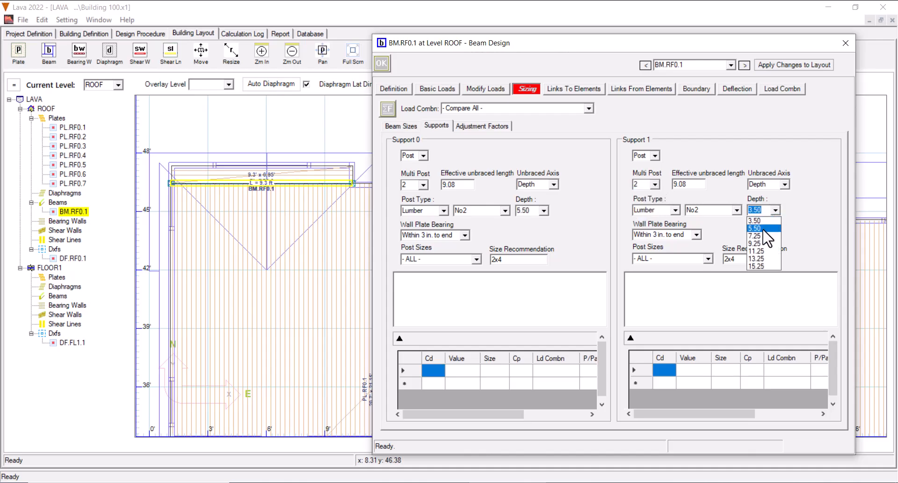
left_click(767, 227)
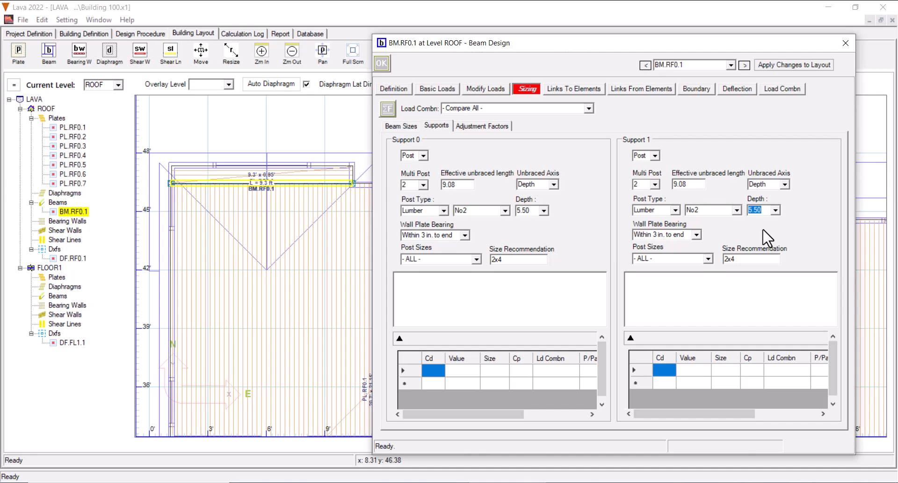
Step: Accept the beam design and set the default beam sizing preferences to type GLB-STD with a width of 5.13
left_click(386, 67)
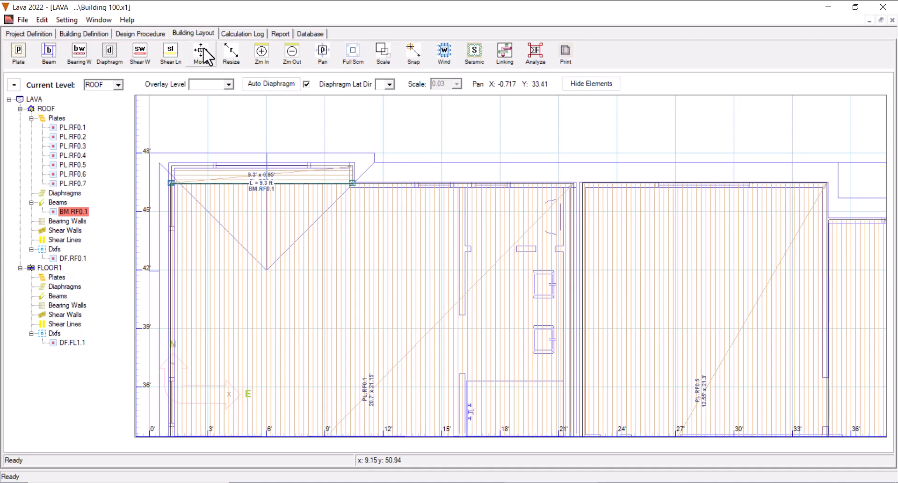
left_click(67, 20)
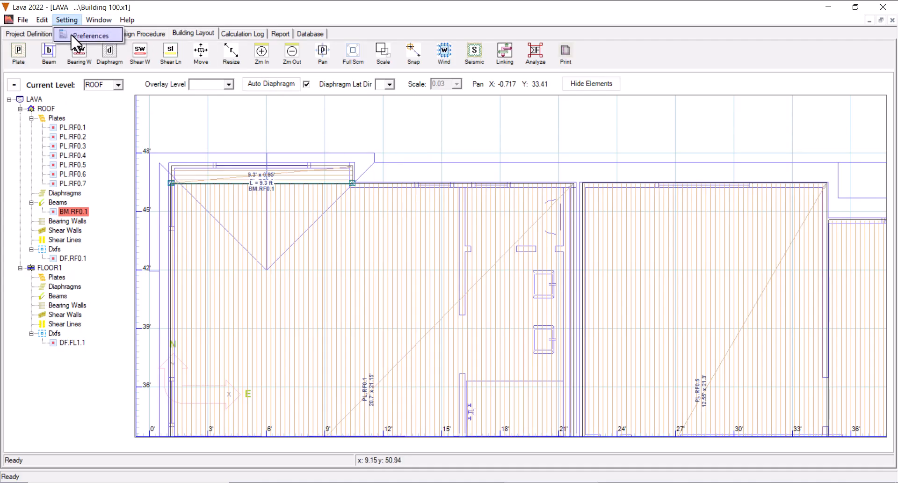
left_click(84, 35)
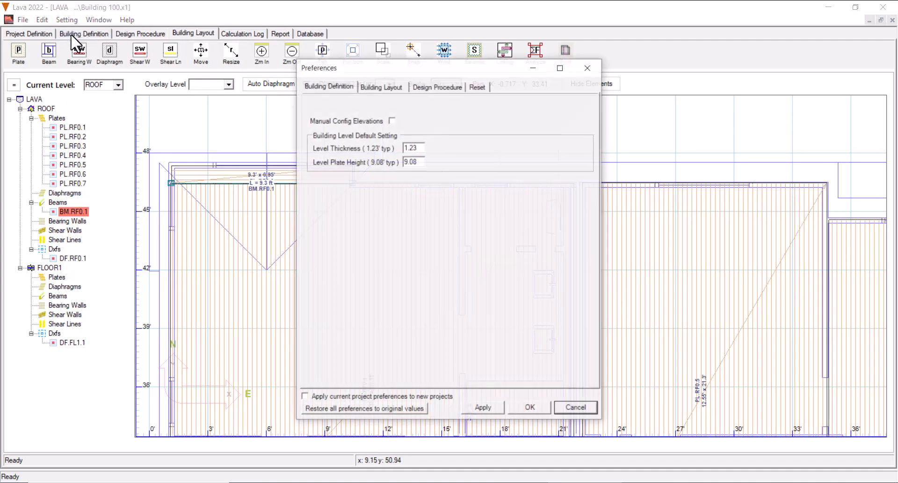
left_click(391, 88)
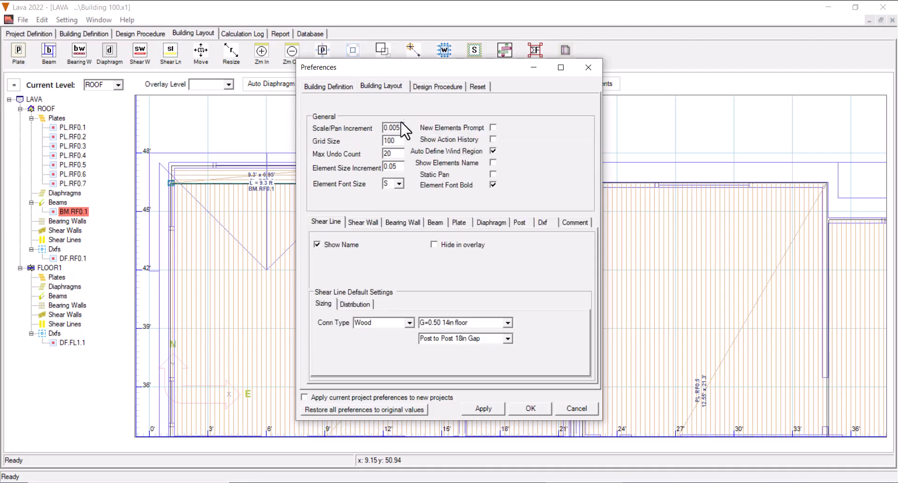
left_click(435, 222)
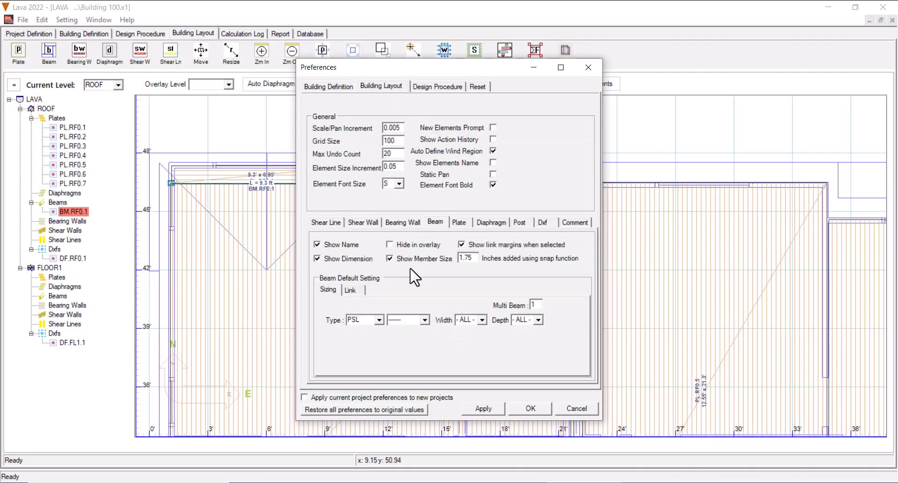
left_click(378, 321)
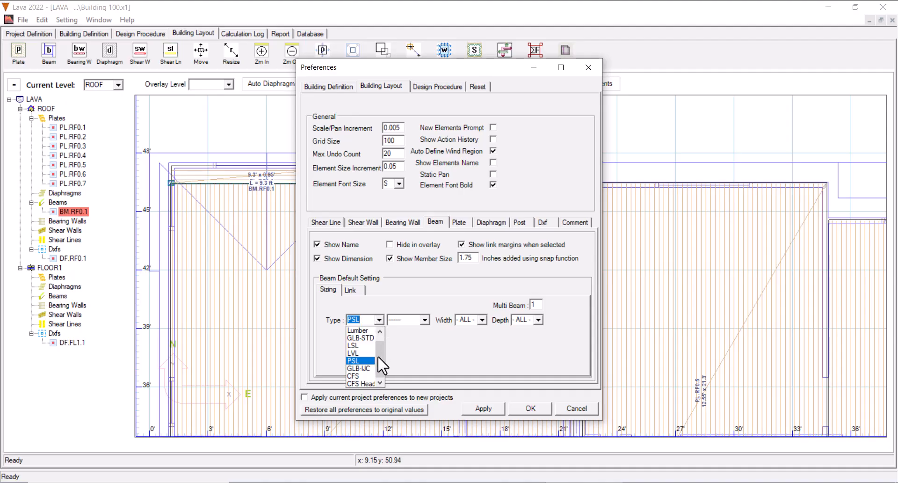
left_click(366, 338)
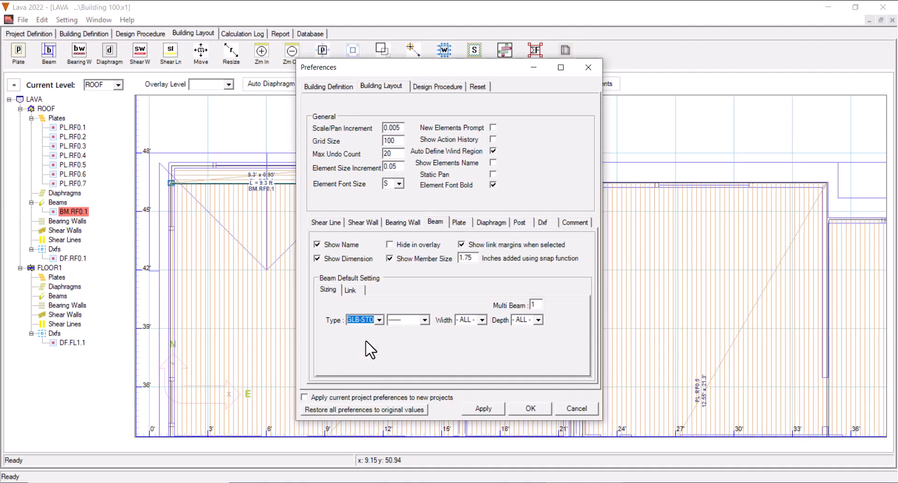
left_click(483, 321)
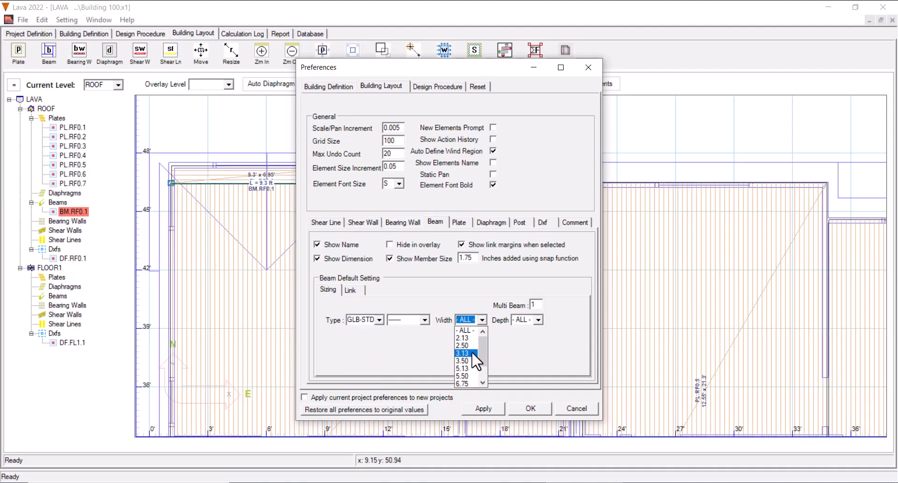
left_click(465, 369)
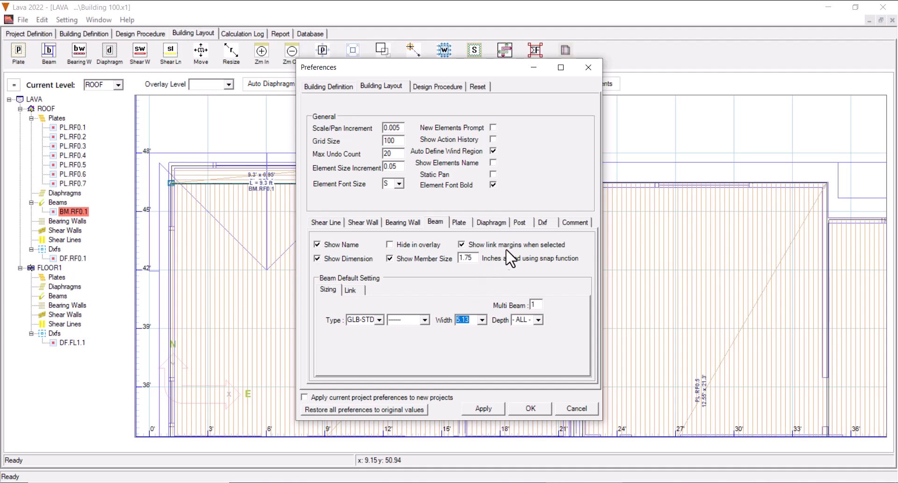
Step: Set the lowest-level post defaults to a depth of 5.50 and two members
left_click(519, 222)
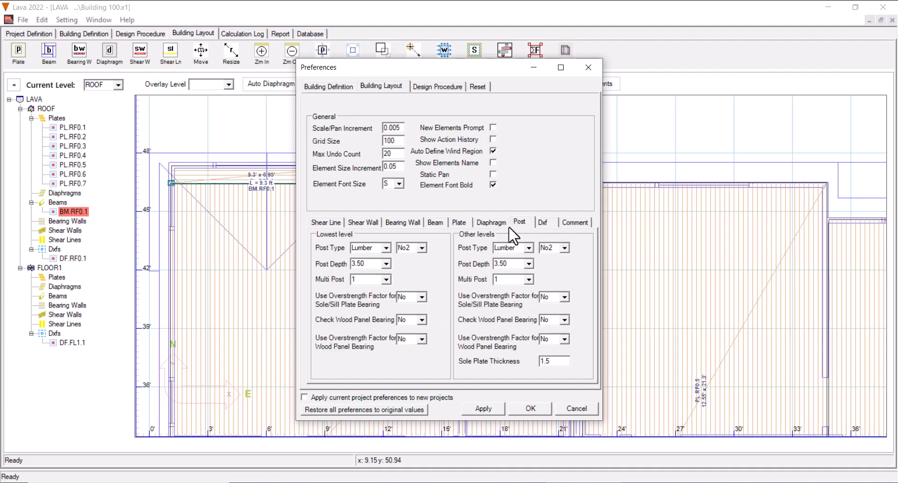
left_click(385, 264)
left_click(369, 286)
left_click(386, 280)
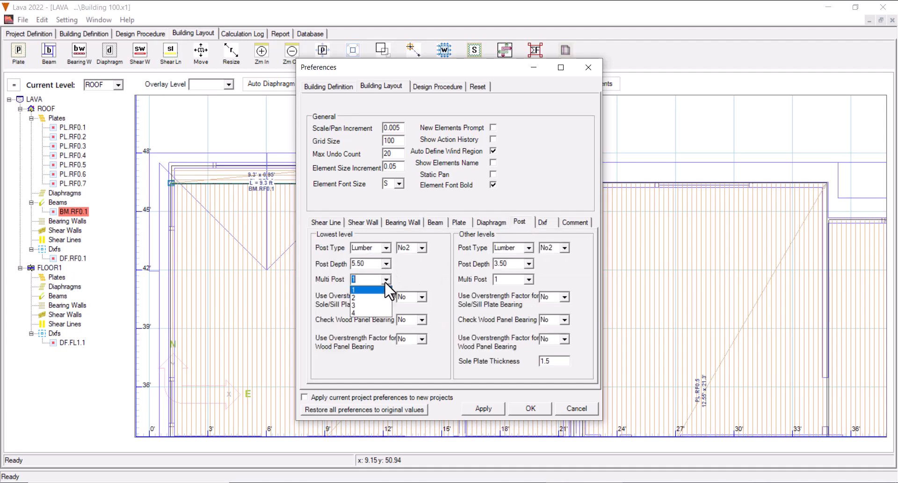
left_click(370, 297)
Step: Match the other levels' post defaults to the lowest level's depth and two members, and accept the preferences
left_click(528, 263)
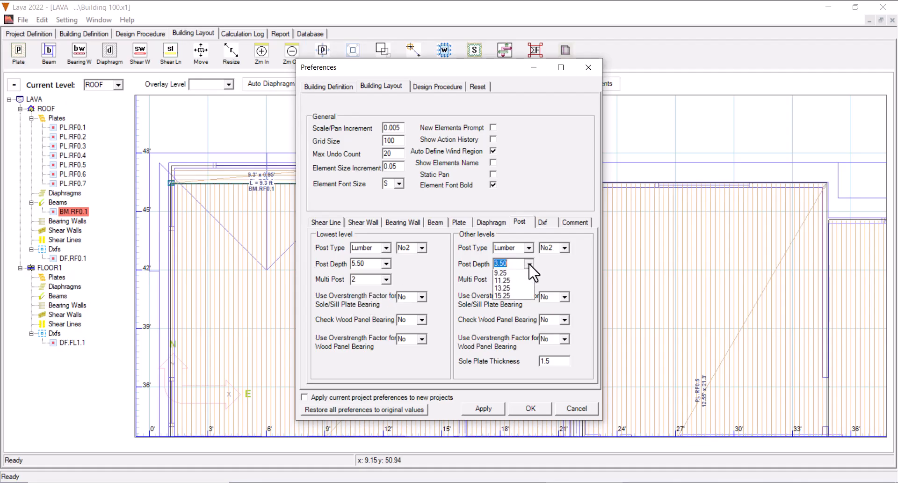
left_click(514, 284)
left_click(528, 279)
left_click(516, 297)
left_click(531, 408)
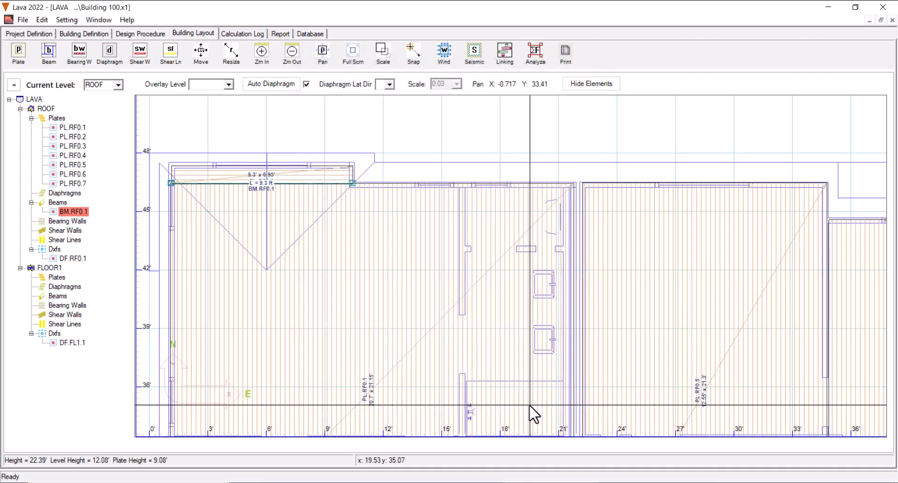
Step: Add a roof beam about 20.8 ft long along the shared edge of plates PL.RF0.1 and PL.RF0.3
scroll(477, 336, "down", 2)
middle_click_drag(457, 315, 442, 281)
left_click_drag(443, 280, 411, 236)
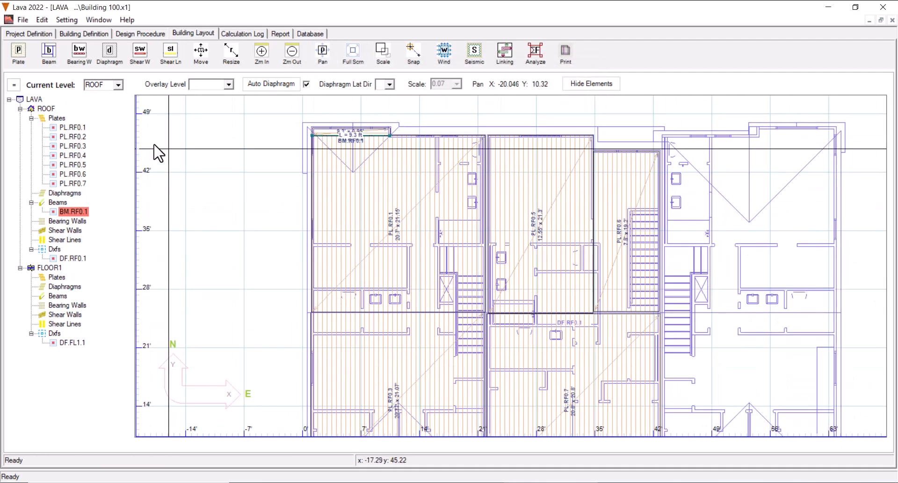
left_click(48, 60)
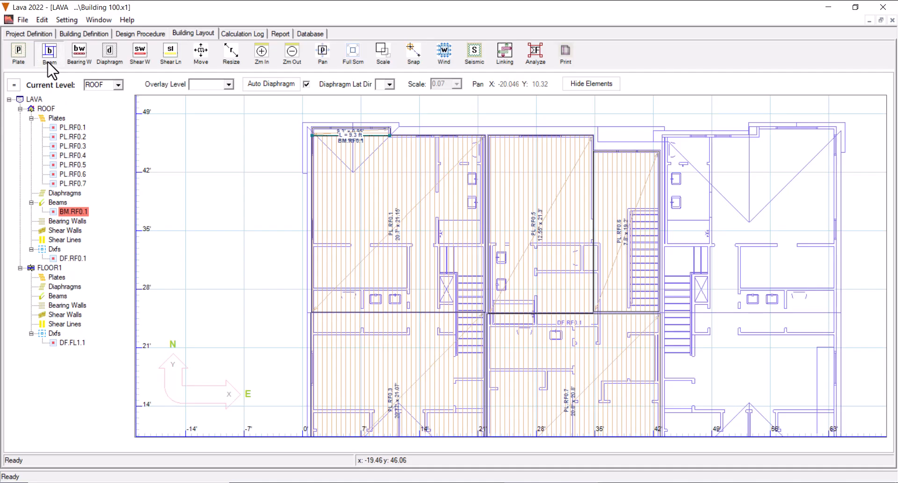
left_click(312, 311)
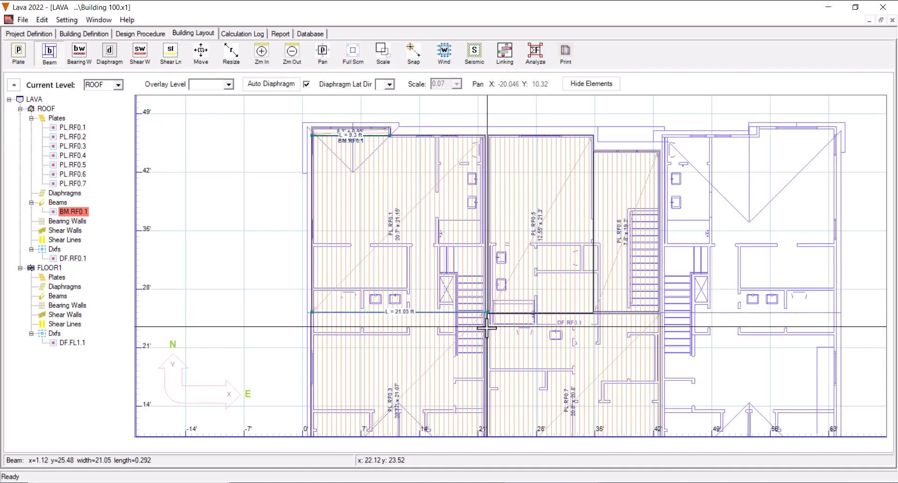
left_click(485, 325)
Step: Add a roof beam about 20.8 ft long along the shared edge of plates PL.RF0.3 and PL.RF0.4
scroll(466, 313, "down", 2)
middle_click_drag(465, 318, 418, 198)
scroll(364, 315, "up", 2)
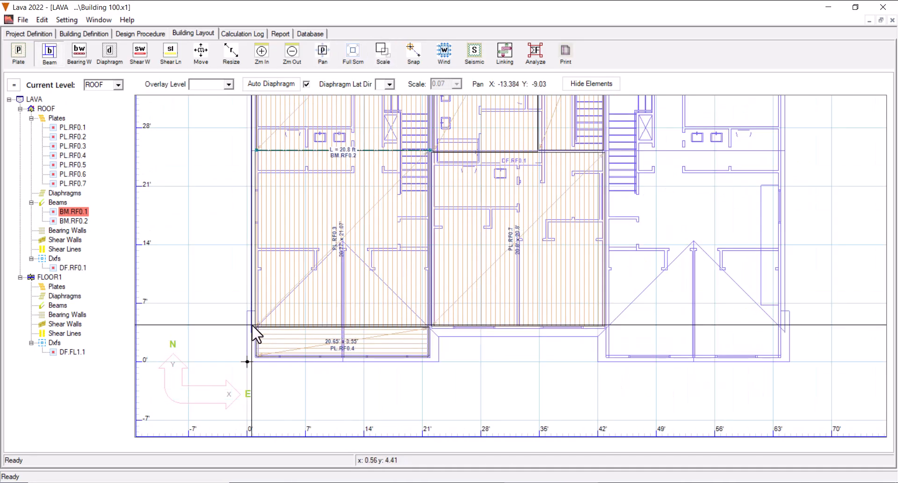
left_click(256, 326)
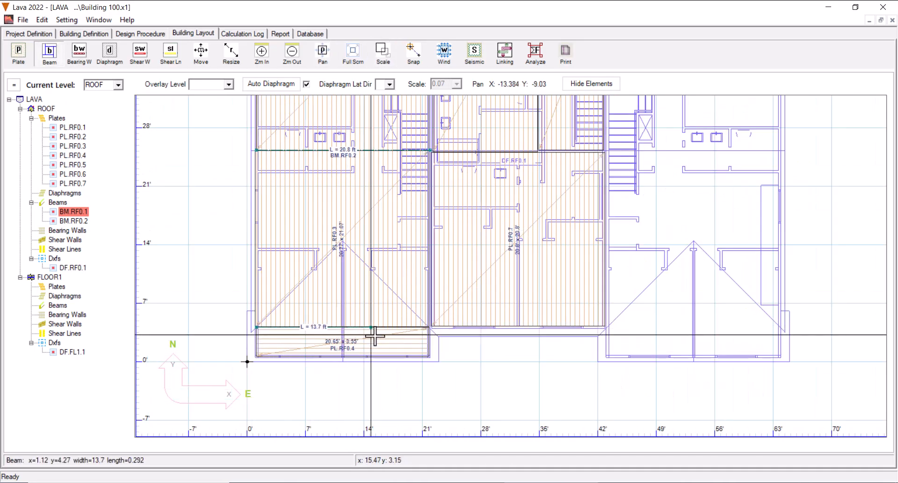
left_click(429, 335)
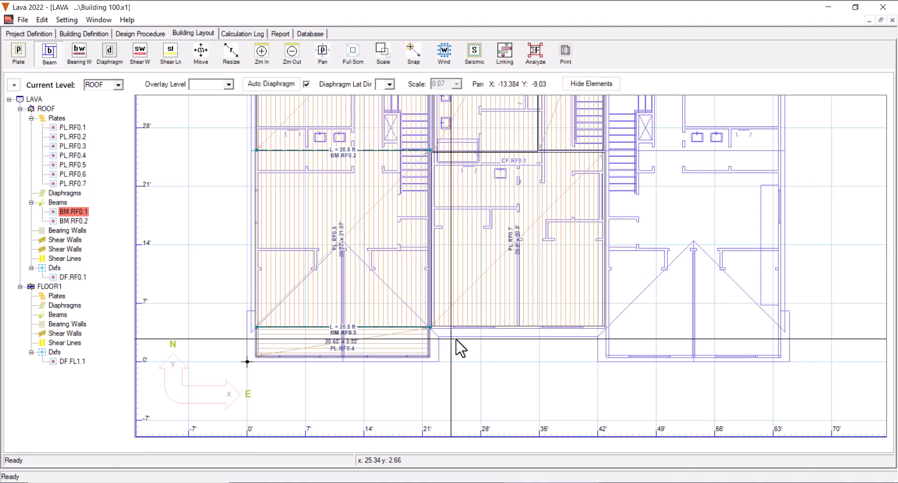
Step: Add a roof beam about 20.35 ft long between plate PL.RF0.7 and plates PL.RF0.5 and PL.RF0.6
scroll(479, 307, "down", 2)
middle_click_drag(485, 238, 413, 337)
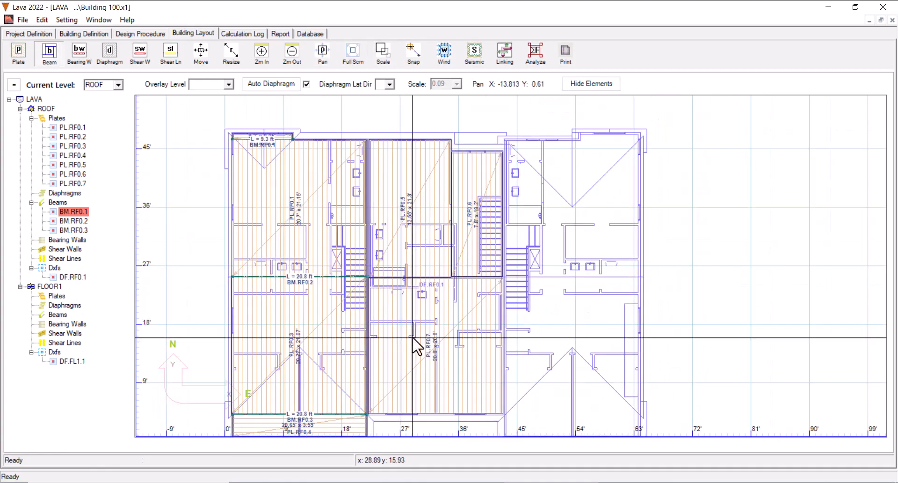
scroll(413, 133, "up", 2)
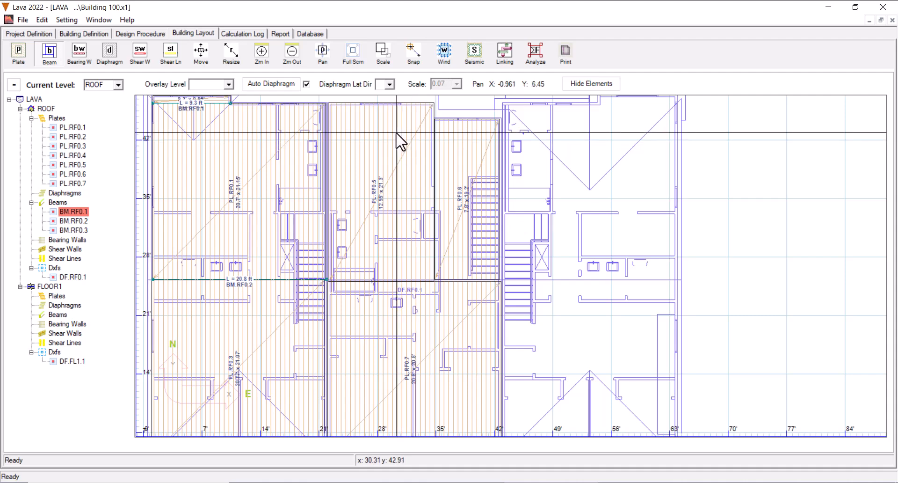
scroll(388, 164, "up", 1)
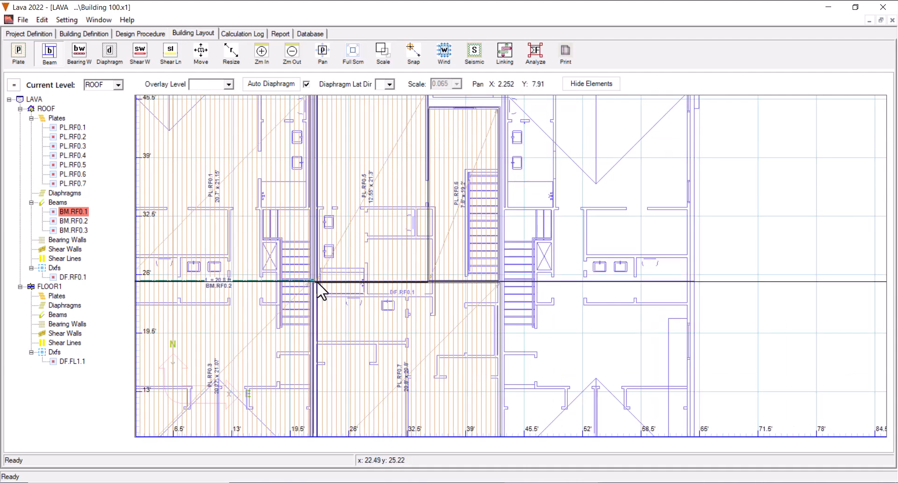
left_click_drag(317, 282, 498, 294)
scroll(497, 313, "down", 2)
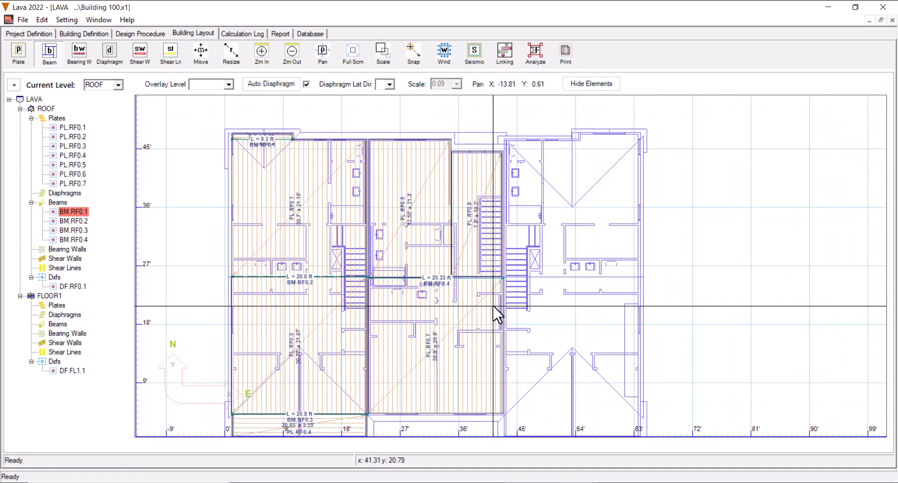
key("Escape")
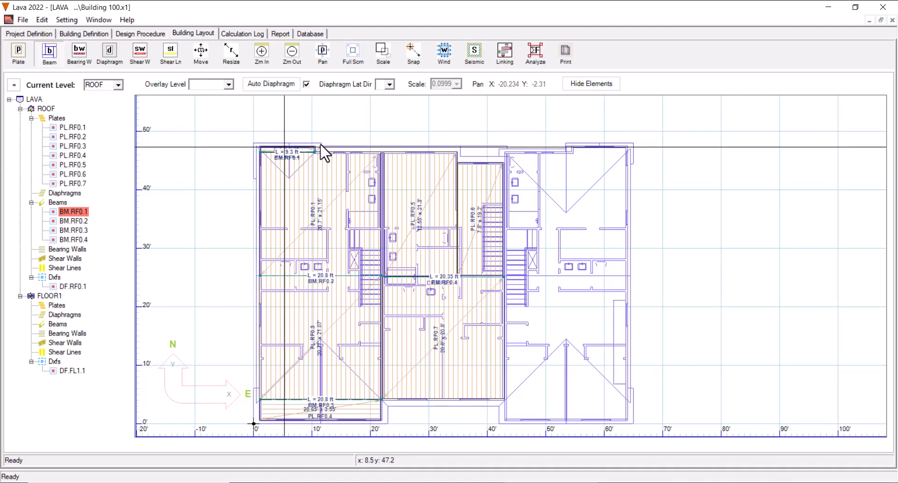
Step: Add a header beam about 5.29 ft long over the window opening in the north wall of plate PL.RF0.5
scroll(405, 147, "up", 1)
middle_click_drag(405, 148, 431, 223)
scroll(432, 224, "up", 10)
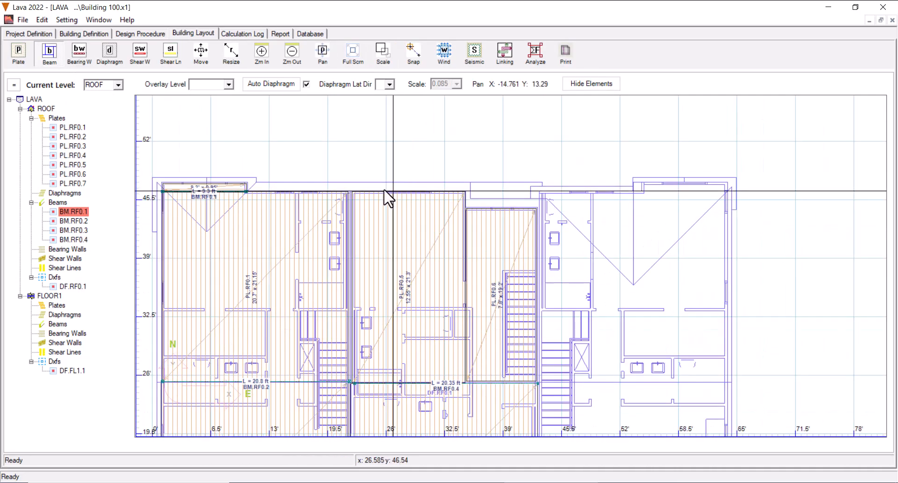
scroll(291, 125, "up", 2)
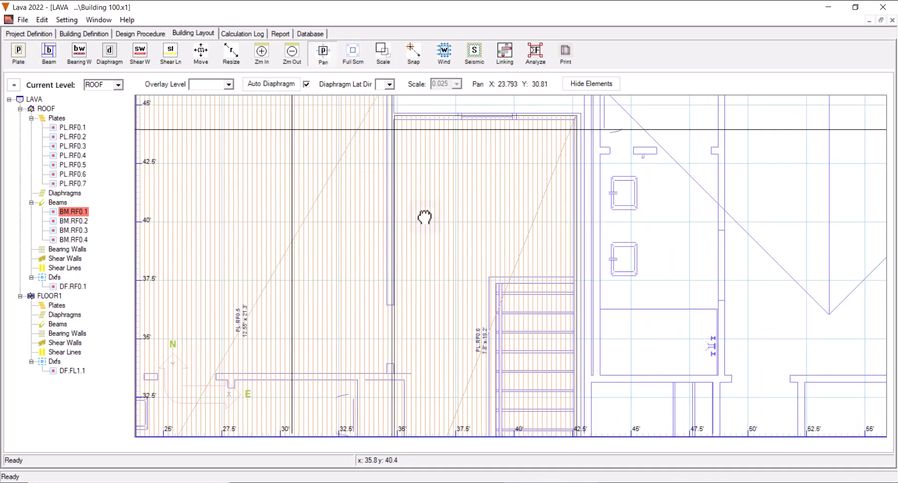
middle_click_drag(368, 177, 554, 313)
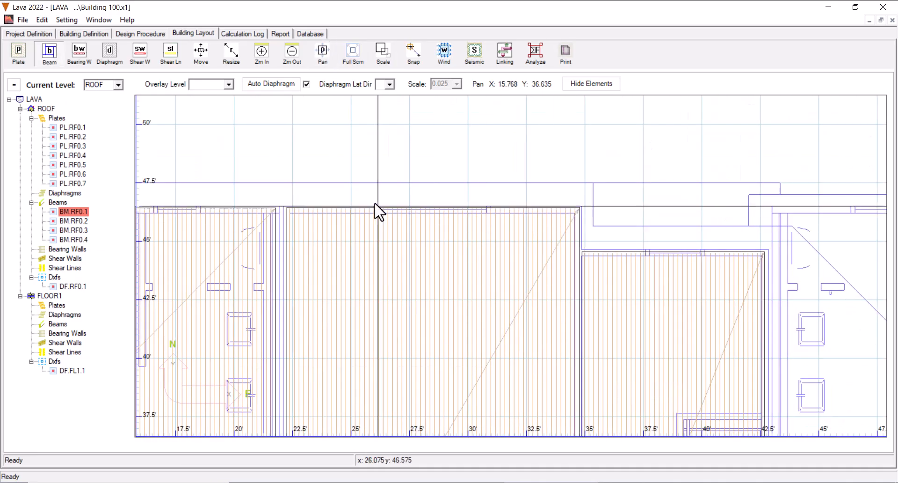
scroll(315, 182, "up", 2)
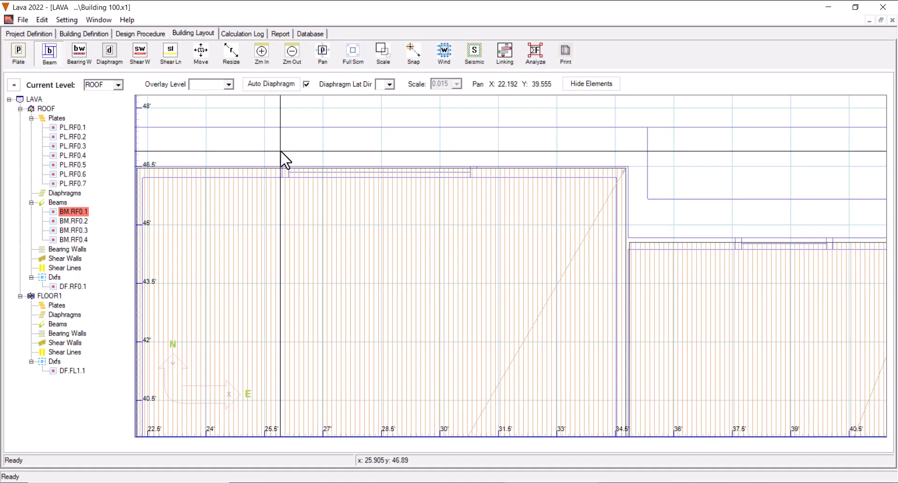
left_click(282, 172)
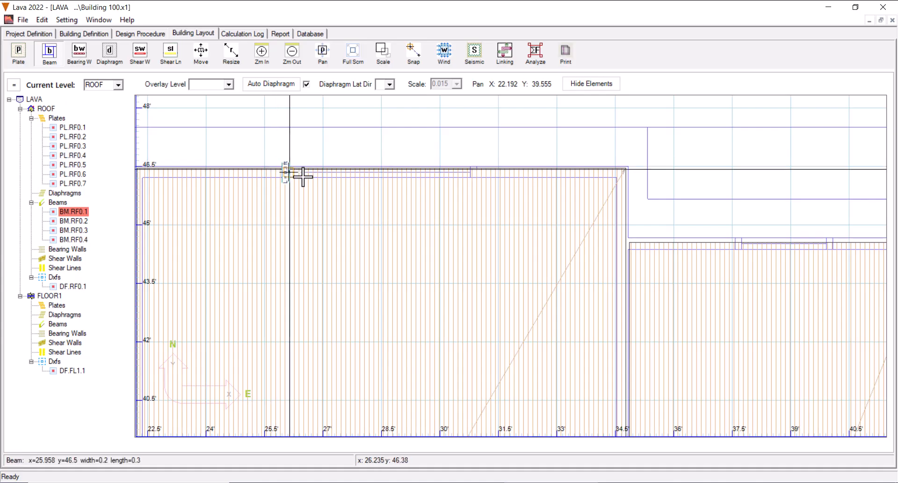
left_click(481, 176)
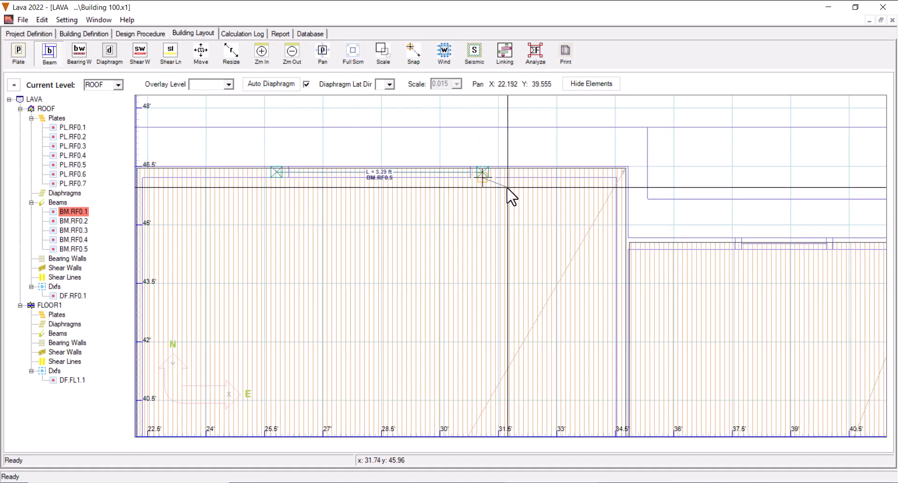
Step: Set the new window header beam's sizing to type Lumber with a width of 3.50
double_click(419, 180)
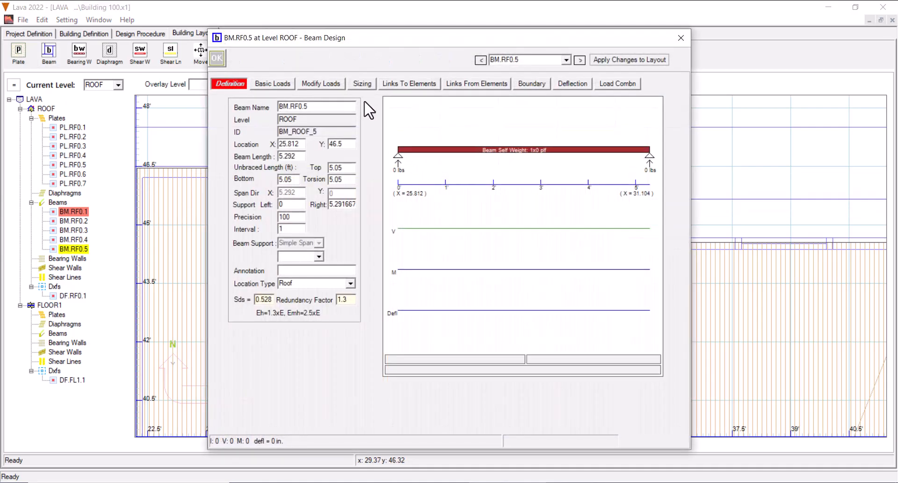
left_click(361, 85)
left_click(287, 149)
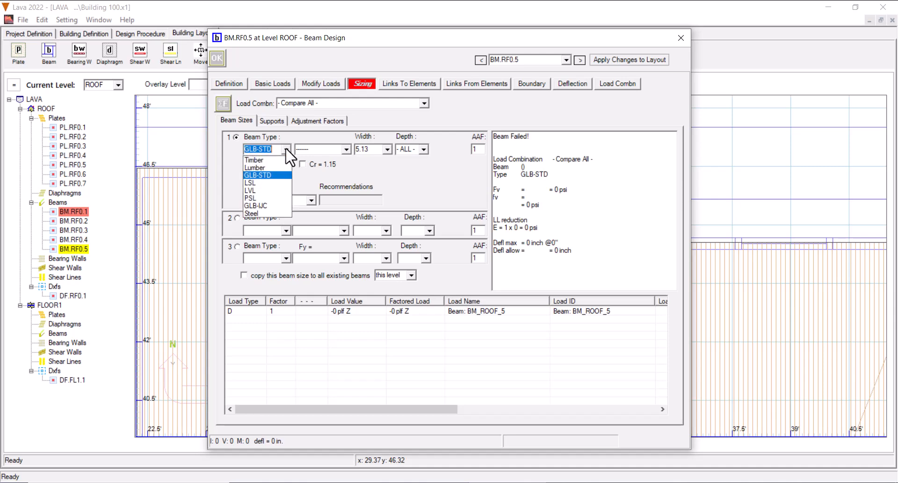
left_click(262, 168)
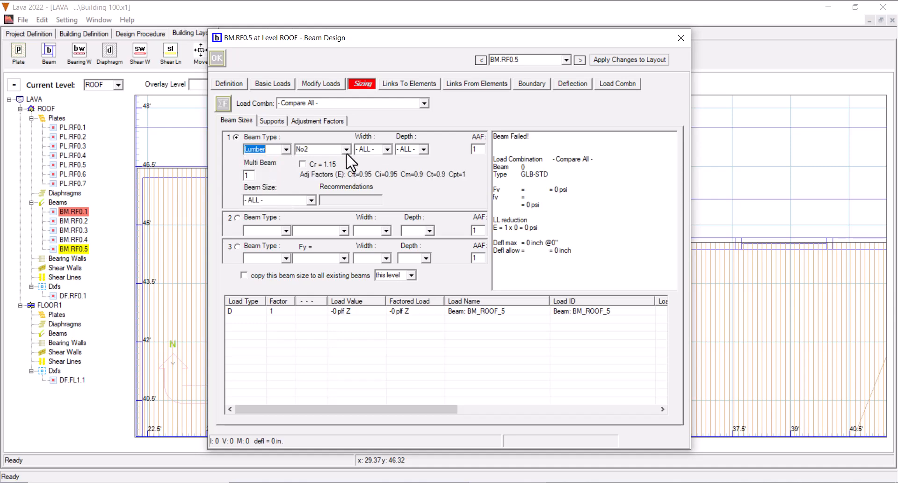
left_click(388, 149)
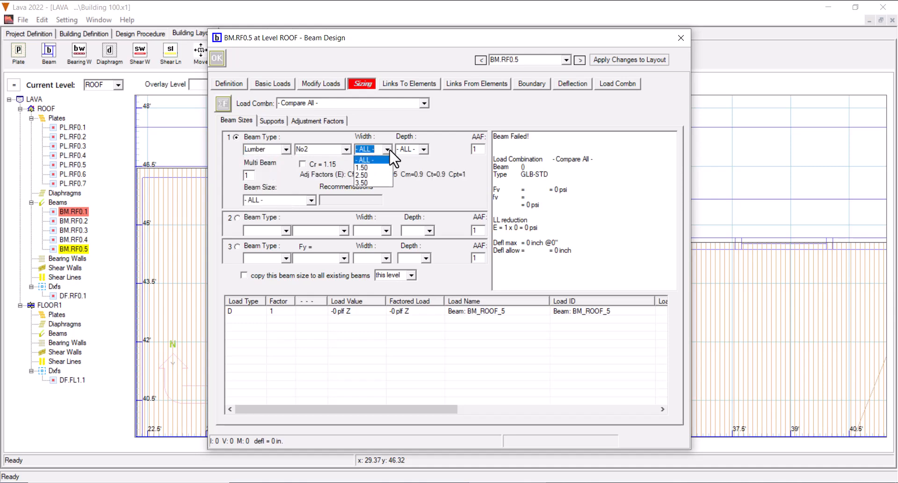
left_click(375, 180)
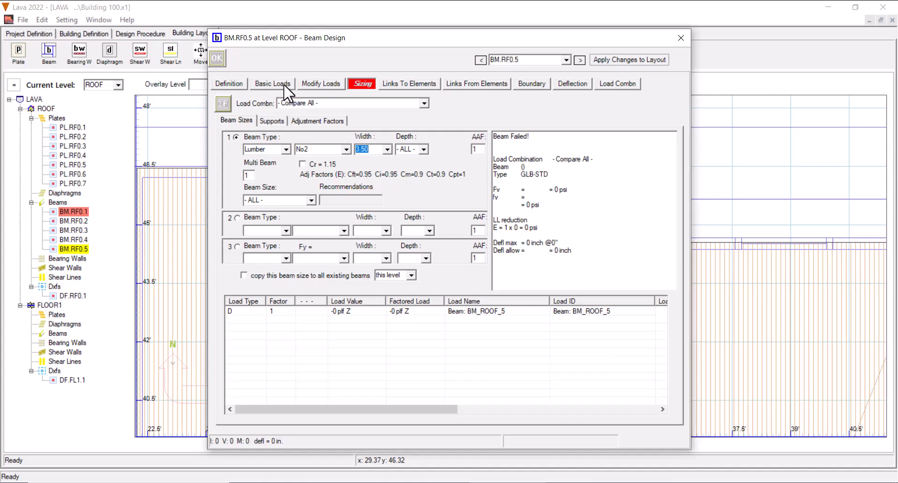
Step: Add a distributed EX WALL dead load with a tributary width of 2 along the full length of the window header beam
left_click(310, 85)
left_click(278, 133)
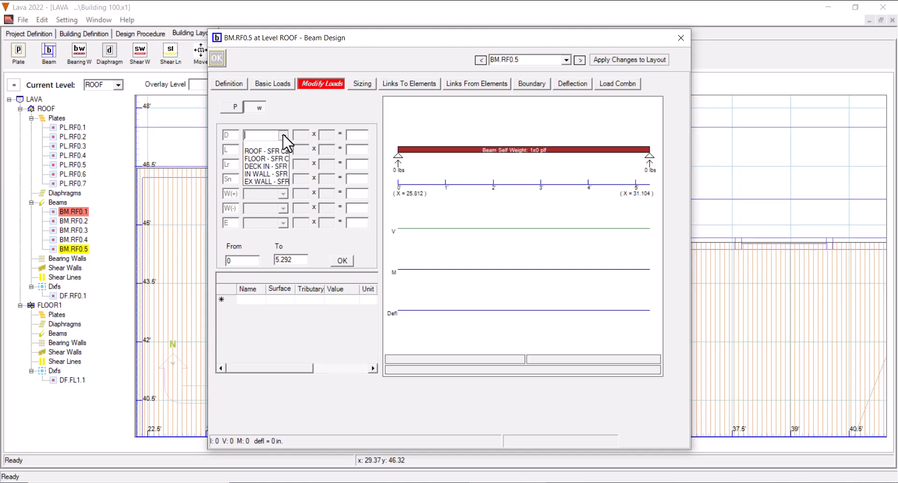
left_click(271, 181)
left_click(326, 135)
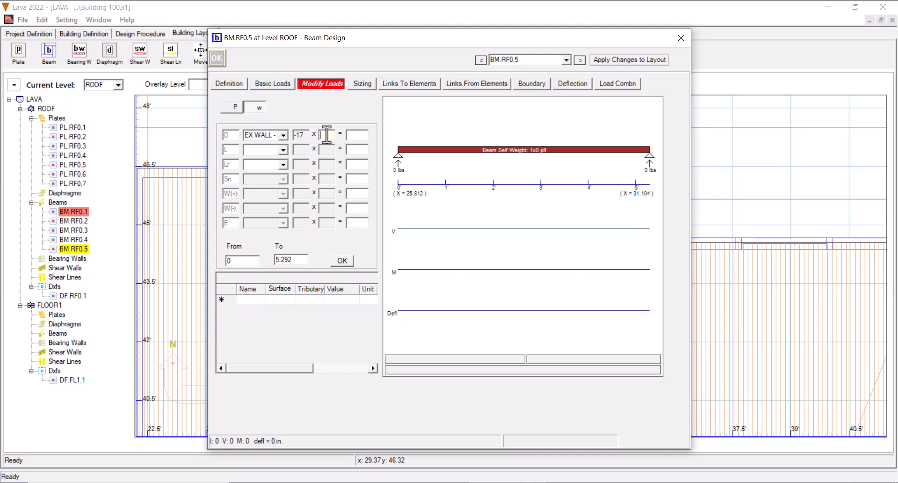
left_click(342, 260)
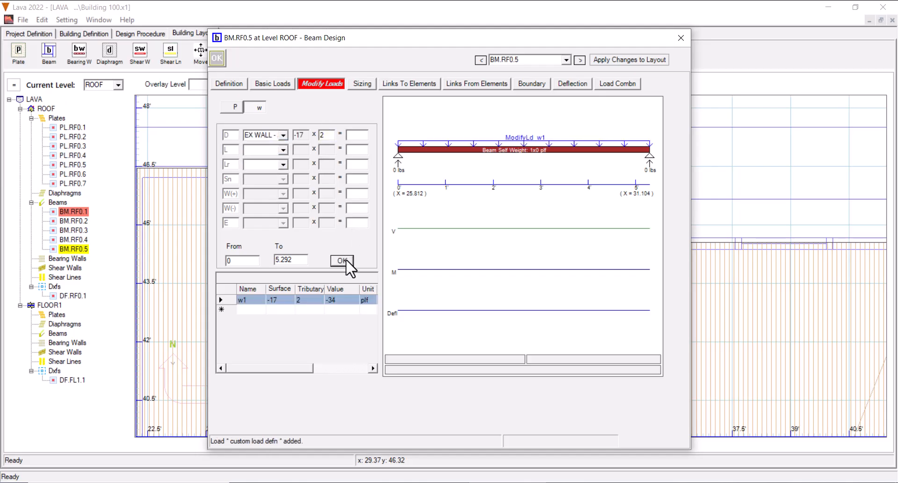
left_click(217, 59)
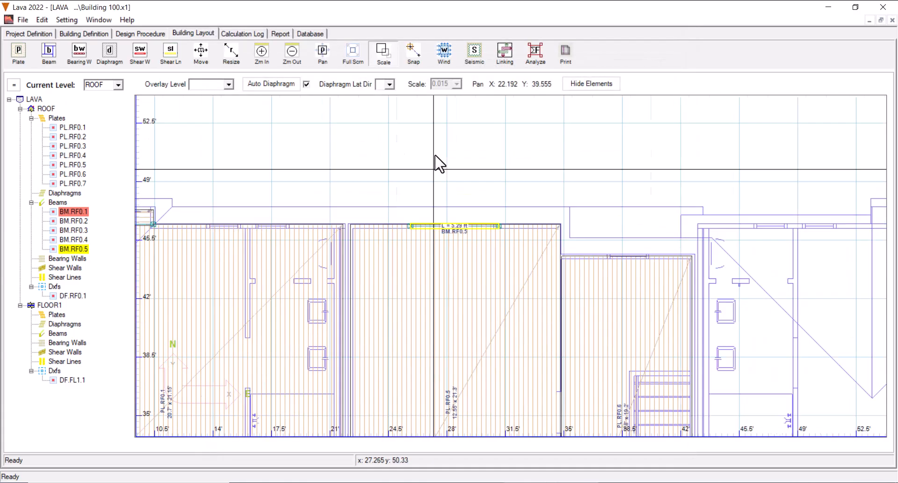
Step: Add four roof bearing walls along the stepped north edge, from the northwest bump-out to the east end of plate PL.RF0.6
middle_click_drag(522, 279, 473, 207)
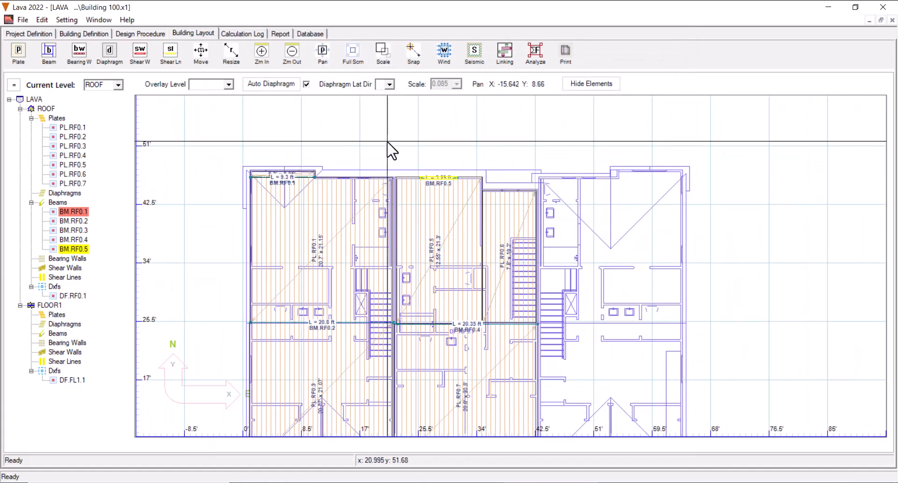
left_click(385, 140)
left_click(354, 63)
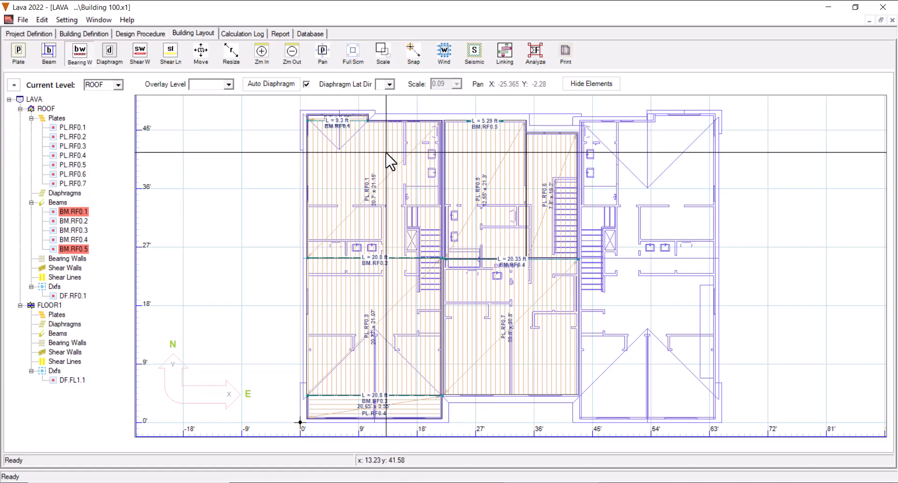
scroll(328, 149, "up", 1)
middle_click_drag(335, 160, 408, 181)
scroll(411, 306, "up", 5)
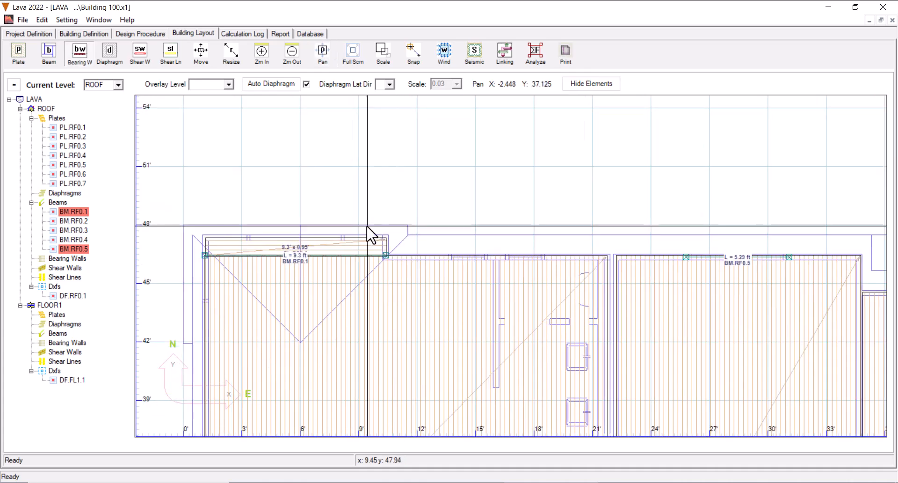
mouse_move(204, 236)
left_mouse_down()
mouse_move(487, 264)
mouse_move(861, 260)
left_mouse_up()
scroll(724, 276, "down", 2)
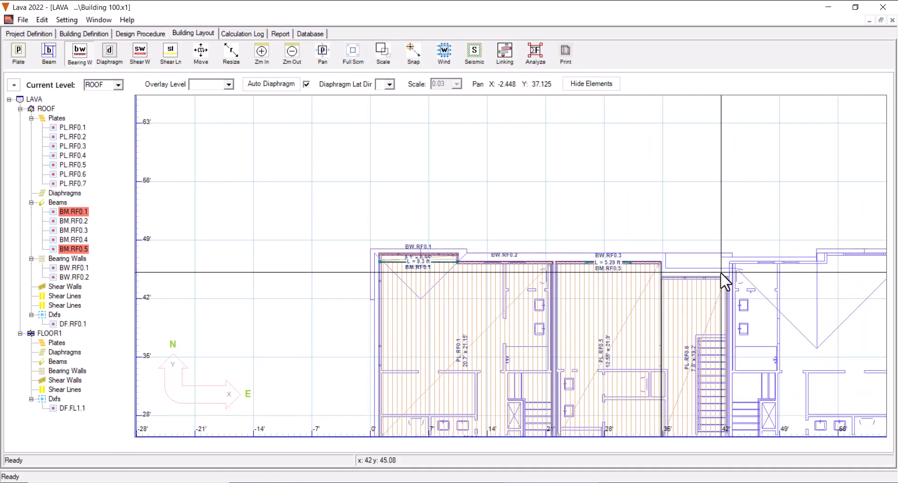
left_click_drag(673, 279, 744, 281)
Step: Add two roof bearing walls along the south edges of plates PL.RF0.4 and PL.RF0.7
scroll(496, 262, "down", 1)
middle_click_drag(553, 311, 494, 177)
middle_click_drag(503, 304, 492, 187)
scroll(456, 279, "up", 2)
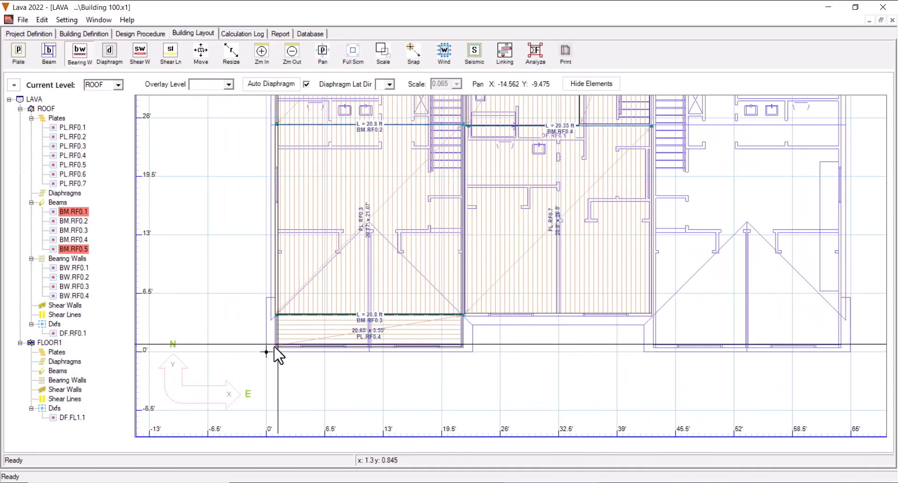
left_click(275, 346)
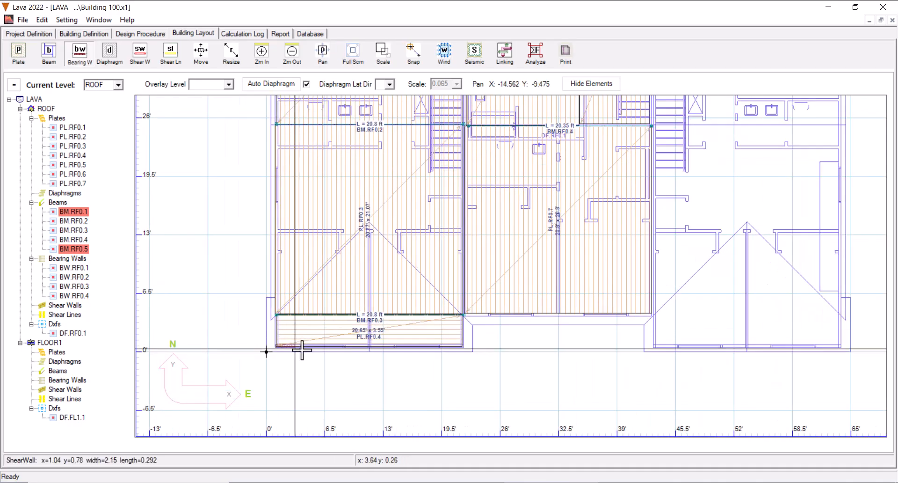
left_click(462, 355)
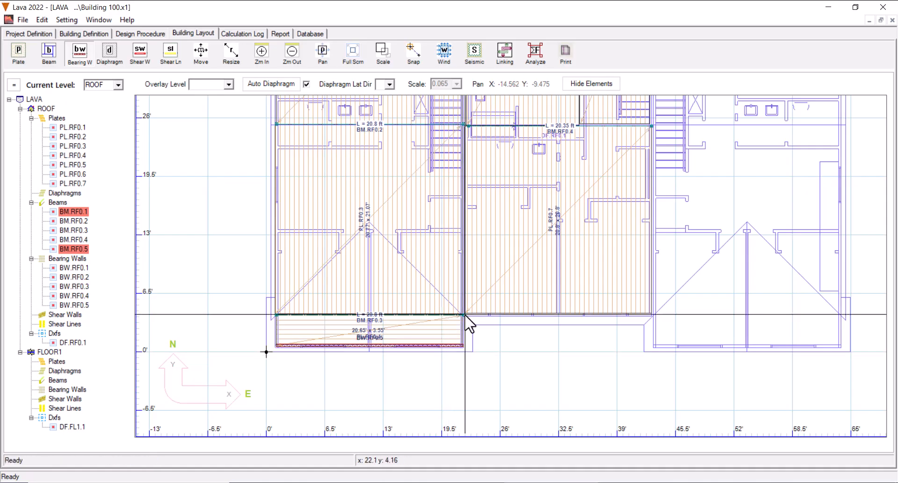
left_click(465, 314)
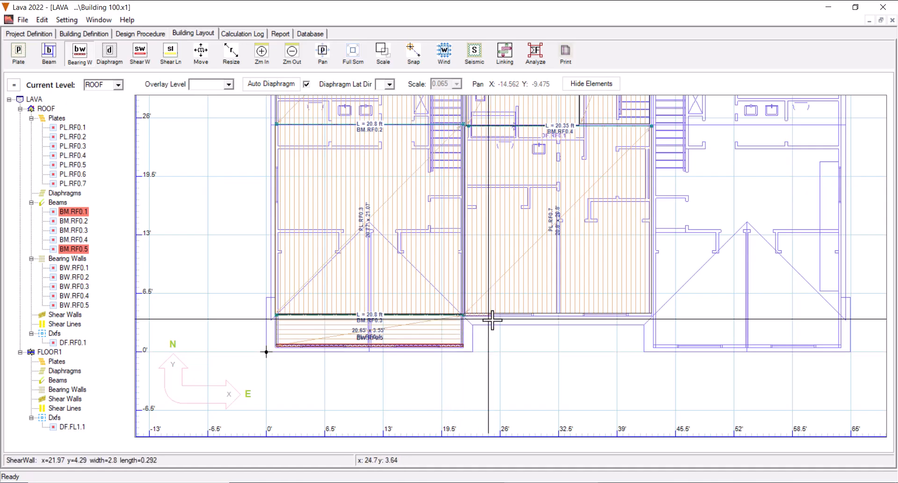
left_click(651, 320)
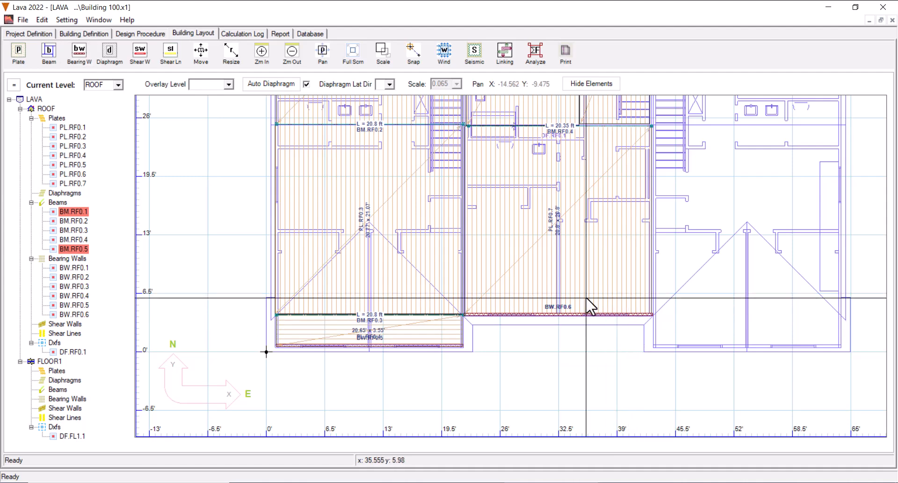
Step: Add an X-direction roof diaphragm of about 62.65 by 44.65 ft across all three units
left_click(358, 62)
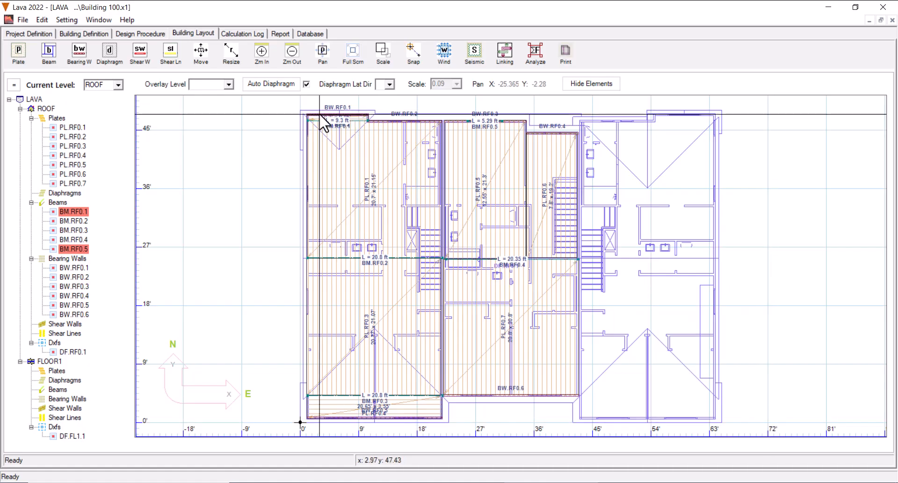
left_click(115, 60)
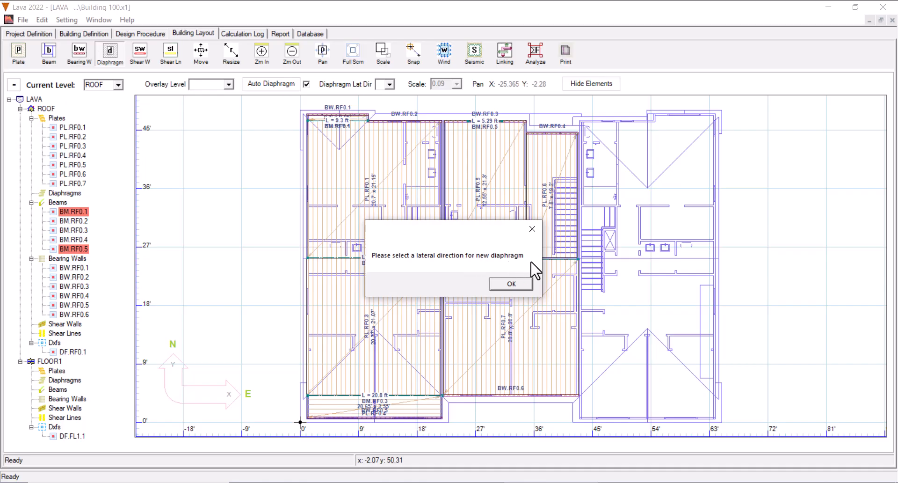
left_click(525, 282)
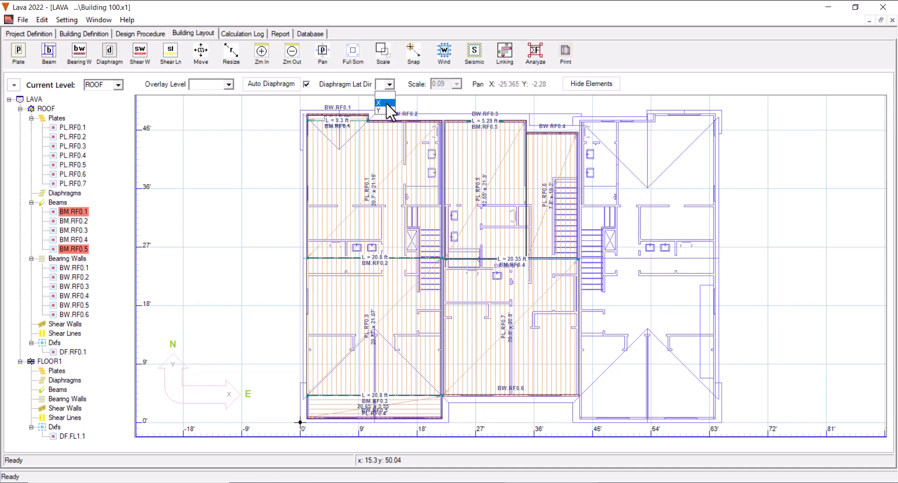
left_click(386, 103)
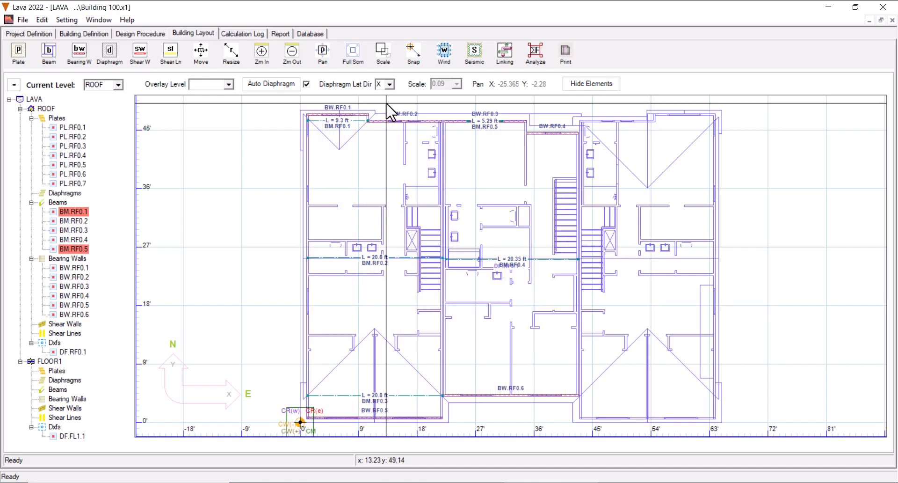
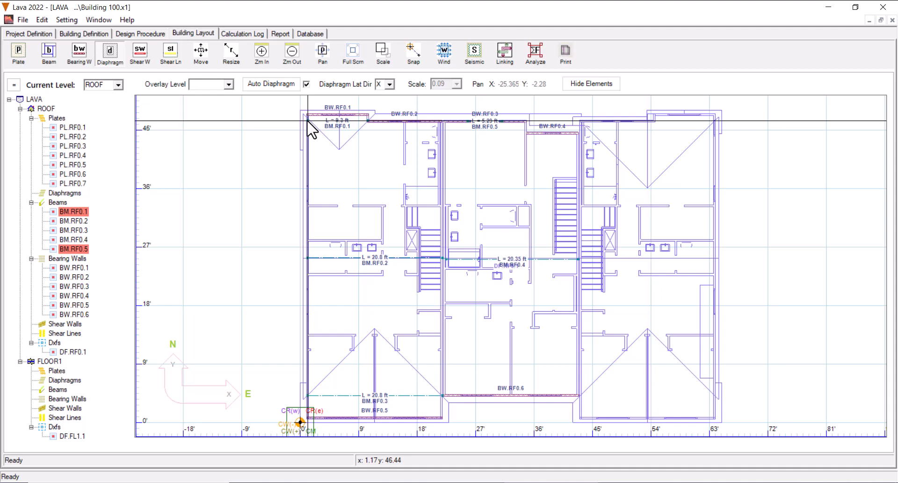
mouse_move(307, 120)
left_mouse_down()
mouse_move(505, 251)
mouse_move(714, 408)
left_mouse_up()
Step: Add Y-direction roof diaphragms over the west, middle and east units, about 46.55, 41.65 and 46.1 ft long north to south
left_click(390, 84)
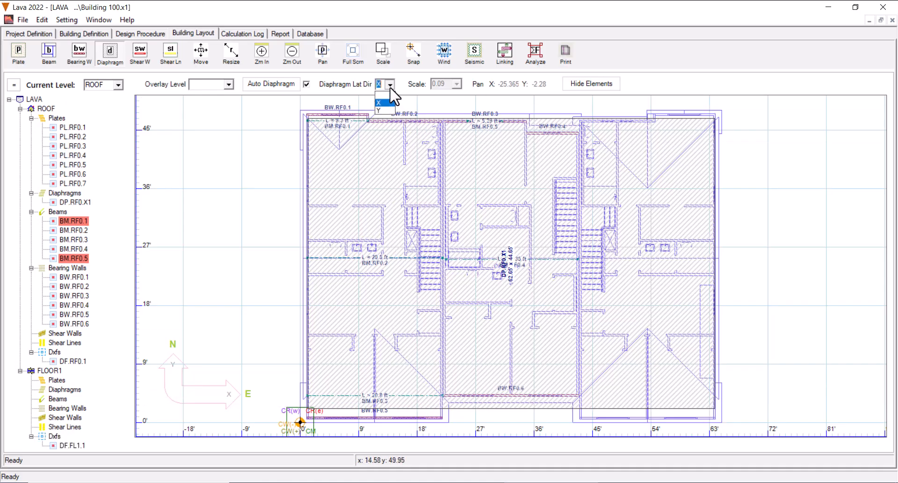
left_click(390, 109)
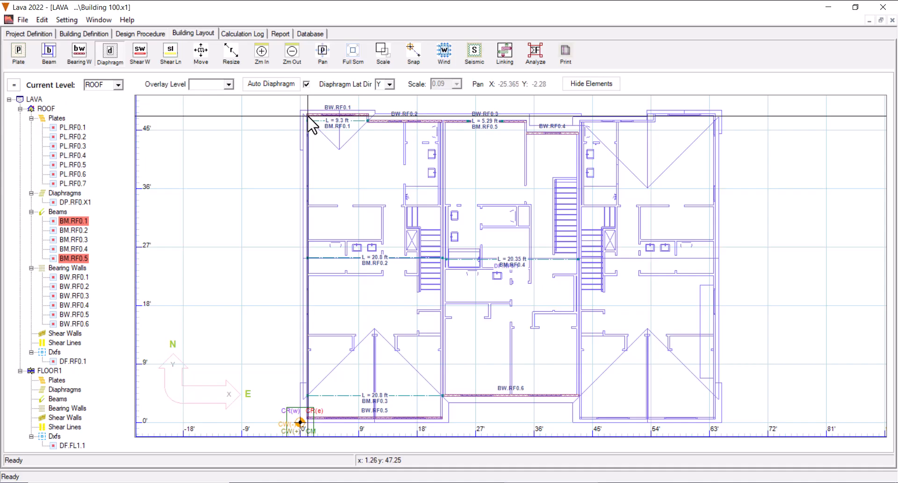
mouse_move(307, 116)
left_mouse_down()
mouse_move(397, 245)
mouse_move(443, 418)
left_mouse_up()
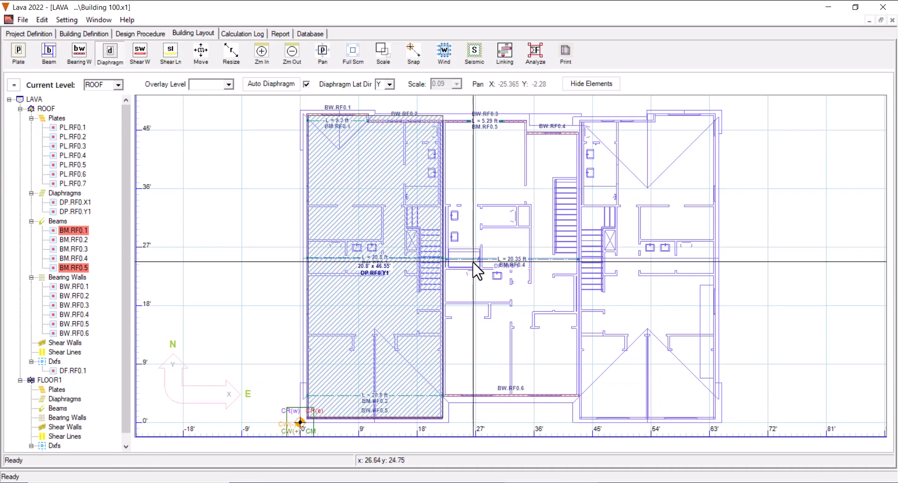
left_click_drag(445, 136, 580, 396)
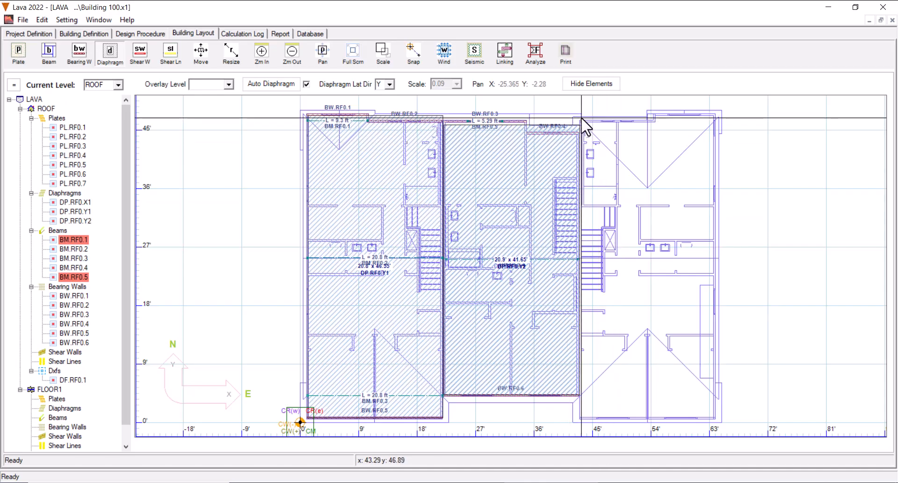
left_click_drag(582, 118, 715, 418)
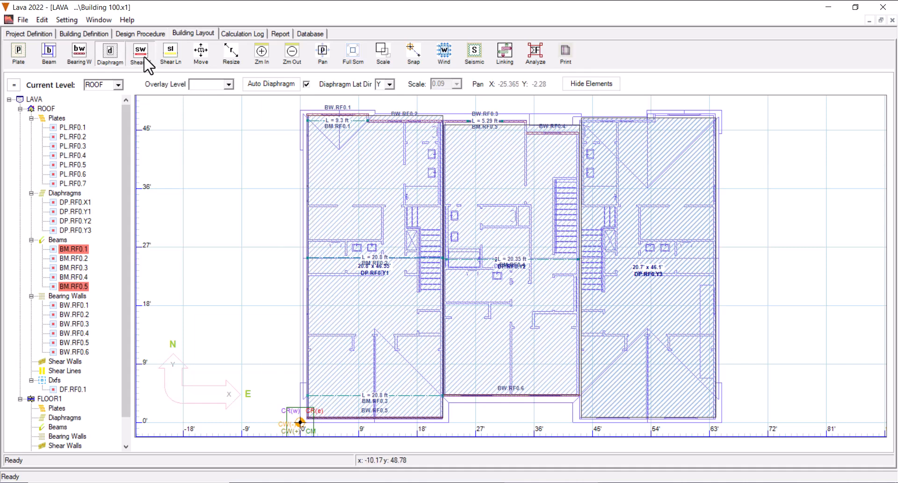
Step: Hide the bearing walls in the roof layout to clear the north wall line for shear walls
middle_click_drag(337, 143, 411, 225)
scroll(391, 212, "up", 1)
scroll(367, 187, "up", 3)
middle_click_drag(331, 156, 368, 234)
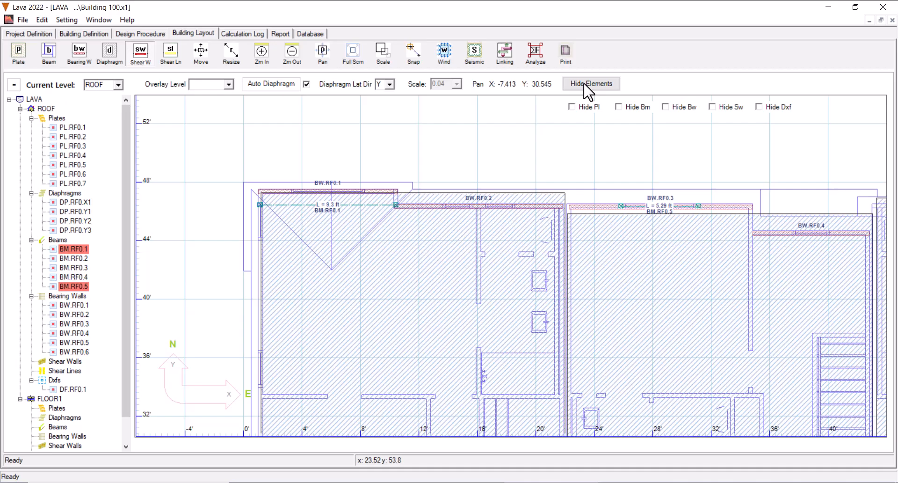
left_click(665, 106)
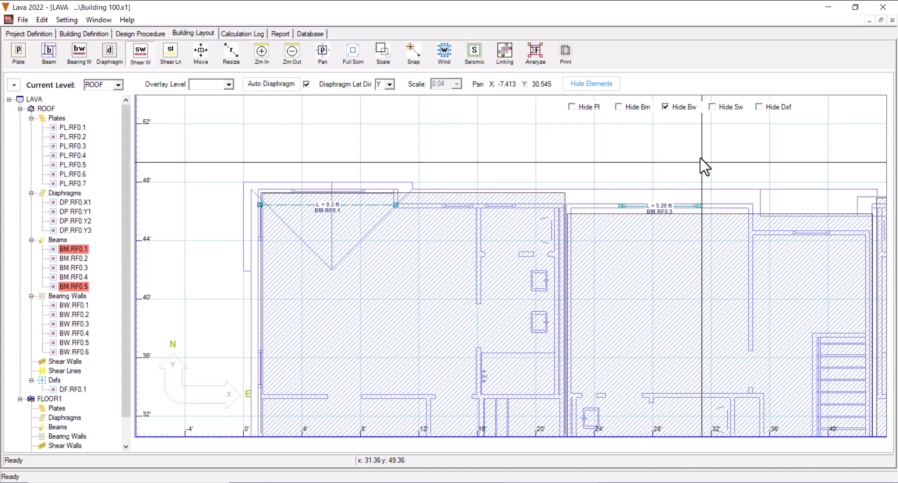
left_click(666, 107)
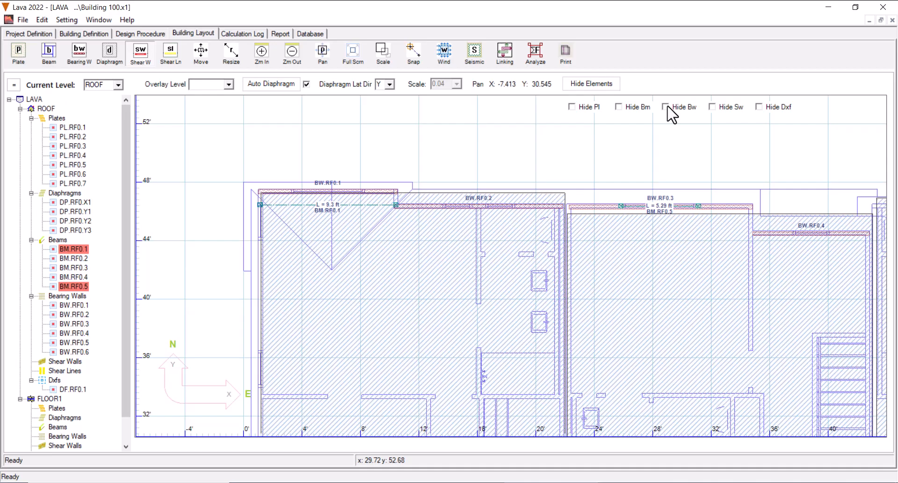
left_click(666, 107)
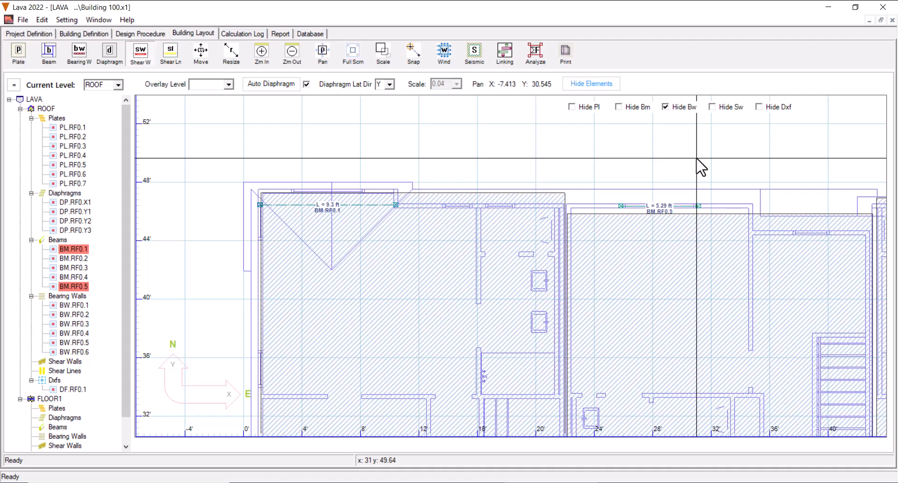
Step: Add a roof shear wall on the north wall from the east end of beam BM.RF0.1 and set its length to 3 ft
left_click(394, 204)
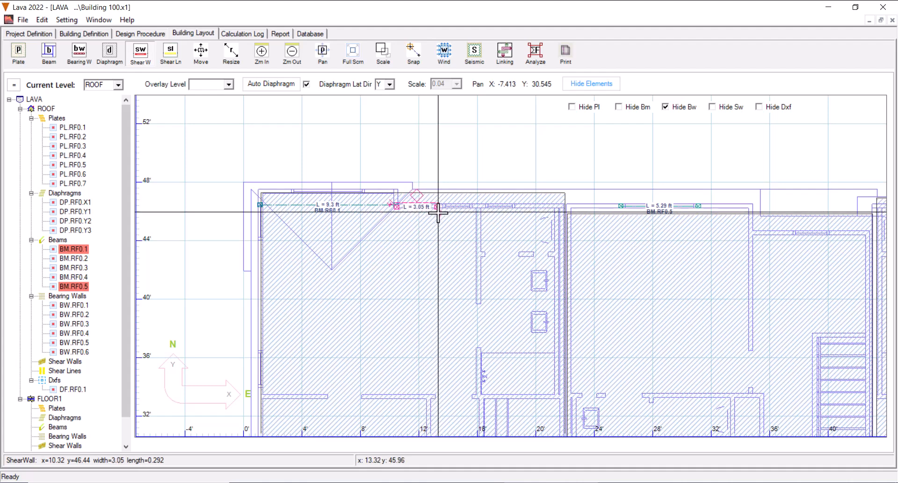
left_click(440, 212)
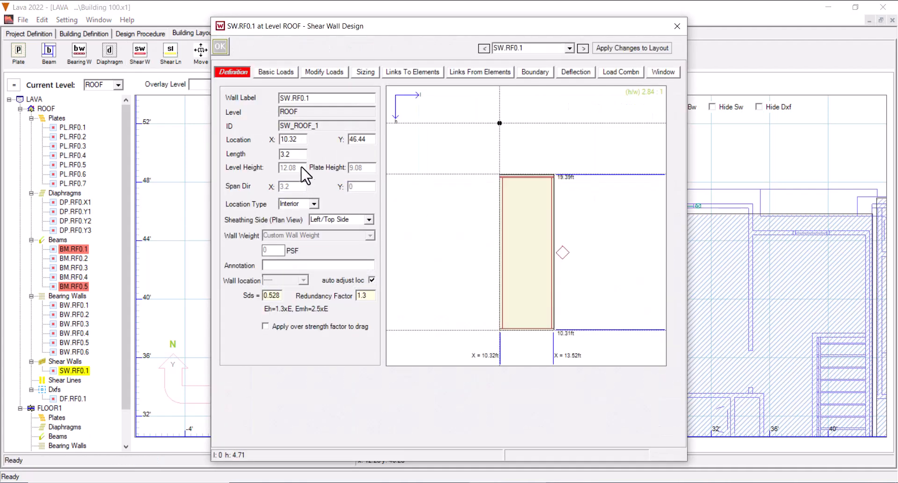
type("3")
left_click(623, 49)
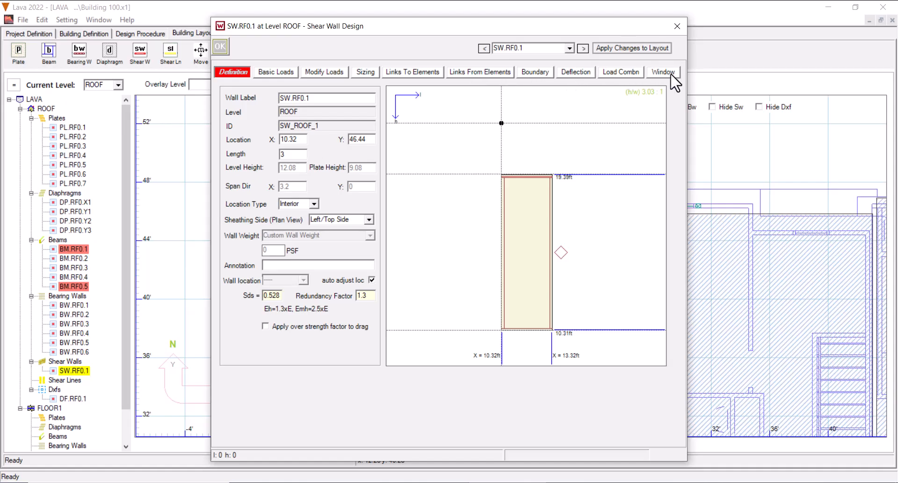
Step: Copy shear wall SW.RF0.1 east along the north wall and stretch the copy to about 6.96 ft, ending at beam BM.RF0.5
left_click(219, 47)
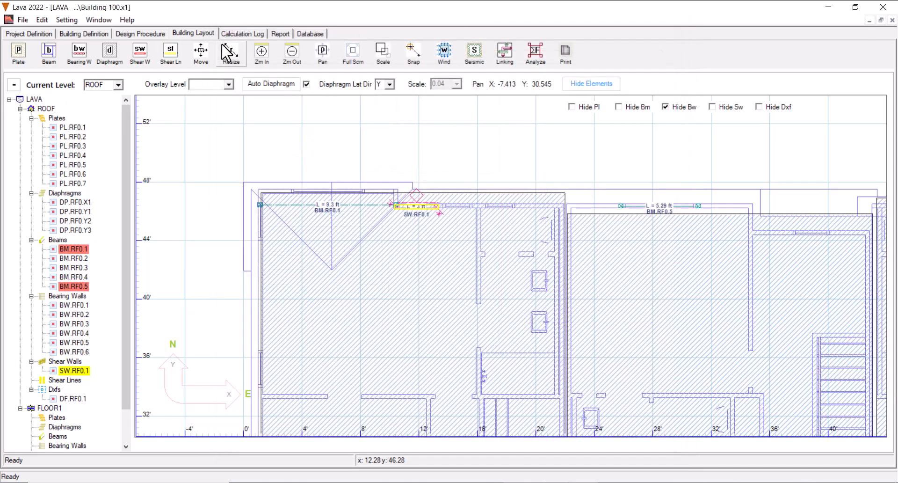
right_click(405, 208)
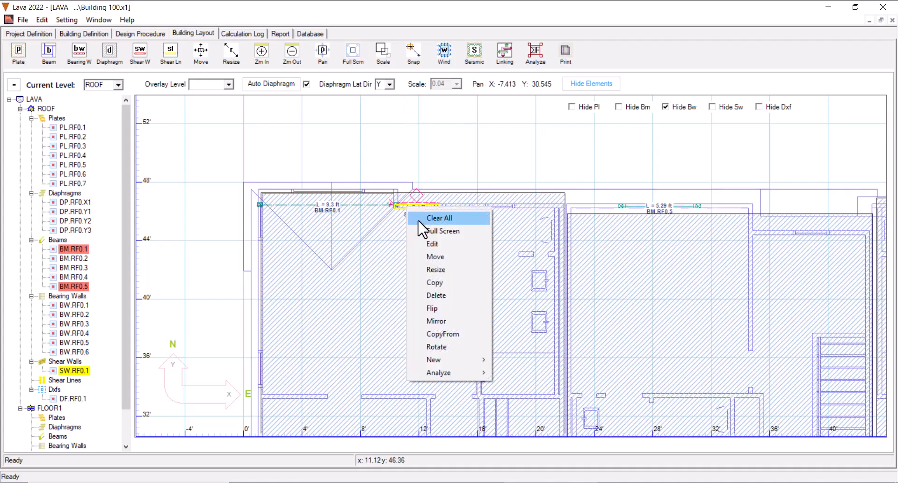
left_click(442, 281)
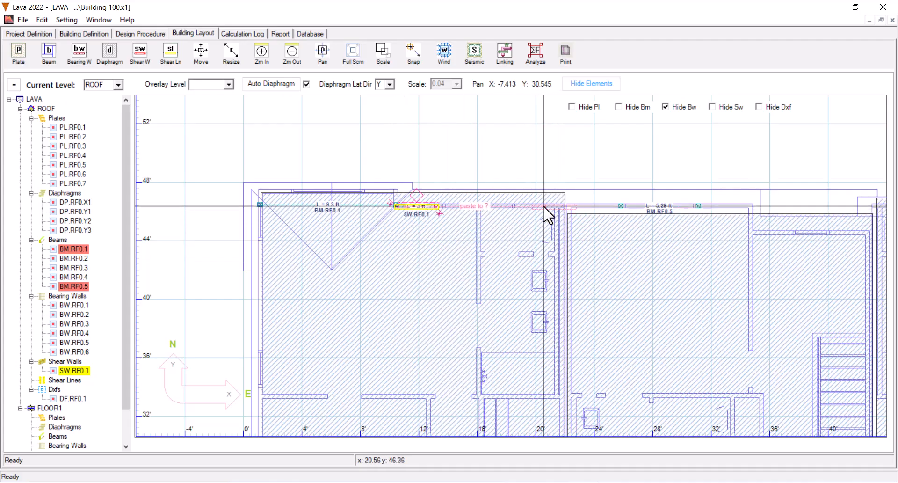
right_click(529, 205)
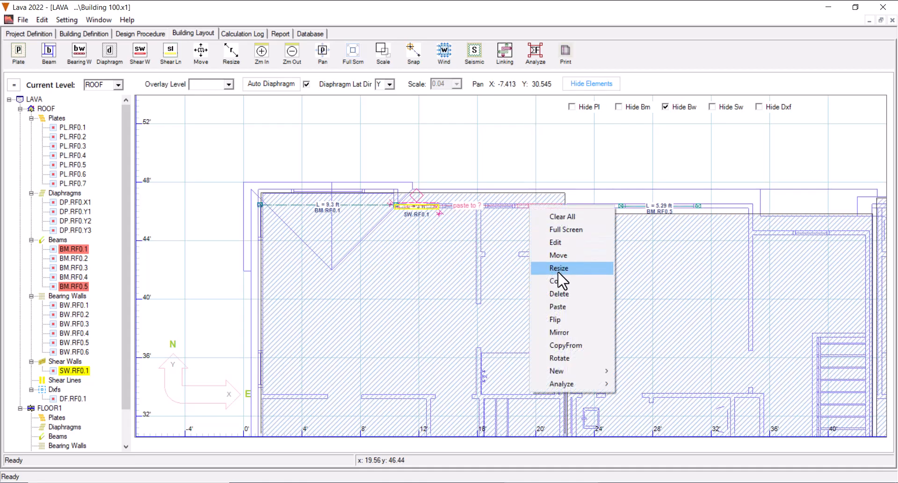
left_click(569, 307)
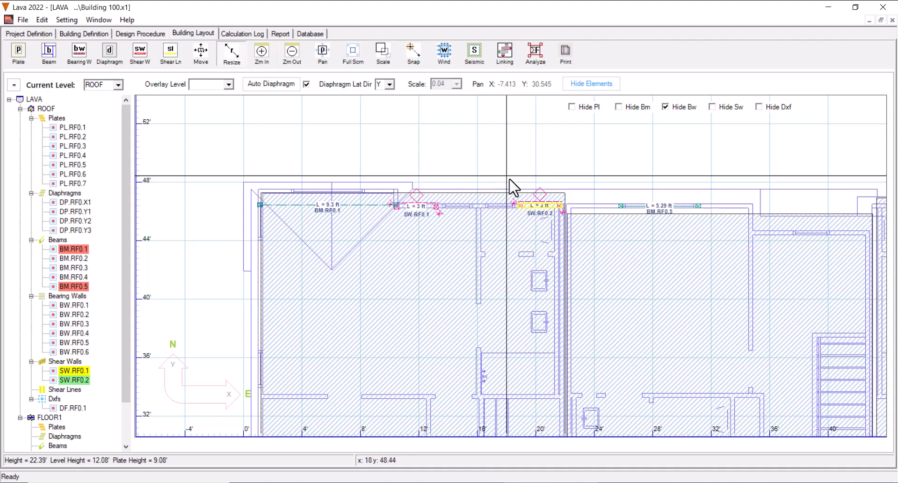
left_click_drag(562, 206, 618, 206)
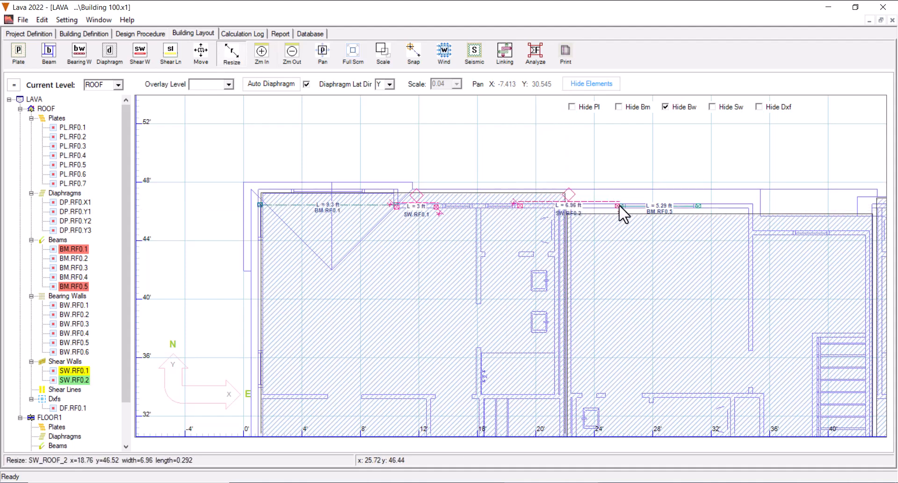
Step: Add a window opening about 2.49 ft wide to shear wall SW.RF0.2, with height 4, l 2.5 and h 5
double_click(581, 205)
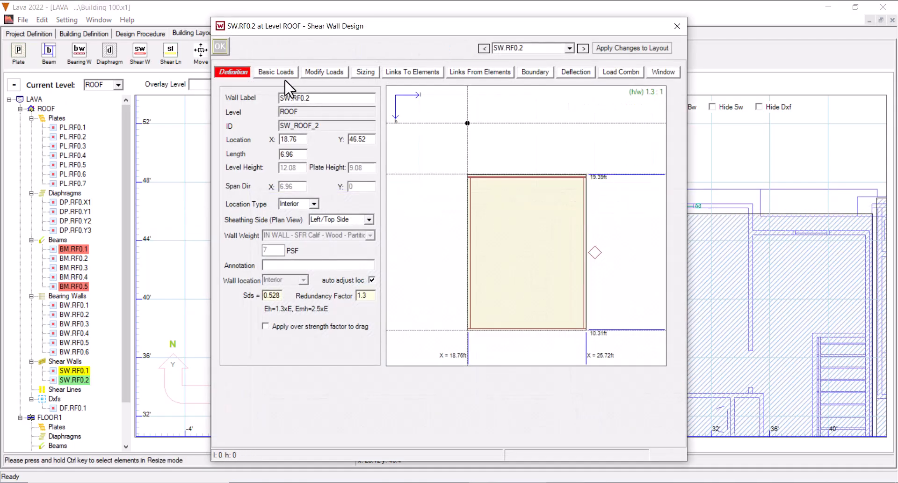
left_click(663, 71)
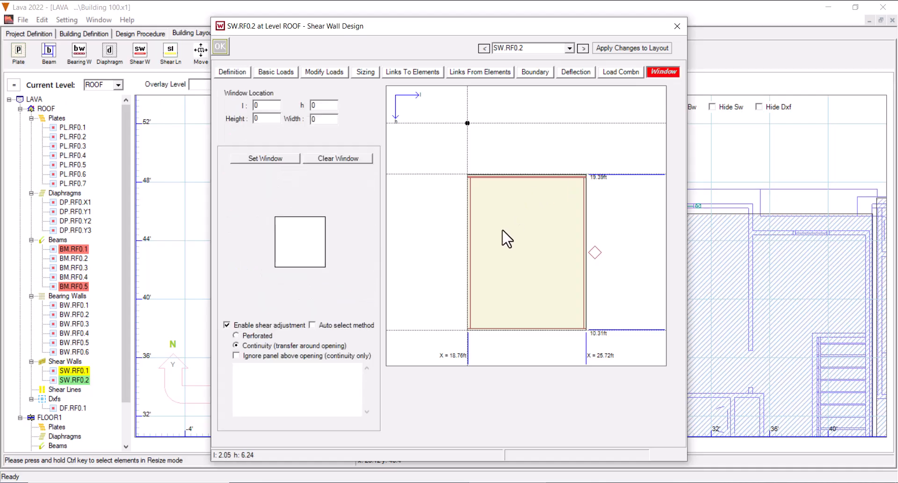
left_click_drag(509, 212, 550, 270)
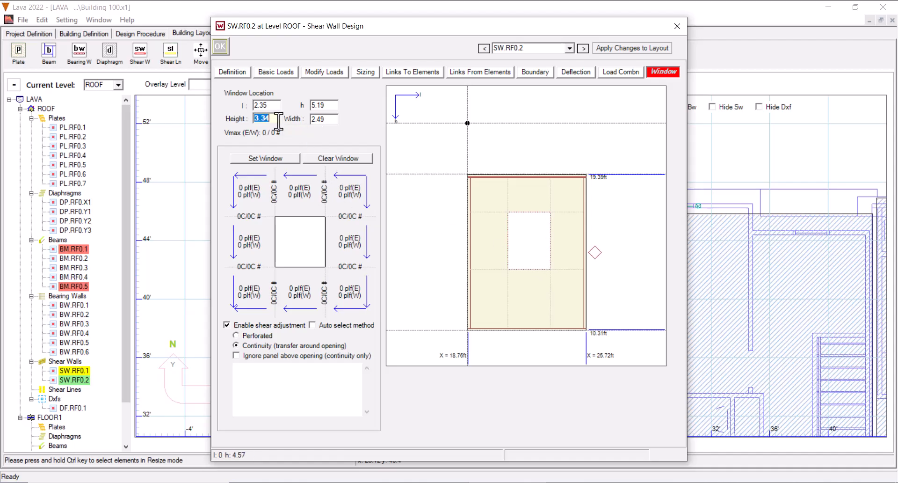
type("4")
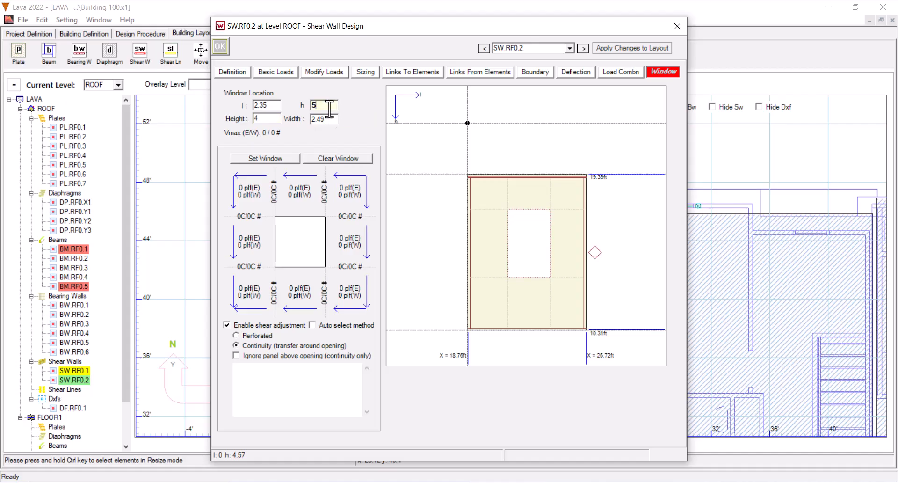
type("2.5")
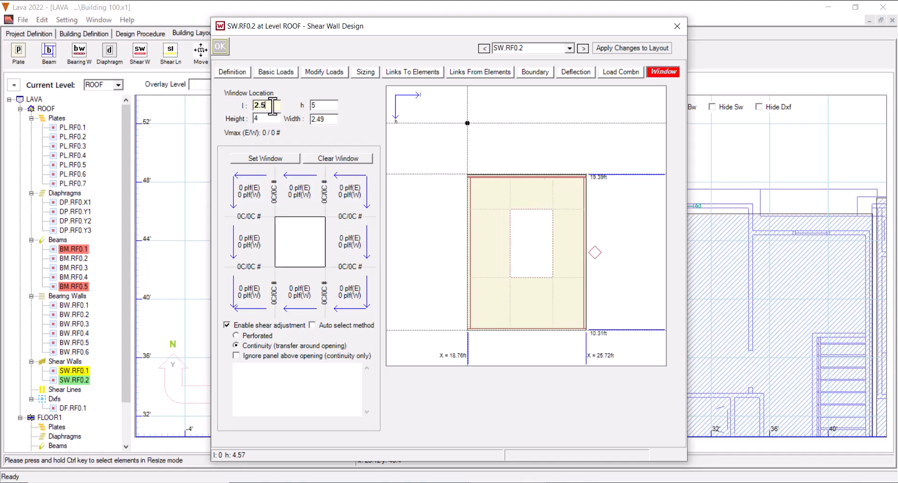
left_click(676, 26)
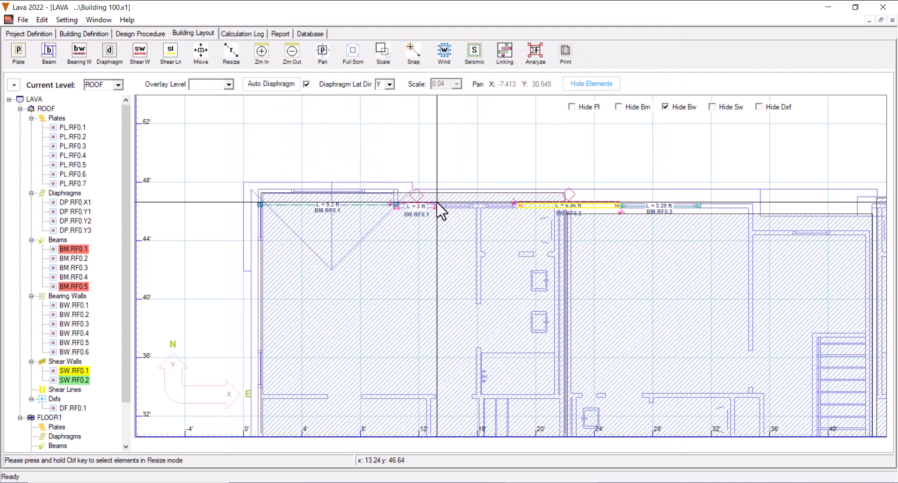
Step: Copy the 3 ft shear wall SW.RF0.1 to the north wall segment just east of beam BM.RF0.5
right_click(415, 208)
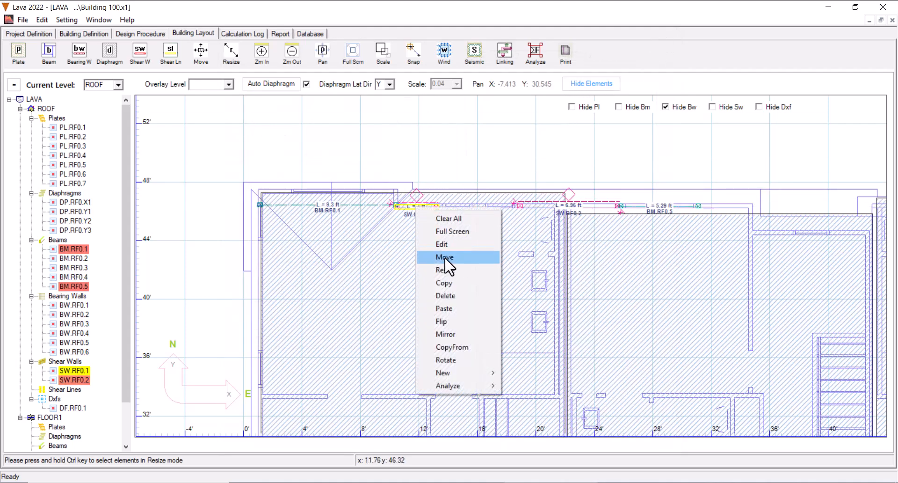
left_click(445, 282)
right_click(724, 205)
left_click(764, 312)
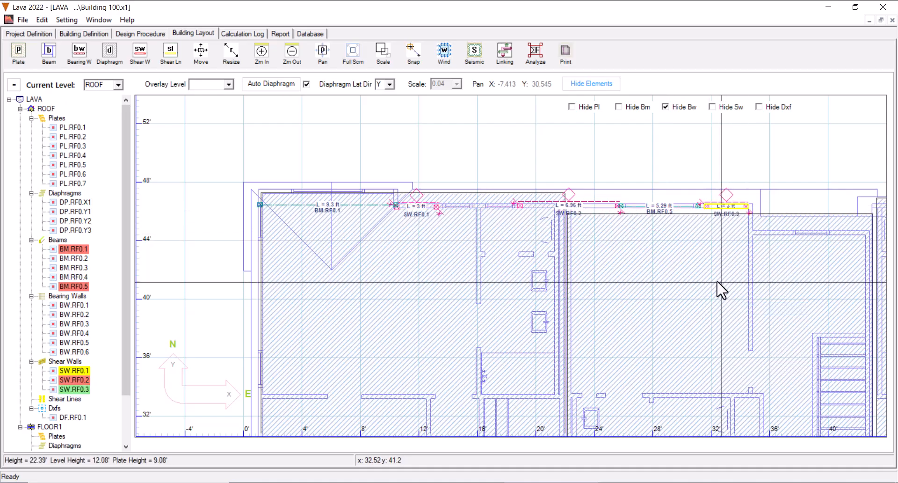
Step: Draw a horizontal shear wall about 5.3 ft long between the windows on the west unit's south wall
scroll(722, 282, "down", 1)
middle_click_drag(705, 263, 642, 198)
scroll(615, 284, "down", 1)
middle_click_drag(614, 288, 590, 216)
scroll(573, 274, "down", 1)
middle_click_drag(572, 274, 578, 195)
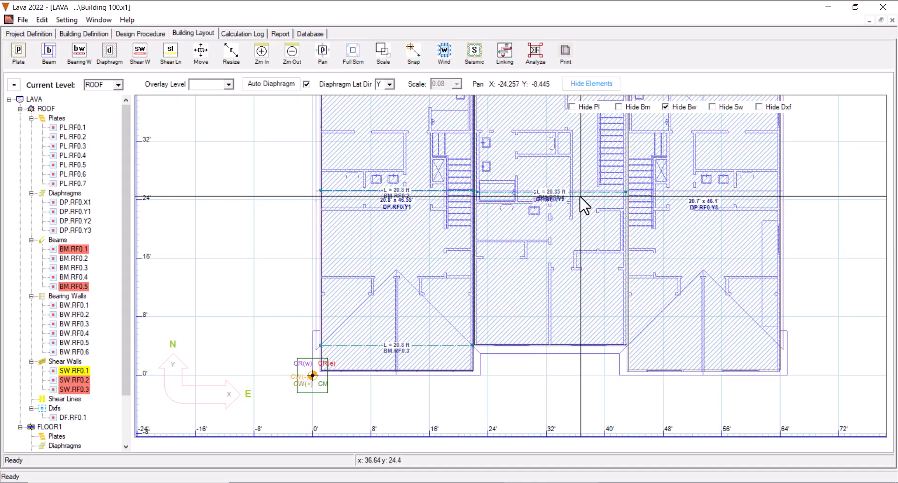
left_click(140, 54)
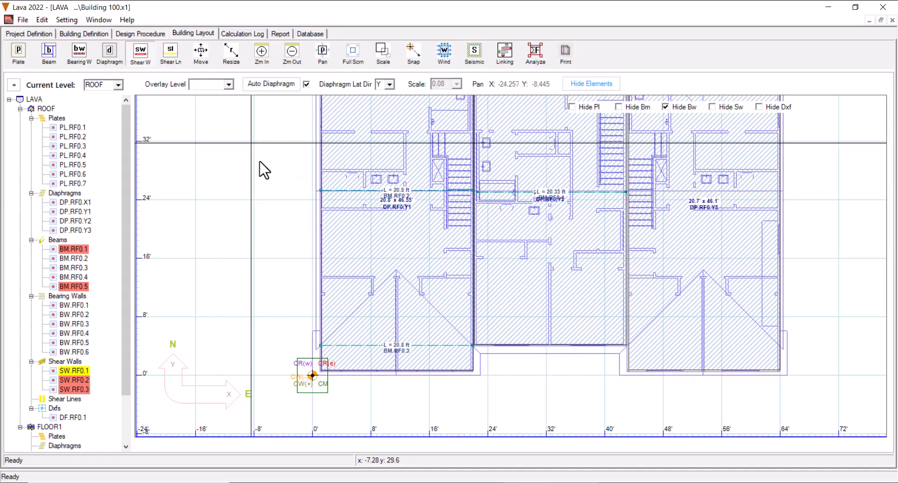
scroll(355, 369, "up", 2)
middle_click_drag(376, 343, 445, 252)
scroll(364, 328, "up", 2)
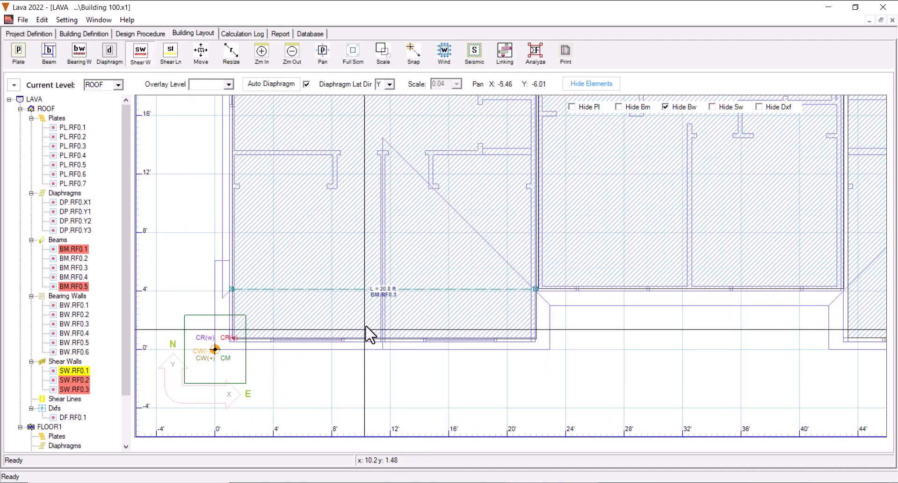
left_click_drag(345, 338, 421, 341)
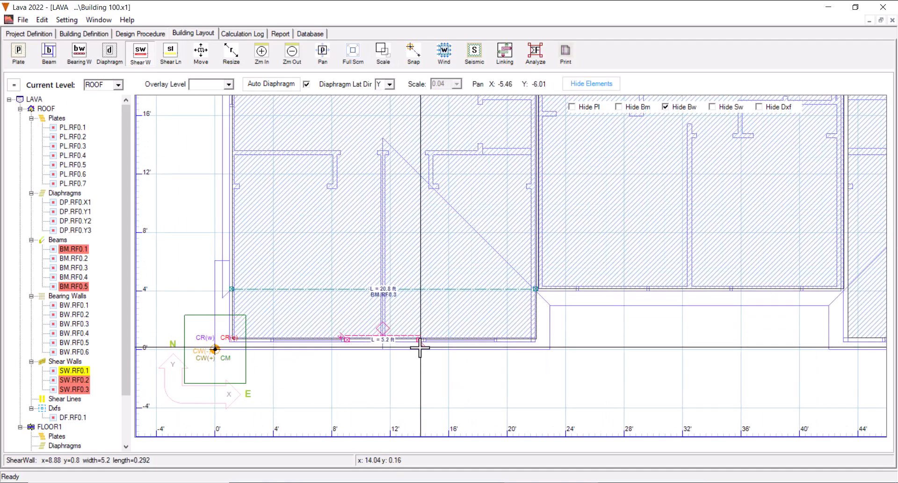
Step: Set the sheathing side of the new south shear wall to Right/Bottom Side
double_click(395, 339)
left_click(368, 219)
left_click(357, 238)
left_click_drag(351, 30, 559, 35)
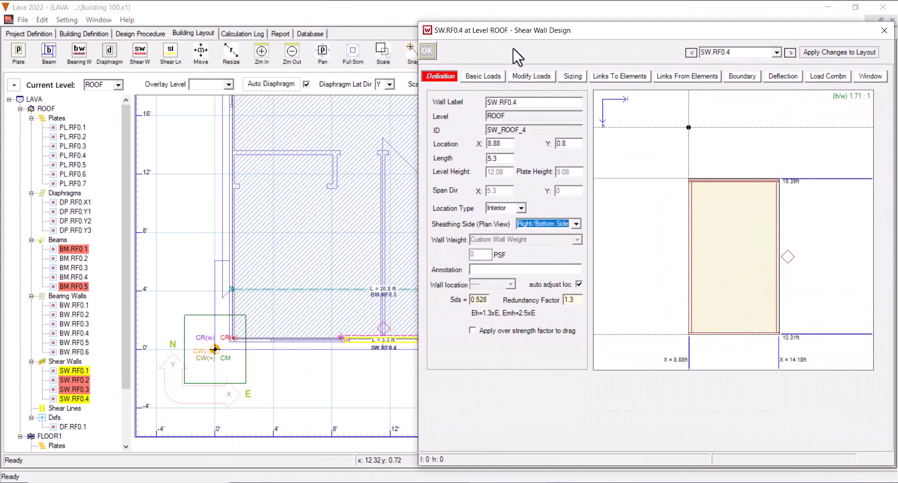
left_click(427, 51)
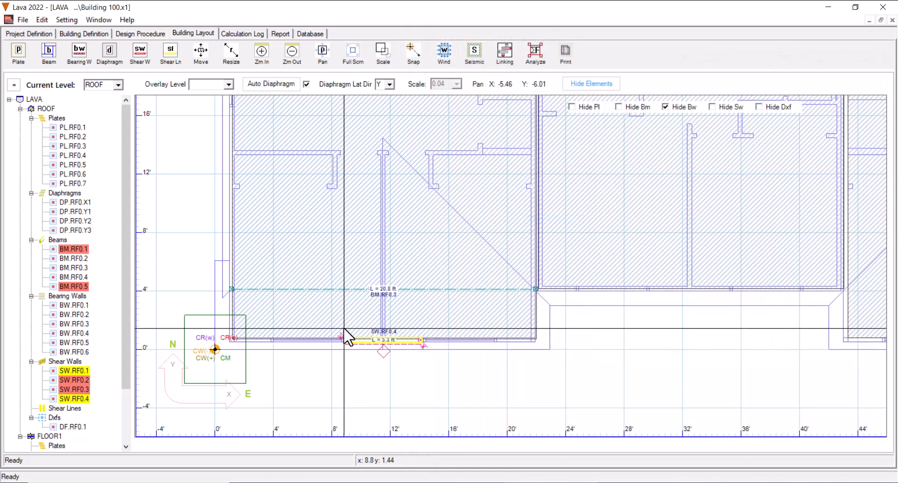
Step: Copy the west unit's south shear wall to the centre of the middle unit's south wall
right_click(401, 346)
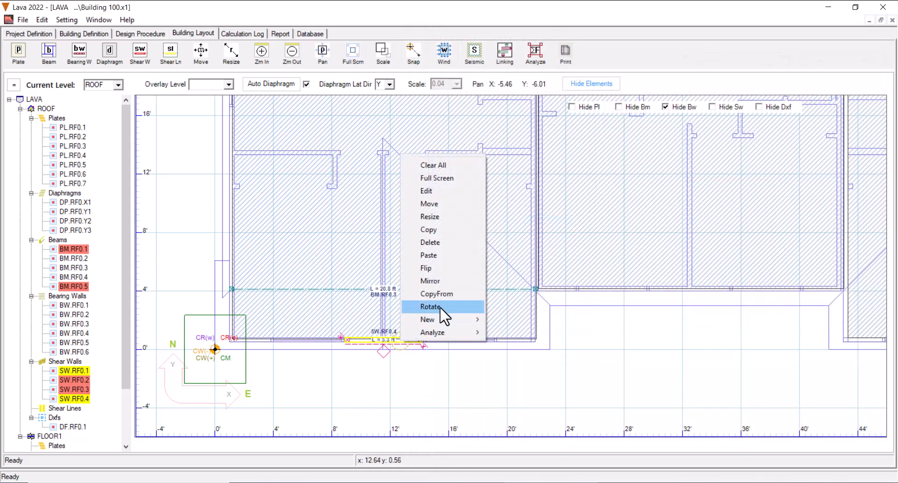
left_click(444, 231)
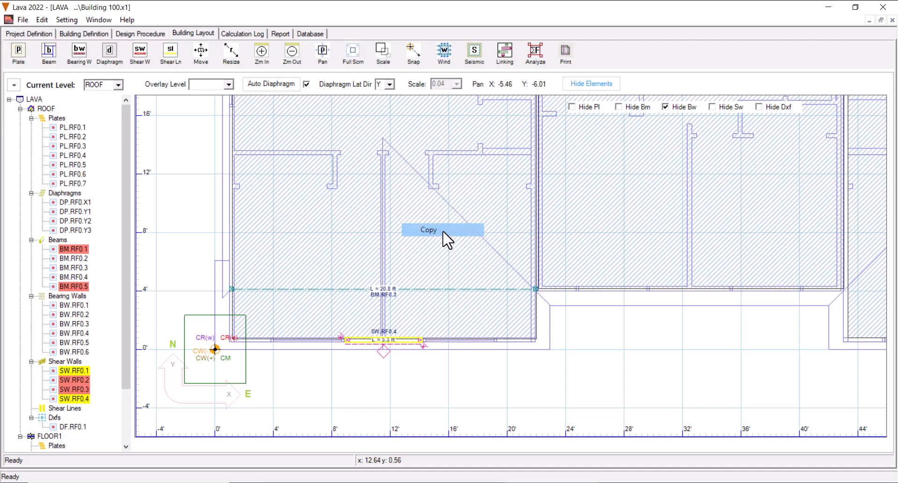
right_click(707, 291)
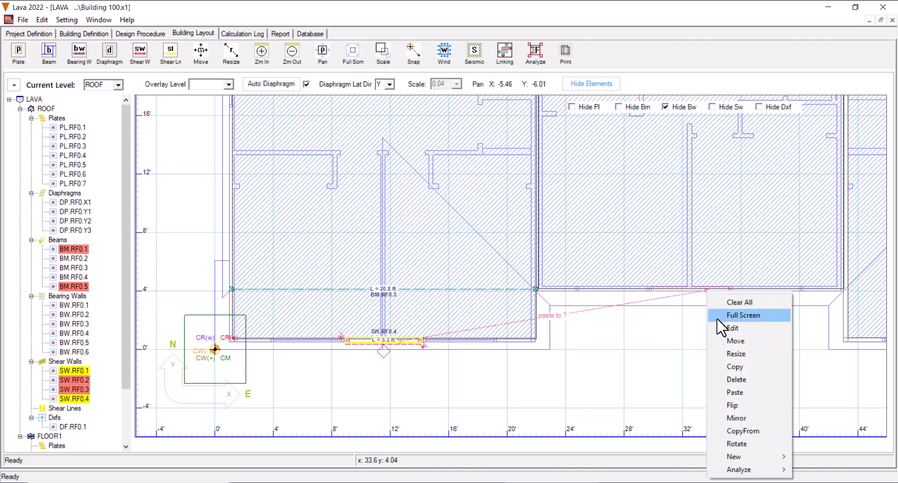
left_click(746, 400)
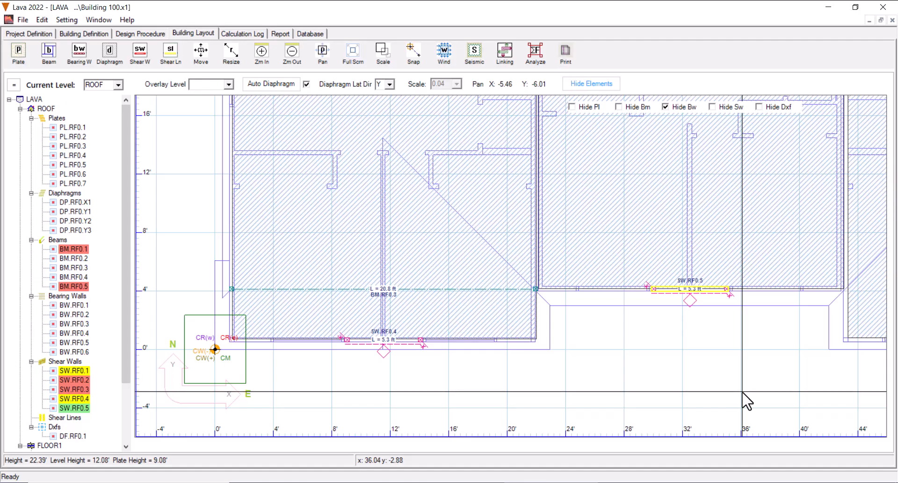
Step: Draw a north-south shear wall on the west exterior wall, starting near Y 33 ft, and set its length to 12
scroll(724, 396, "down", 1)
scroll(692, 381, "down", 1)
middle_click_drag(569, 281, 559, 337)
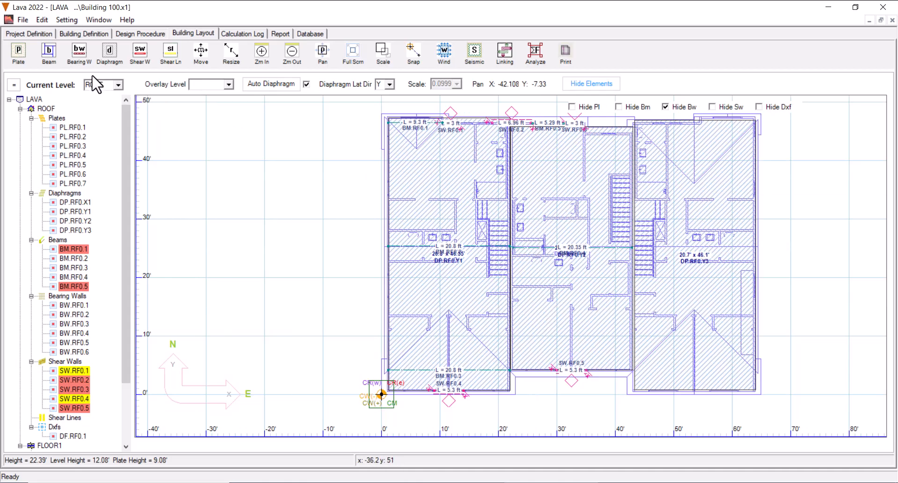
left_click(140, 52)
scroll(370, 155, "up", 2)
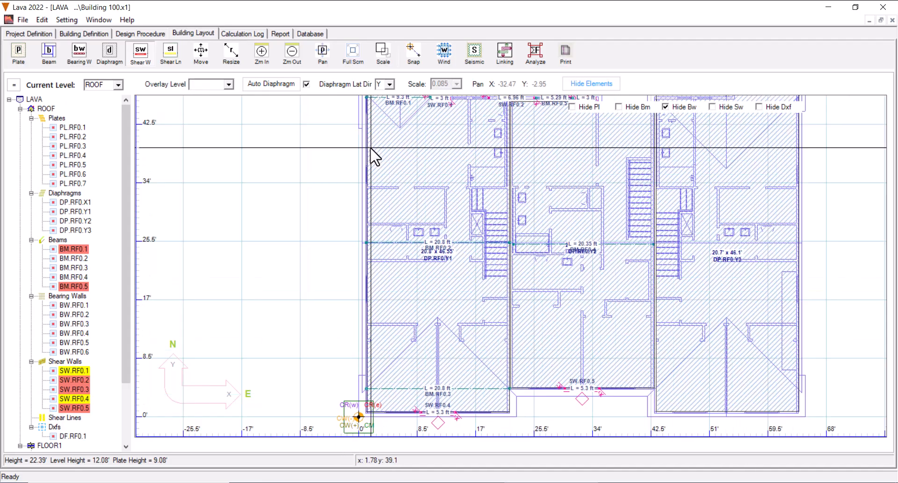
scroll(421, 224, "down", 1)
scroll(432, 284, "up", 3)
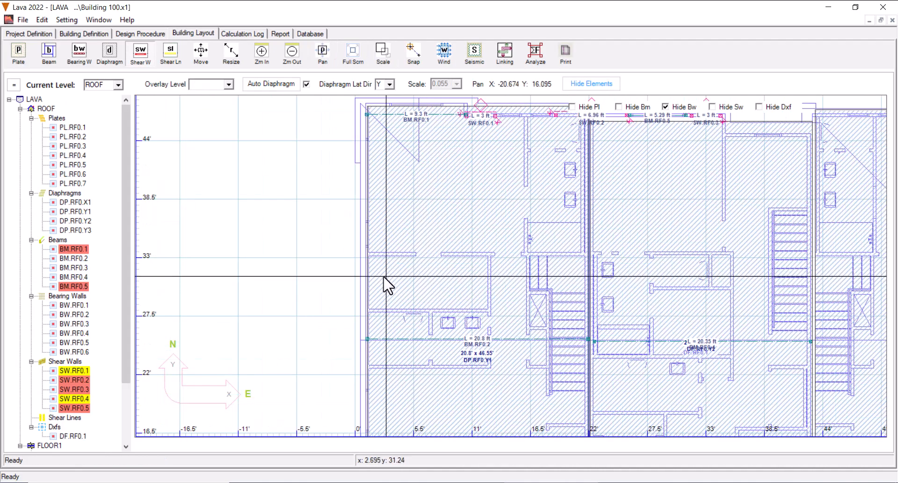
left_click_drag(366, 251, 410, 377)
double_click(367, 311)
type("12")
left_click(221, 47)
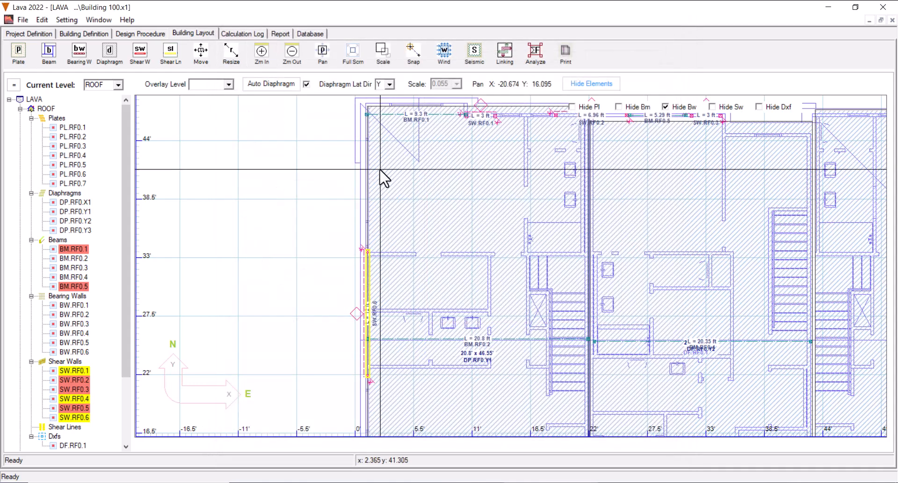
Step: Copy the 12 ft west shear wall to the north part of the wall line between the west and middle units
right_click(366, 280)
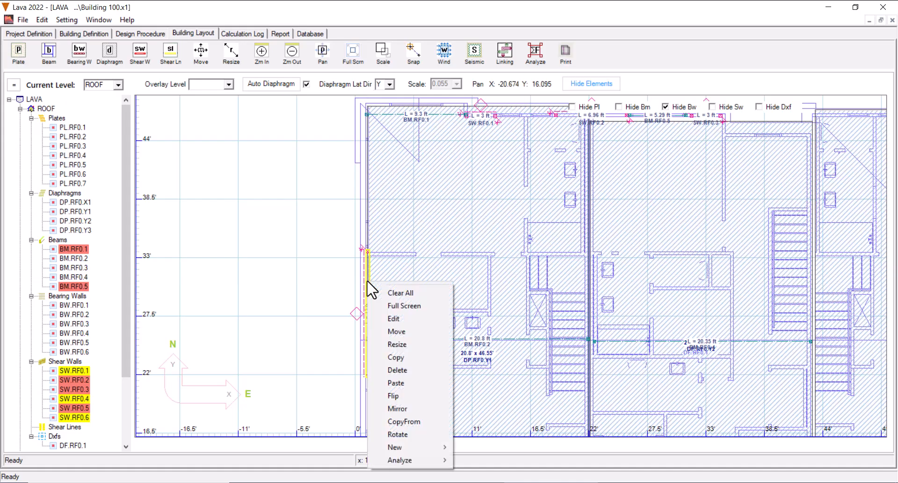
left_click(407, 358)
middle_click_drag(556, 238, 465, 281)
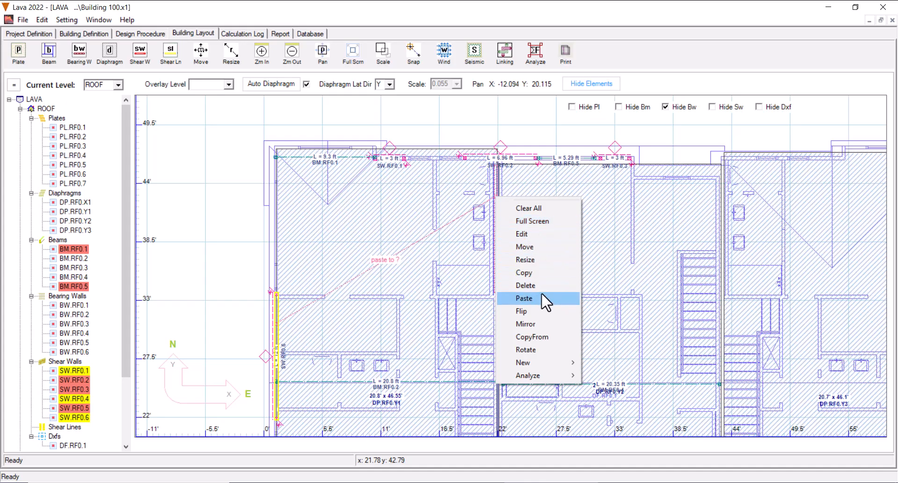
left_click(542, 295)
Step: Copy shear wall SW.RF0.7 to the wall line between the middle and east units, beside the stairs
right_click(497, 254)
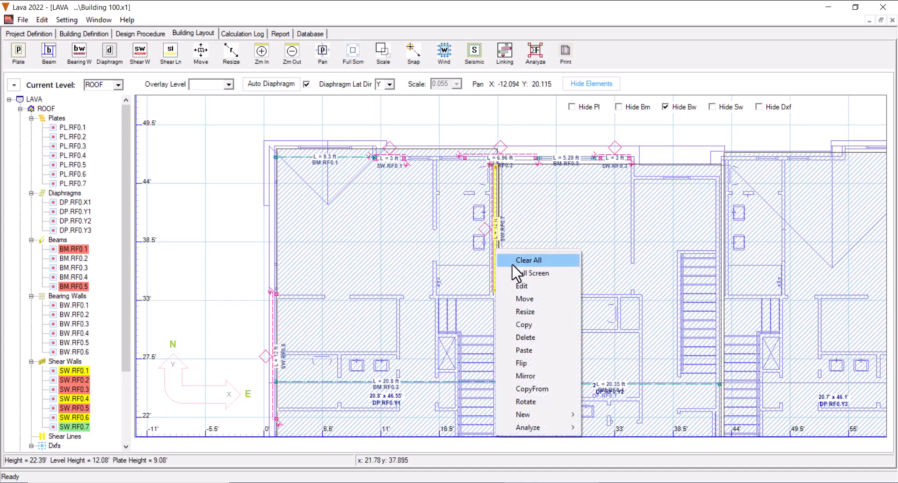
left_click(535, 325)
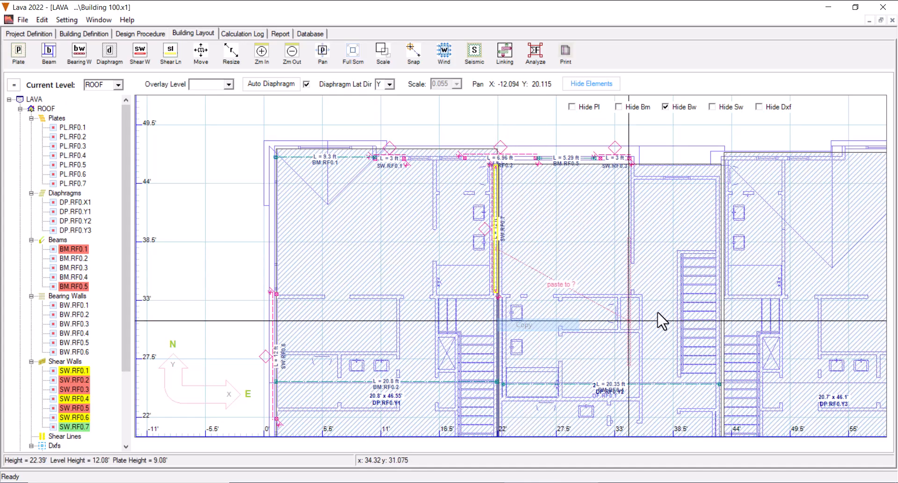
right_click(718, 264)
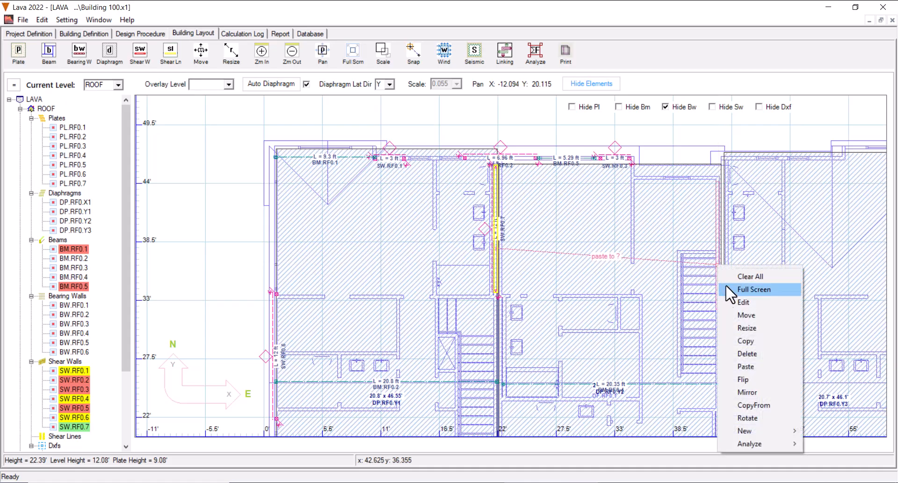
left_click(756, 368)
scroll(655, 325, "down", 5)
middle_click_drag(654, 326, 538, 265)
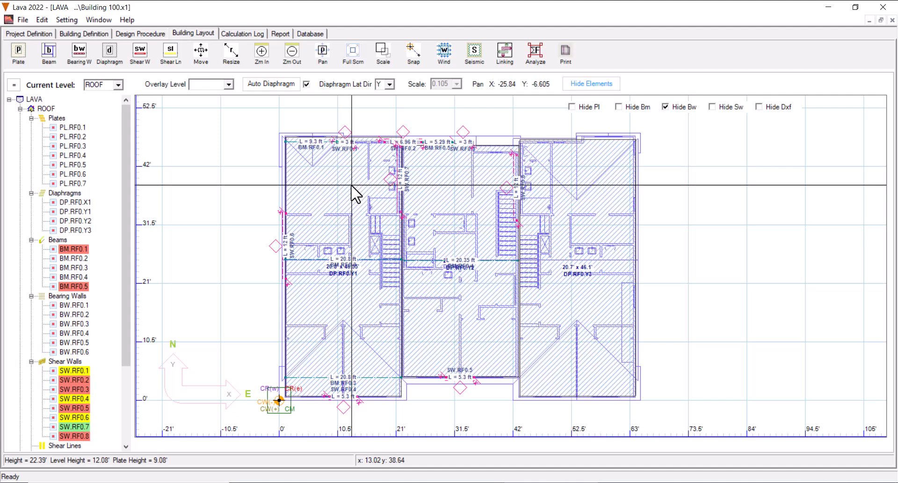
scroll(367, 181, "down", 2)
middle_click_drag(419, 217, 402, 206)
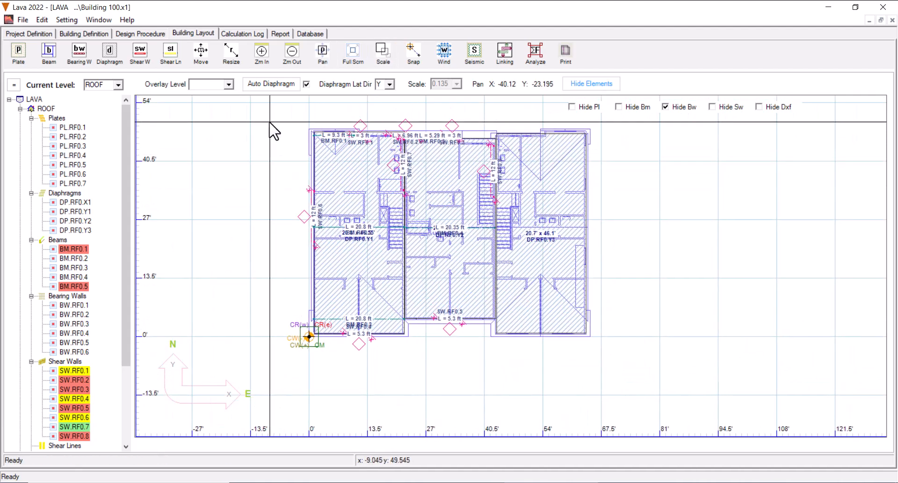
Step: Copy all roof elements of the west unit and paste them in the open area east of the building
left_click_drag(269, 102, 412, 370)
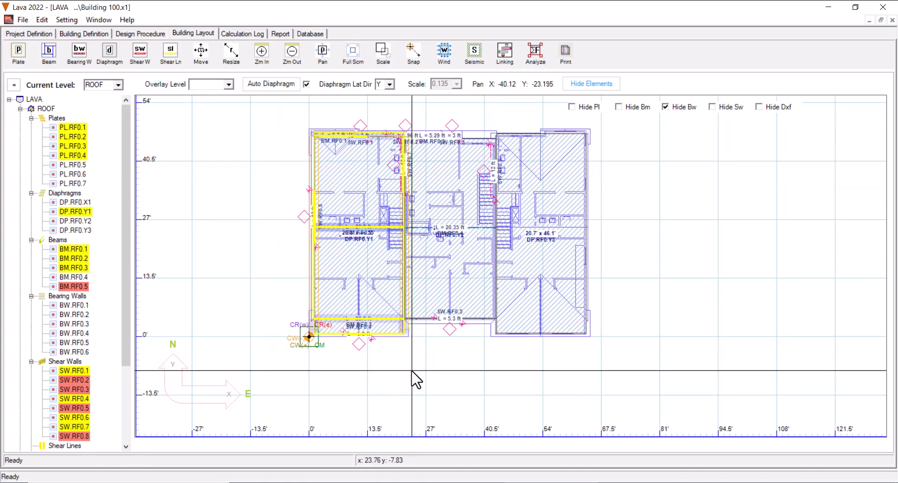
right_click(350, 188)
left_click(385, 249)
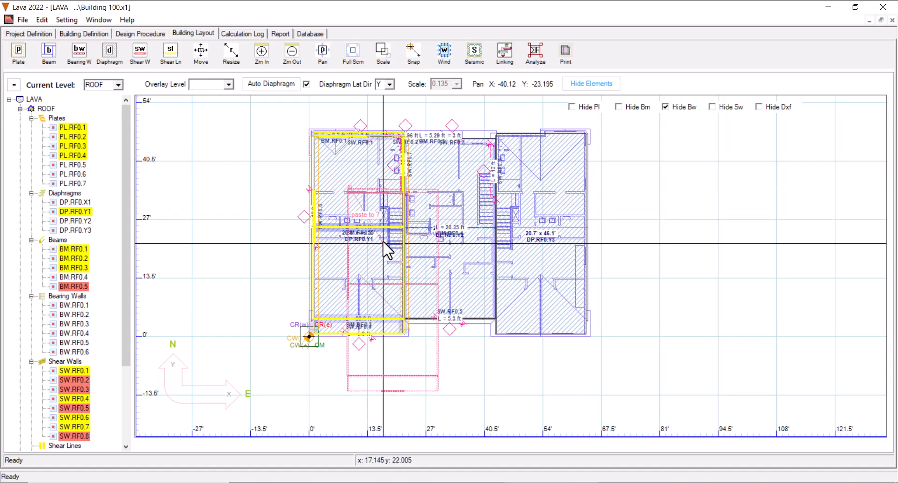
scroll(378, 223, "down", 2)
middle_click_drag(404, 272, 270, 219)
right_click(542, 160)
left_click(589, 248)
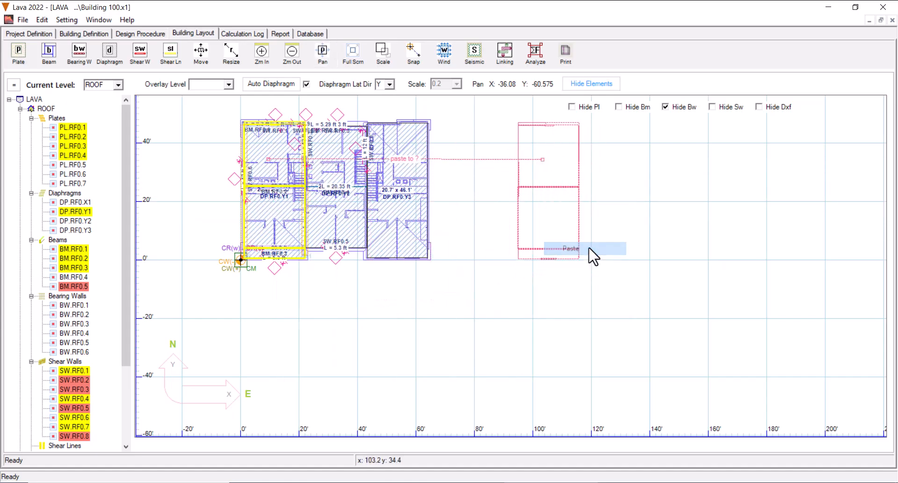
middle_click_drag(588, 255, 566, 236)
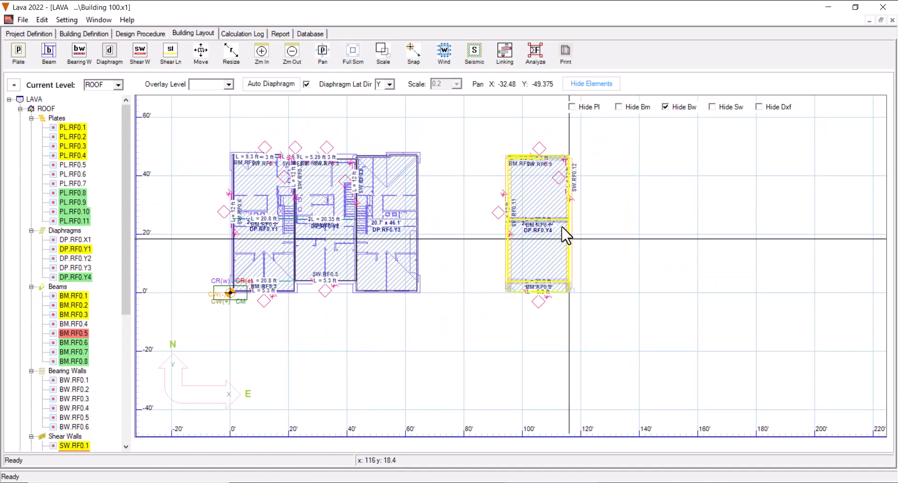
Step: Mirror the pasted unit about a north-south axis at about X 92 ft, and delete the east unit's original diaphragm DP.RF0.Y3
right_click(499, 135)
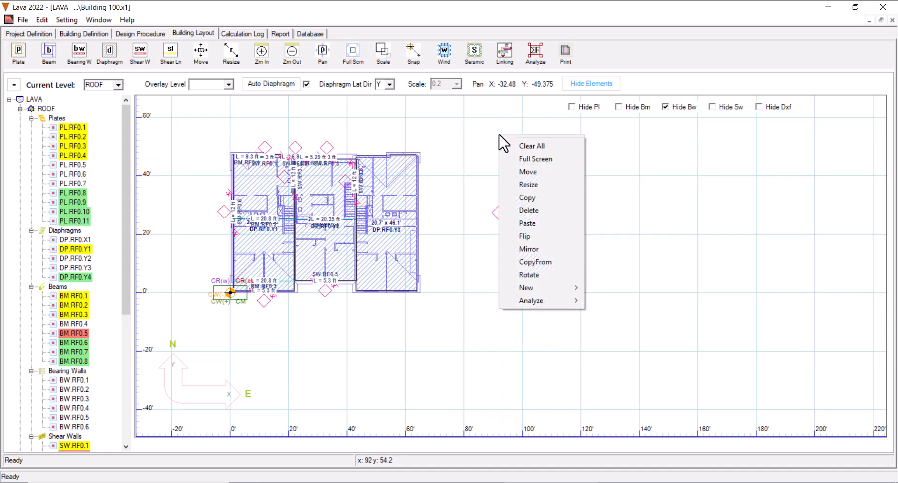
left_click(531, 249)
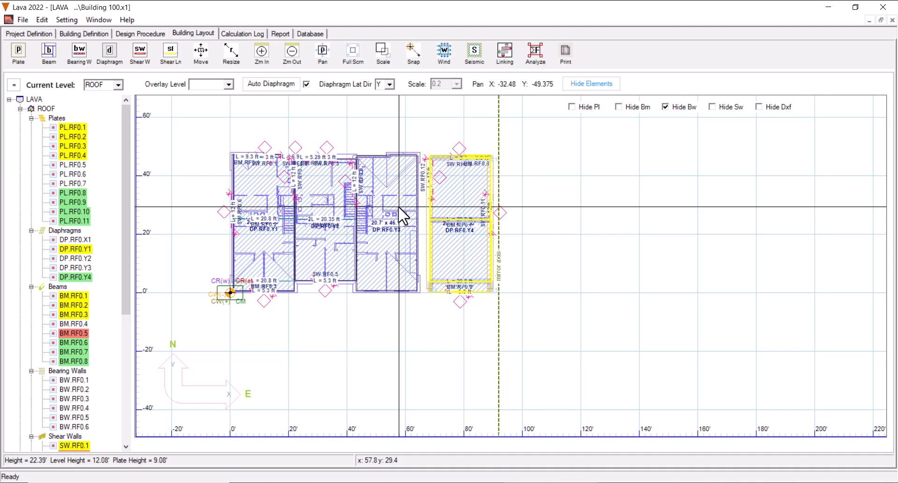
left_click(396, 177)
key("Delete")
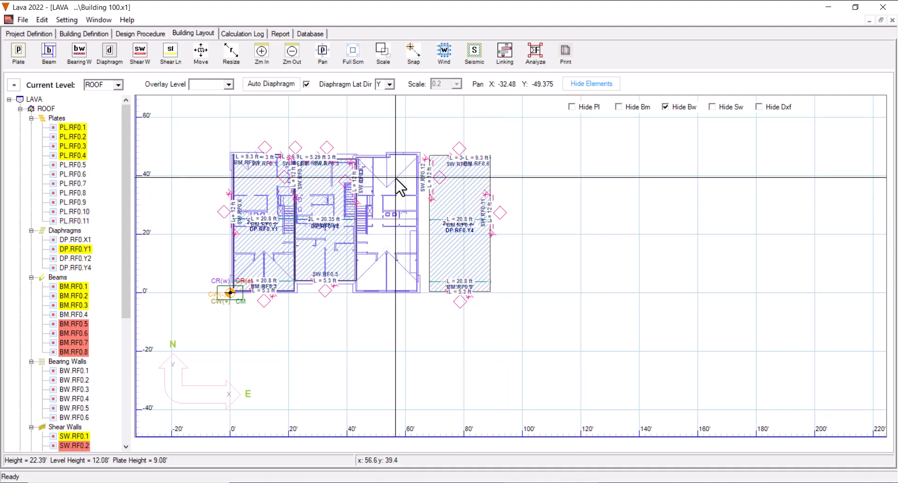
Step: Move the mirrored unit's elements onto the east unit, aligned with its exterior walls and the wall line shared with the middle unit
scroll(403, 126, "up", 2)
middle_click_drag(411, 134, 462, 167)
scroll(477, 211, "up", 1)
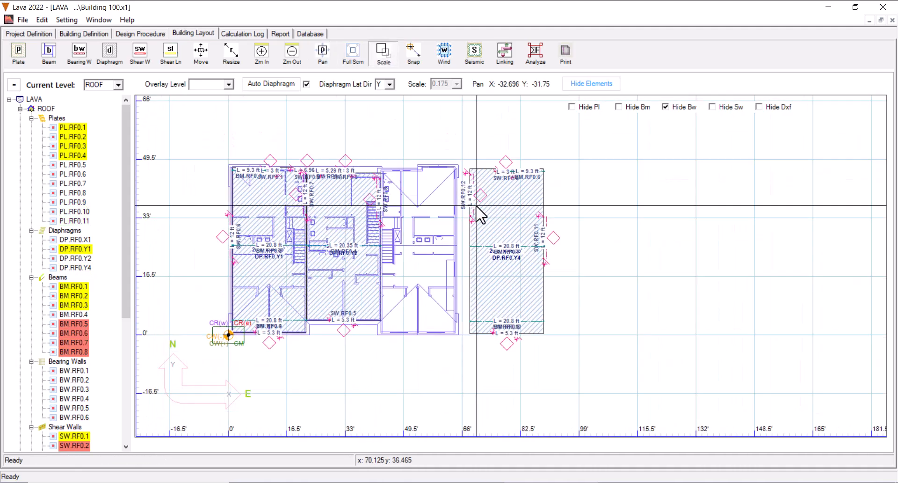
left_click_drag(426, 118, 621, 380)
key("m")
left_click_drag(541, 173, 445, 150)
scroll(445, 150, "up", 2)
middle_click(535, 262)
scroll(421, 177, "up", 1)
middle_click_drag(439, 193, 447, 201)
key("m")
scroll(489, 236, "up", 3)
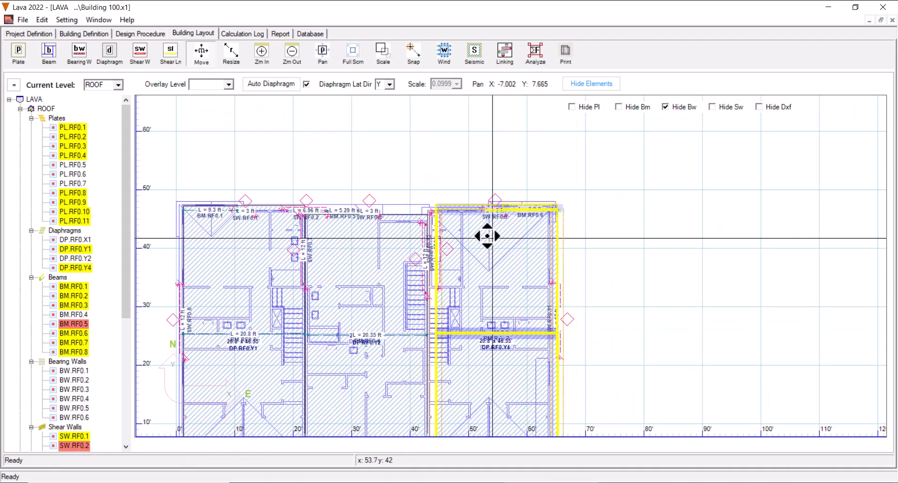
scroll(457, 166, "up", 2)
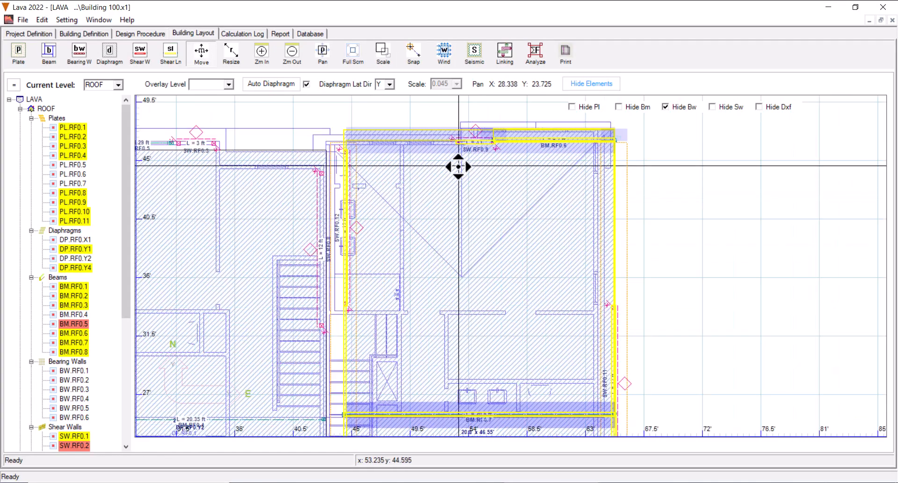
left_click_drag(367, 130, 344, 133)
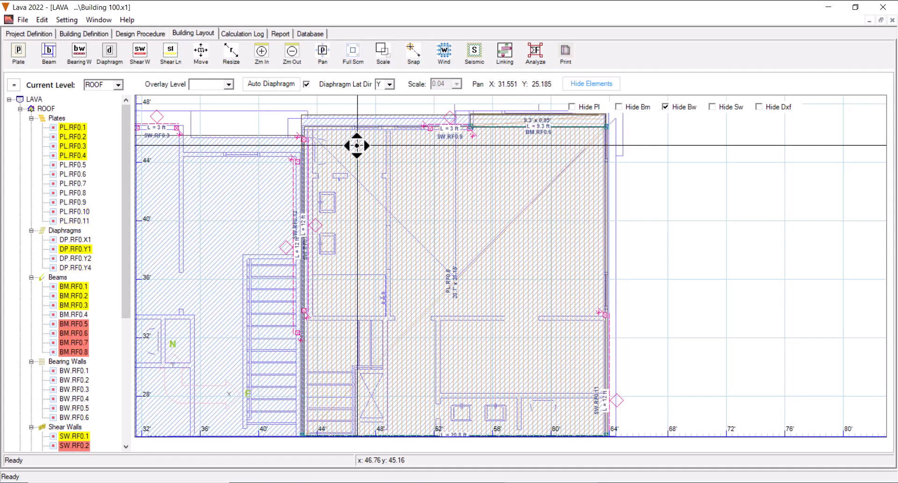
Step: Delete the duplicate 12 ft shear wall on the stair side of the wall line between the middle and east units
left_click(297, 202)
key("Delete")
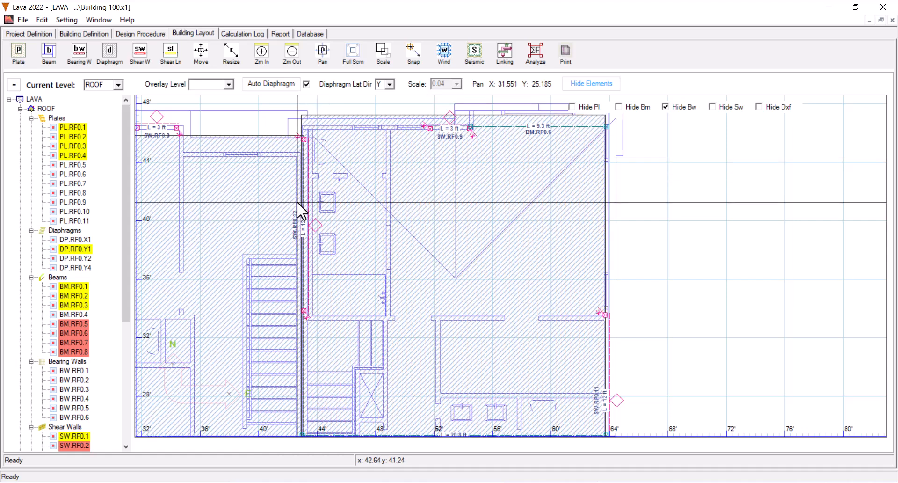
scroll(401, 200, "down", 5)
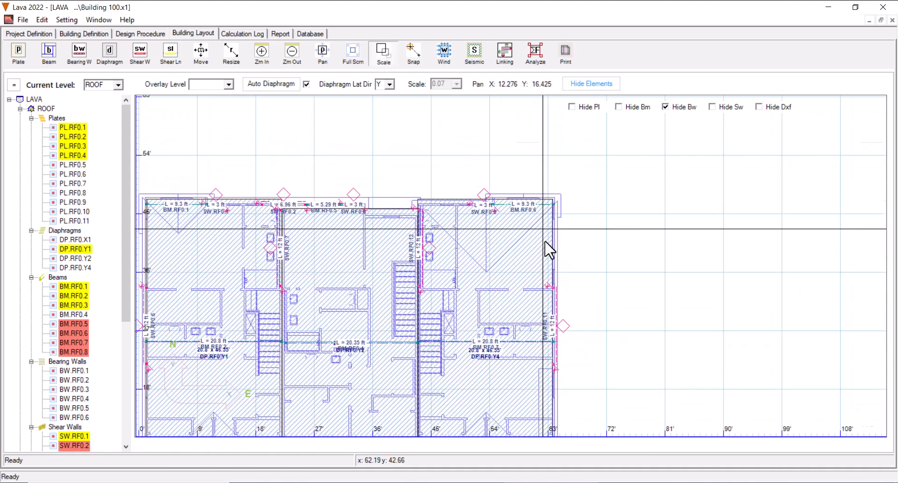
left_click_drag(575, 256, 599, 203)
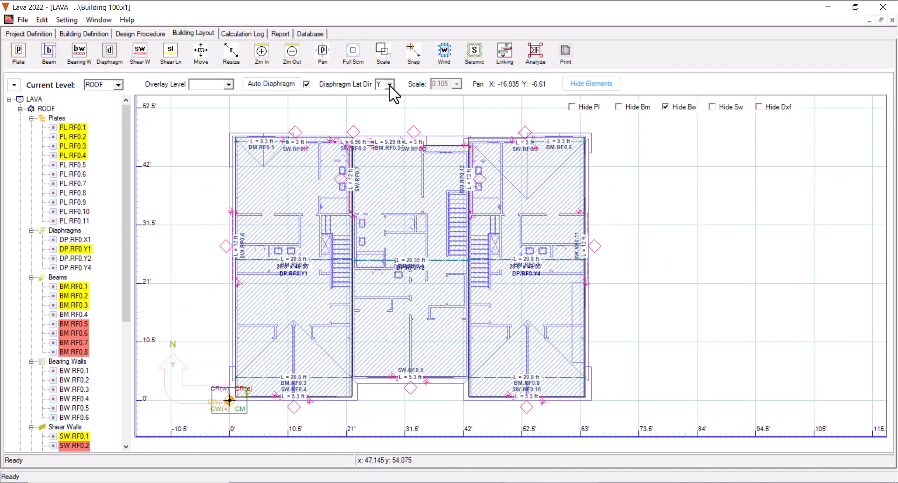
Step: Show the diaphragm for the X lateral direction, and set the diaphragm lateral direction to blank
left_click(388, 102)
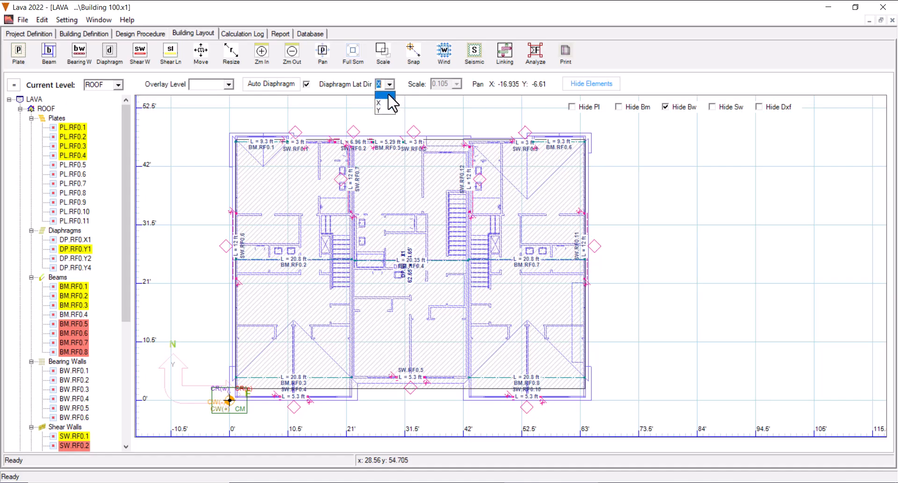
left_click(389, 95)
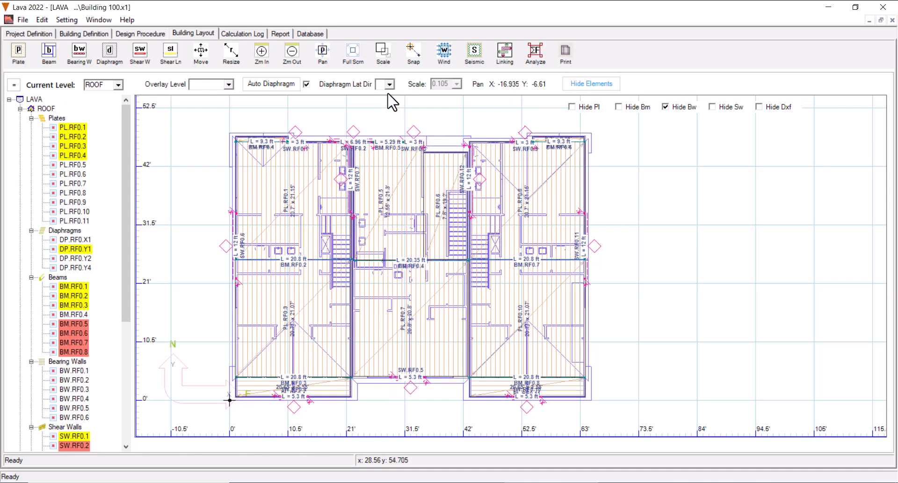
double_click(547, 260)
Step: Draw an east-west shear line about 62.15 ft wide and 6.4 ft high around the north exterior shear walls
left_click(218, 59)
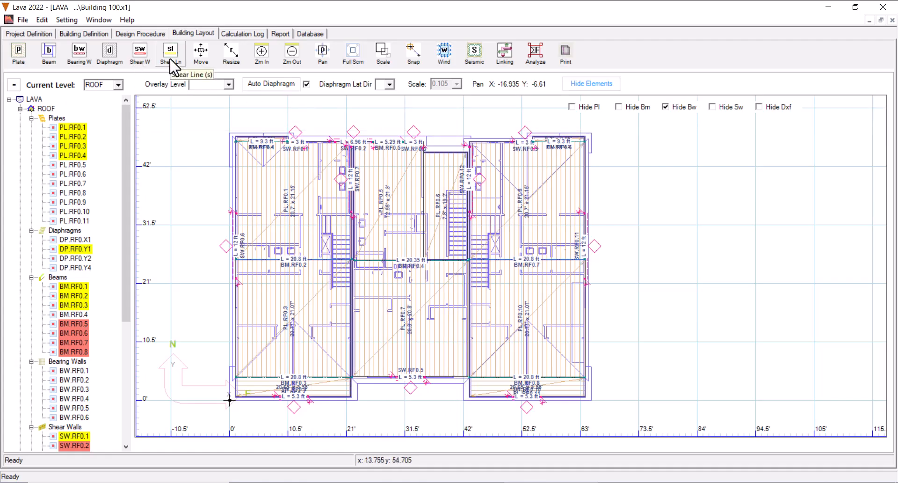
left_click(238, 137)
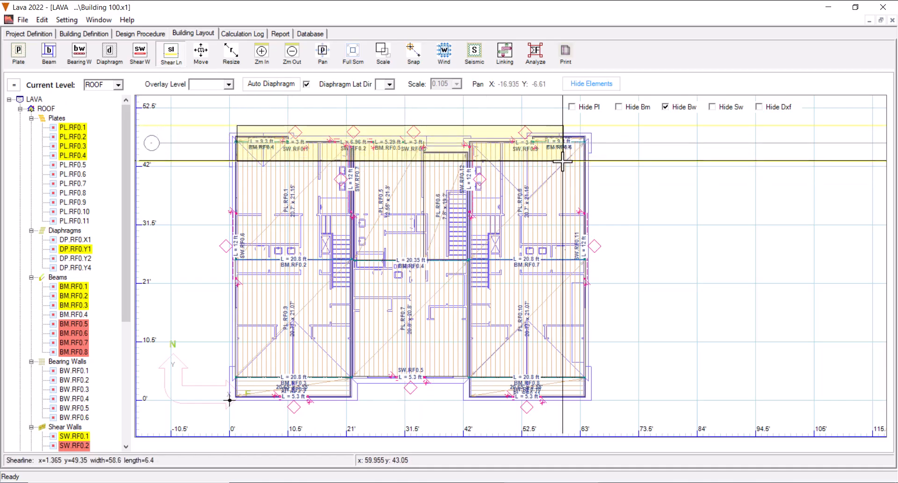
left_click(582, 161)
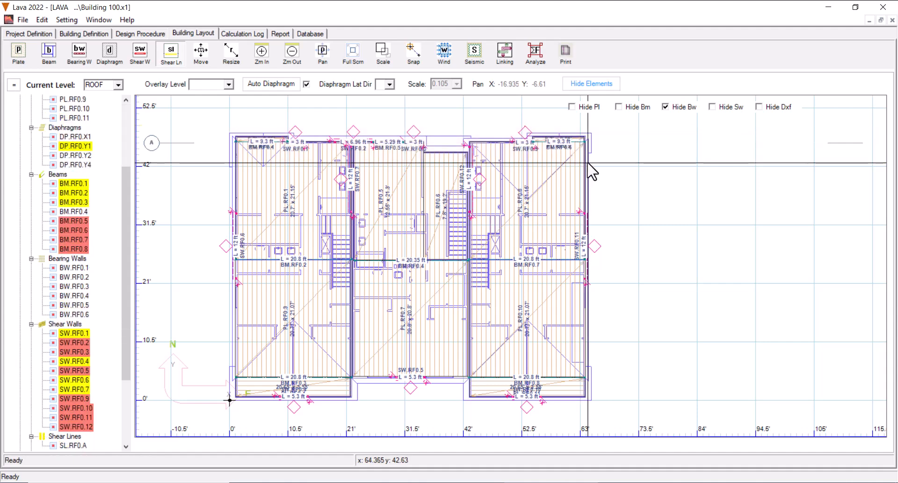
Step: Examine the north shear line's definition and collector settings
double_click(156, 144)
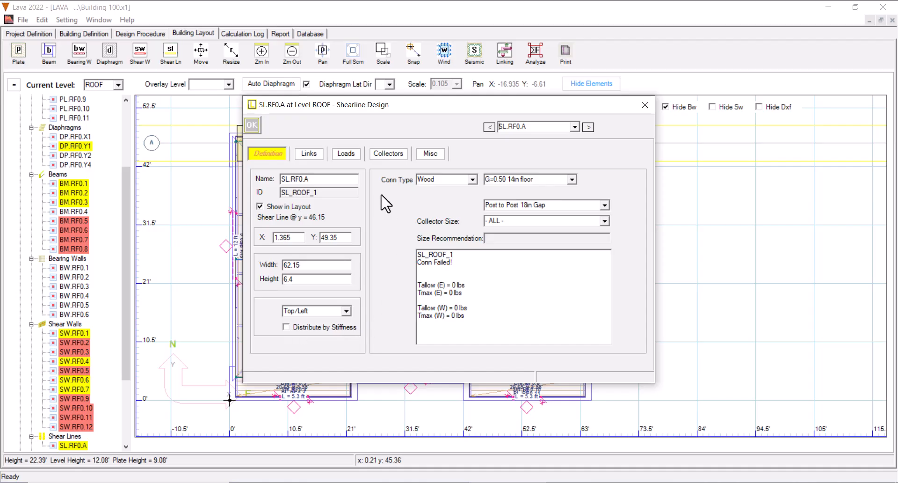
left_click(388, 154)
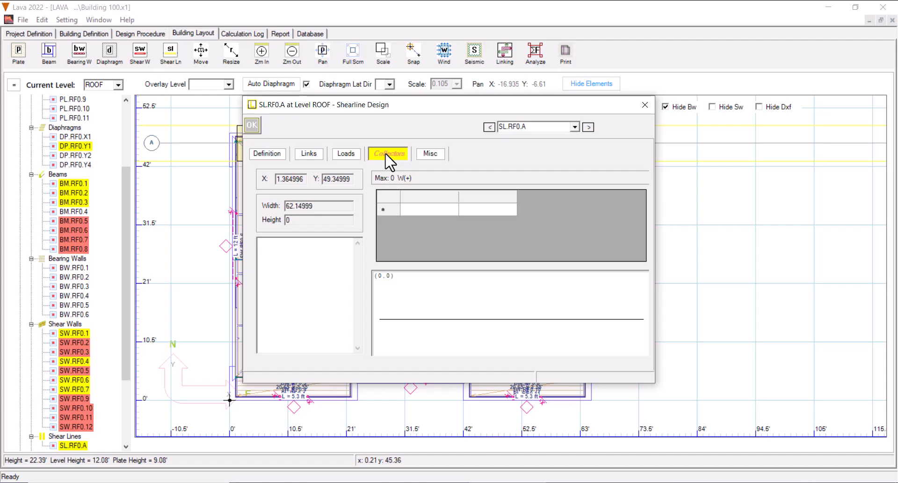
left_click(253, 126)
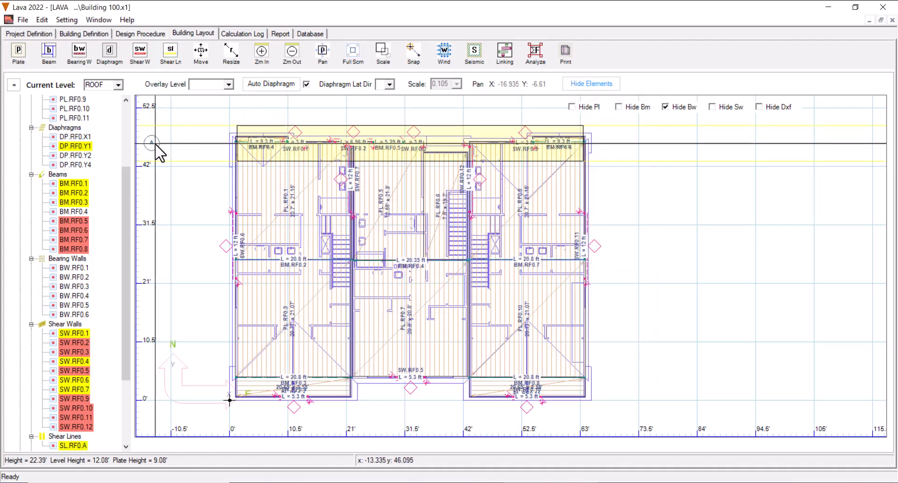
Step: Copy the north shear line to the south exterior shear walls of the building
right_click(245, 150)
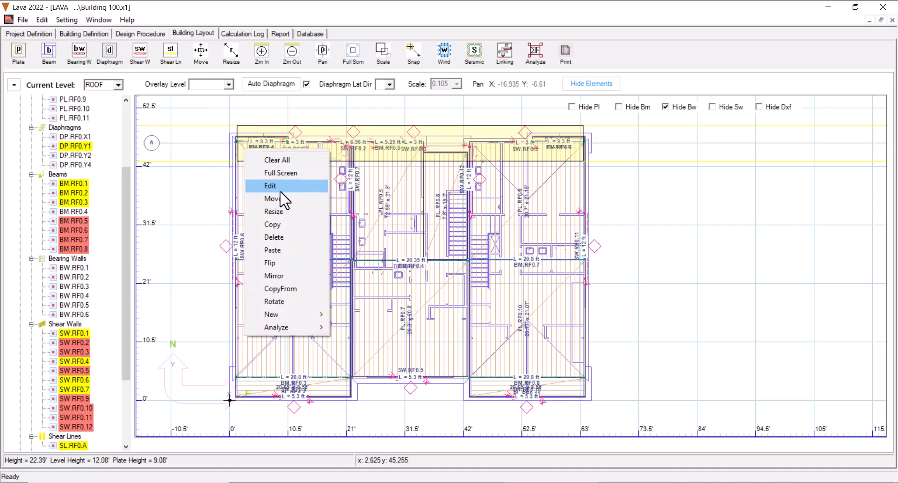
left_click(288, 225)
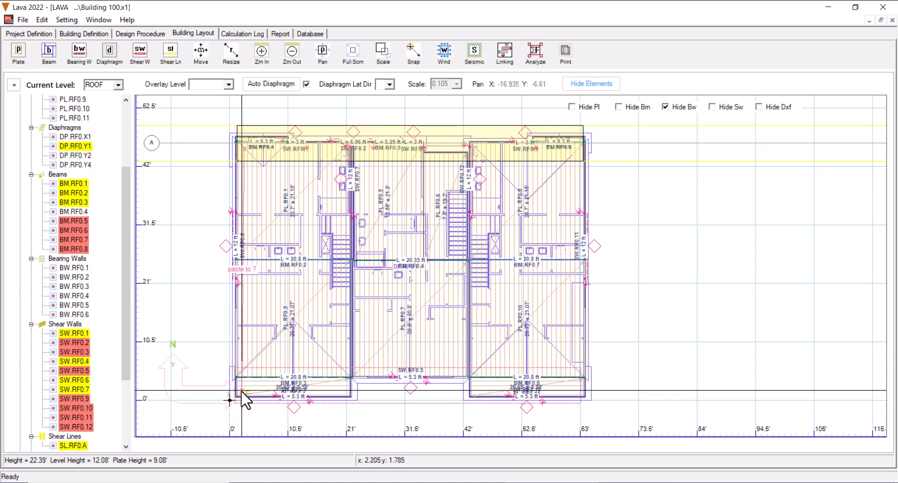
right_click(242, 394)
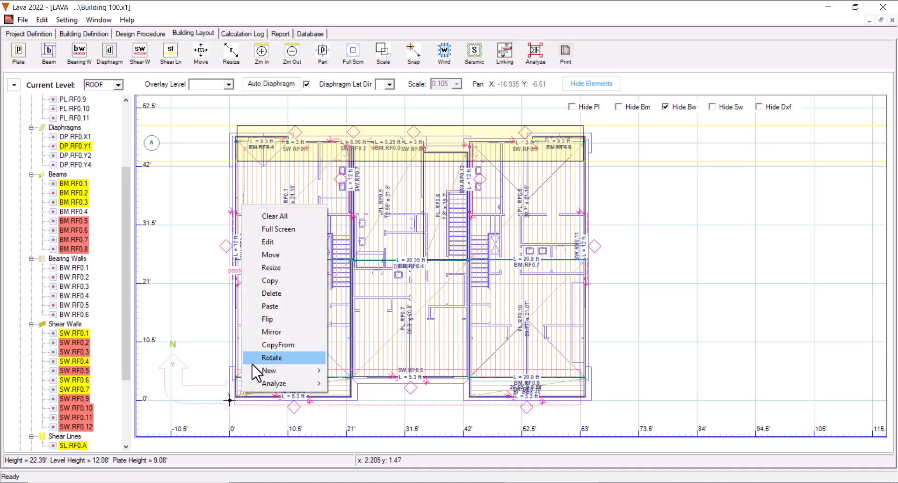
left_click(270, 305)
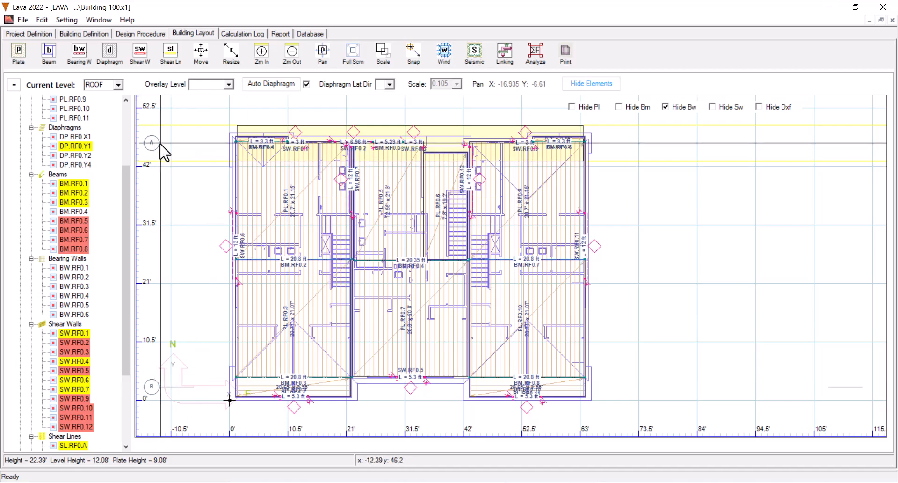
Step: Draw four north-south shear lines along the west exterior wall, the two wall lines between units, and the east exterior wall
left_click(166, 58)
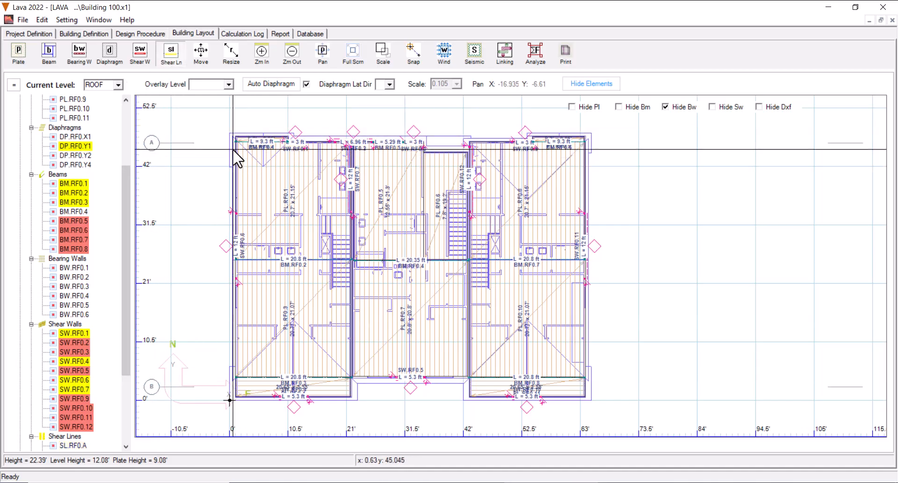
left_click_drag(227, 136, 236, 396)
left_click_drag(341, 137, 367, 378)
left_click_drag(459, 152, 480, 397)
left_click_drag(581, 143, 594, 394)
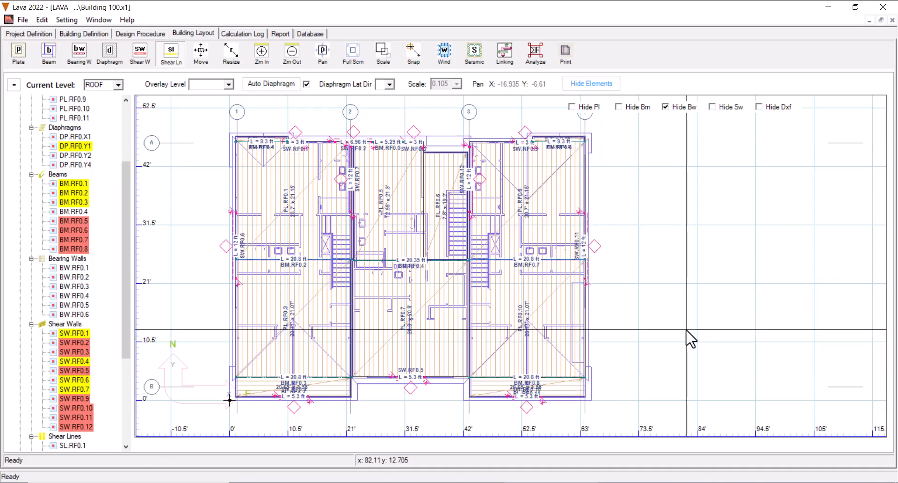
Step: Fit the roof layout to the view and switch the current level to FLOOR1 with ROOF as the overlay
left_click(363, 56)
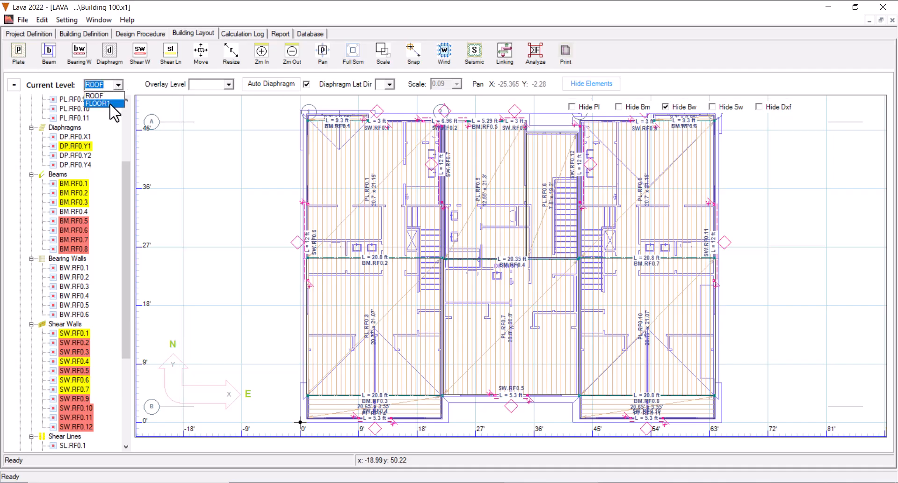
left_click(103, 103)
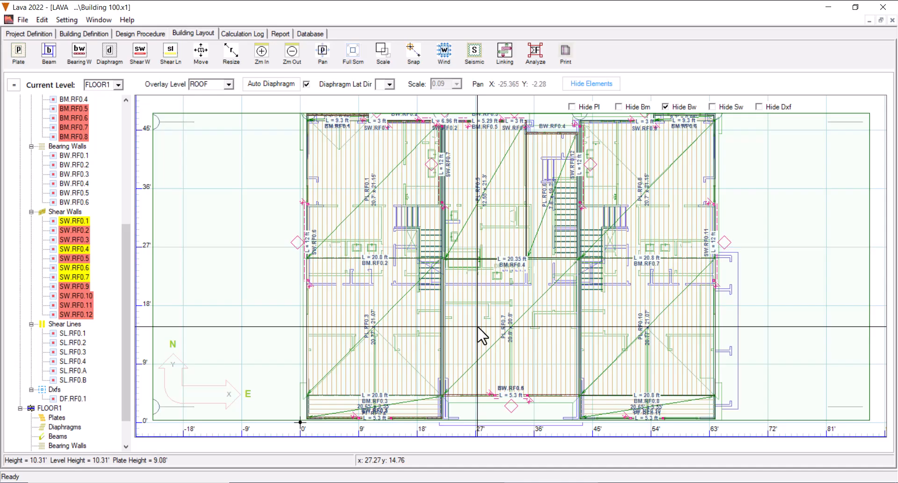
Step: Draw a north-south beam about 10.45 ft long on FLOOR1, west of the west unit's stairs, starting near X 16.1, Y 33.3
middle_click_drag(446, 265, 470, 314)
scroll(416, 283, "up", 2)
scroll(419, 291, "up", 5)
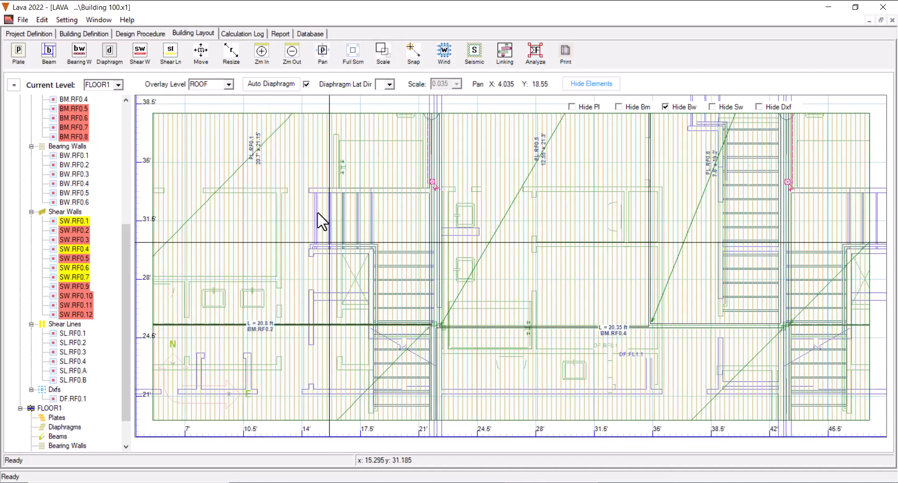
left_click(49, 53)
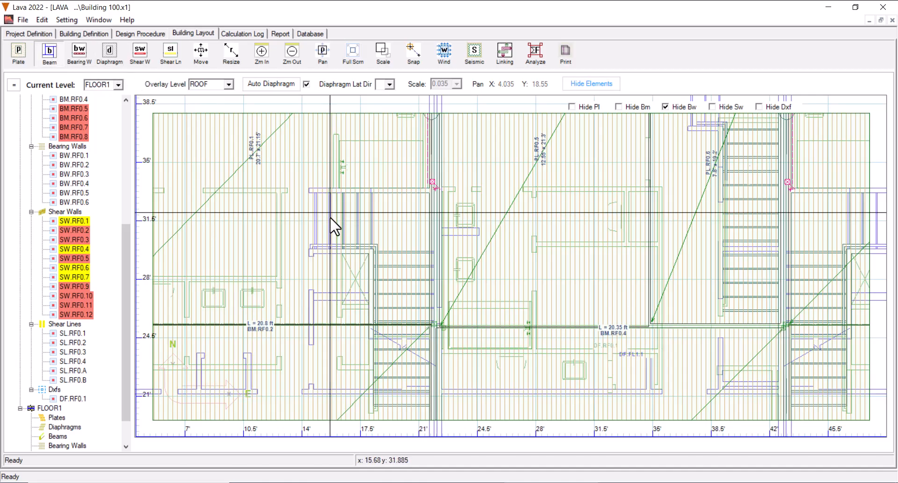
left_click(339, 190)
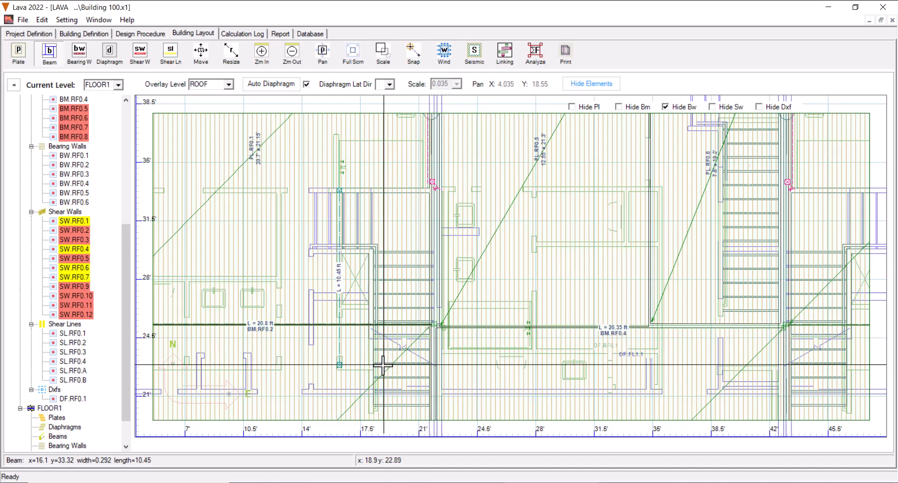
left_click(339, 364)
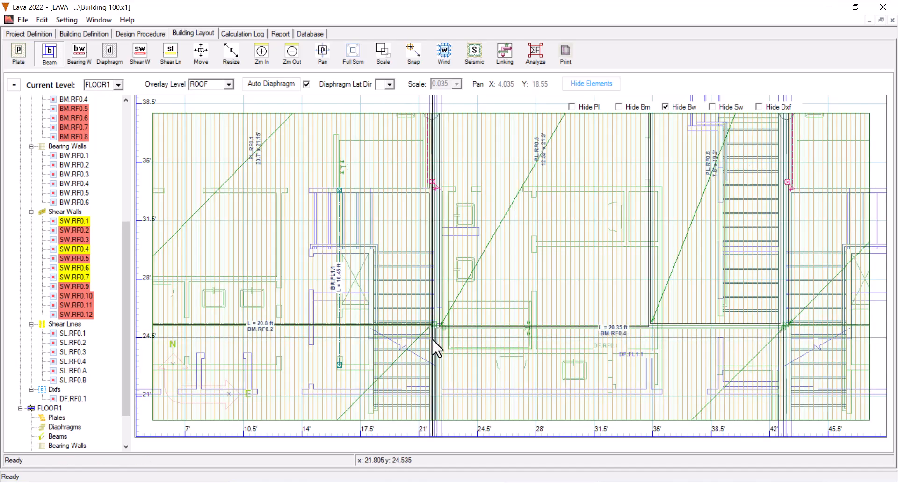
Step: Draw an east-west beam about 3.6 ft long at the south end of the west unit's stairs and nudge it into alignment
left_click(373, 405)
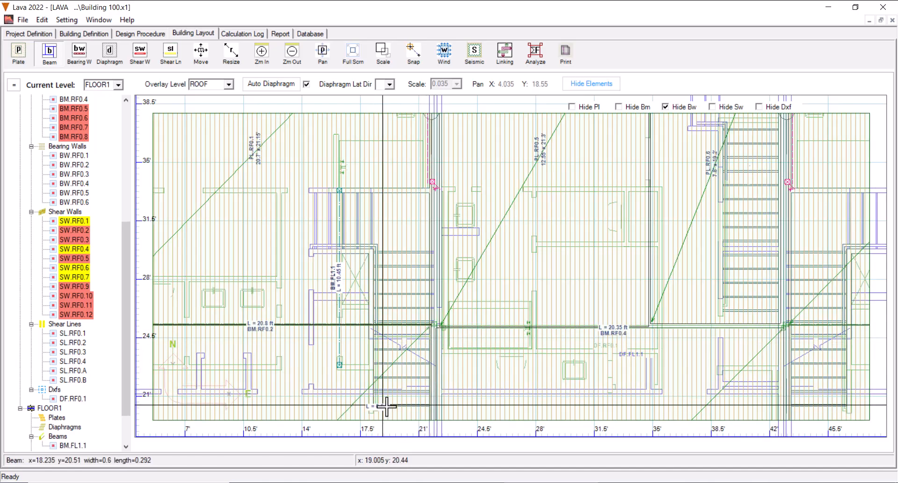
left_click(432, 407)
left_click(412, 406)
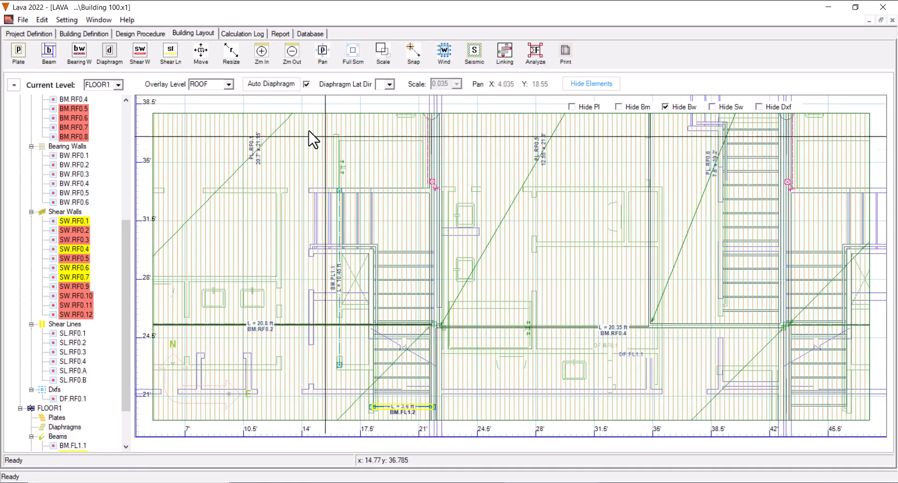
left_click(201, 52)
middle_click_drag(407, 225, 408, 219)
scroll(396, 345, "up", 2)
middle_click_drag(359, 355, 487, 286)
left_click_drag(377, 342, 377, 336)
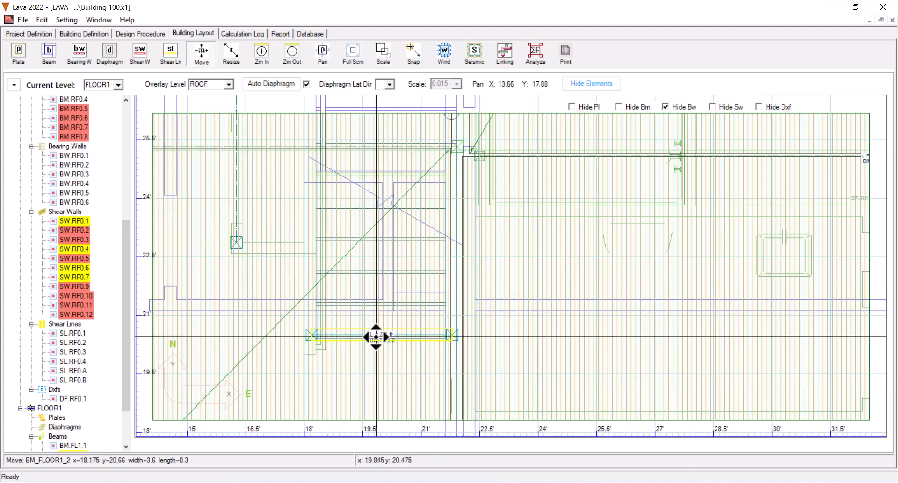
left_click_drag(376, 336, 376, 335)
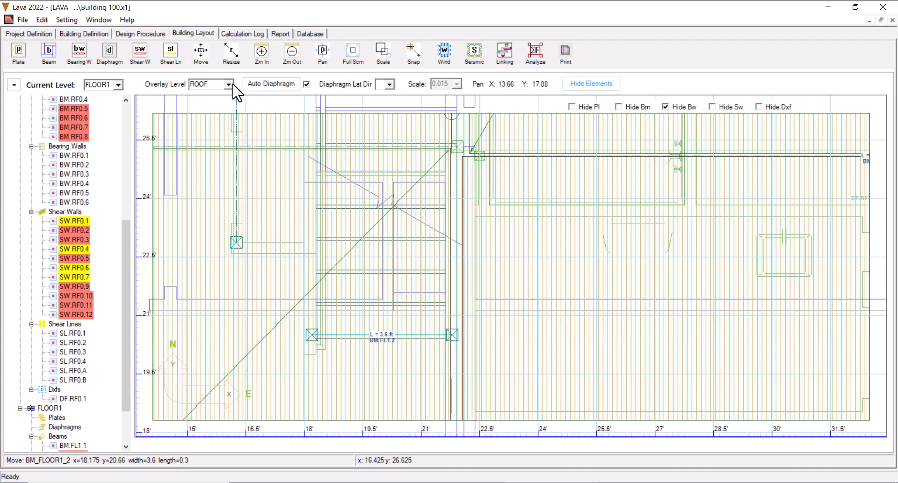
Step: Clear the overlay level and extend the north-south beam west of the stairs to the south wall line, about 12.04 ft long
left_click(222, 93)
scroll(408, 261, "up", 3)
middle_click_drag(409, 260, 434, 294)
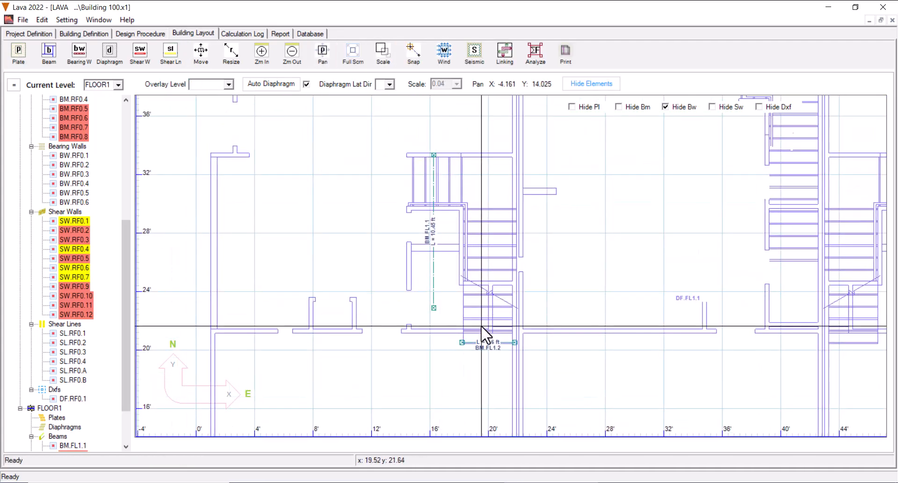
left_click(434, 293)
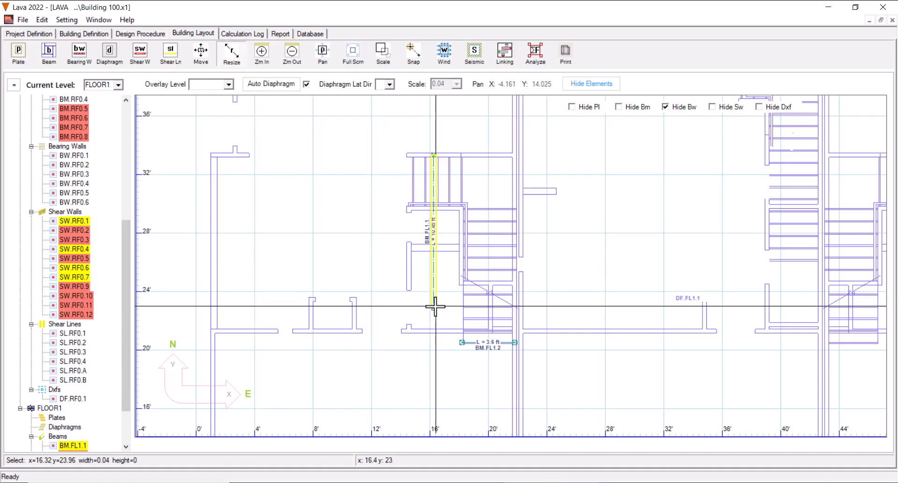
left_click_drag(433, 308, 434, 304)
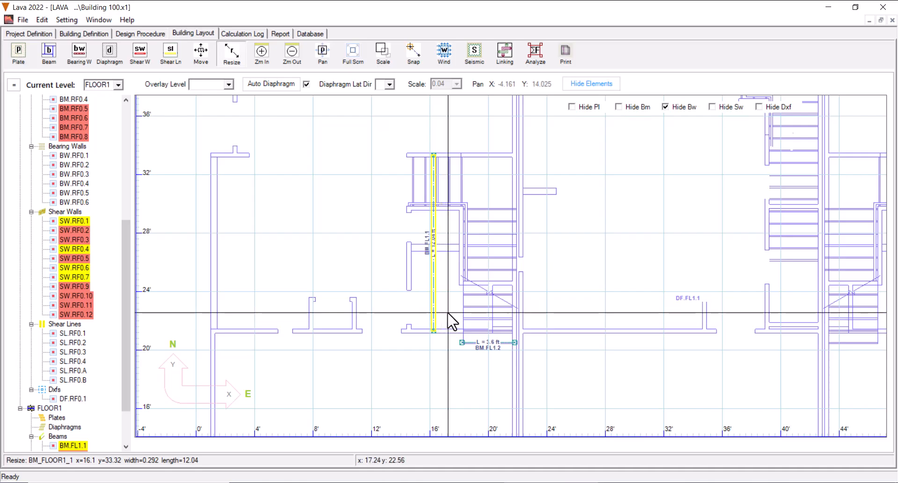
Step: Draw a floor plate about 20.7 × 12.9 ft over the west unit's north room
scroll(491, 308, "down", 3)
mouse_move(519, 304)
middle_mouse_down()
mouse_move(487, 265)
mouse_move(517, 371)
middle_mouse_up()
middle_click_drag(467, 253, 476, 297)
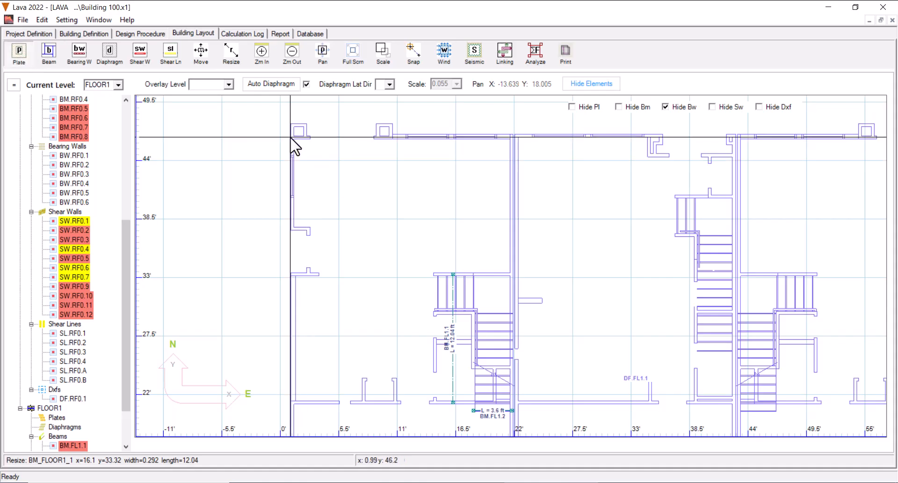
mouse_move(291, 137)
left_mouse_down()
mouse_move(417, 197)
mouse_move(511, 275)
left_mouse_up()
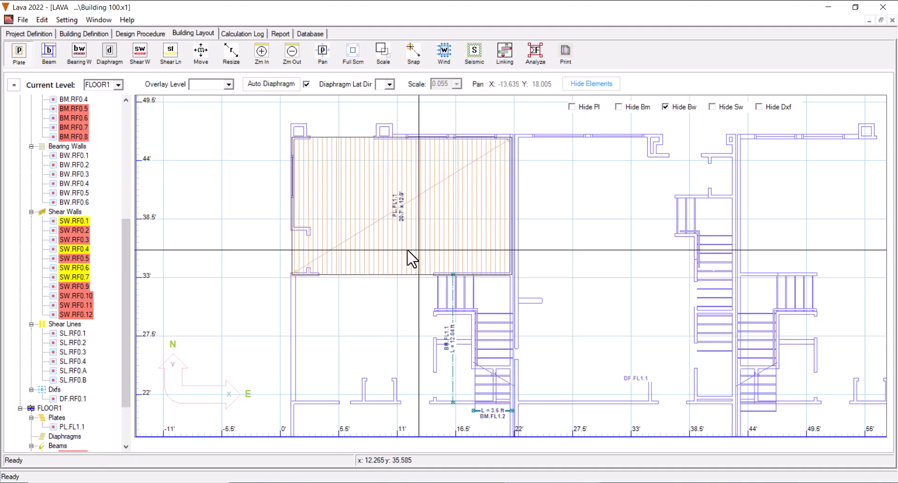
Step: Draw an east-west beam about 6.29 ft long across the north wall opening between the two square columns of the west unit
left_click(53, 58)
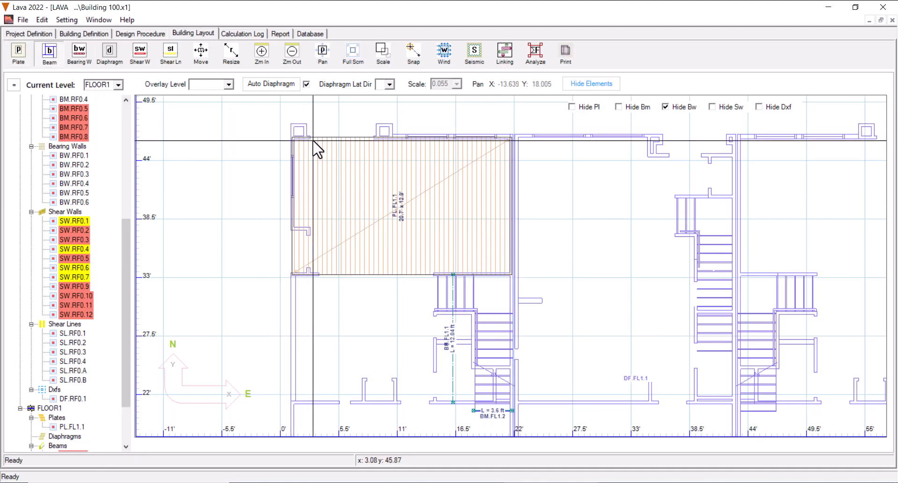
scroll(310, 136, "up", 2)
scroll(342, 198, "up", 3)
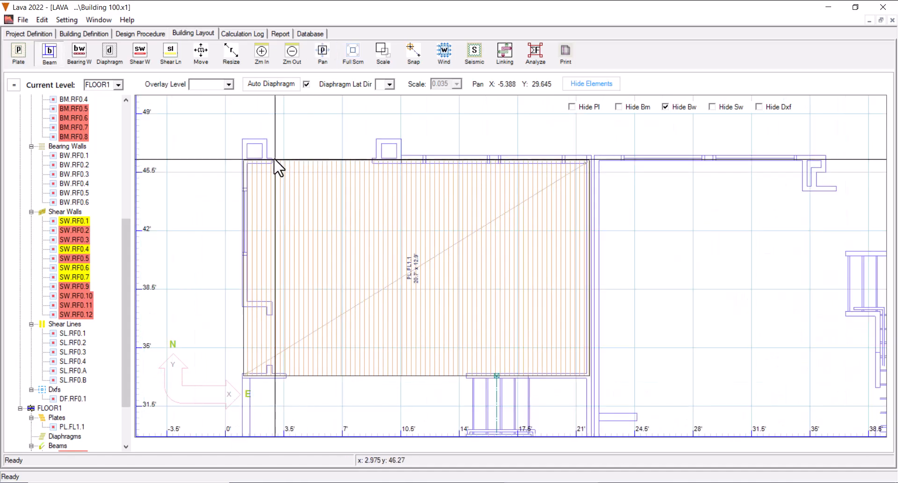
mouse_move(273, 159)
left_mouse_down()
mouse_move(360, 170)
mouse_move(367, 180)
left_mouse_up()
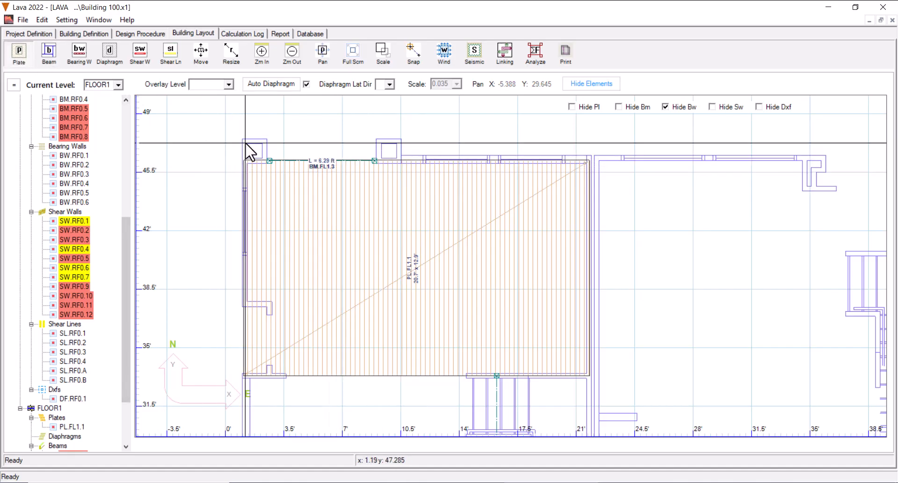
Step: Draw a narrow plate covering the projection between the two north columns, with a beam about 6.8 ft long along its north edge
left_click_drag(245, 140, 399, 160)
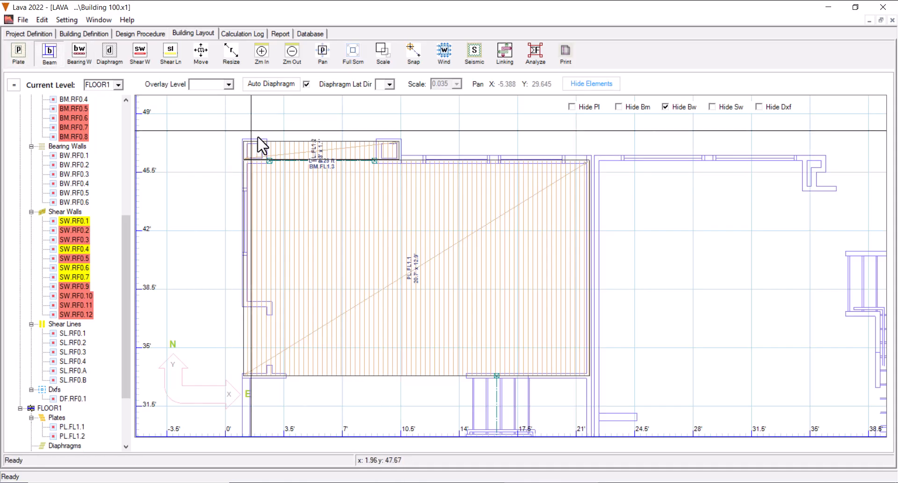
left_click_drag(265, 141, 383, 154)
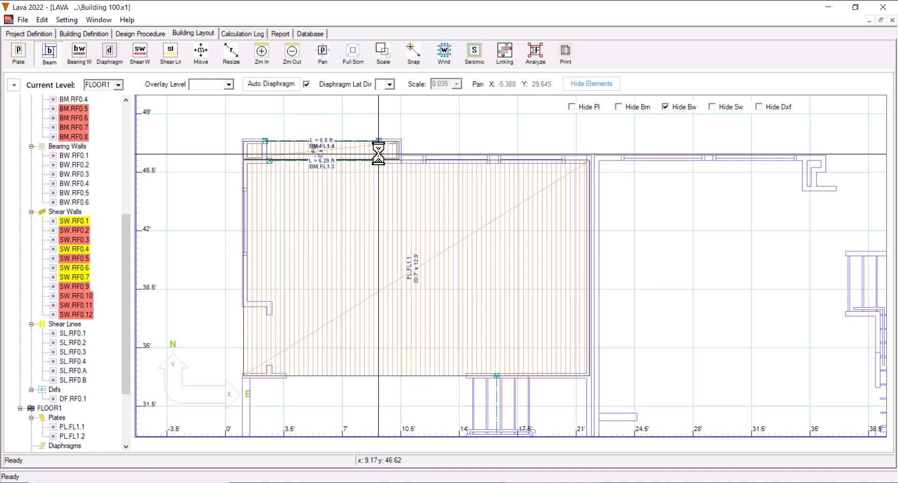
Step: Draw an east-west beam about 11.08 ft long along the north plate's south edge, from the west wall return to the stair wall
scroll(353, 167, "down", 3)
middle_click_drag(365, 220, 336, 117)
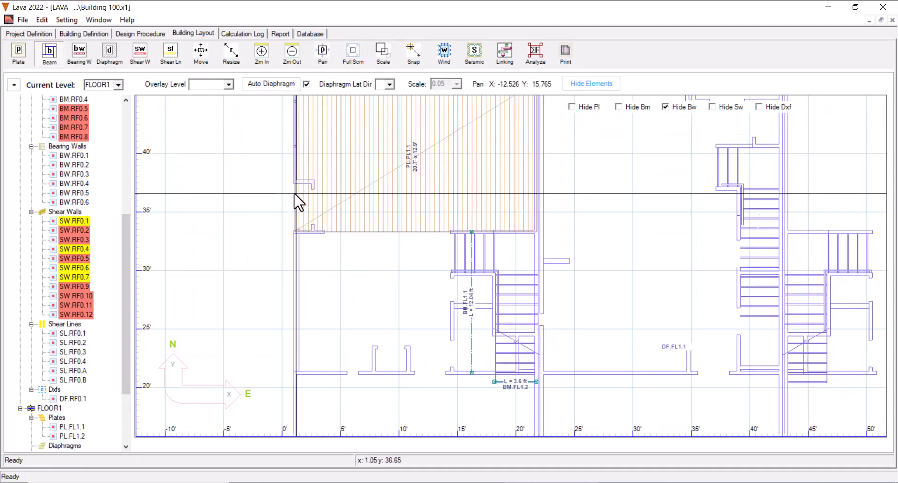
scroll(337, 240, "up", 1)
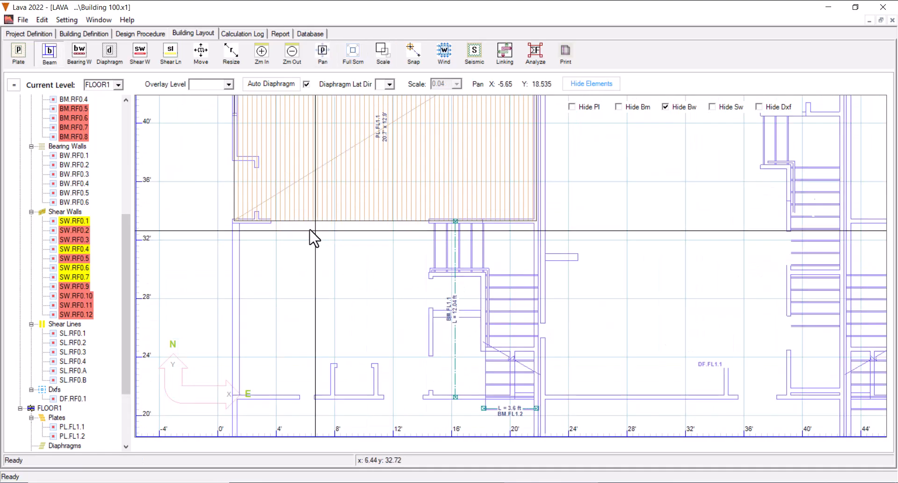
left_click_drag(271, 220, 430, 221)
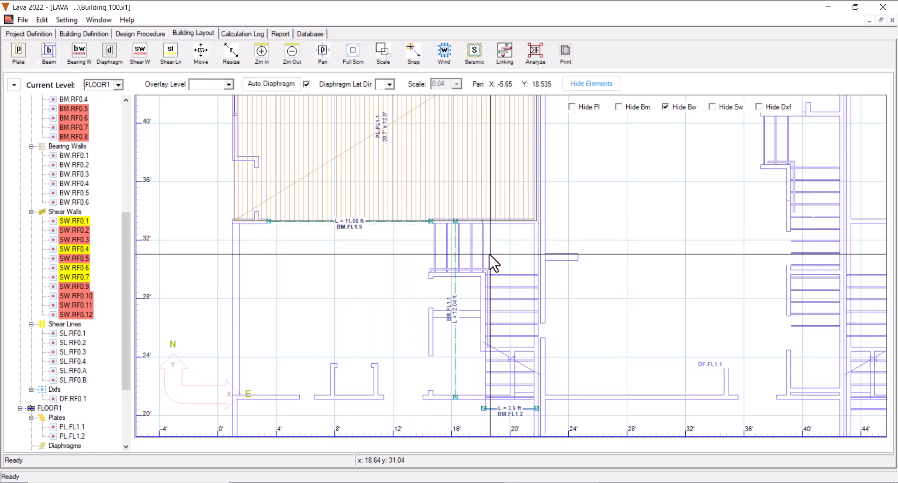
Step: Draw a floor plate about 15.1 × 12.05 ft between the west exterior wall and the 12.04 ft beam
scroll(484, 276, "down", 1)
middle_click_drag(483, 276, 445, 227)
left_click(100, 97)
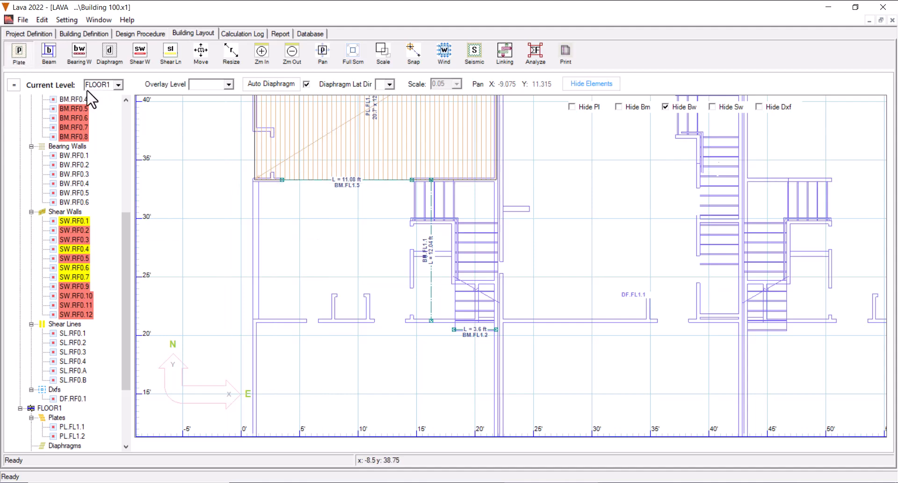
left_click_drag(255, 180, 430, 321)
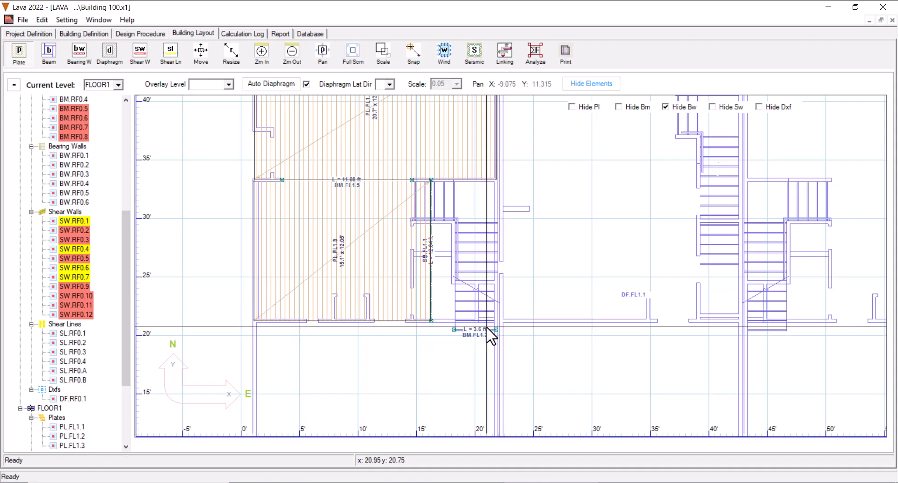
Step: Draw an east-west beam about 2.96 ft long across the opening in the wall along the middle plate's south edge
scroll(489, 332, "down", 5)
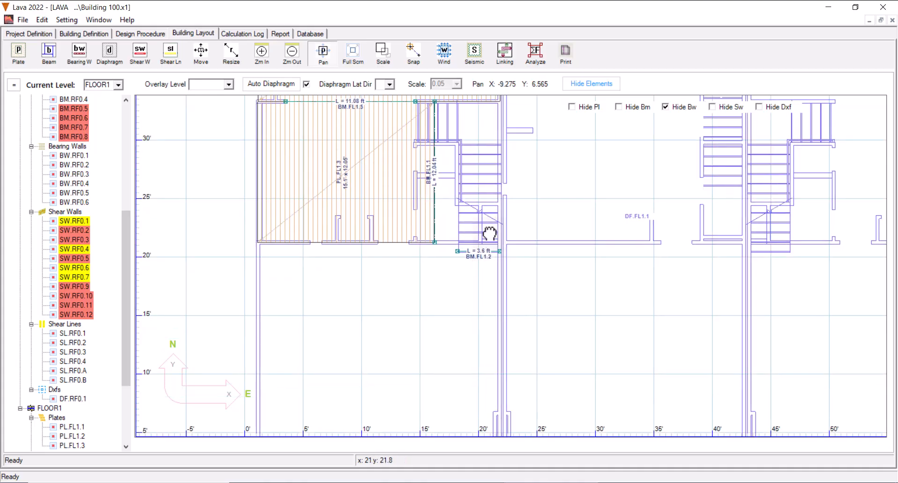
scroll(423, 212, "up", 1)
key("Escape")
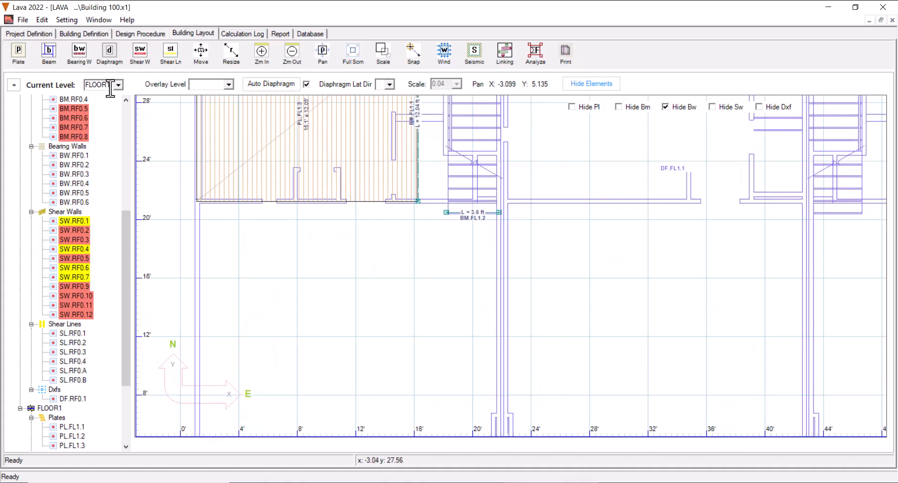
left_click(49, 58)
left_click(348, 202)
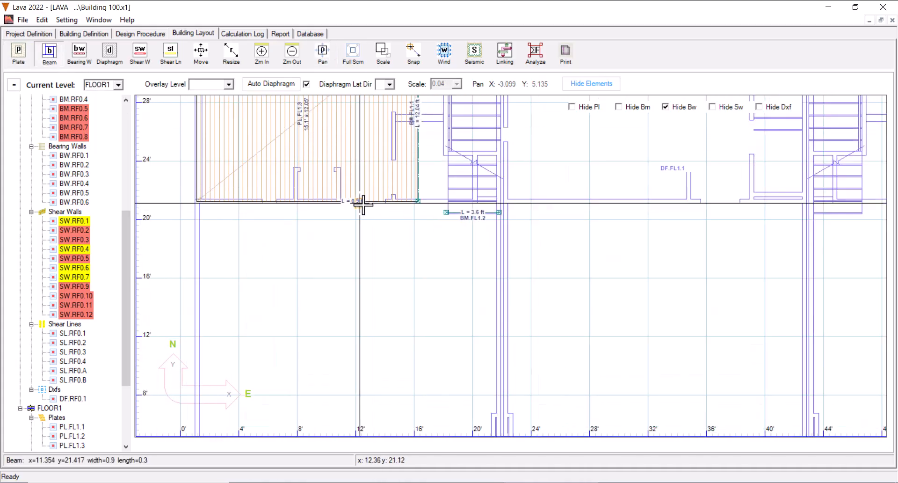
left_click(388, 202)
key("Escape")
Step: Overlay the ROOF level, draw an east-west beam about 20.7 ft long across the west unit at Y 13.6, and clear the overlay
middle_click_drag(495, 303, 477, 229)
scroll(497, 226, "down", 1)
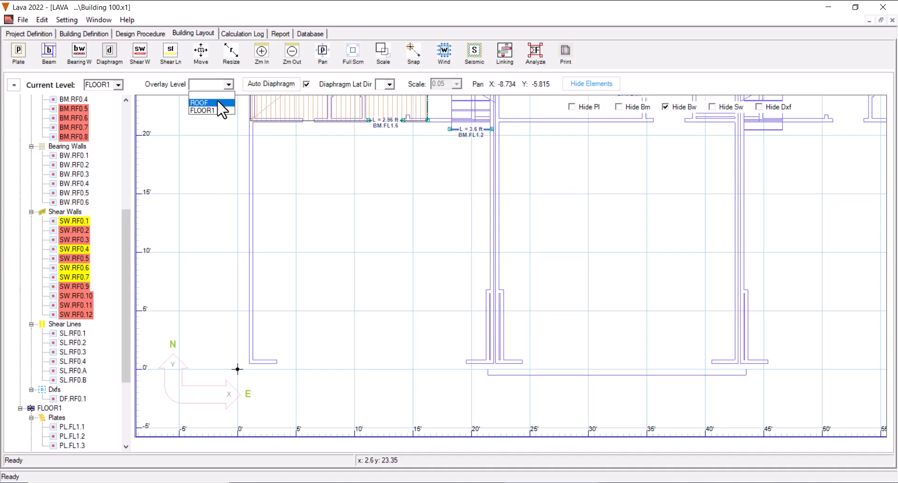
left_click(218, 103)
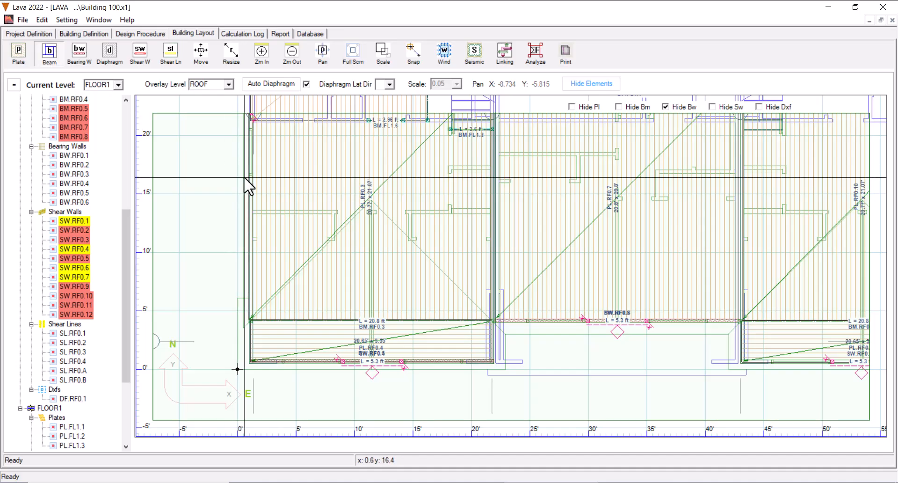
left_click(251, 211)
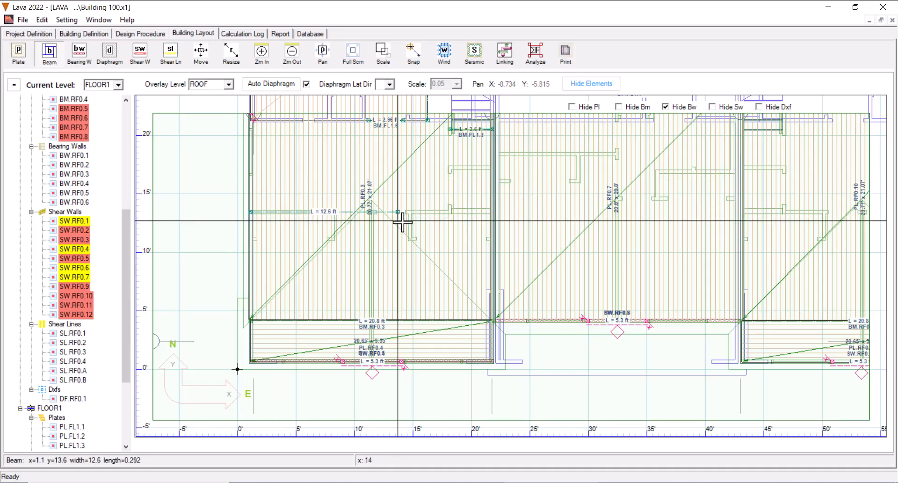
left_click(491, 226)
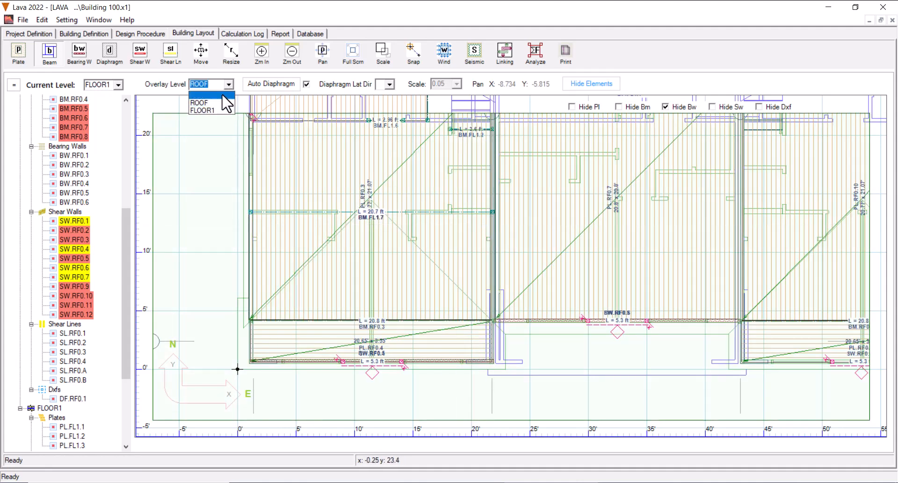
left_click(222, 96)
Step: Draw a north-south beam about 7.8 ft long from the wall line beside the stairs down to the 20.7 ft beam
middle_click_drag(422, 170, 391, 233)
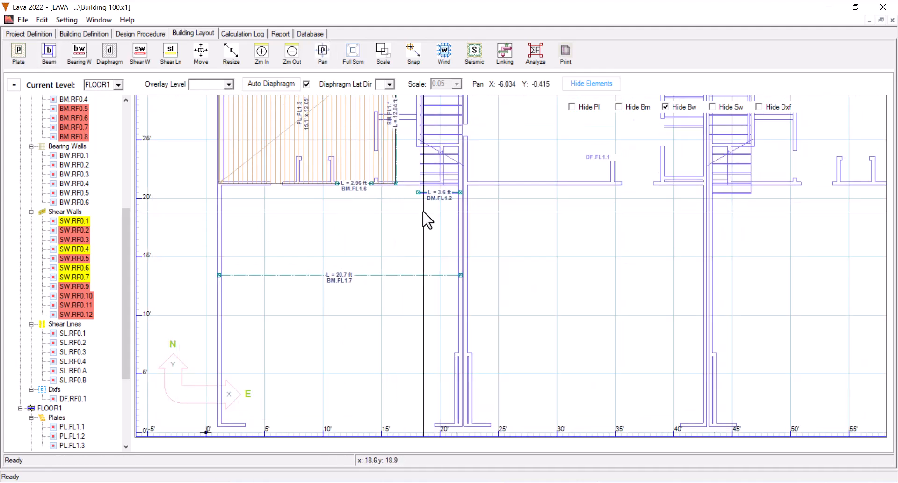
key("b")
left_click(416, 186)
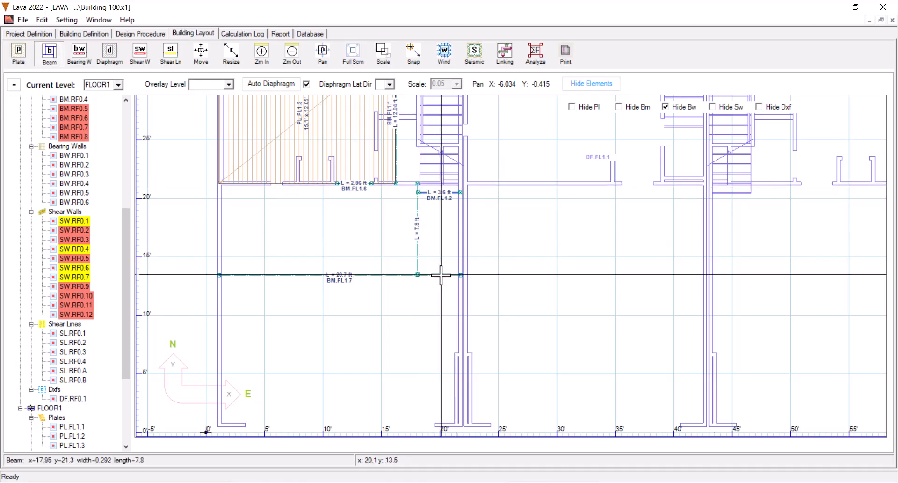
middle_click_drag(417, 225, 430, 251)
key("Escape")
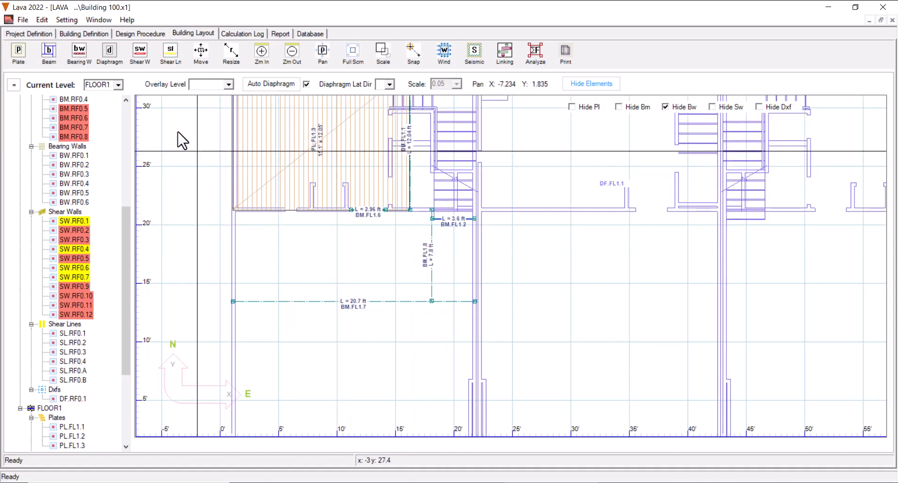
Step: Draw plates about 16.95 × 7.7 ft and 3.65 × 7.05 ft on either side of the 7.8 ft beam, spanning the smaller one north-south
left_click(18, 59)
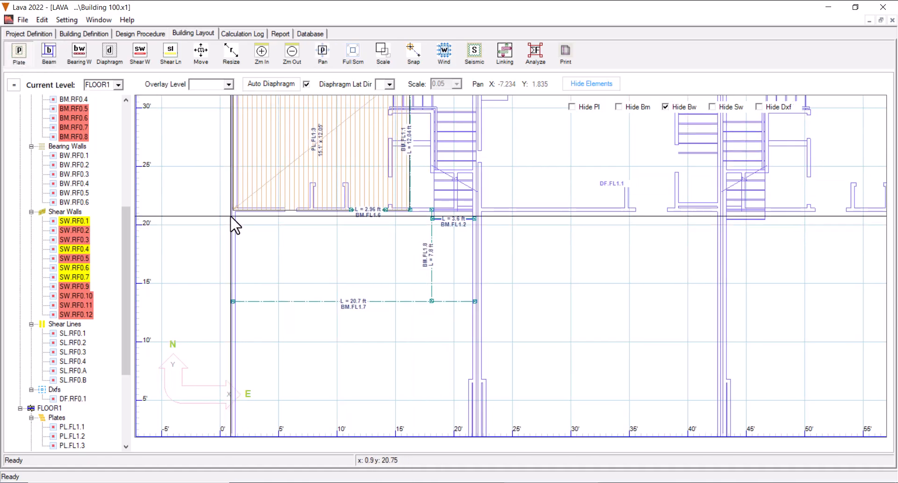
left_click(234, 211)
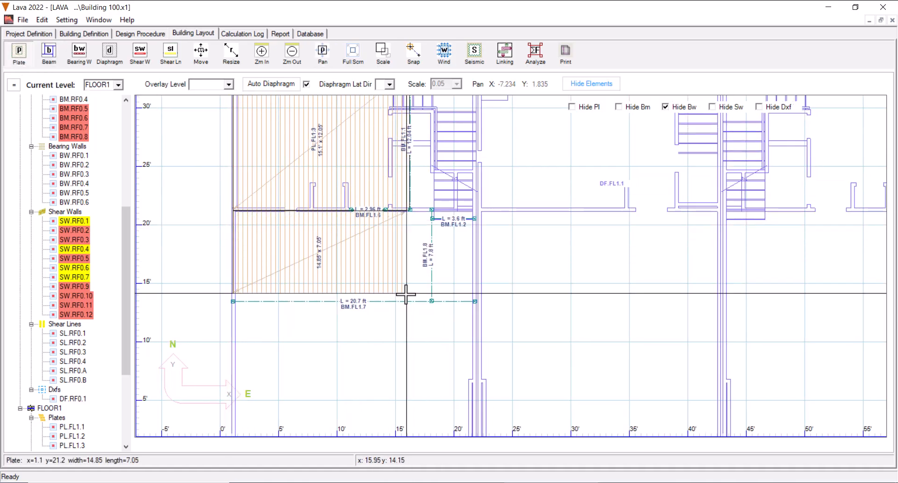
left_click(431, 218)
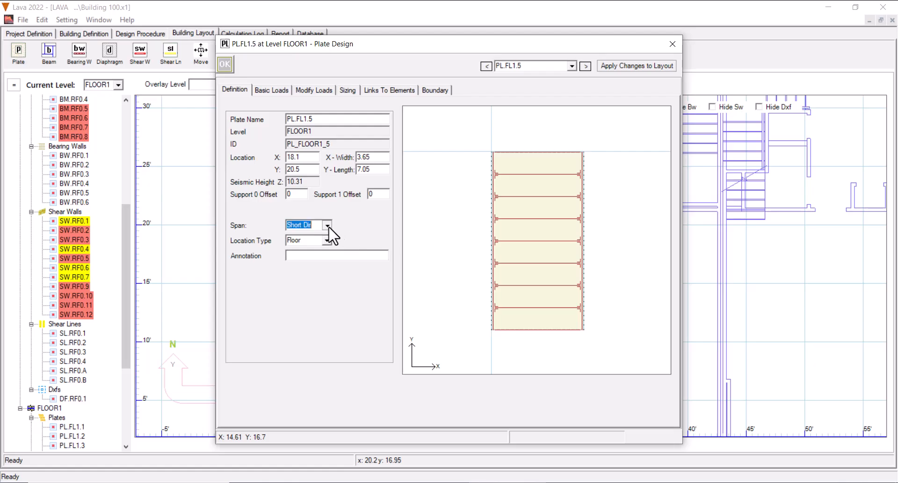
left_click(308, 235)
left_click(224, 66)
Step: Draw a floor plate about 20.7 × 12.8 ft from the 20.7 ft beam to the west unit's south wall
scroll(335, 216, "down", 2)
middle_click_drag(391, 280, 355, 180)
scroll(283, 268, "up", 3)
scroll(284, 267, "up", 1)
middle_click_drag(327, 266, 414, 253)
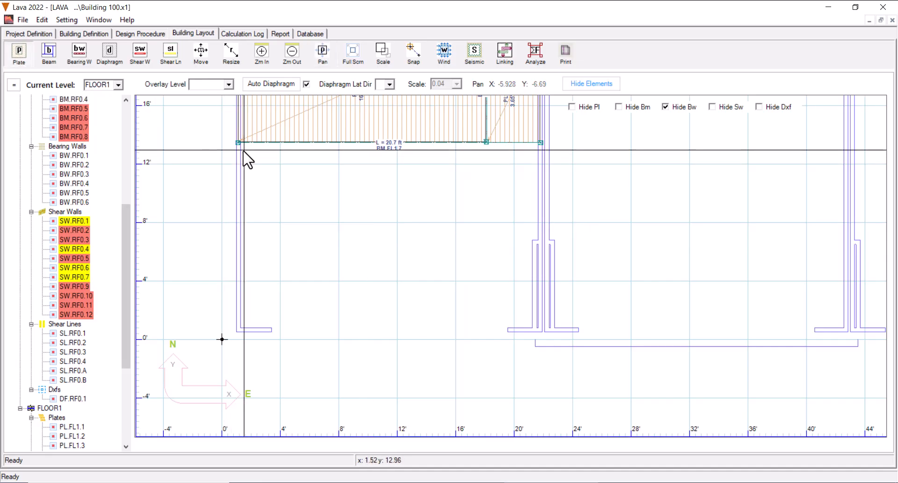
left_click_drag(238, 142, 540, 330)
Step: Draw an east-west beam about 16.46 ft long across the south wall opening of the west unit
left_click(56, 60)
left_click_drag(271, 329, 510, 330)
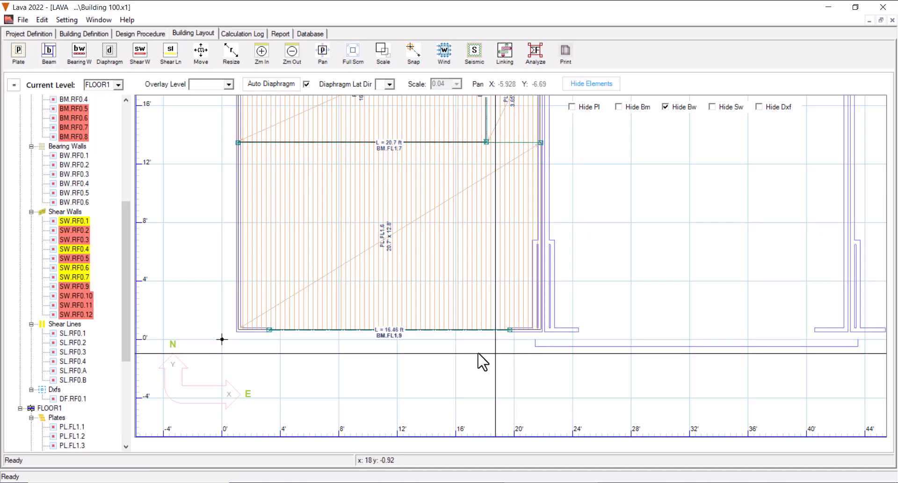
scroll(470, 352, "down", 4)
middle_click_drag(521, 267, 393, 363)
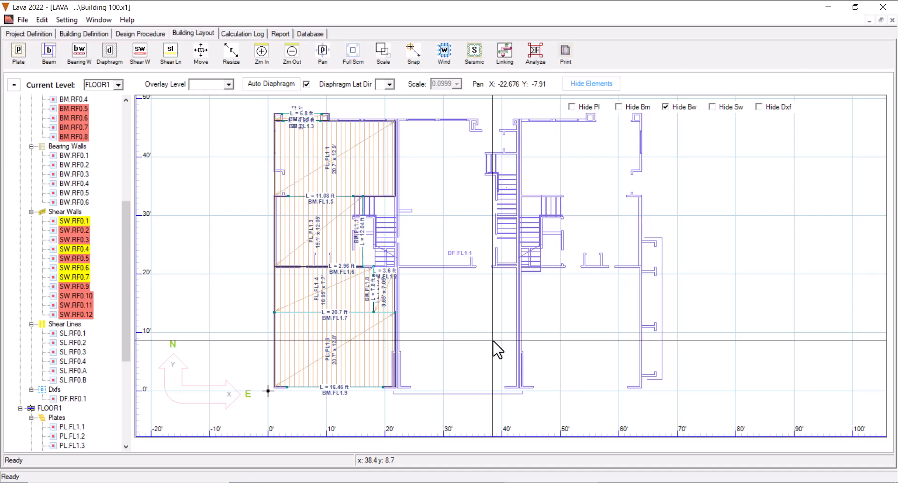
Step: Overlay the ROOF level and draw a north-south beam about 13.9 ft long along the west side of the middle unit's stairs
scroll(475, 181, "up", 2)
middle_click_drag(475, 181, 436, 223)
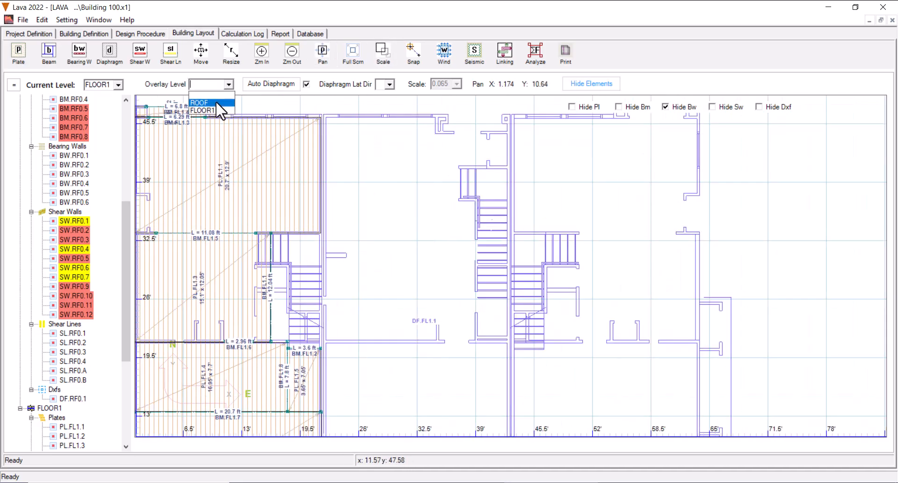
left_click(205, 102)
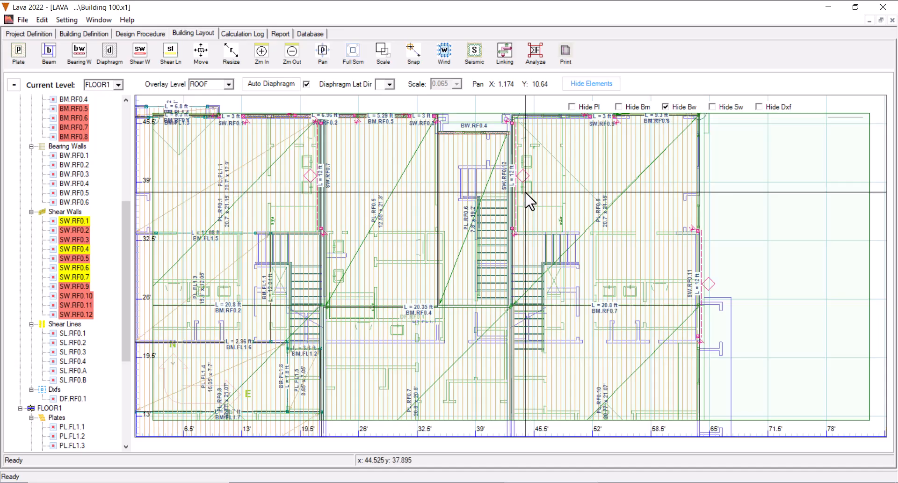
scroll(525, 192, "up", 2)
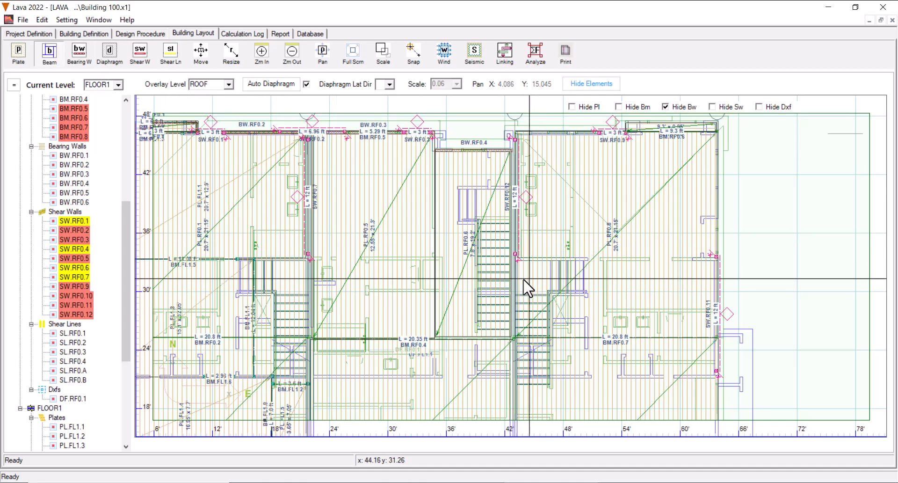
left_click(476, 196)
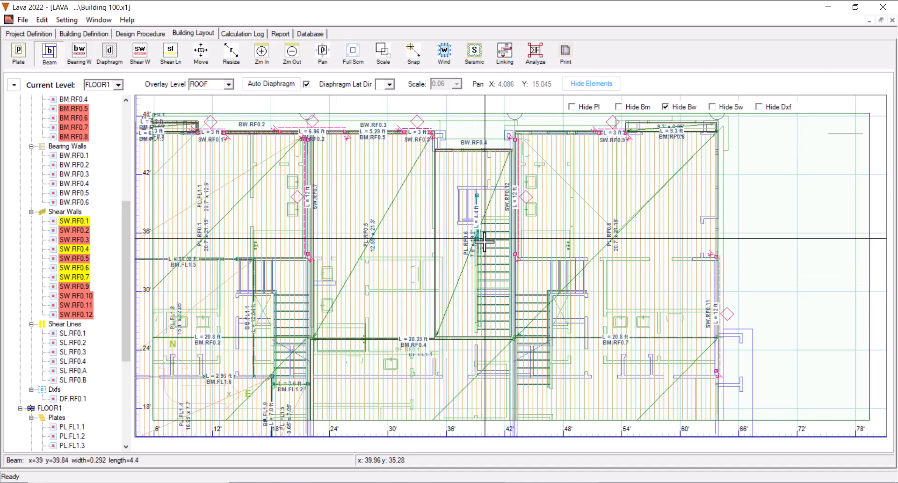
scroll(491, 331, "up", 3)
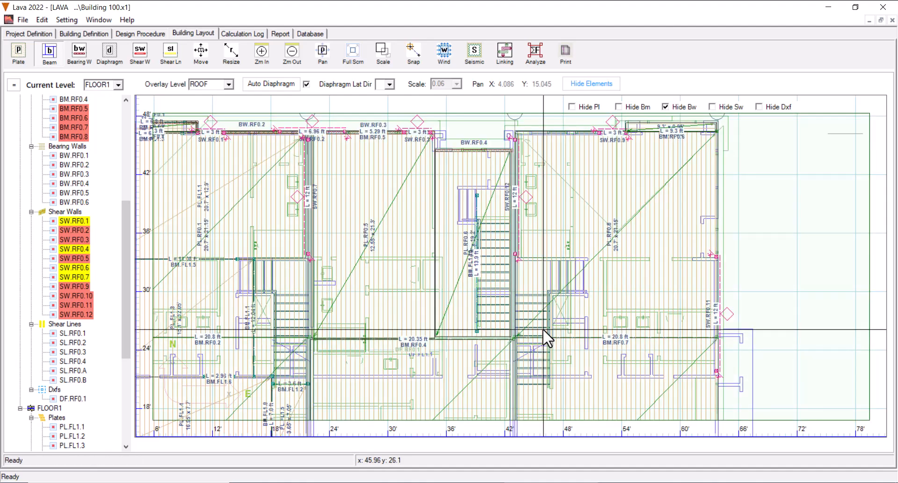
scroll(554, 364, "up", 1)
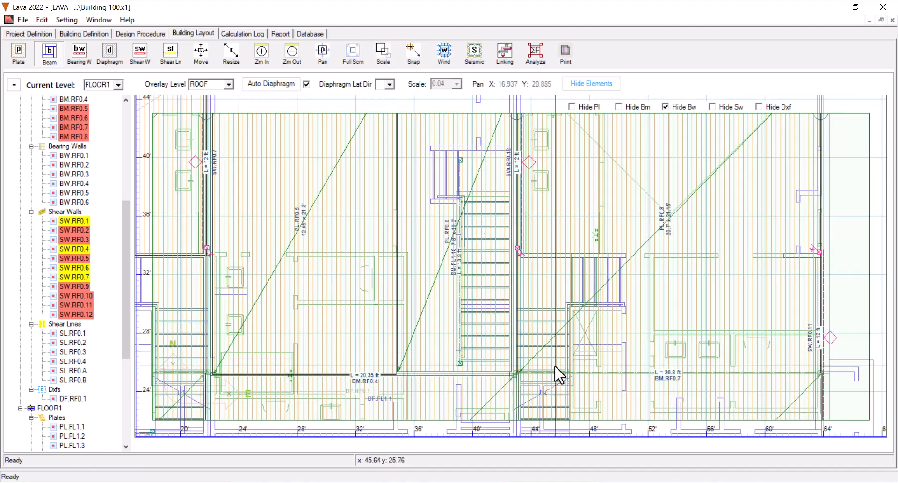
Step: Draw an east-west beam about 3.7 ft long across the north end of the middle unit's stairs and clear the ROOF overlay
middle_click_drag(554, 364, 535, 323)
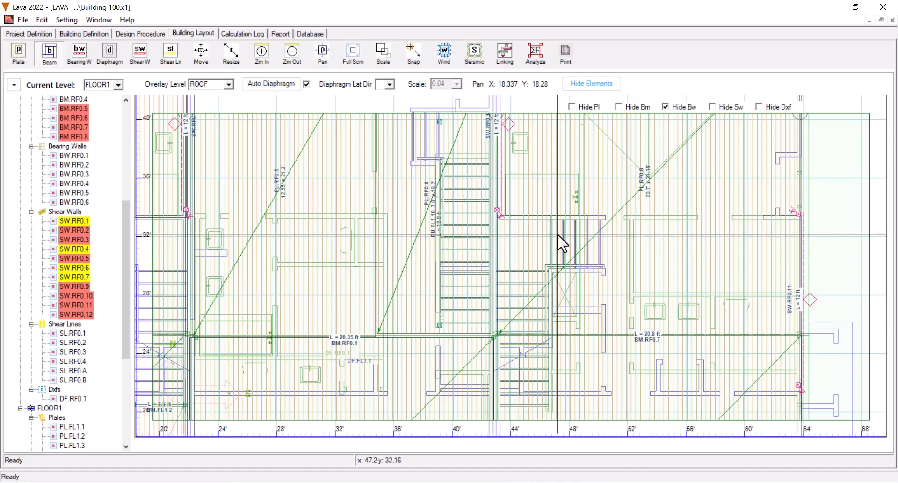
left_click_drag(445, 154, 492, 156)
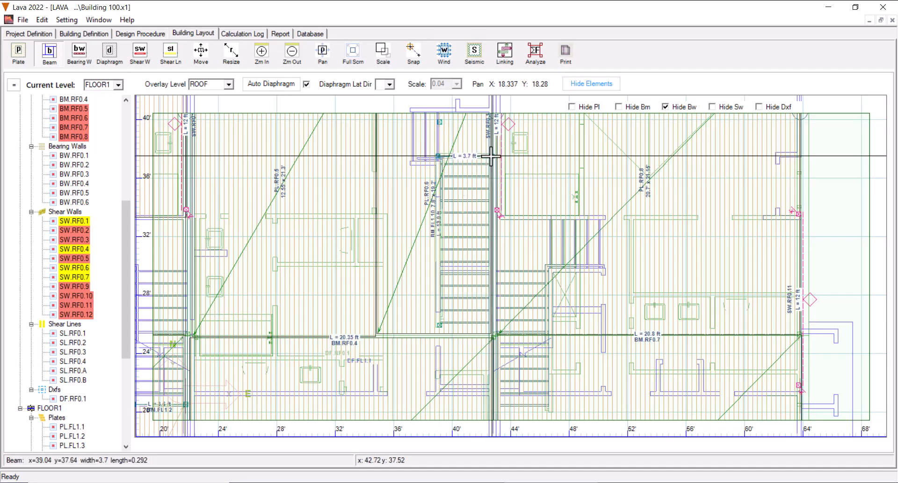
left_click(218, 96)
scroll(473, 161, "down", 2)
middle_click_drag(475, 162, 483, 202)
scroll(483, 202, "up", 1)
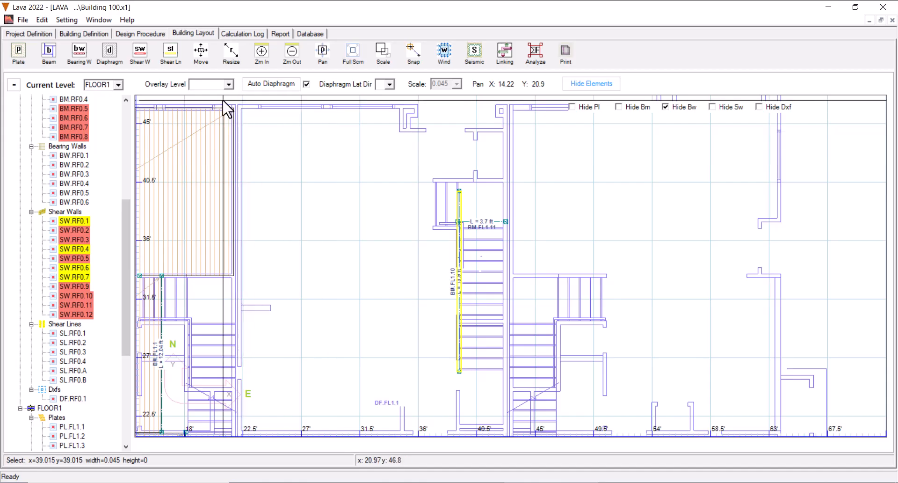
Step: Resize the north-south stair beam to about 7.47 ft, ending at the stair head, and the east-west stair beam to about 3.57 ft
left_click(239, 60)
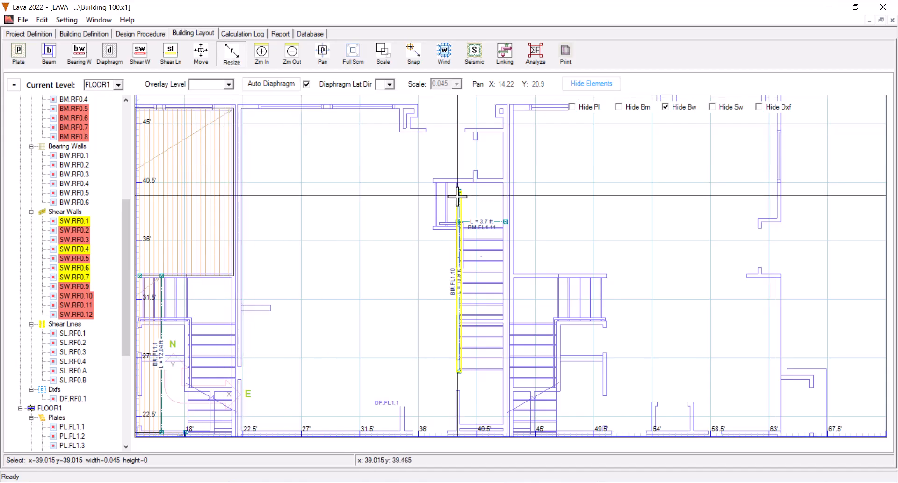
left_click_drag(459, 192, 459, 170)
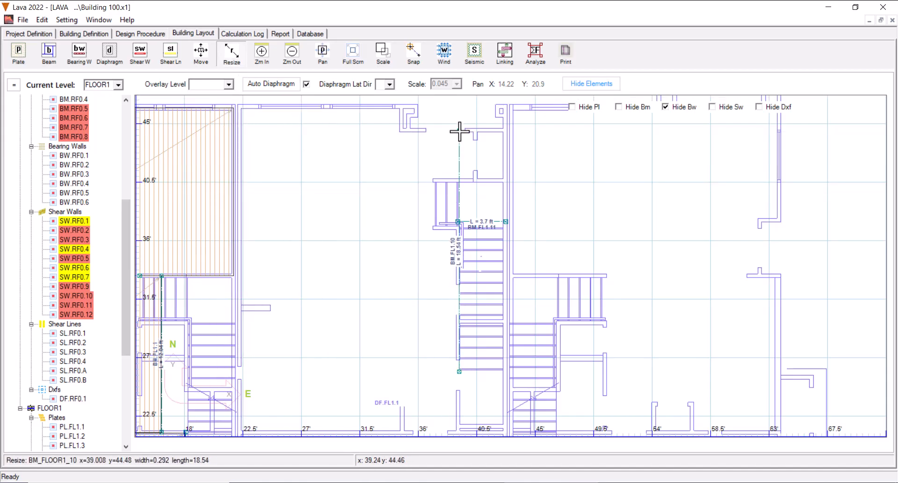
left_click_drag(460, 369, 460, 336)
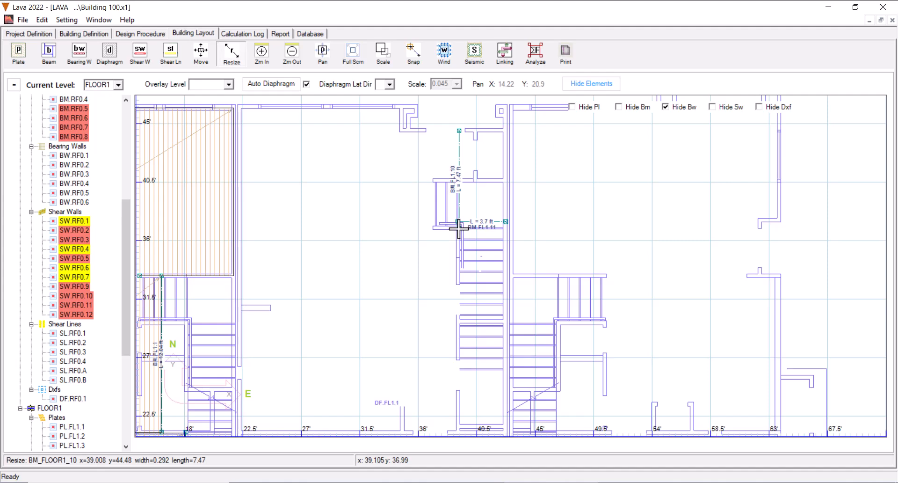
scroll(481, 230, "up", 2)
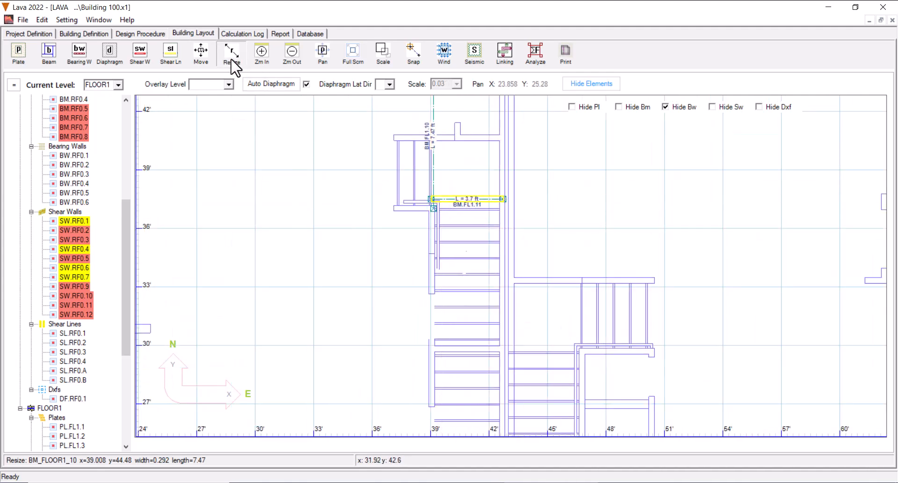
left_click_drag(432, 198, 440, 200)
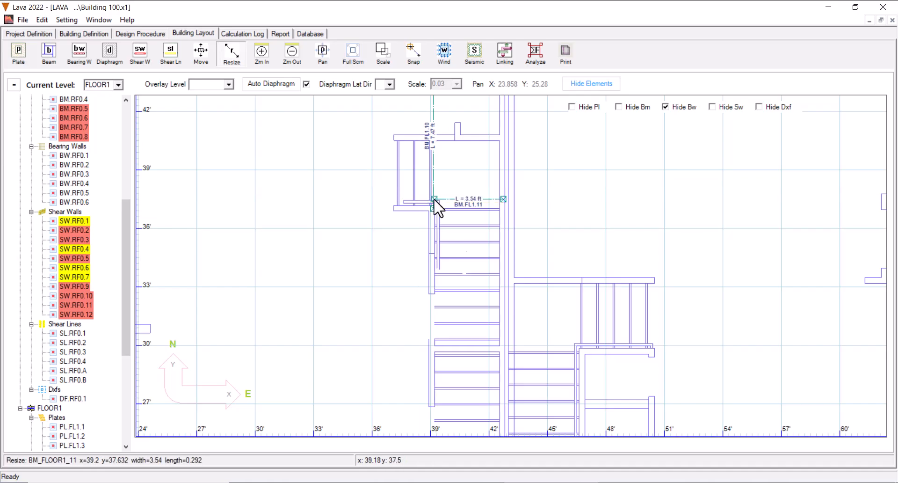
Step: Draw an east-west beam about 14.58 ft long from the short wall stub to the middle unit's stair wall
scroll(457, 250, "down", 2)
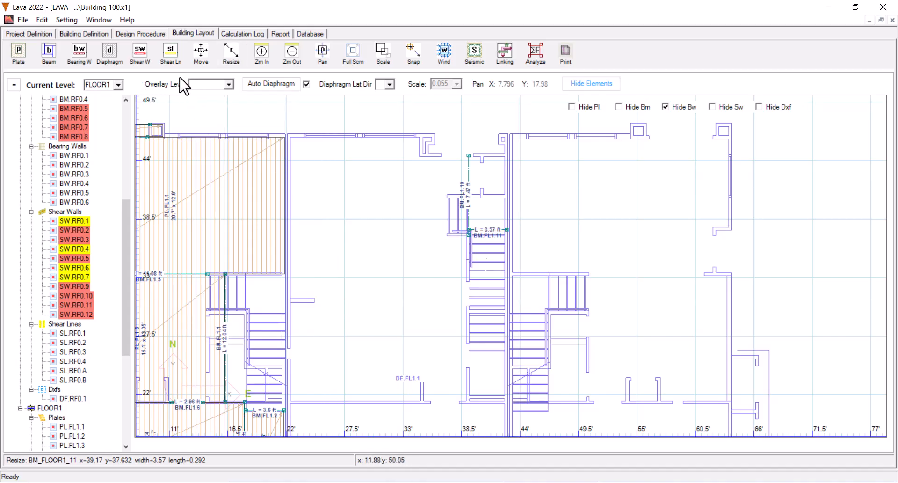
left_click(314, 300)
left_click(467, 300)
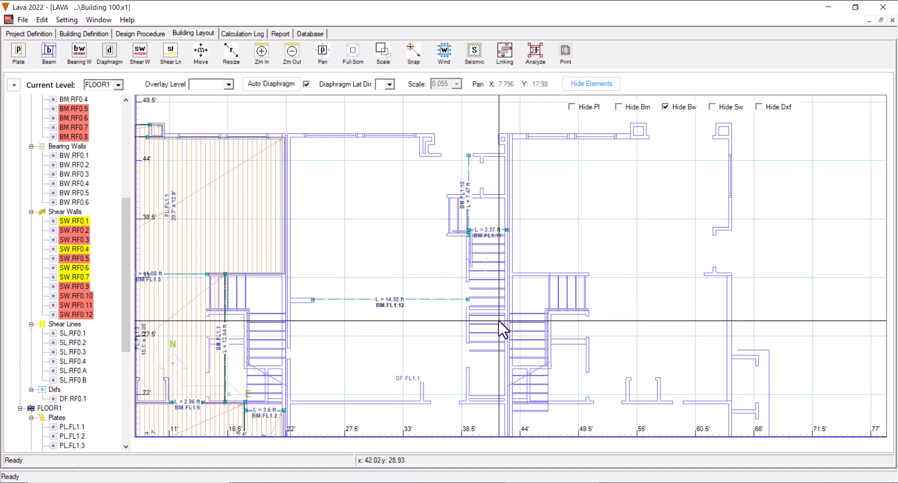
Step: Draw an east-west beam about 3.29 ft long across the north wall opening above the middle unit's stairs
scroll(435, 201, "up", 3)
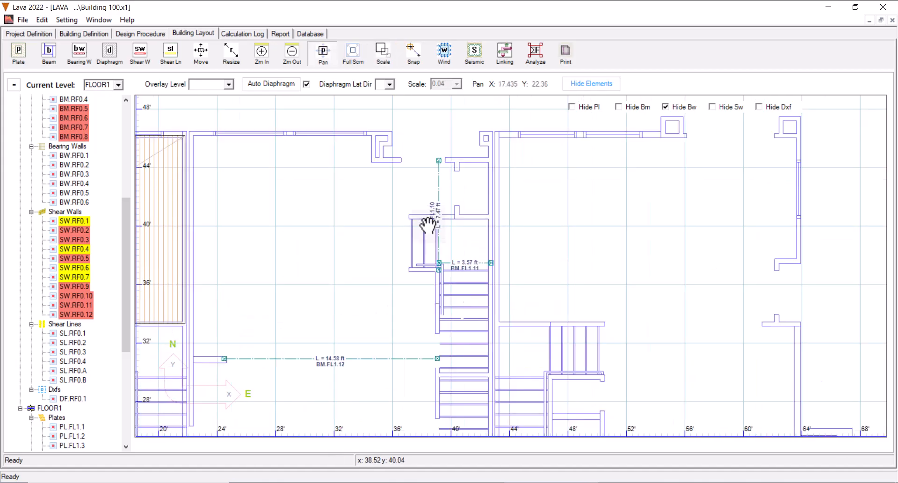
left_click(49, 52)
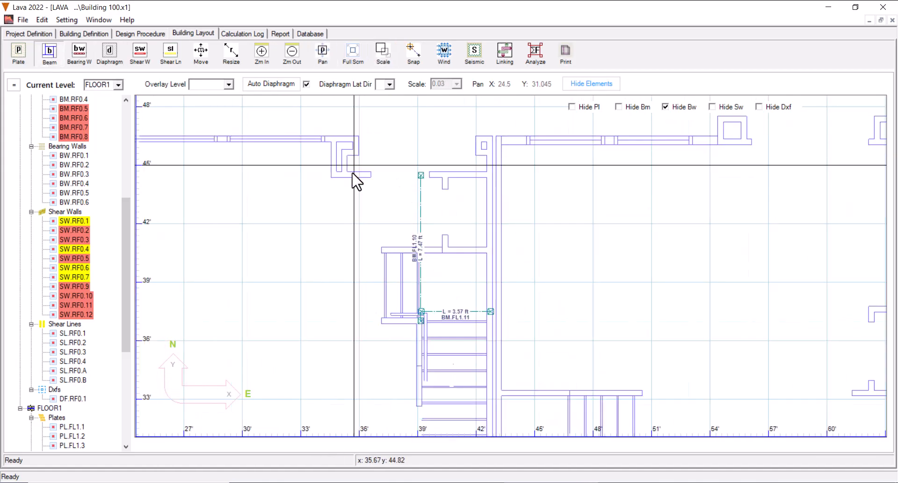
left_click(431, 175)
key("Escape")
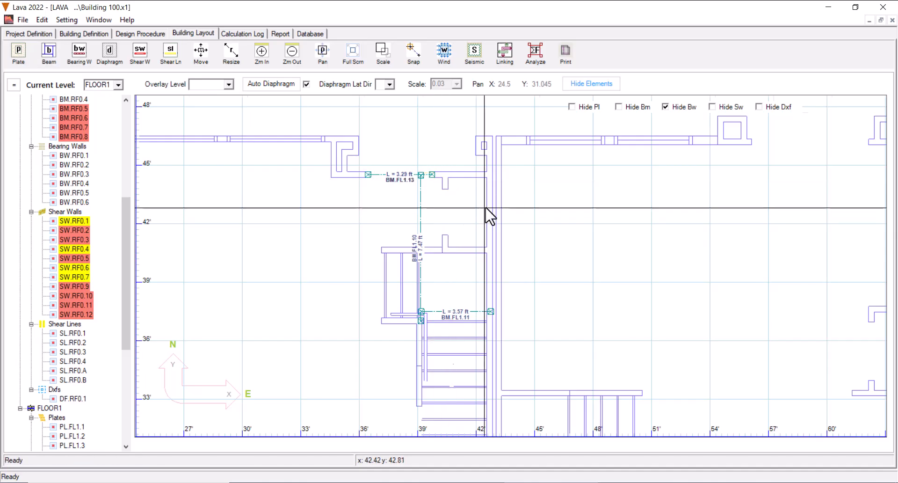
Step: Draw a floor plate about 12.5 × 15.4 ft from the middle unit's north wall to the 14.58 ft beam, spanning its long direction
scroll(491, 209, "down", 6)
scroll(475, 314, "up", 3)
middle_click_drag(484, 318, 501, 295)
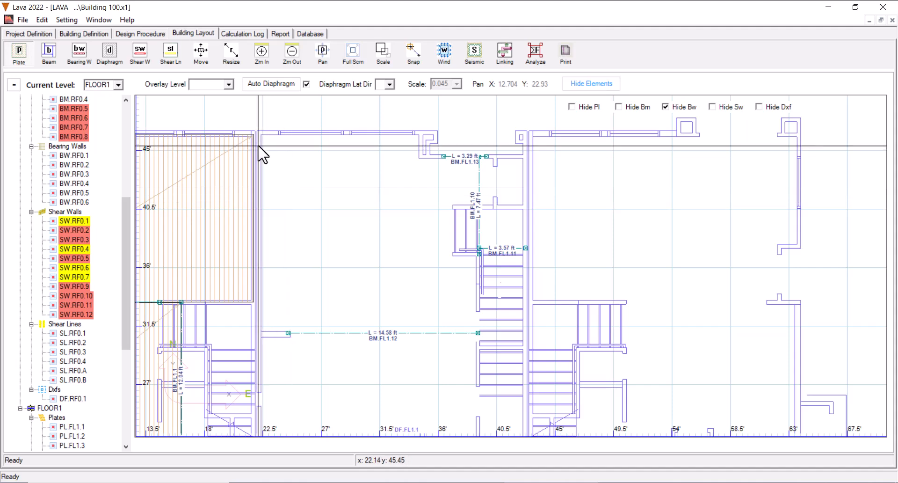
mouse_move(259, 134)
left_mouse_down()
mouse_move(343, 199)
mouse_move(405, 284)
mouse_move(421, 333)
left_mouse_up()
double_click(382, 261)
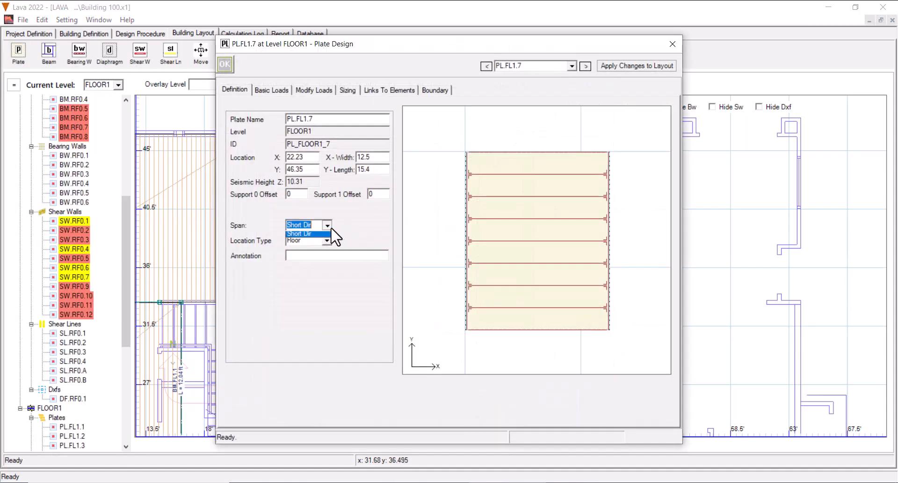
left_click(320, 235)
left_click(224, 65)
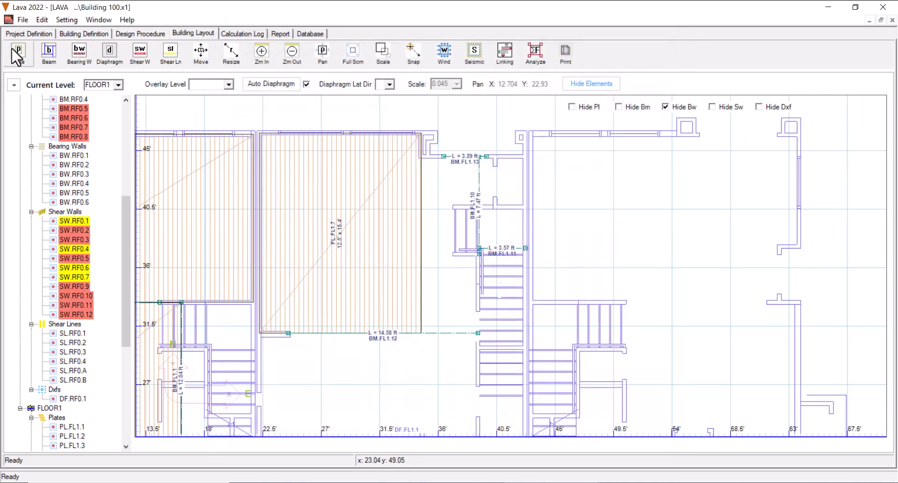
Step: Draw a floor plate about 4.4 × 13.65 ft between the 12.5 ft wide plate and the stair wall, spanning its long direction
left_click(20, 59)
left_click_drag(421, 157, 478, 332)
double_click(442, 236)
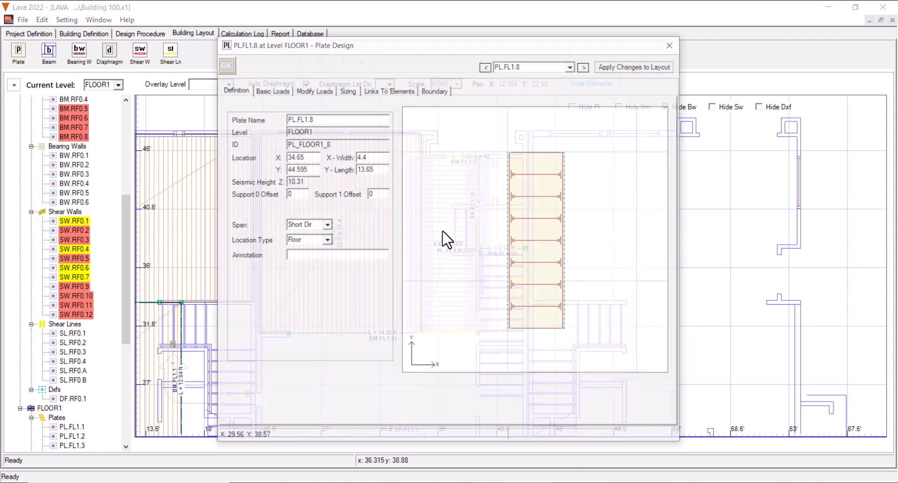
left_click(306, 235)
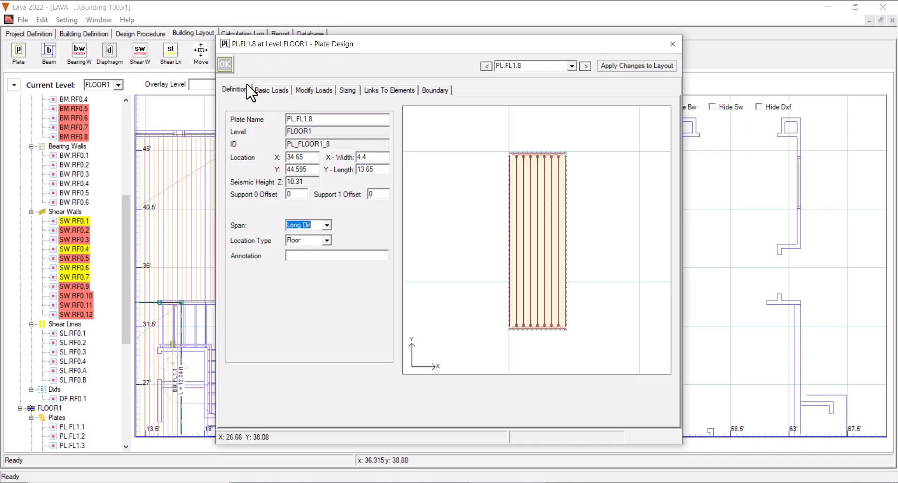
left_click(225, 64)
Step: Draw a floor plate about 3.6 × 7.05 ft north of the middle unit's stairs and set its span to Long Dir
scroll(473, 211, "up", 3)
left_click(469, 225)
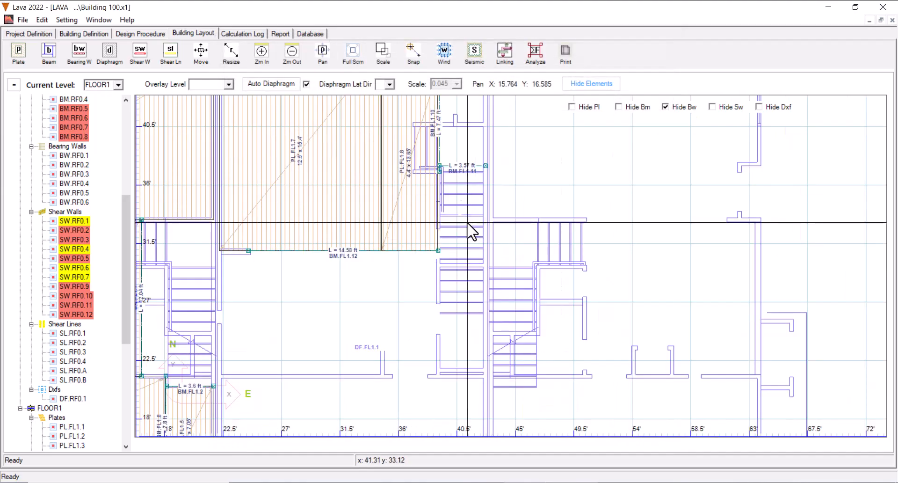
middle_click_drag(473, 192, 430, 287)
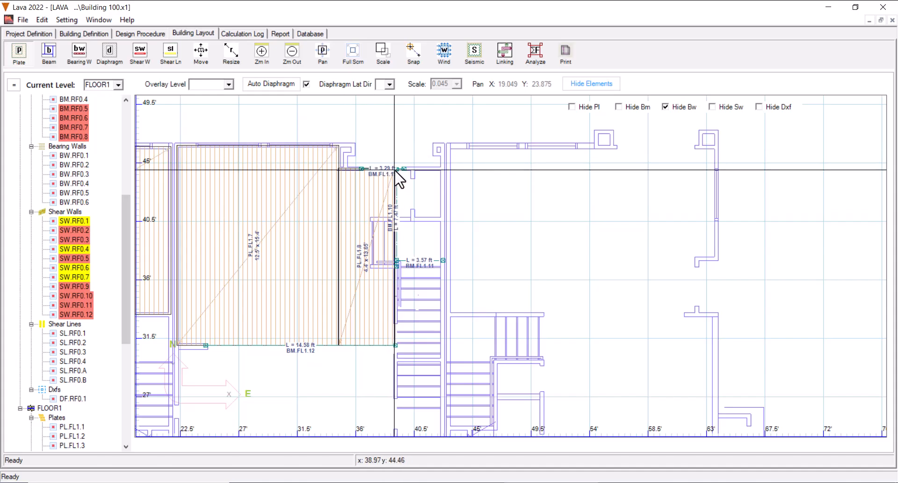
mouse_move(396, 168)
left_mouse_down()
mouse_move(440, 217)
mouse_move(442, 260)
left_mouse_up()
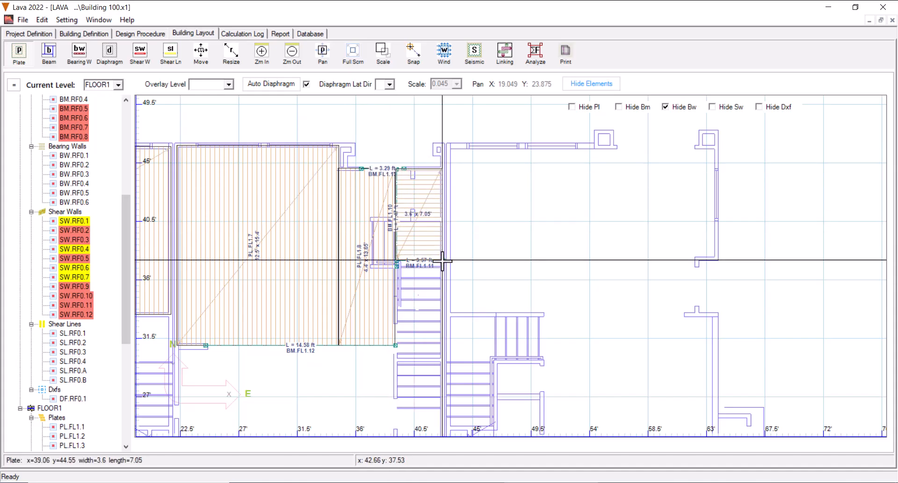
double_click(427, 220)
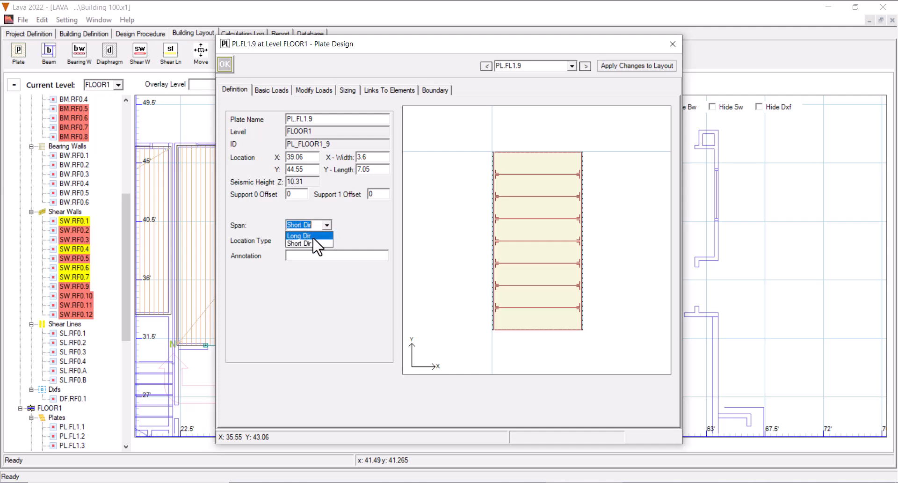
left_click(312, 235)
left_click(225, 65)
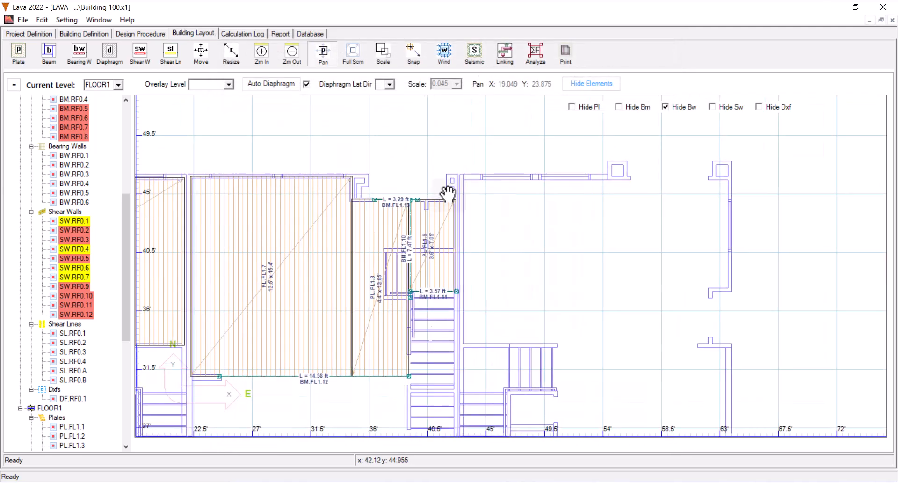
Step: Draw a plate about 7.95 × 1.8 ft in the middle unit's north recess, set its location type to Roof and review its basic loads
left_click(18, 53)
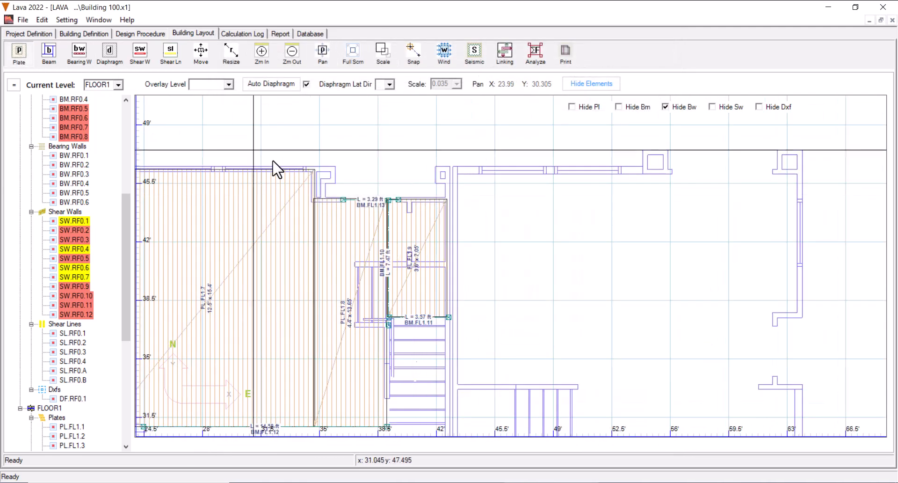
left_click(314, 169)
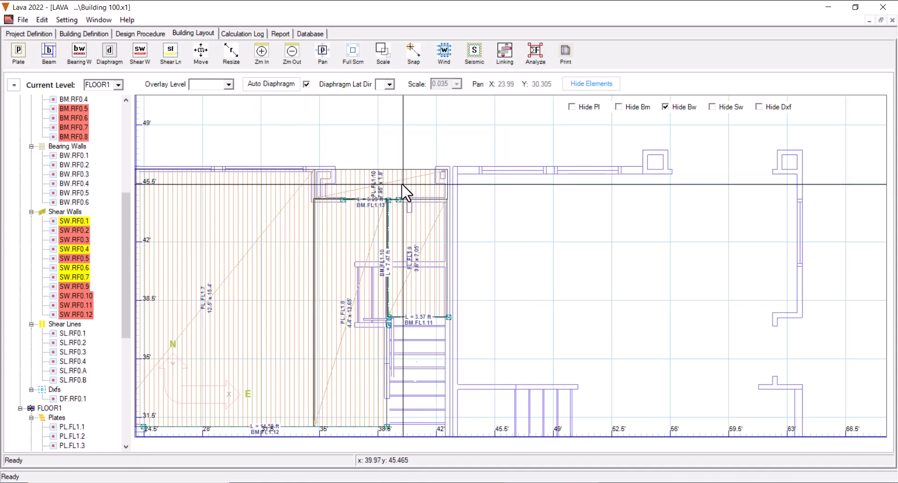
left_click(327, 240)
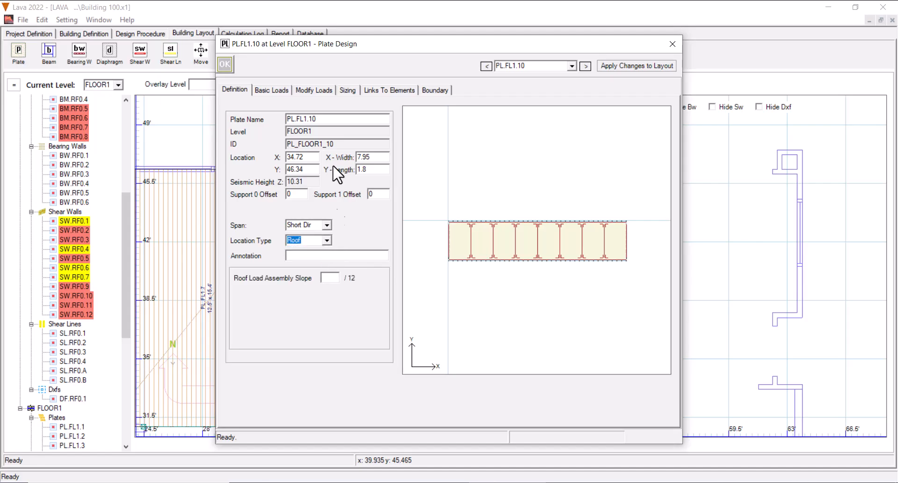
left_click(271, 90)
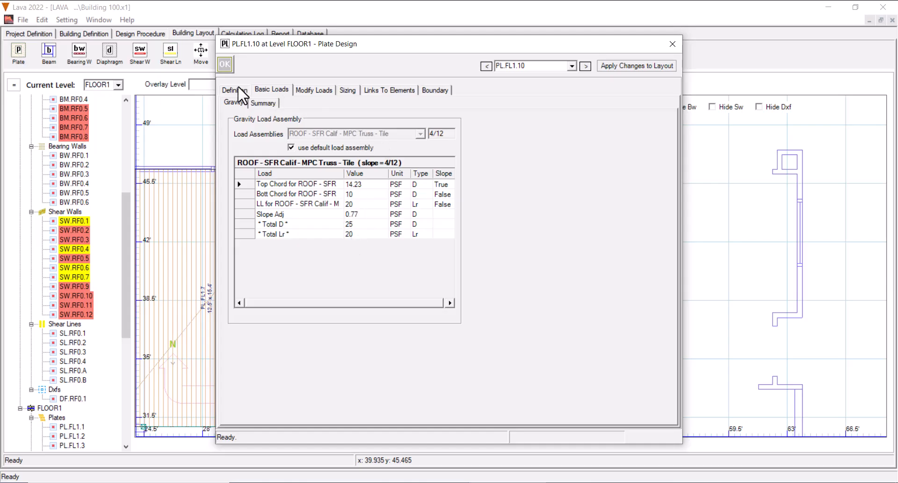
left_click(225, 65)
Step: Draw a floor plate about 16.9 × 9.7 ft in the middle unit, from the 14.58 ft beam south to the interior cross wall
scroll(484, 270, "down", 4)
middle_click_drag(477, 283, 482, 218)
scroll(460, 234, "up", 3)
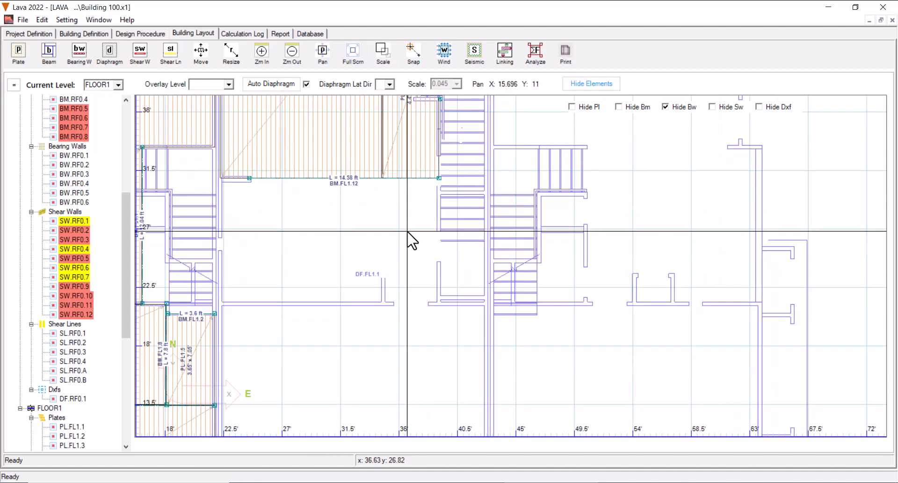
left_click(25, 59)
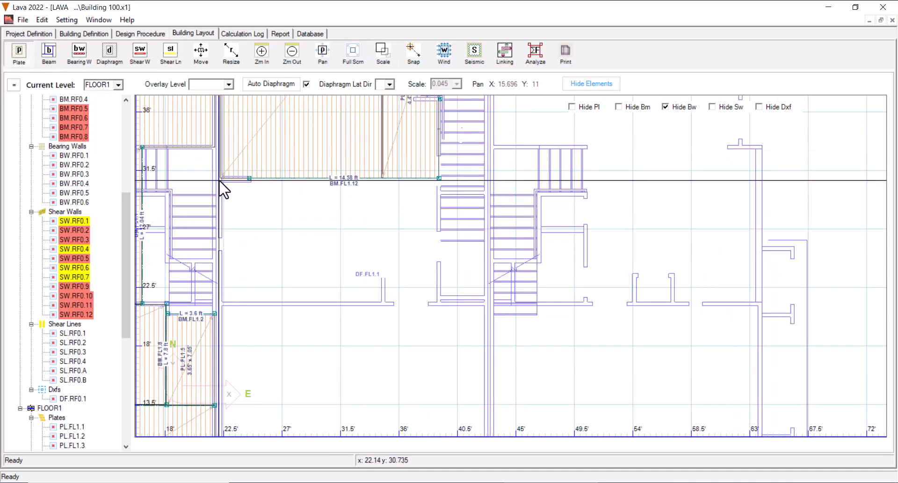
left_click_drag(219, 178, 439, 304)
Step: Overlay the ROOF level and draw a FLOOR1 beam about 16.2 ft long beneath the middle unit's south roof wall
scroll(461, 281, "down", 5)
middle_click_drag(492, 306, 484, 142)
scroll(480, 266, "up", 4)
middle_click_drag(478, 282, 483, 269)
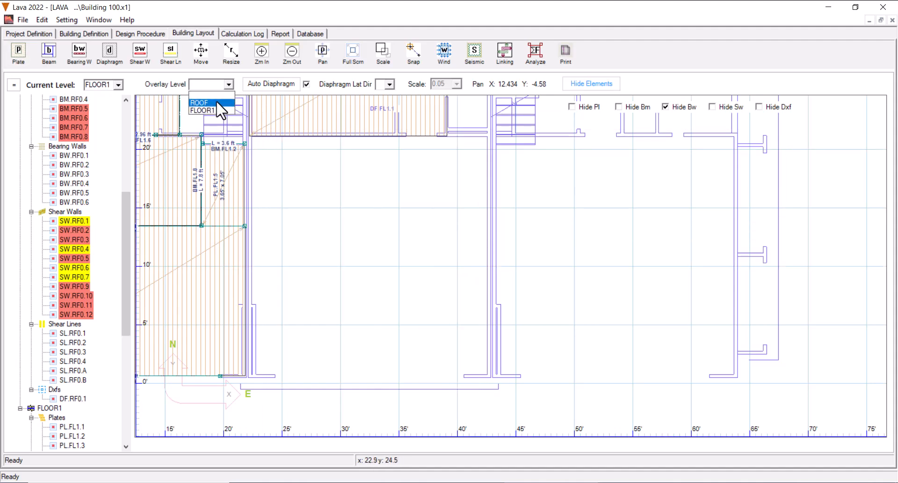
left_click(217, 103)
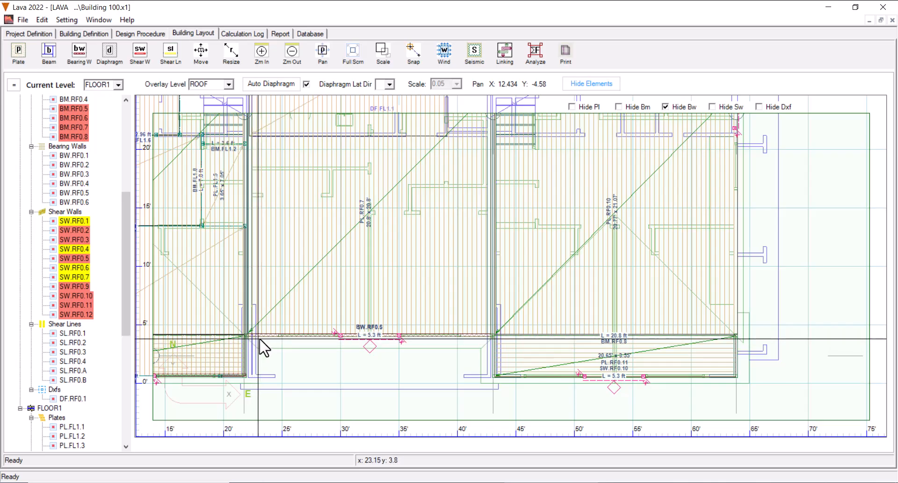
left_click(49, 53)
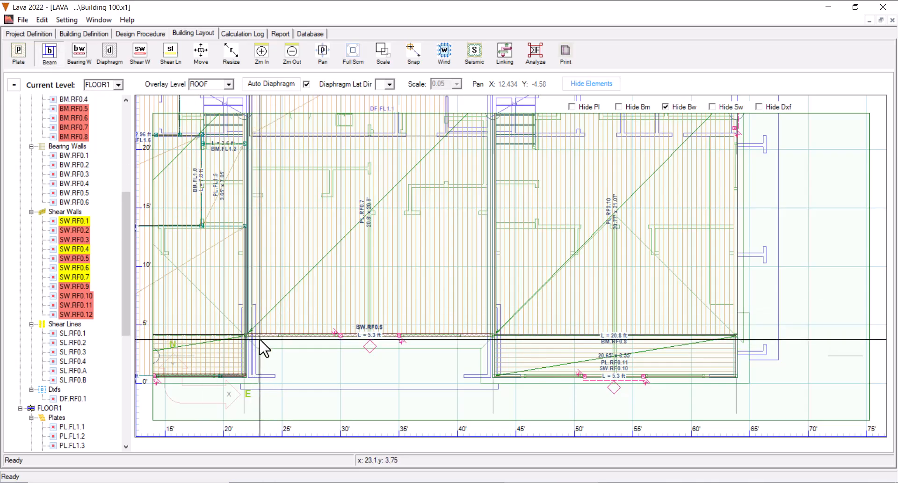
left_click(265, 336)
left_click(454, 335)
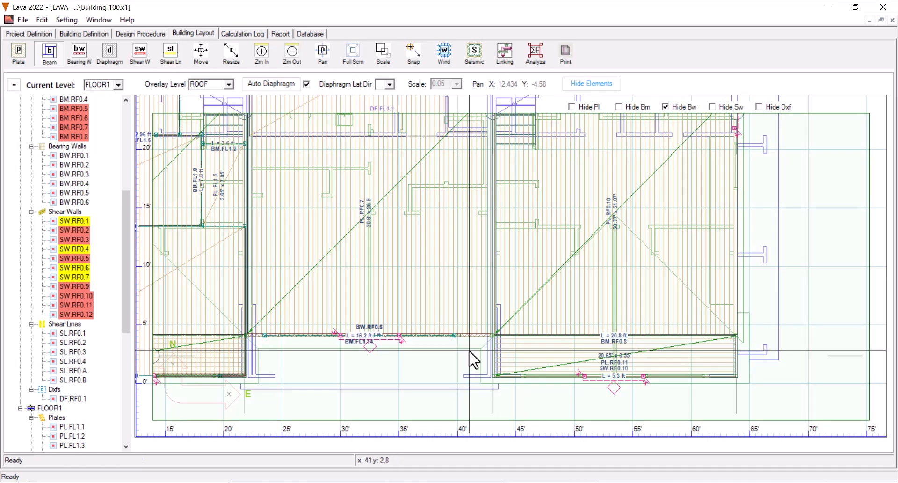
Step: Clear the overlay level and stretch both ends of the middle unit's south beam to the party walls, about 20.4 ft long
left_click(223, 95)
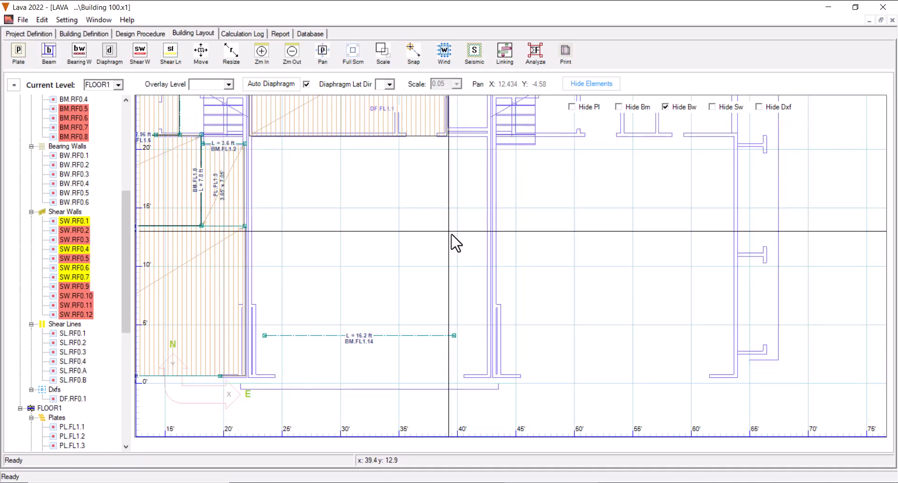
left_click(361, 336)
left_click(231, 52)
left_click_drag(267, 340, 248, 340)
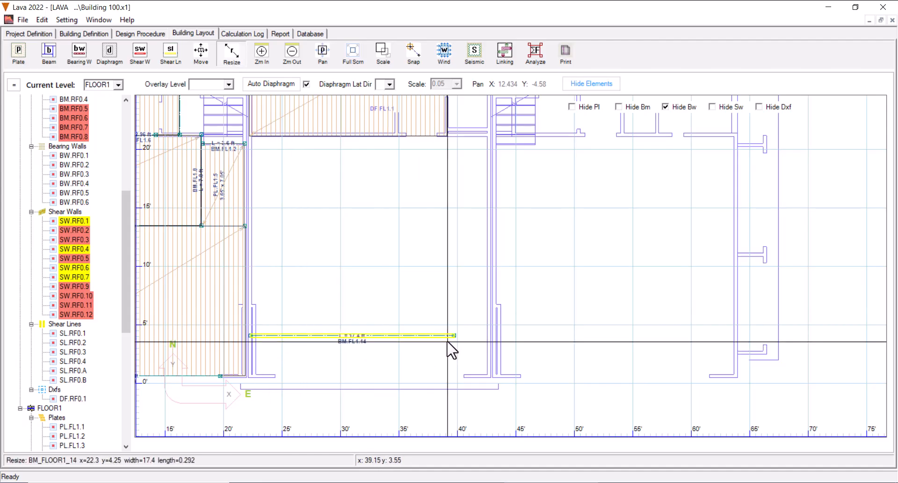
left_click_drag(453, 336, 487, 335)
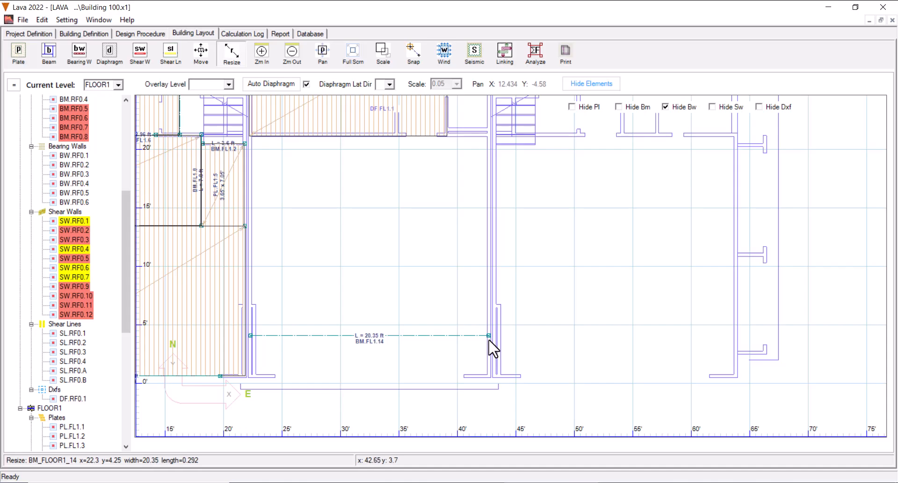
key("Escape")
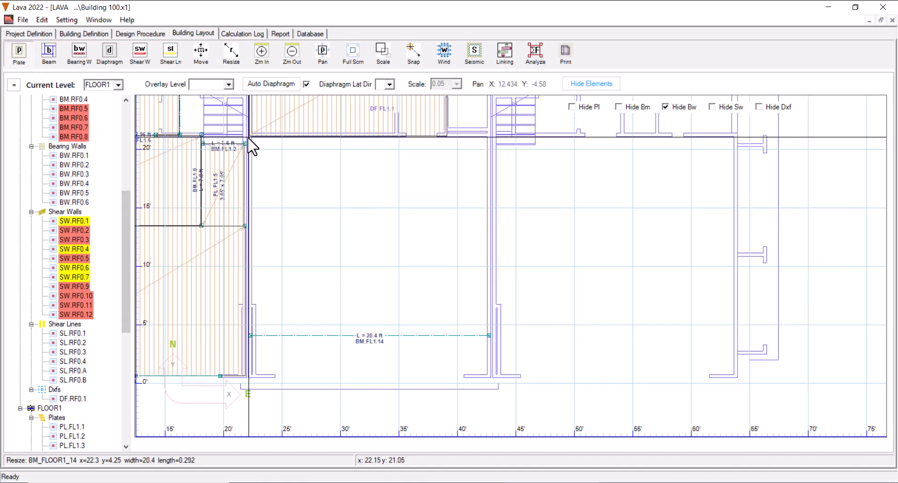
Step: Draw plates about 20.6 × 17.05 ft north and 20.55 × 3.55 ft south of the middle unit's 20.4 ft beam
mouse_move(250, 136)
left_mouse_down()
mouse_move(460, 297)
mouse_move(490, 334)
left_mouse_up()
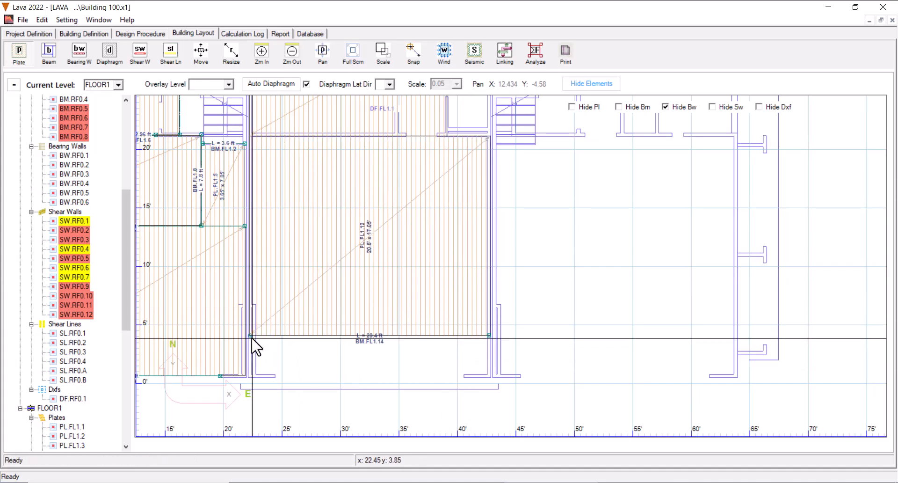
left_click_drag(251, 336, 489, 377)
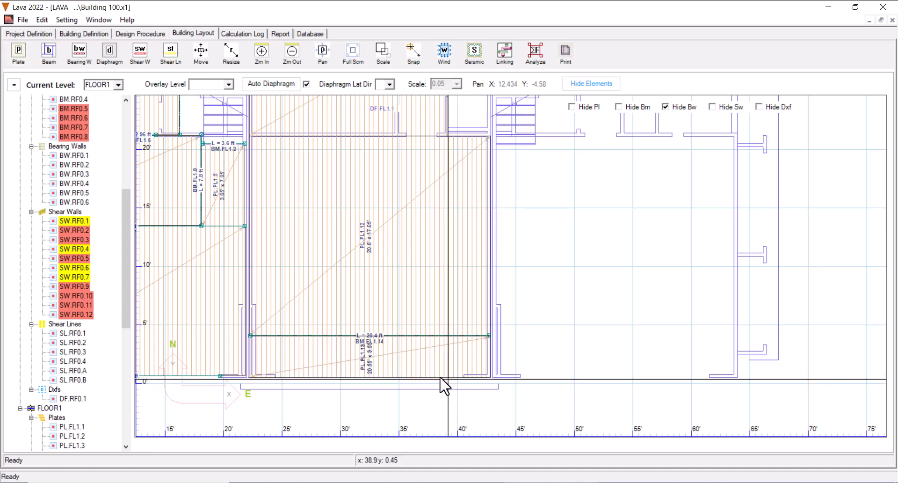
Step: Try the DECK IN - SFR Calif. - I-joist - Elastiomeric load assembly on the 20.55 × 3.55 ft plate
double_click(399, 354)
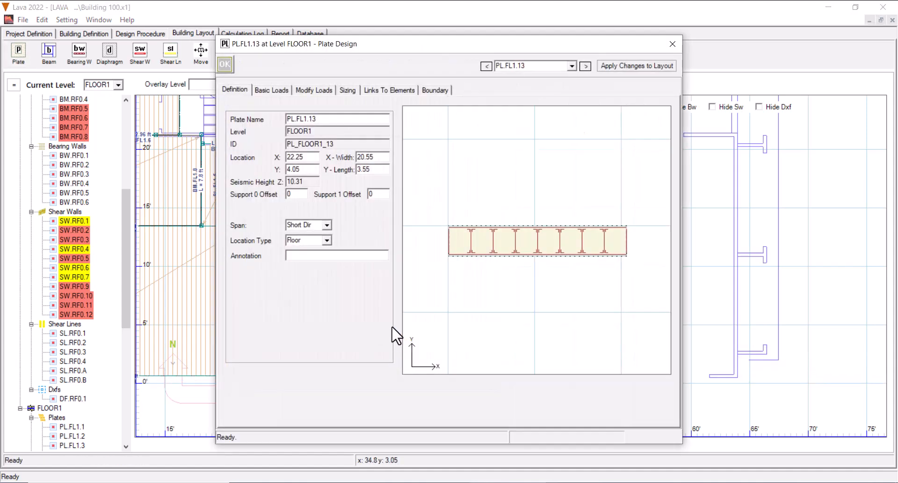
left_click(272, 90)
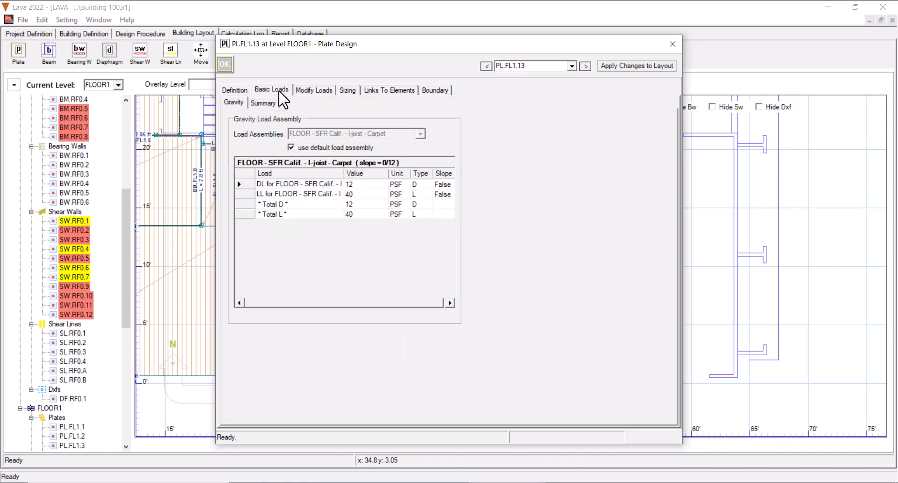
left_click(420, 134)
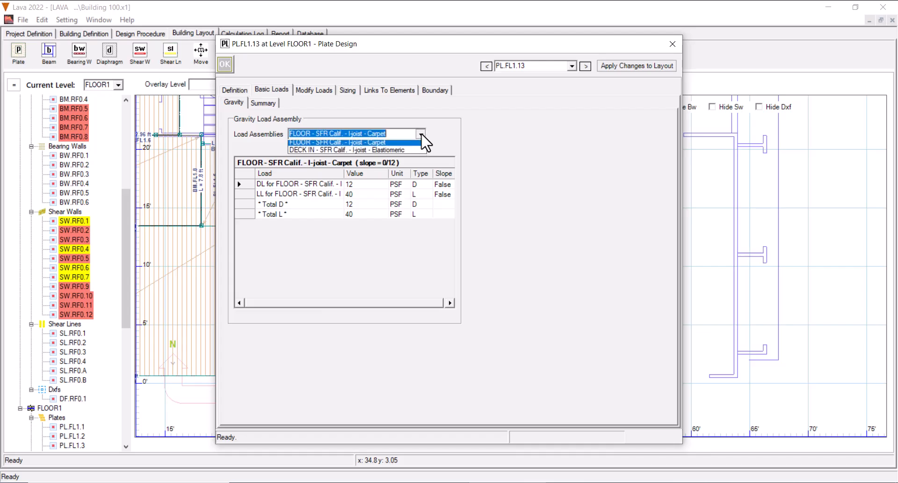
left_click(399, 150)
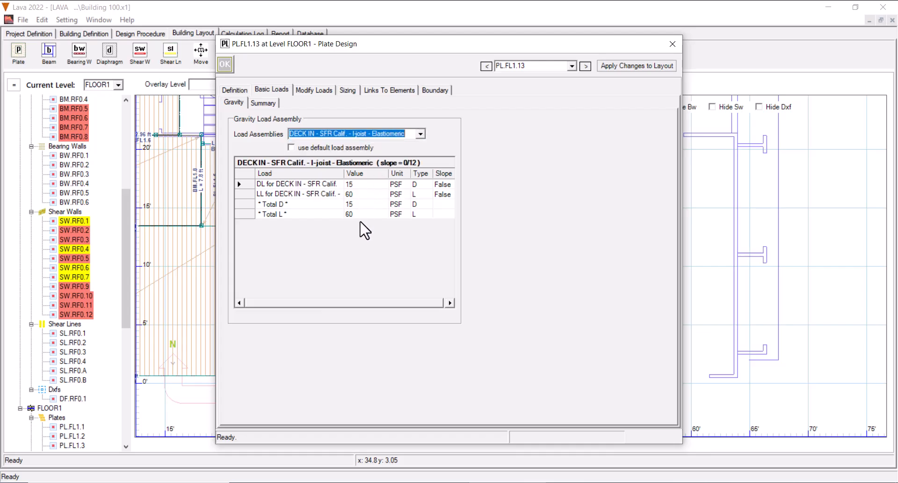
Step: Set the 20.55 × 3.55 ft plate's location type to Roof, review its basic loads and accept the plate design
left_click(235, 90)
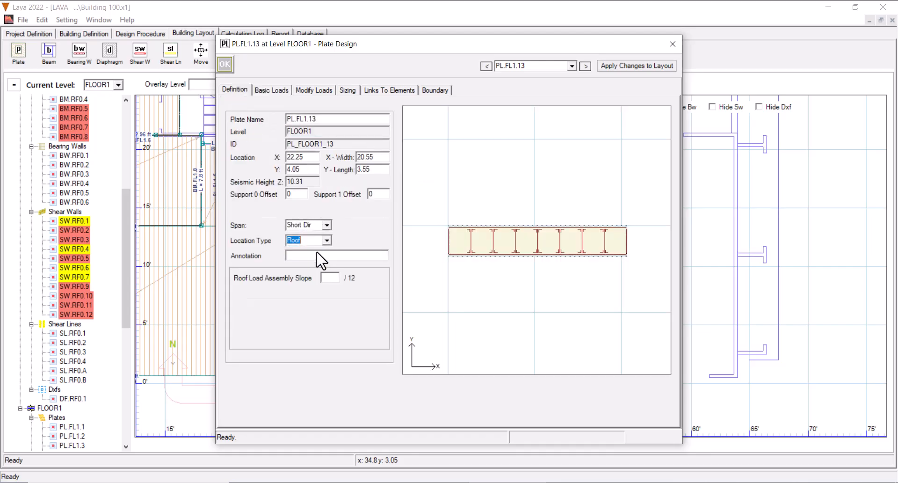
left_click(276, 91)
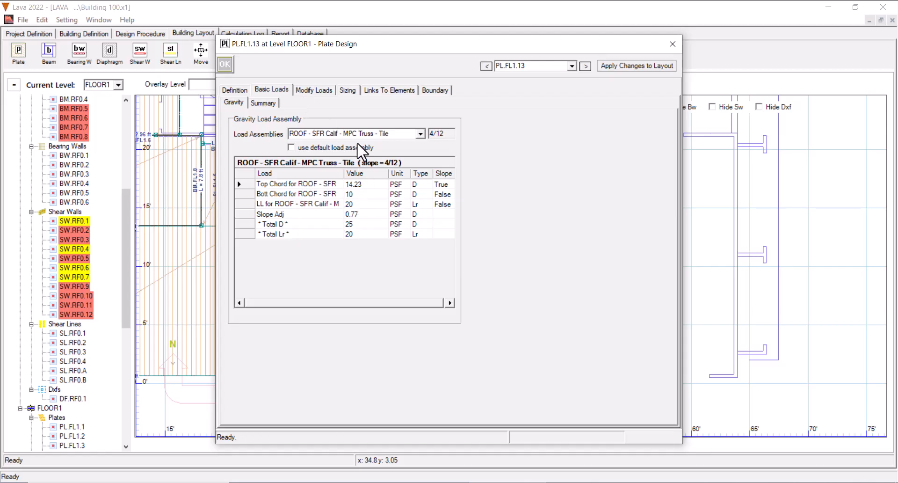
left_click(224, 64)
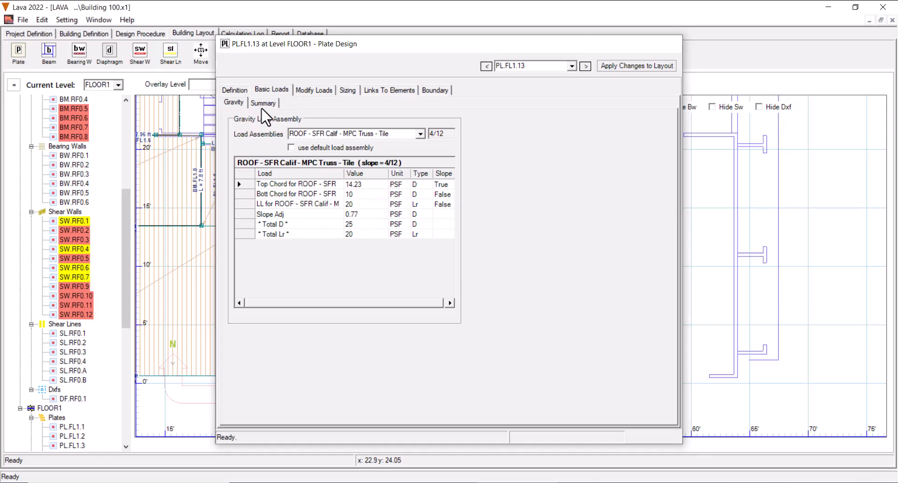
Step: Draw two X-direction diaphragms across all three units, about 62.7 × 24.9 ft to the north and 62.7 × 20.9 ft to the south
scroll(410, 247, "down", 1)
middle_click_drag(384, 230, 390, 259)
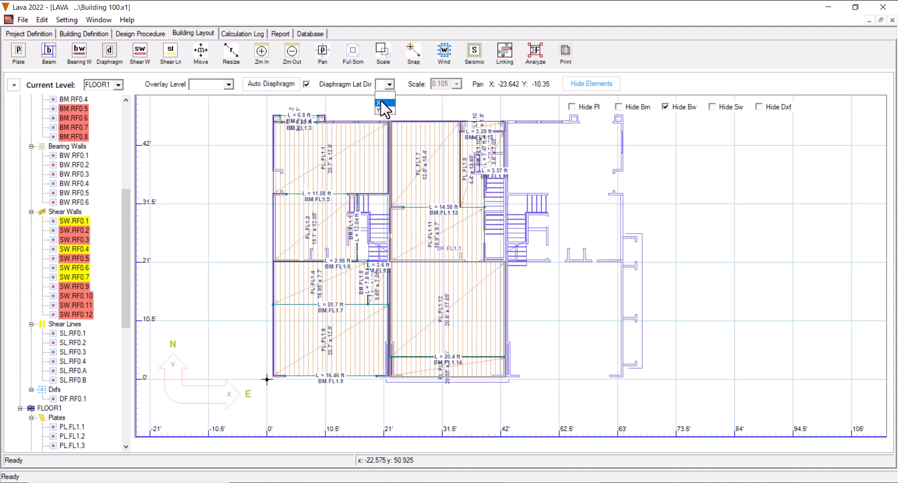
left_click(381, 103)
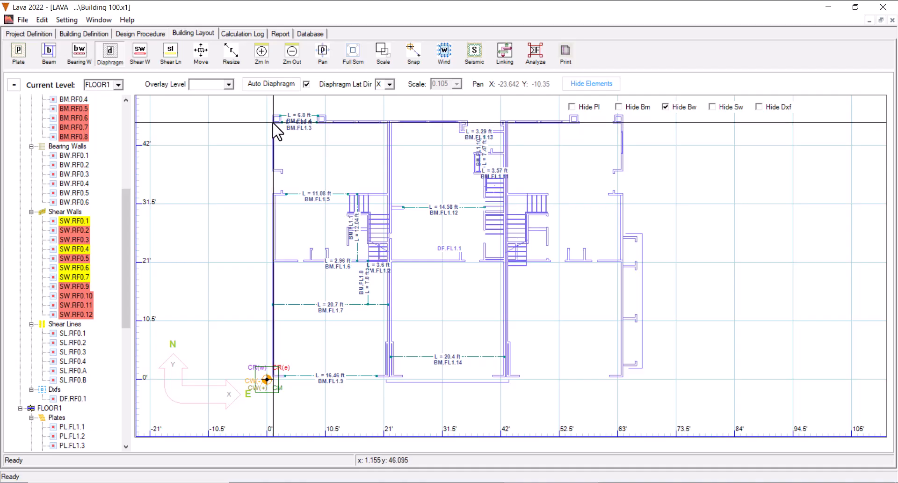
mouse_move(273, 122)
left_mouse_down()
mouse_move(355, 143)
mouse_move(622, 262)
left_mouse_up()
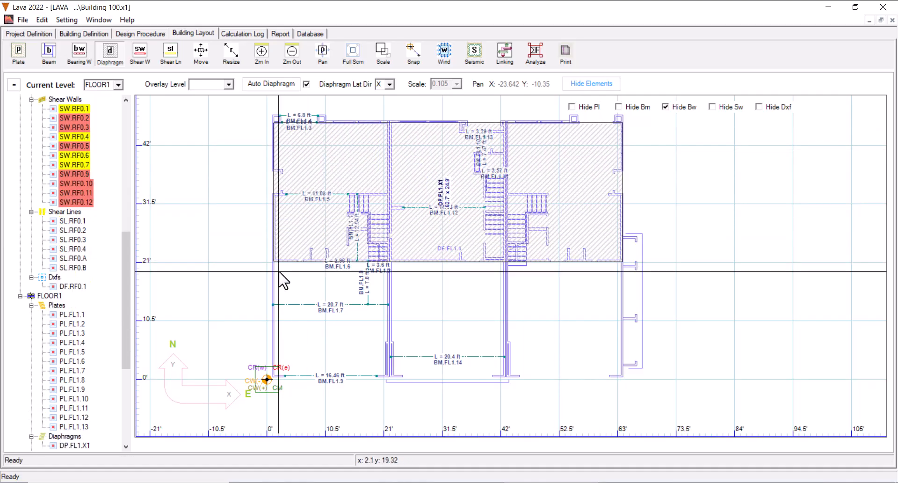
mouse_move(274, 263)
left_mouse_down()
mouse_move(438, 327)
mouse_move(623, 377)
left_mouse_up()
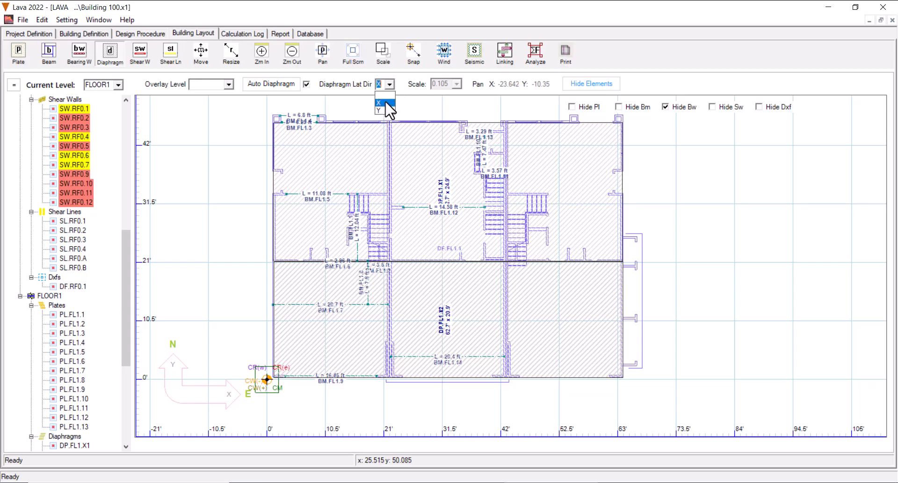
Step: Draw Y-direction diaphragms about 21.05 × 46 ft over the west unit and 20.45 × 46 ft over the middle unit
left_click(384, 111)
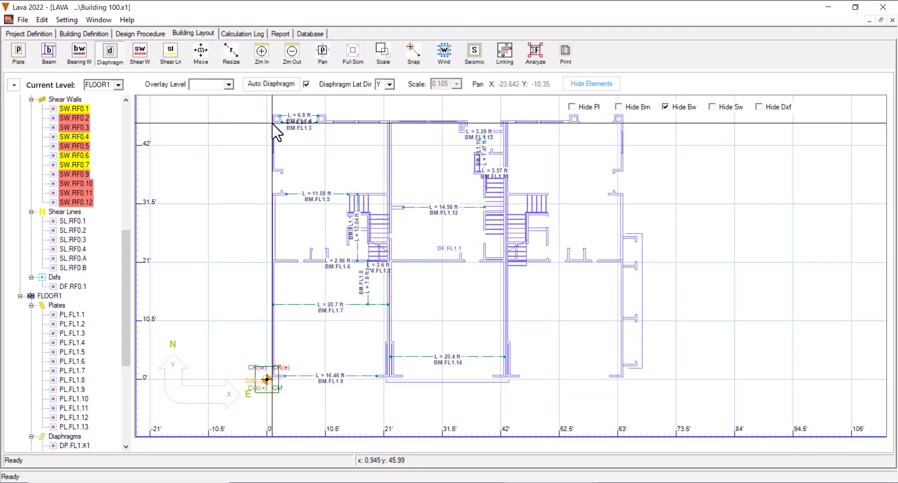
mouse_move(274, 122)
left_mouse_down()
mouse_move(383, 205)
mouse_move(390, 375)
left_mouse_up()
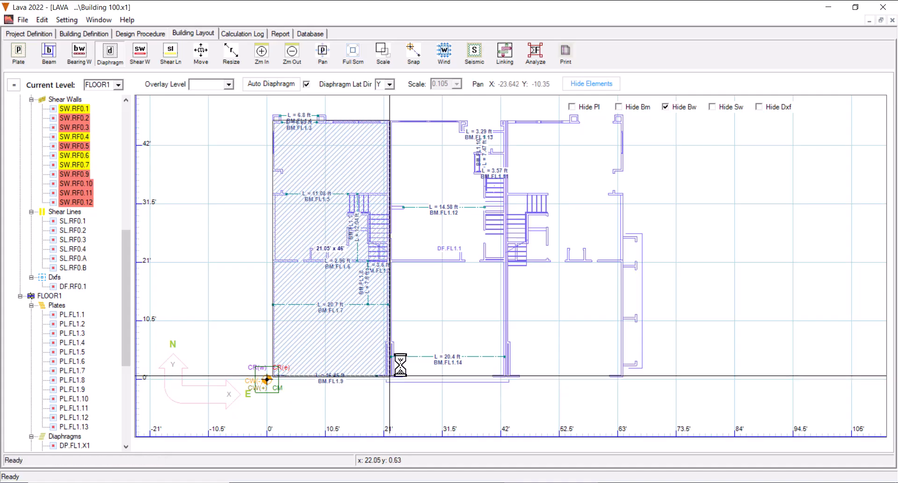
mouse_move(391, 122)
left_mouse_down()
mouse_move(537, 295)
mouse_move(504, 377)
left_mouse_up()
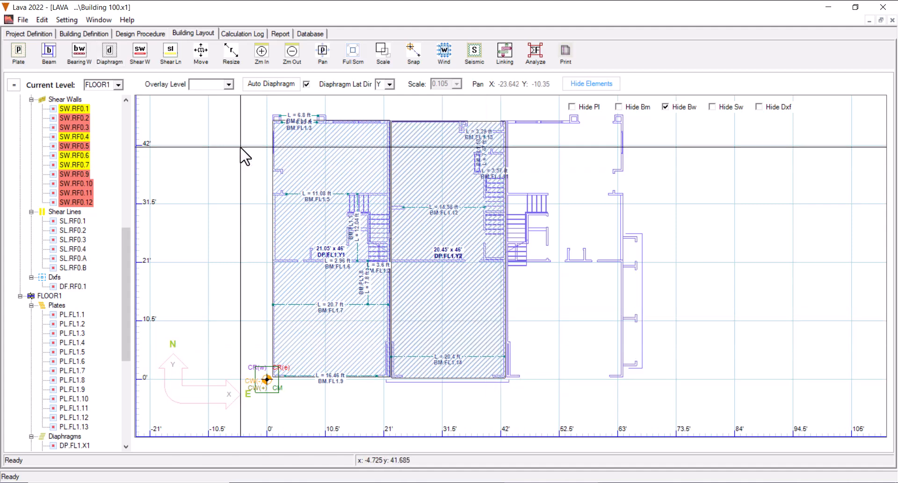
Step: Draw a shear wall about 2.2 ft long on the west unit's north wall, just east of the 6.29 ft beam
left_click(140, 61)
middle_click_drag(347, 173, 424, 242)
scroll(364, 200, "up", 9)
middle_click_drag(347, 173, 445, 257)
scroll(361, 205, "up", 6)
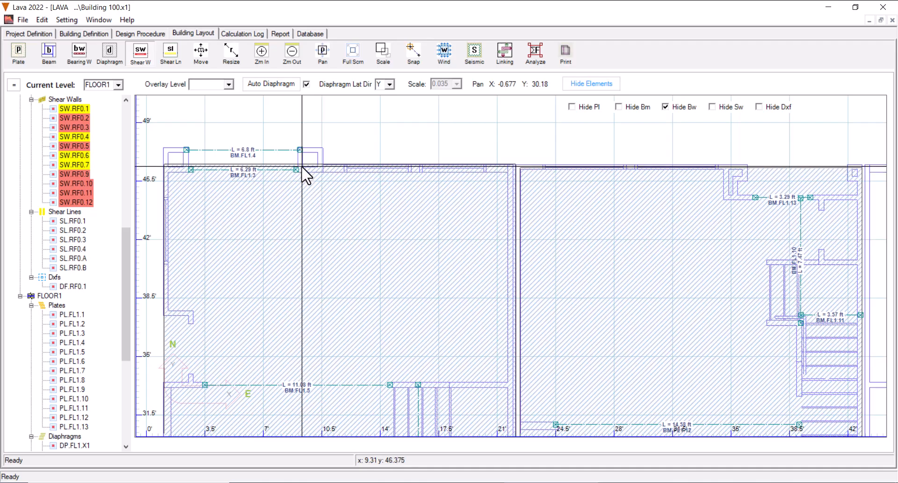
left_click(302, 170)
left_click(338, 174)
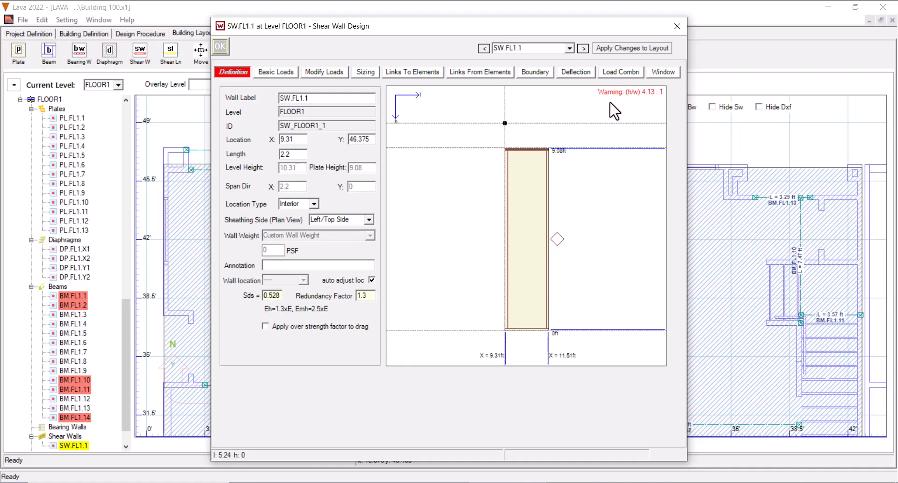
Step: Set the 2.2 ft shear wall's wall type to Simp Wood High Str and accept the design
left_click(365, 73)
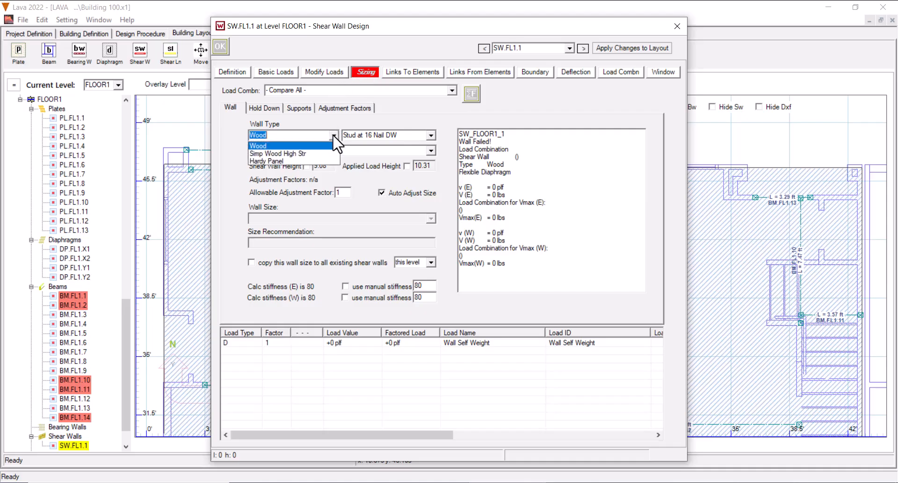
left_click(319, 154)
left_click(413, 190)
left_click(225, 50)
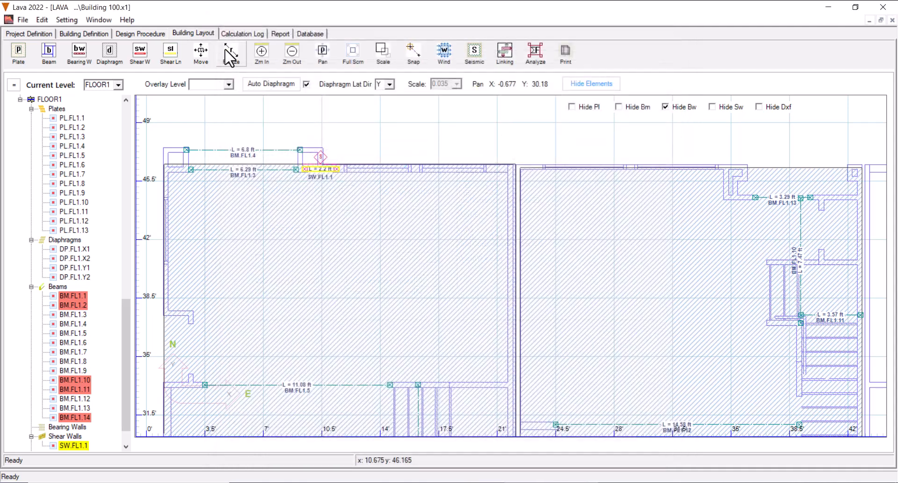
Step: Copy the 2.2 ft shear wall and paste it on the north wall where the west and middle units meet
right_click(327, 172)
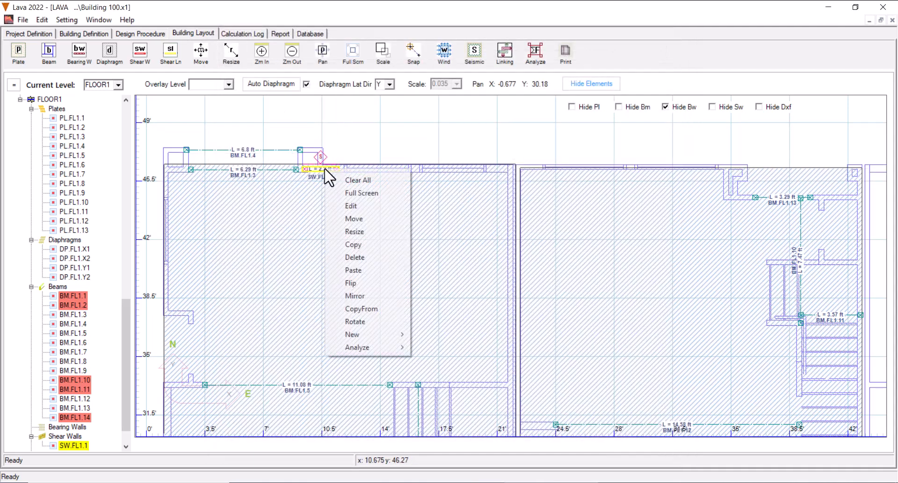
left_click(367, 246)
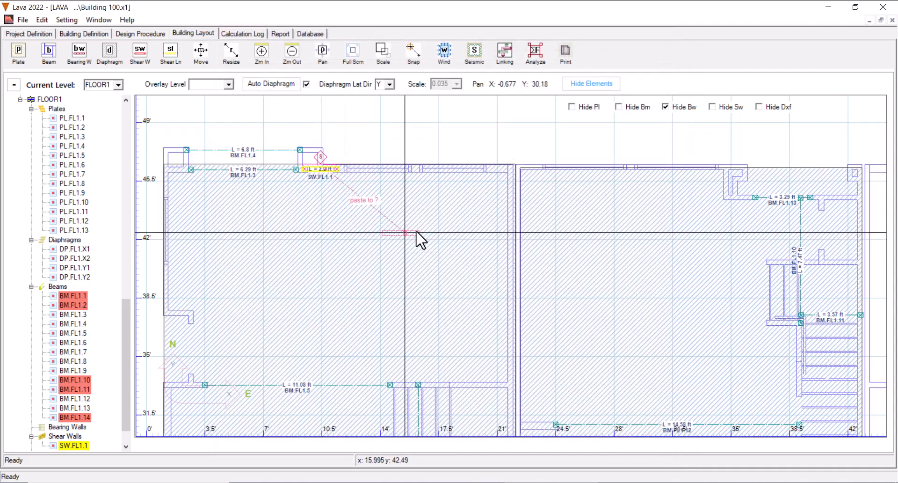
right_click(520, 167)
left_click(558, 267)
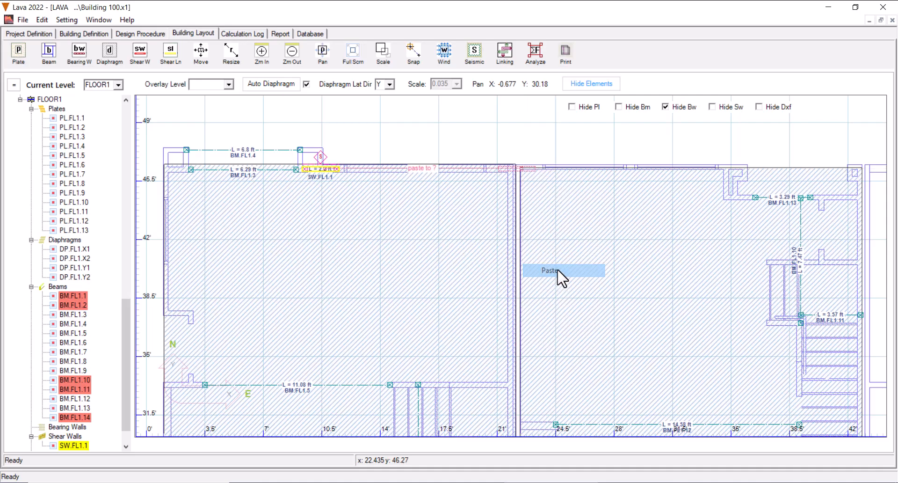
Step: Draw a shear wall on the west unit's middle wall, just west of the 2.96 ft beam, with a length of 4 ft
scroll(531, 261, "down", 8)
middle_click_drag(550, 263, 485, 171)
middle_click_drag(495, 294, 516, 215)
left_click(387, 238)
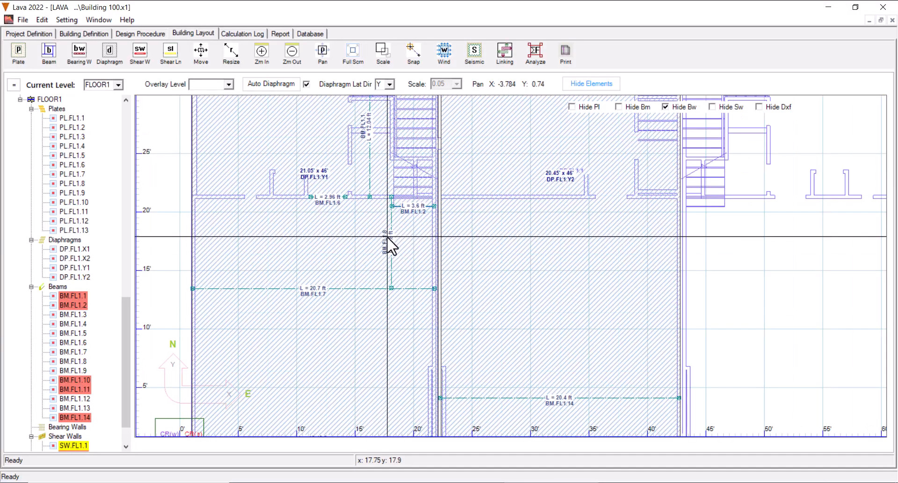
left_click(142, 57)
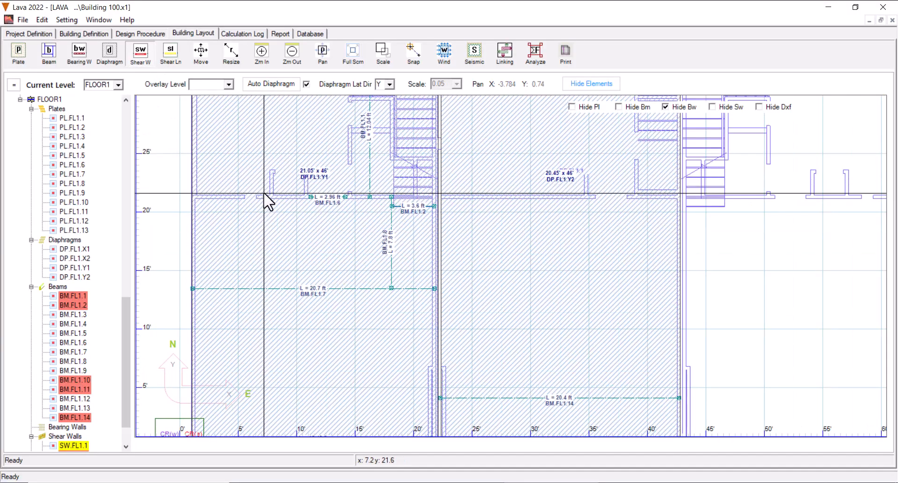
left_click_drag(261, 194, 309, 204)
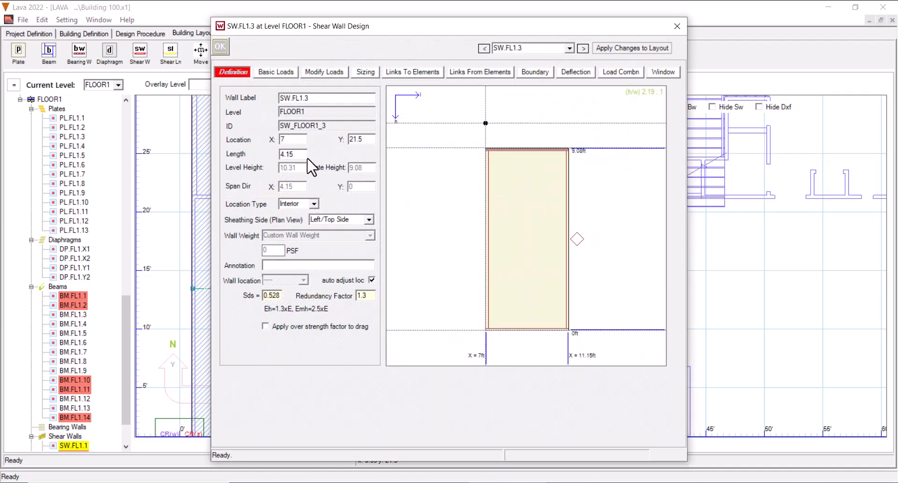
double_click(302, 156)
type("4")
left_click(220, 47)
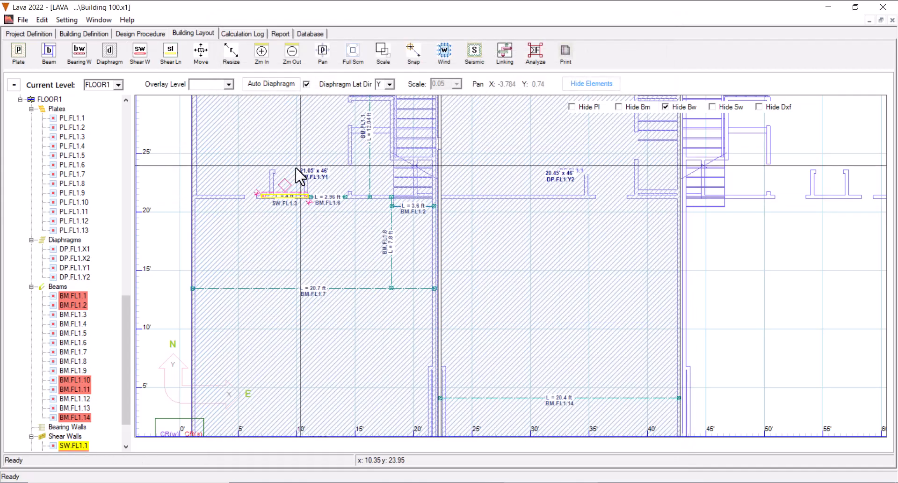
Step: Copy the 4 ft shear wall and paste it on the middle unit's interior wall along the same east-west line
right_click(286, 201)
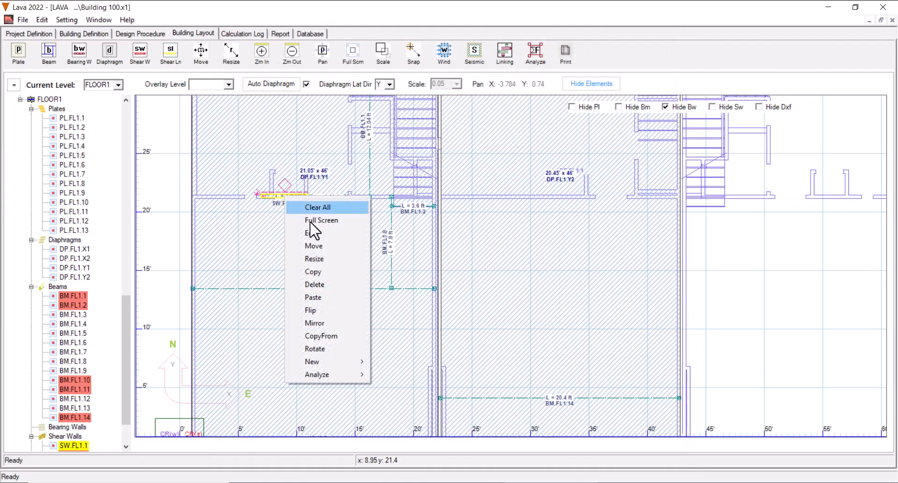
left_click(313, 271)
right_click(554, 195)
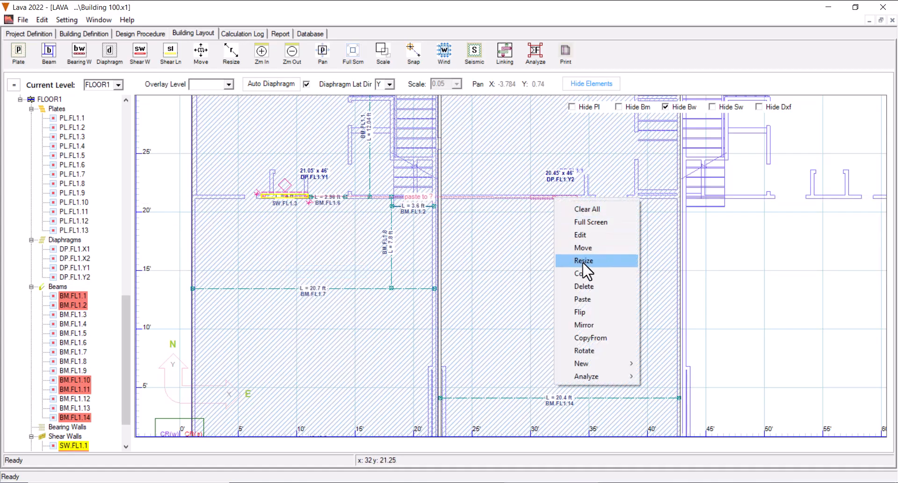
left_click(594, 301)
Step: Draw a shear wall on the south wall, starting at the east end of the 16.46 ft beam, and set its length to 4 ft
scroll(516, 243, "down", 3)
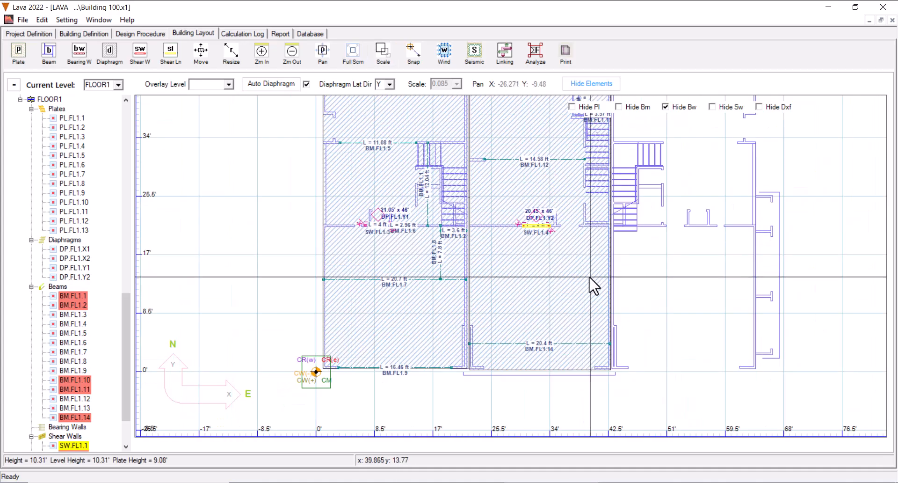
middle_click_drag(591, 276, 546, 283)
scroll(517, 297, "down", 1)
middle_click_drag(478, 320, 491, 231)
scroll(379, 285, "up", 5)
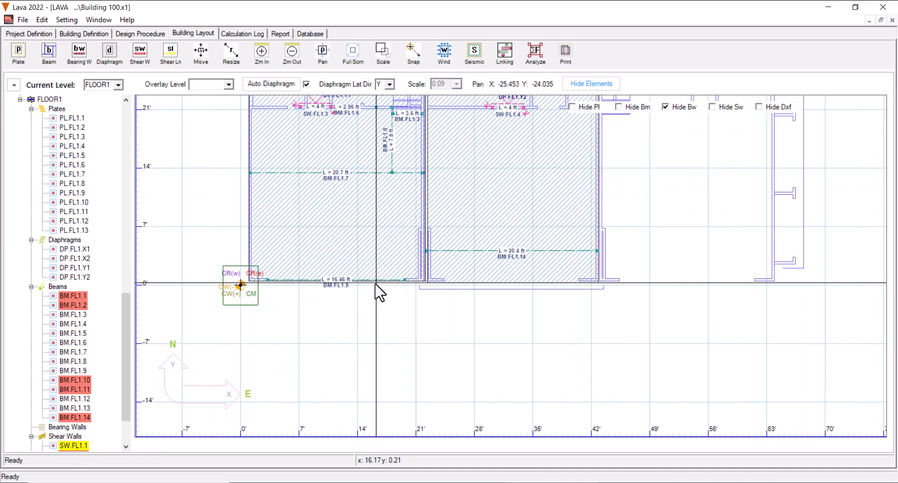
middle_click_drag(377, 282, 493, 275)
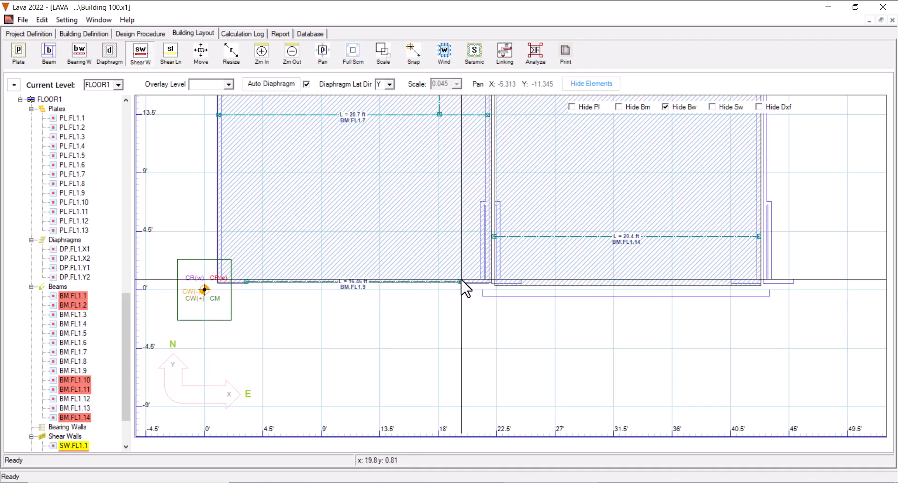
left_click_drag(461, 282, 518, 287)
double_click(491, 282)
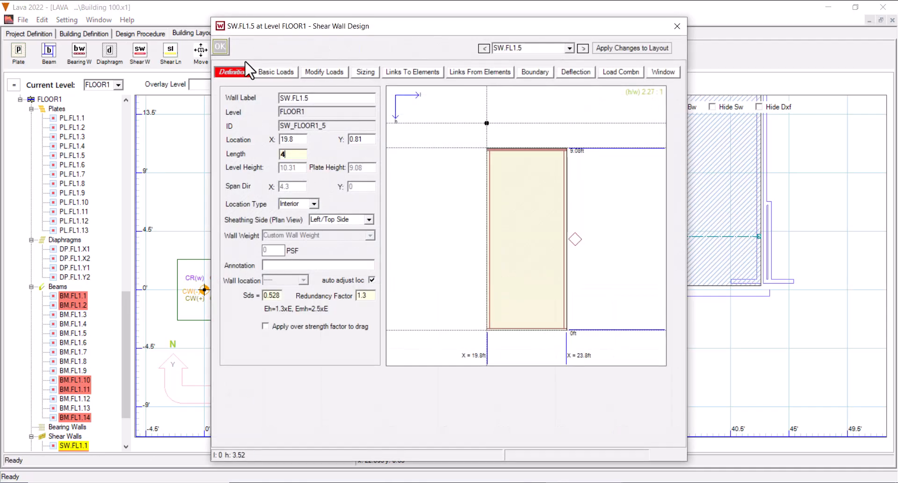
type("4")
left_click(221, 47)
Step: Examine the shear wall layout on the ROOF level and return to FLOOR1
scroll(468, 271, "down", 6)
middle_click_drag(431, 227, 381, 302)
scroll(395, 289, "down", 1)
middle_click_drag(452, 237, 376, 273)
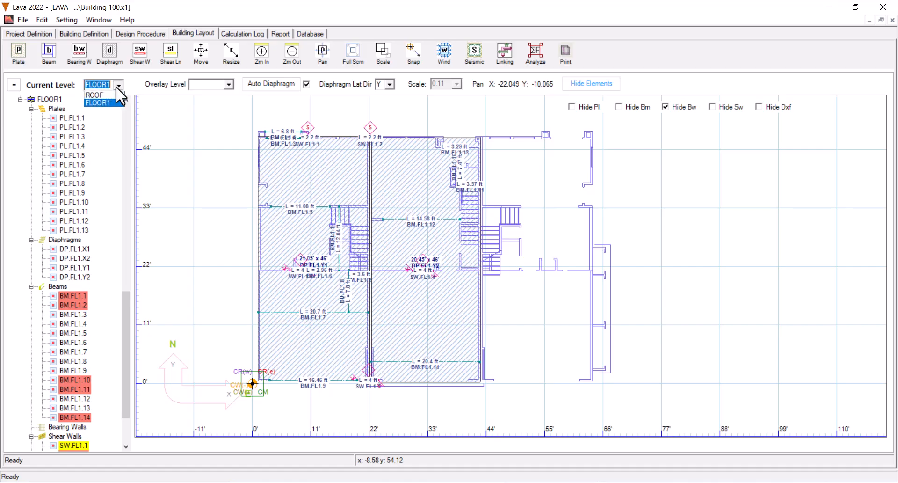
left_click(114, 95)
middle_click_drag(365, 280, 349, 309)
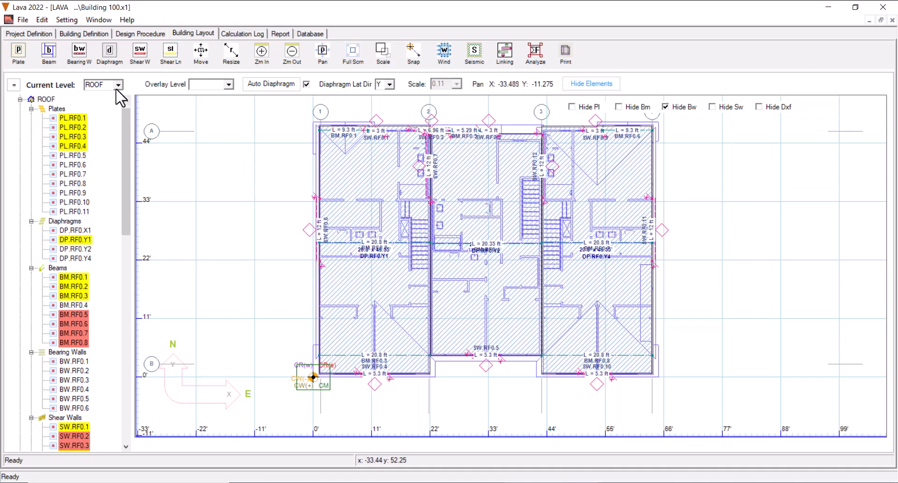
left_click(112, 103)
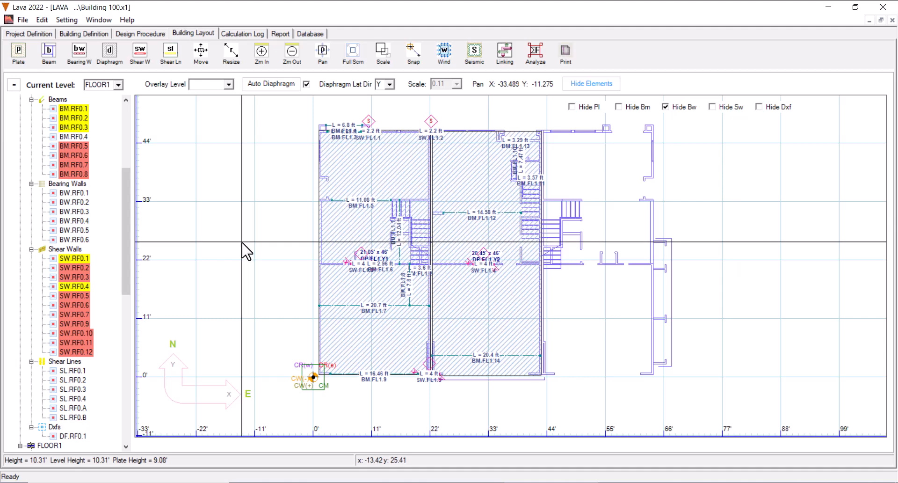
Step: Bring the ROOF level's 12 ft west-wall shear wall into FLOOR1 and set its hold-down type to G=0.50 fc=2.5 1-pour
double_click(319, 252)
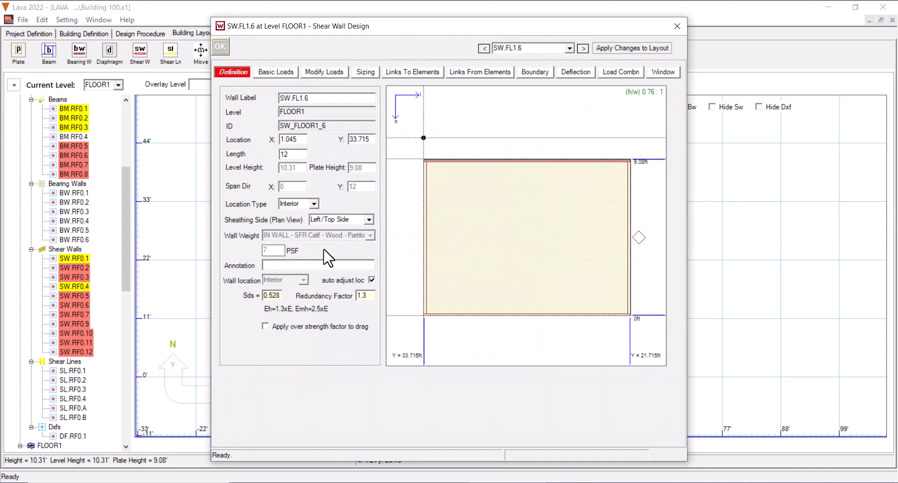
left_click(365, 72)
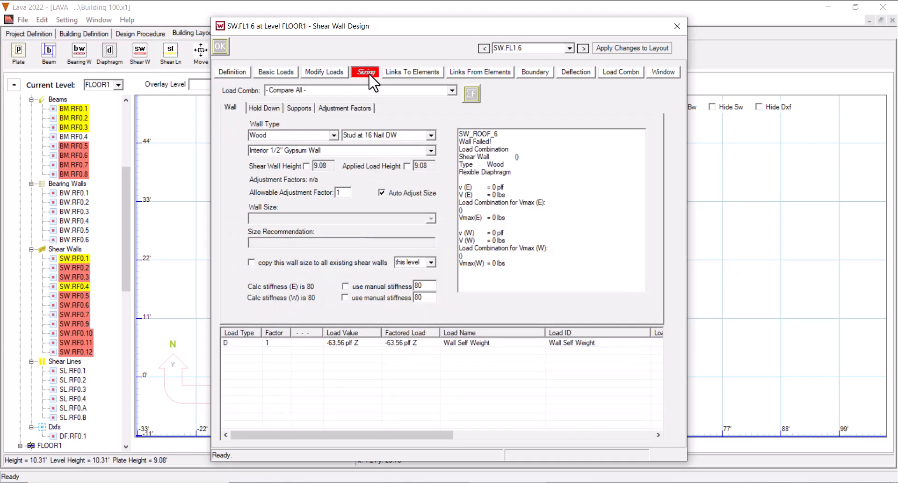
left_click(265, 108)
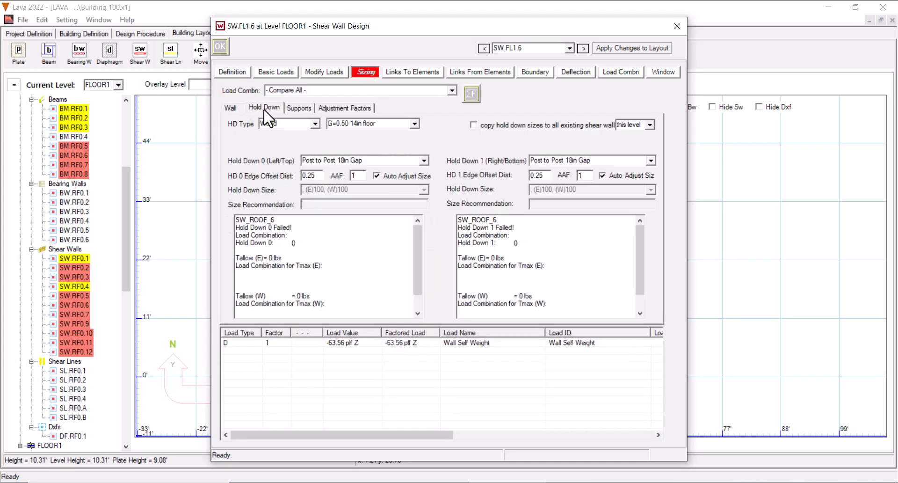
left_click(414, 124)
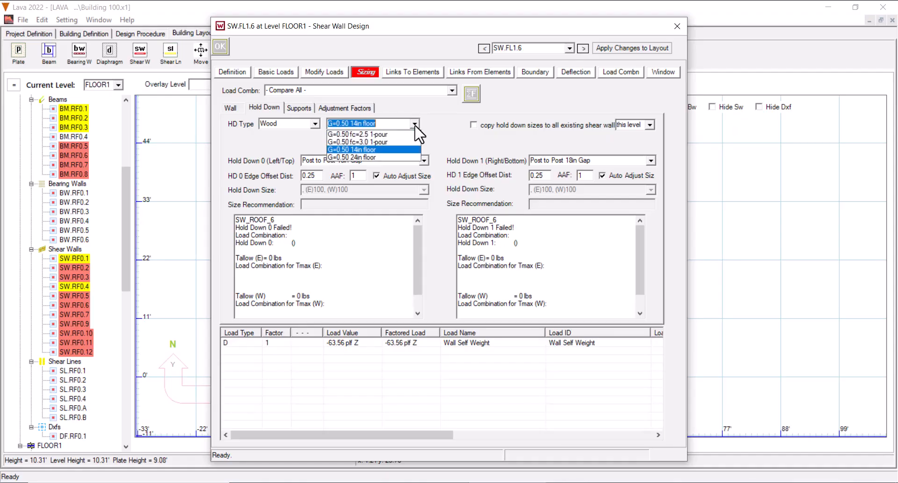
left_click(365, 135)
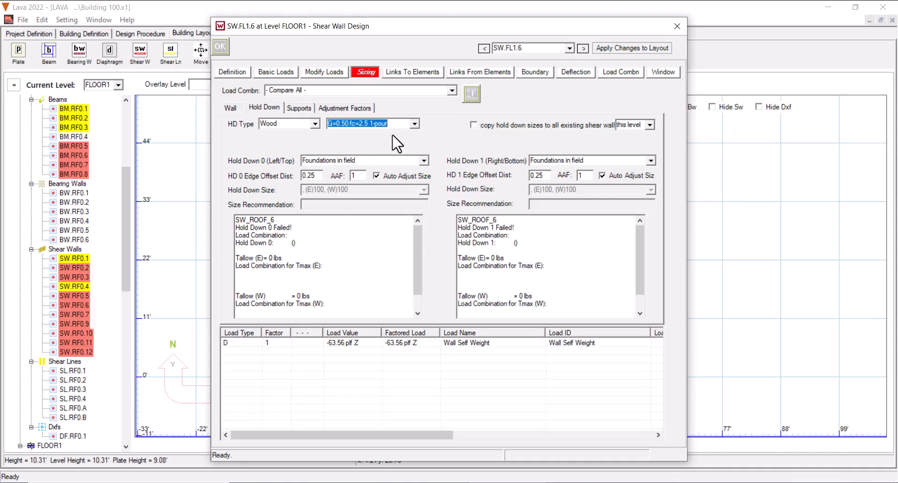
left_click(221, 48)
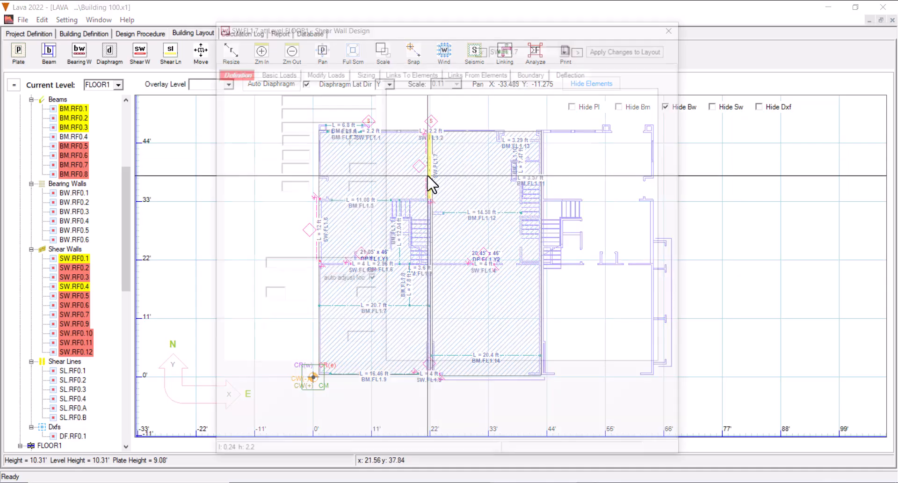
Step: Bring the roof's 12 ft shear wall between the west and middle units into FLOOR1 with hold-down type G=0.50 fc=2.5 1-pour
double_click(428, 177)
left_click(366, 75)
left_click(265, 108)
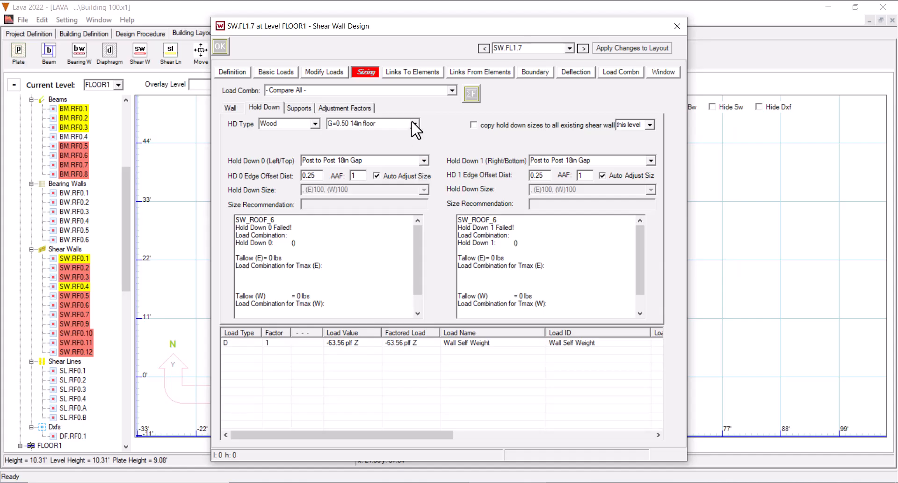
left_click(396, 135)
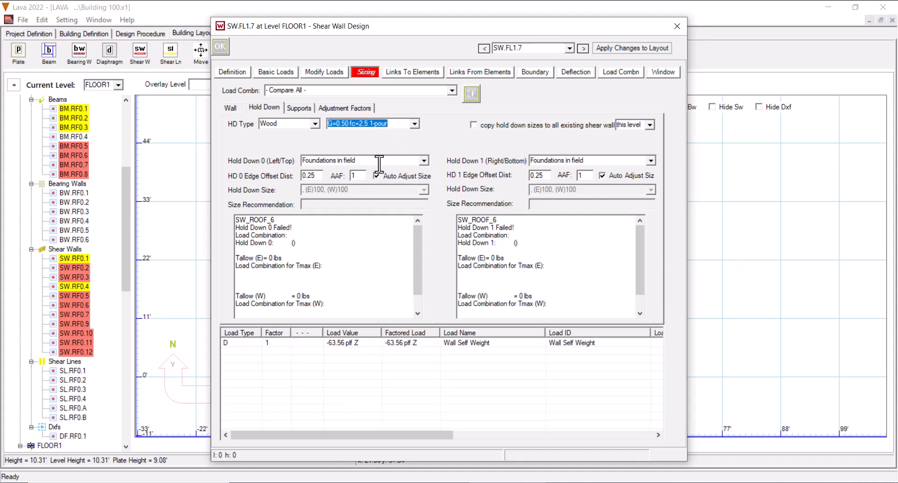
left_click(220, 46)
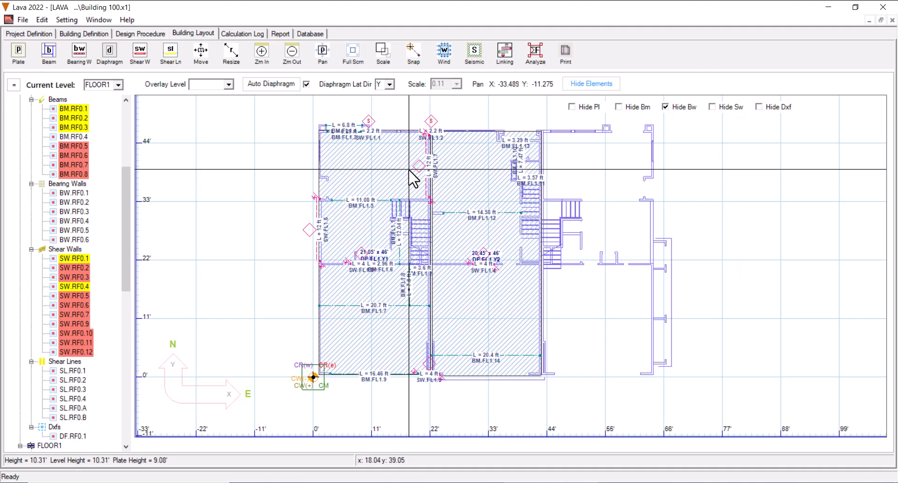
Step: Copy all of the west unit's FLOOR1 elements and paste them in the empty area east of the building
middle_click_drag(555, 220, 434, 204)
scroll(444, 208, "down", 1)
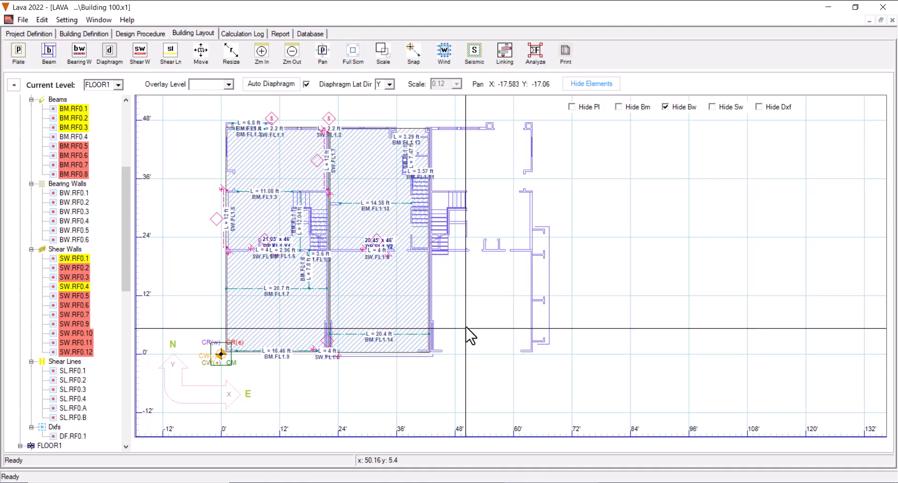
left_click_drag(179, 104, 345, 389)
right_click(281, 219)
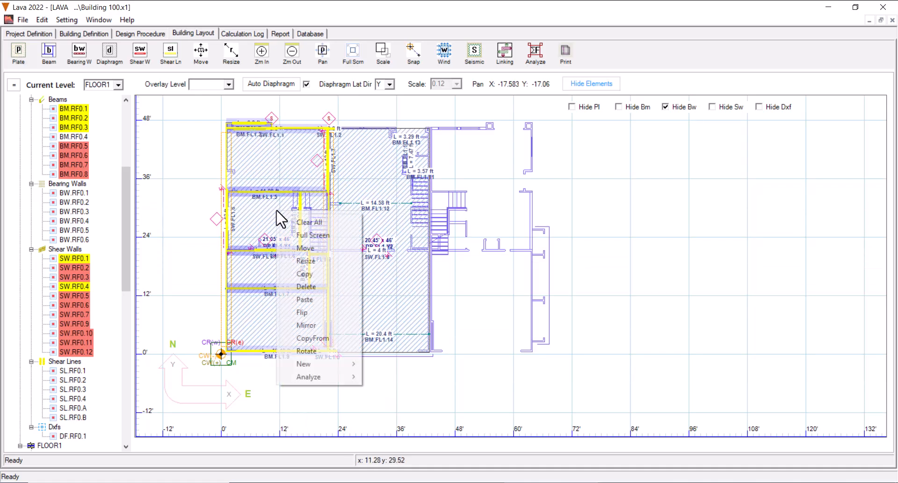
left_click(308, 276)
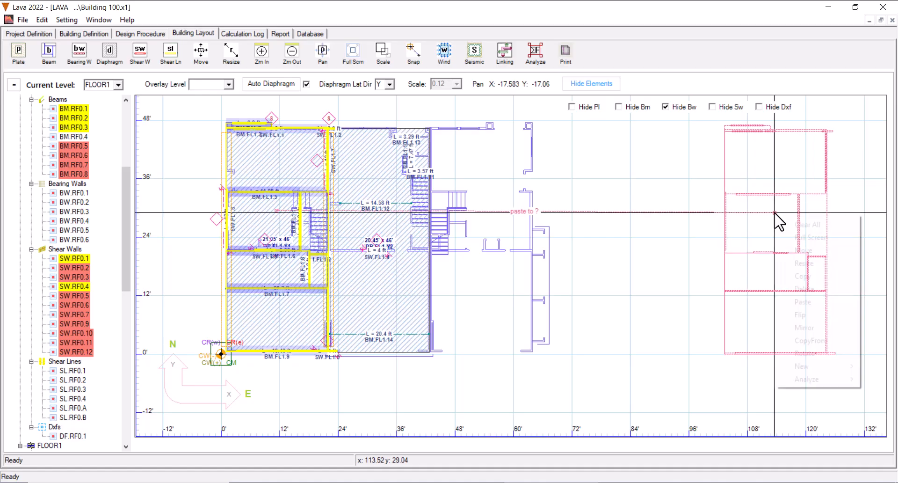
right_click(775, 212)
left_click(807, 304)
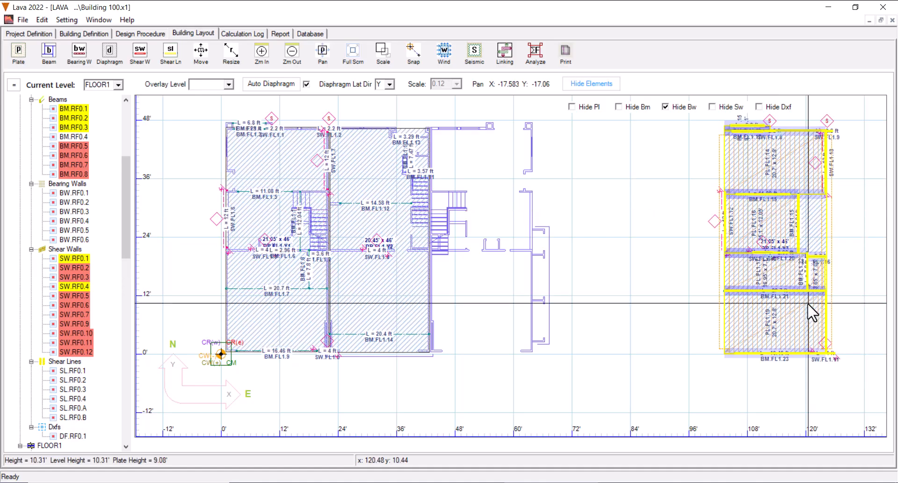
Step: Select the whole pasted copy of the west unit and mirror it east to west
middle_click_drag(781, 272, 607, 287)
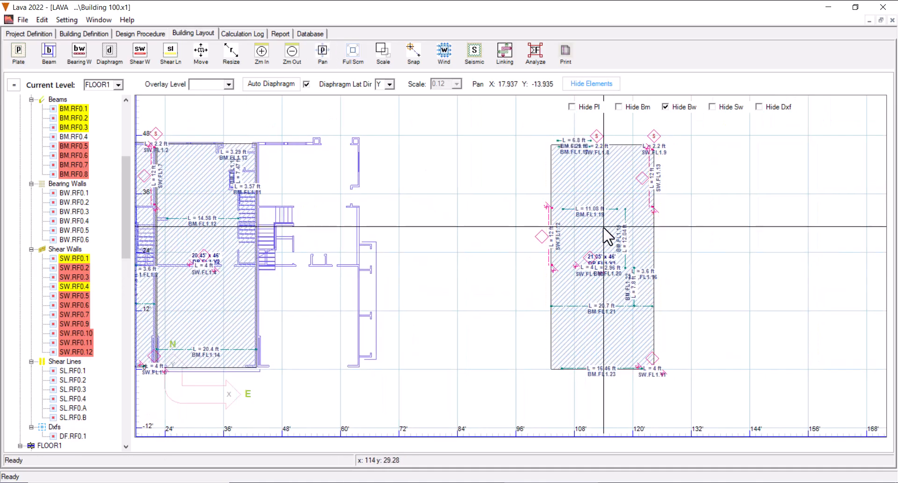
left_click_drag(509, 118, 715, 398)
right_click(524, 140)
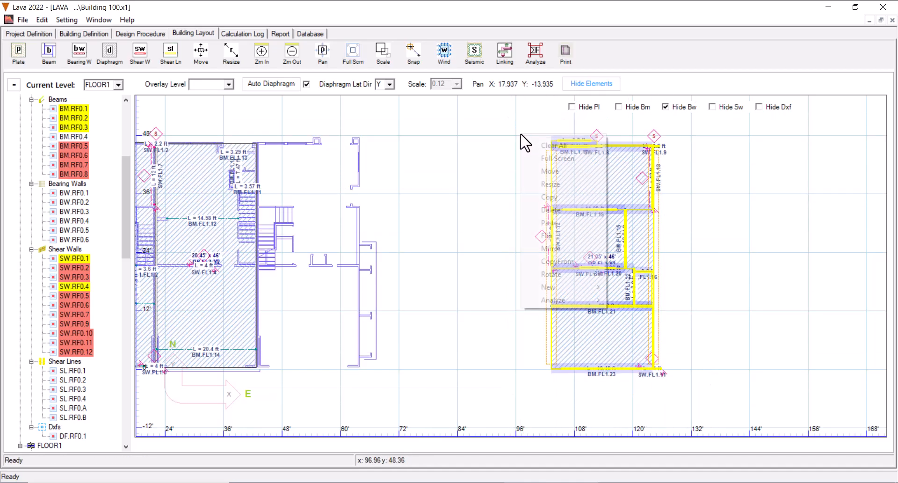
left_click(567, 247)
Step: Move the mirrored unit's elements onto the east unit, aligned with its walls in the floor plan
scroll(376, 167, "up", 1)
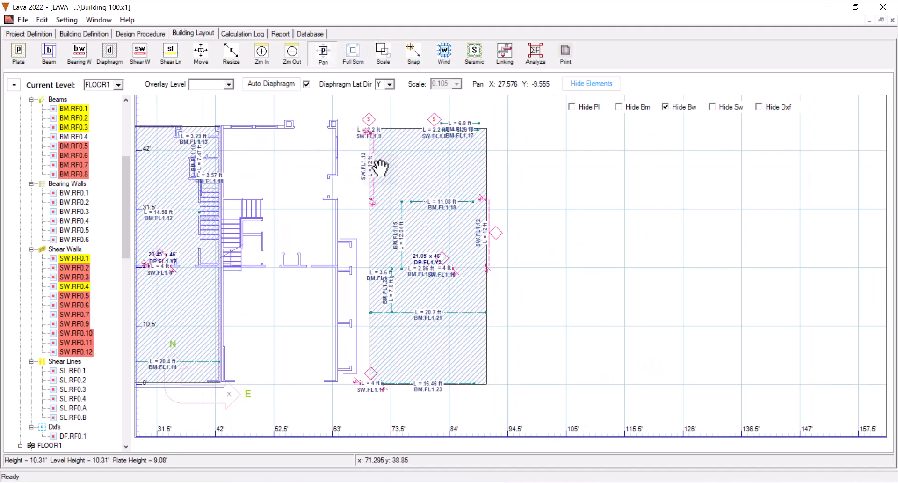
middle_click_drag(377, 168, 583, 243)
scroll(513, 195, "up", 1)
scroll(512, 194, "up", 1)
scroll(561, 199, "up", 1)
middle_click_drag(626, 191, 530, 196)
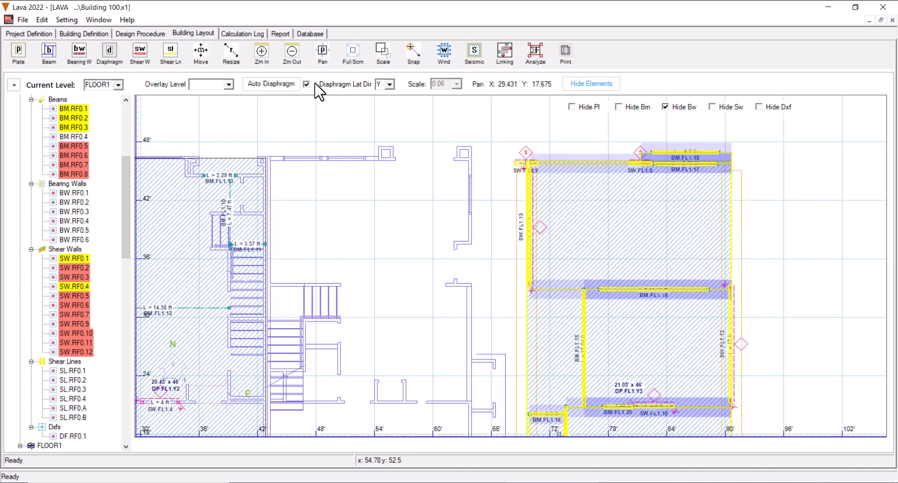
left_click(209, 55)
left_click_drag(673, 161, 421, 157)
key("Escape")
scroll(286, 175, "up", 2)
middle_click_drag(348, 197, 402, 225)
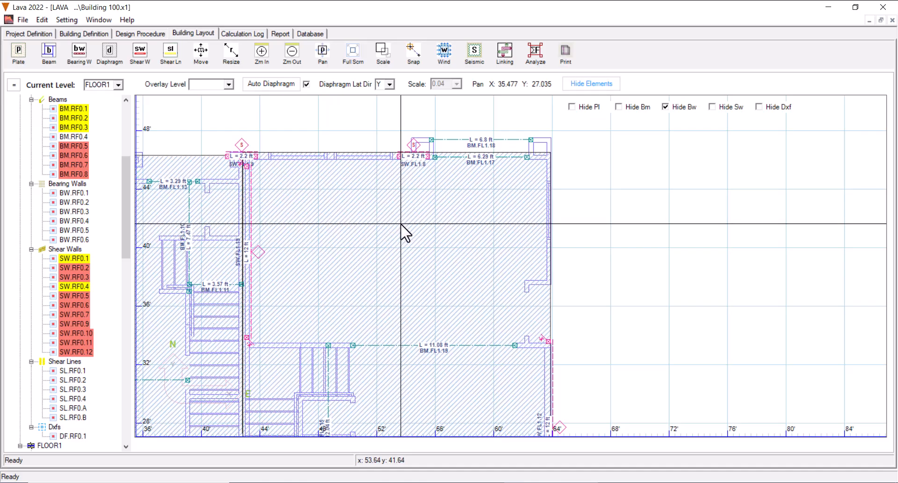
Step: Add three full-width east-west shear lines to FLOOR1 along the north wall, the south wall, and the shear walls at mid-depth
scroll(419, 207, "down", 8)
mouse_move(563, 274)
middle_mouse_down()
mouse_move(572, 230)
mouse_move(587, 214)
middle_mouse_up()
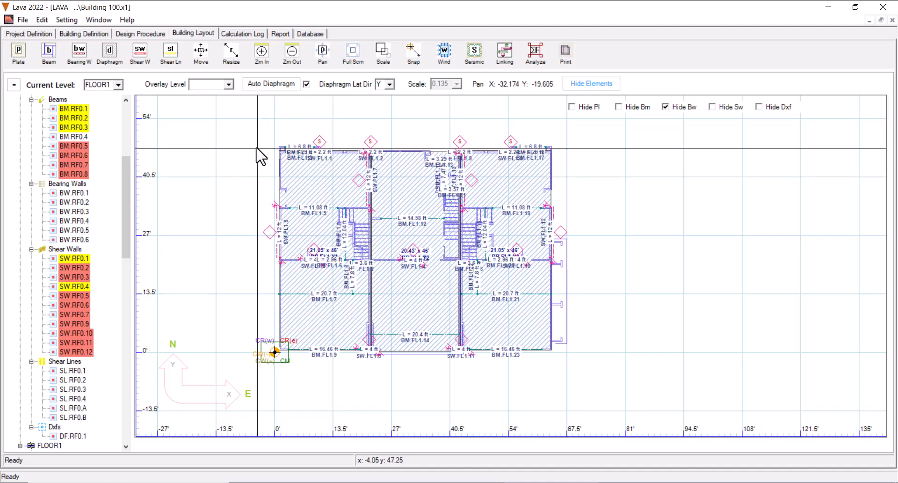
left_click(171, 56)
left_click(281, 144)
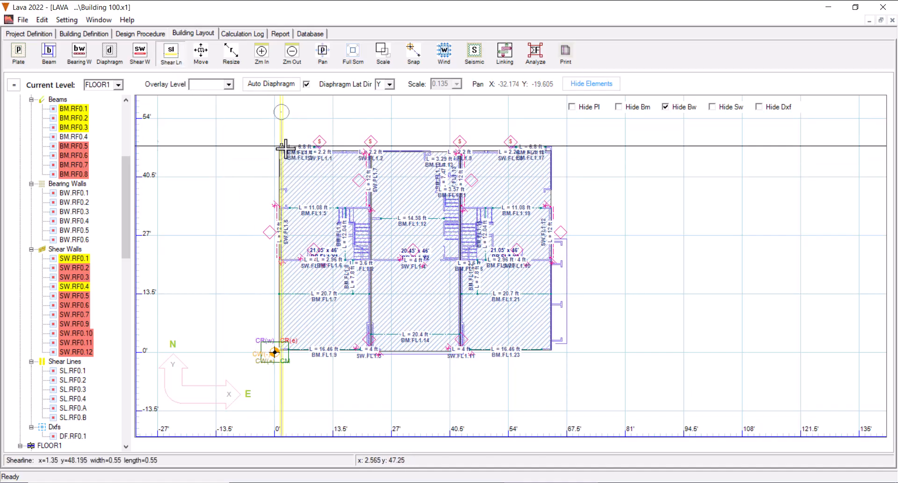
left_click(550, 159)
left_click(281, 338)
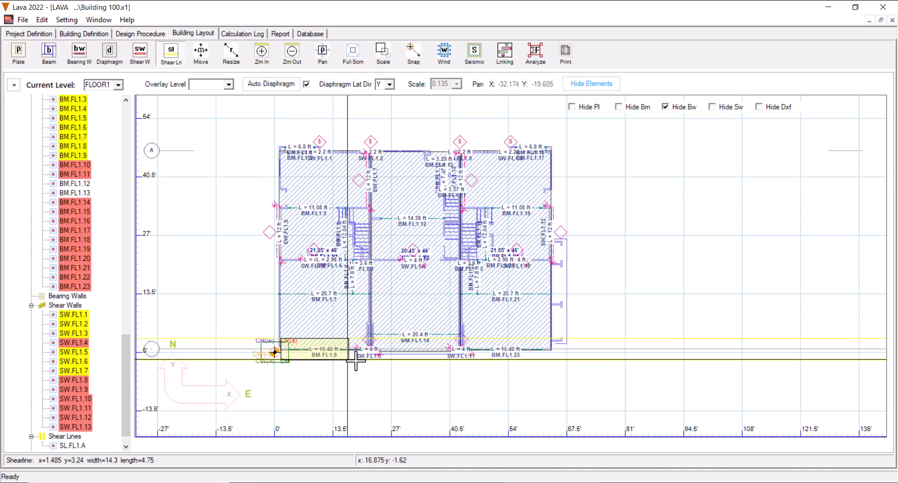
left_click(552, 356)
left_click(282, 251)
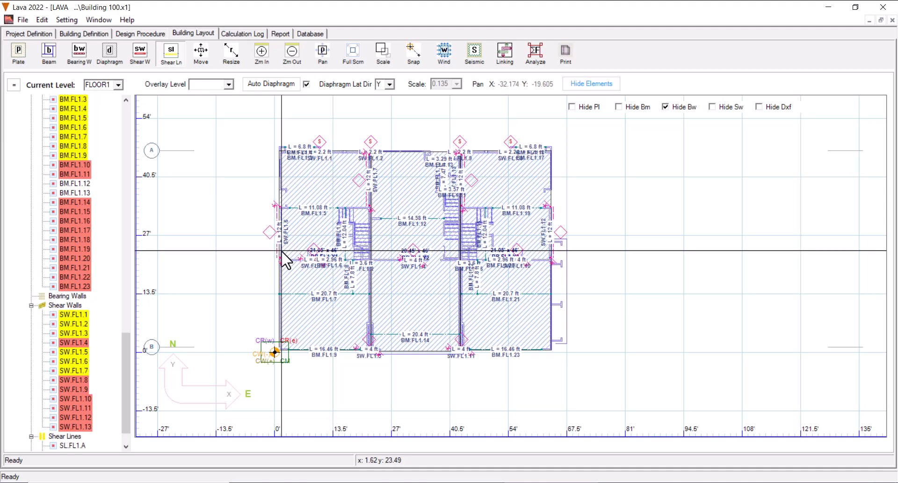
left_click(550, 267)
Step: Add four full-depth north-south shear lines along the west exterior wall, both walls between units, and the east exterior wall
left_click(273, 154)
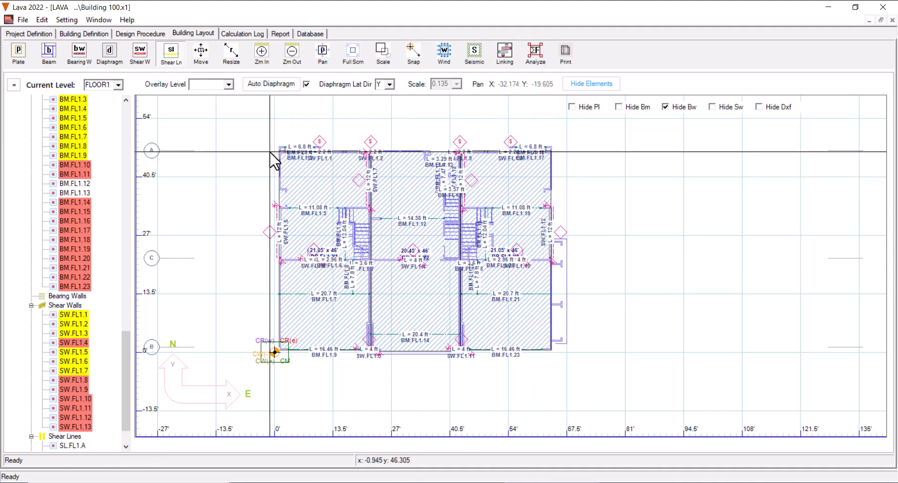
left_click(292, 348)
left_click(362, 152)
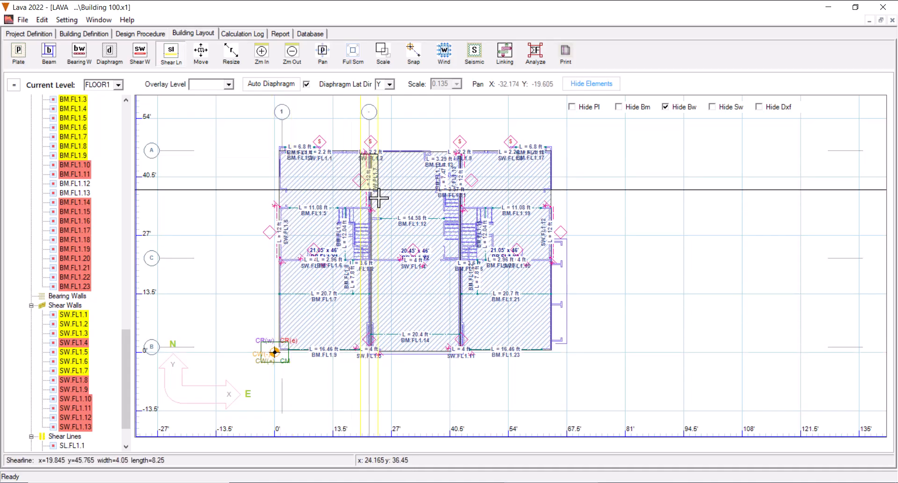
left_click(381, 350)
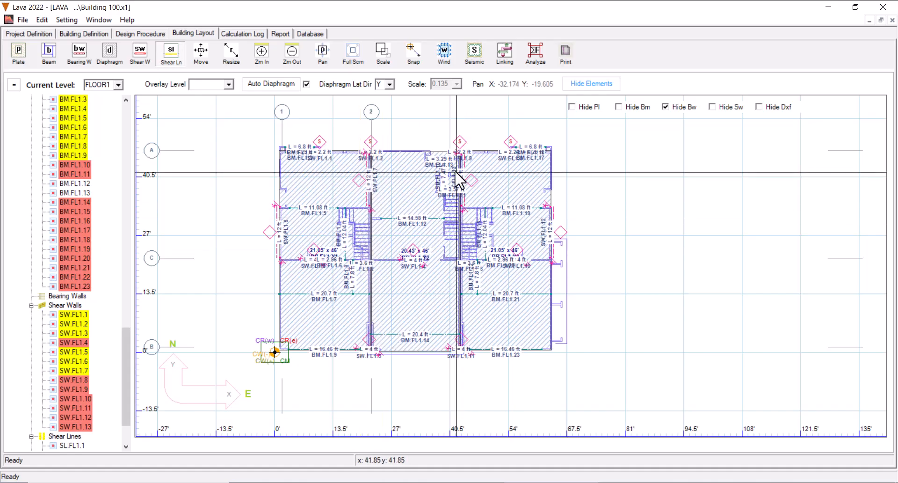
left_click(449, 155)
left_click(470, 351)
left_click(543, 149)
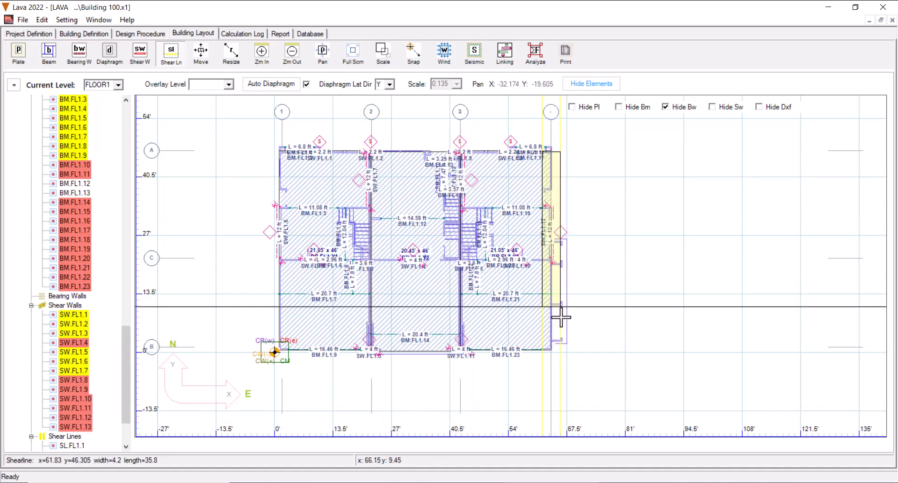
left_click(561, 348)
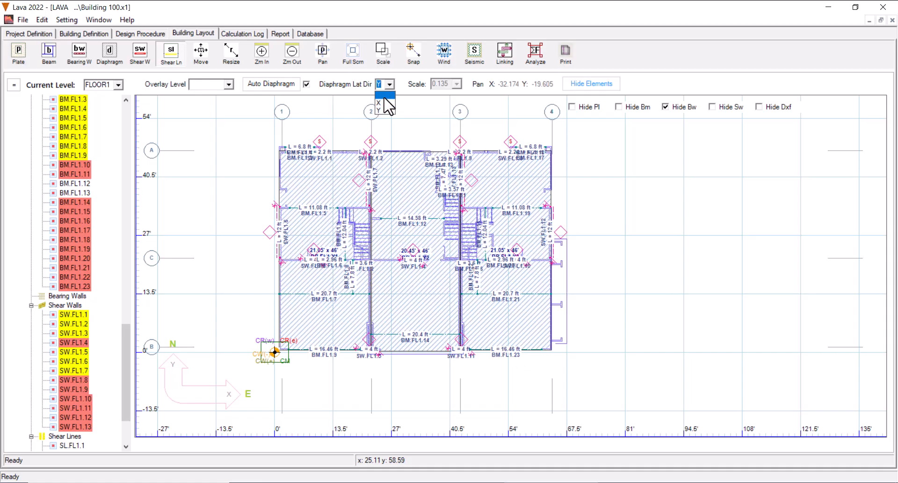
Step: Check FLOOR1's floor plates with the diaphragm lateral direction cleared, and restore the direction to Y
left_click(384, 95)
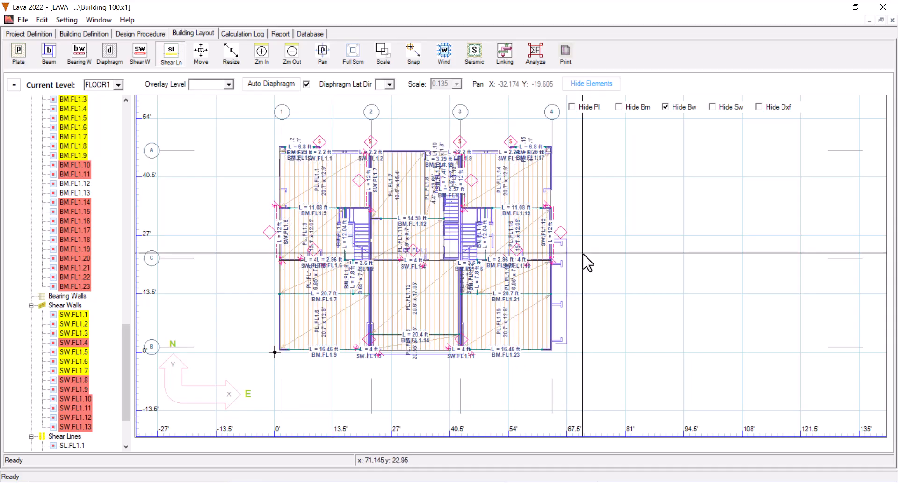
left_click(352, 55)
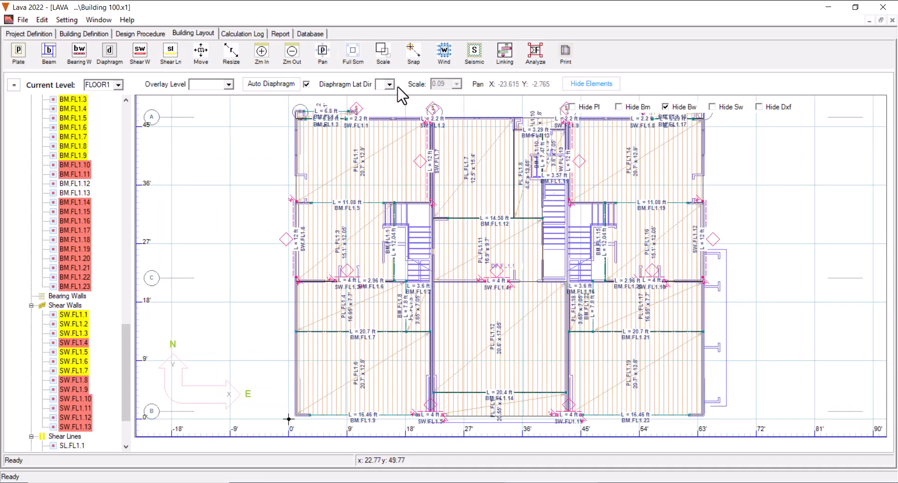
left_click(381, 110)
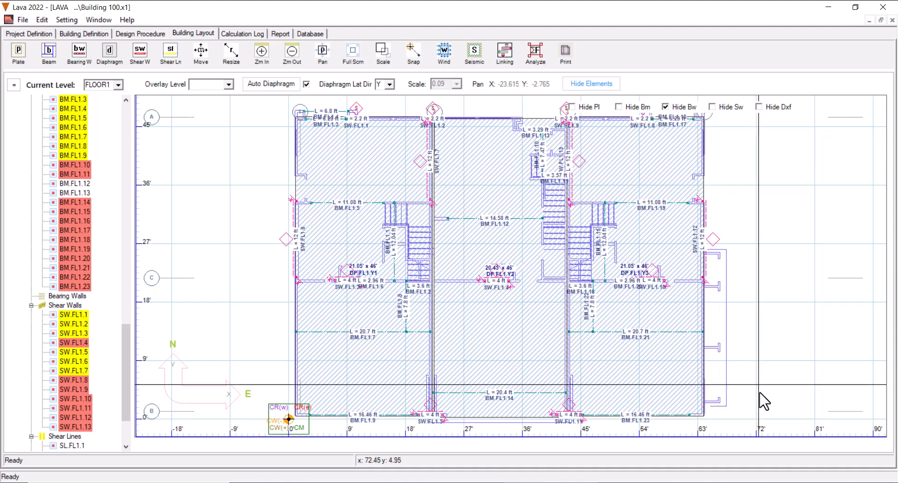
Step: Analyze the building and review the designed FLOOR1 elements
left_click(535, 53)
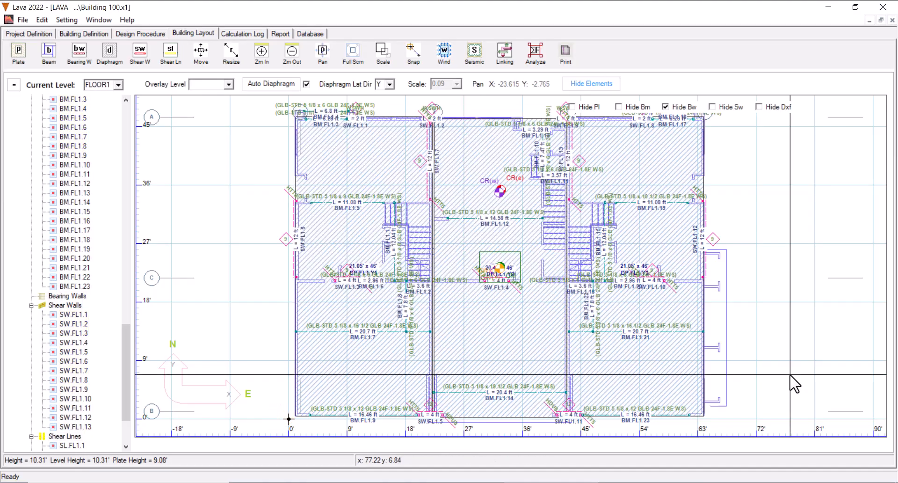
scroll(79, 189, "up", 7)
scroll(77, 189, "up", 5)
scroll(90, 200, "down", 10)
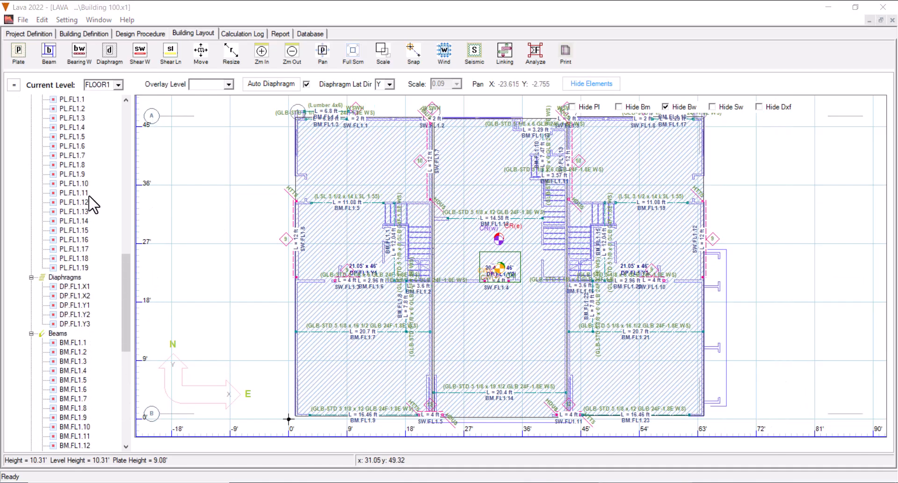
scroll(92, 204, "up", 2)
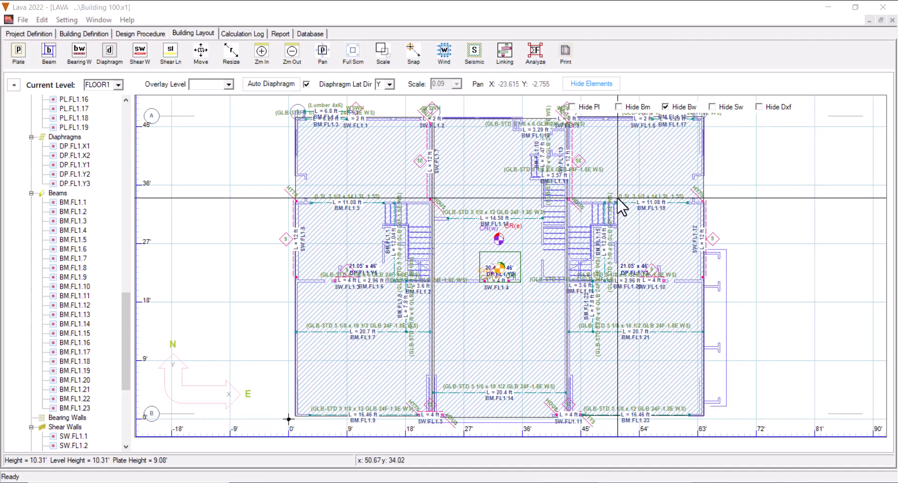
Step: Generate the calculation report and browse its opening pages from the cover through the gravity loads
left_click(280, 33)
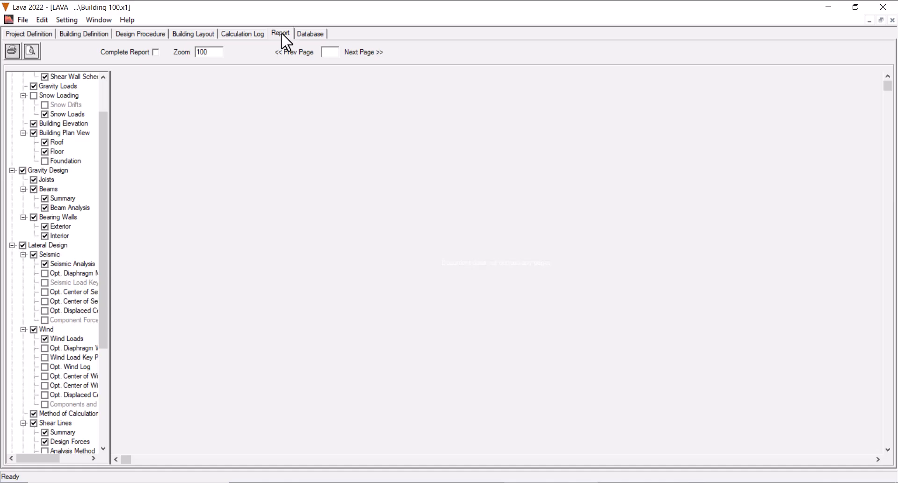
left_click(31, 51)
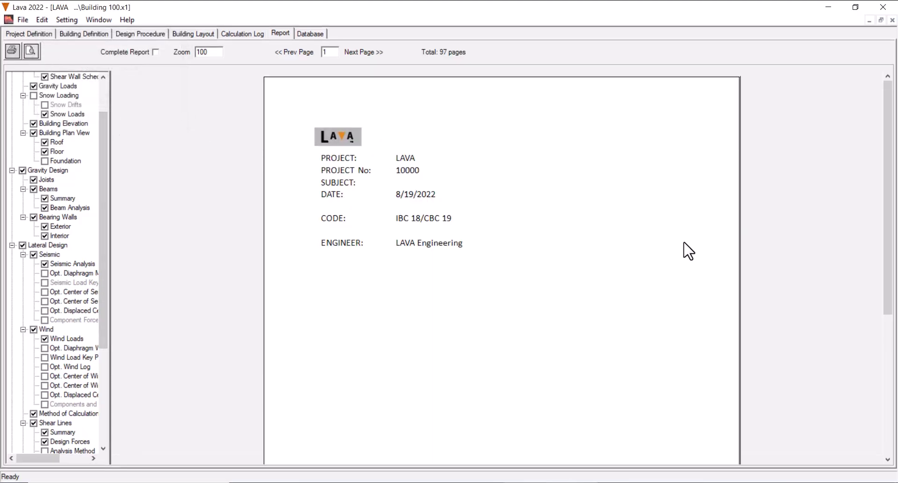
left_click(367, 53)
left_click(367, 52)
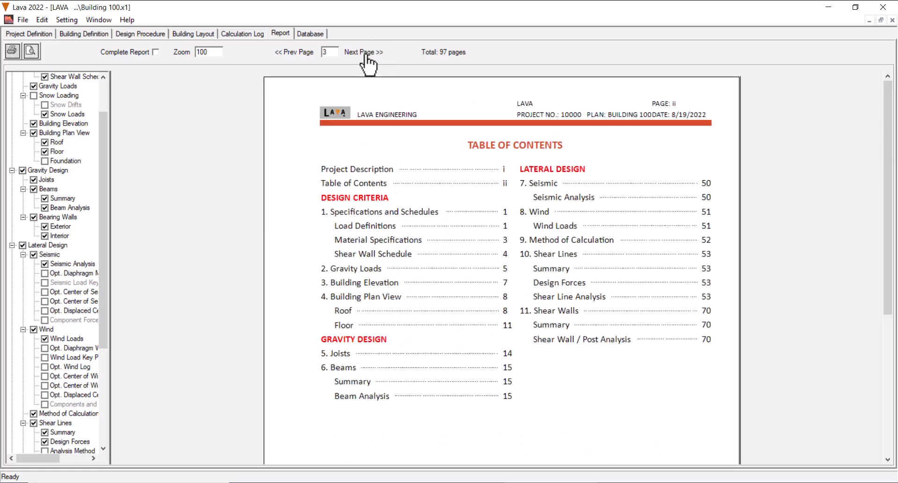
left_click(367, 52)
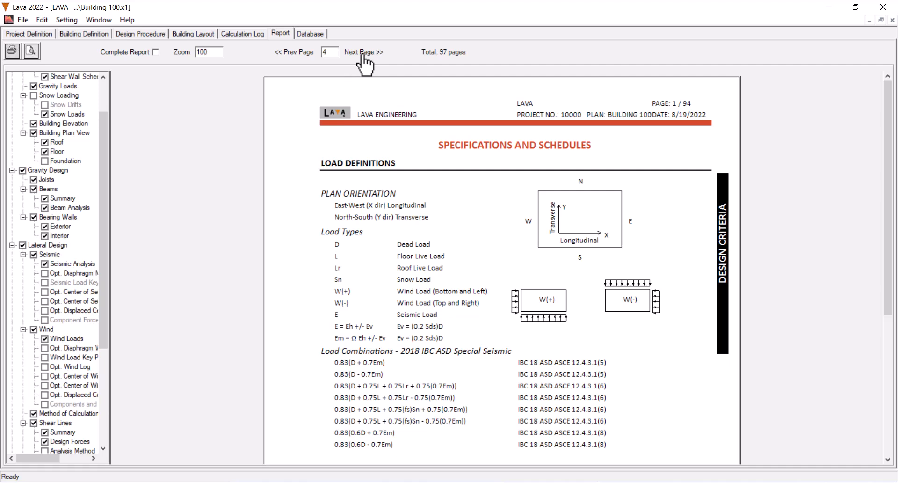
double_click(365, 53)
left_click(365, 53)
left_click(365, 53)
left_click(365, 52)
Step: Go to the report's Shear Walls section and browse through the shear wall and post analysis pages
left_click_drag(106, 155, 106, 260)
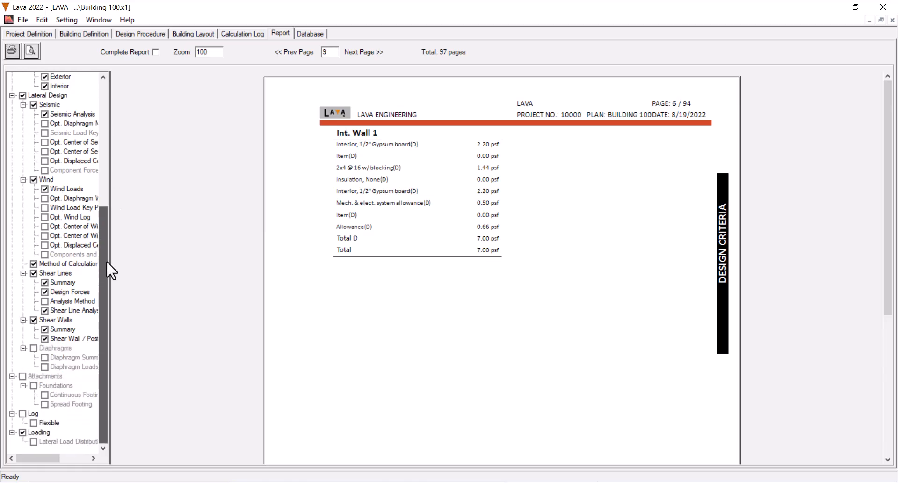
left_click(57, 321)
left_click(370, 55)
left_click(370, 55)
left_click(370, 55)
left_click(369, 56)
left_click(369, 55)
left_click(370, 55)
left_click(370, 55)
left_click(370, 55)
Step: Exclude the Project Description from the report's fore pages, regenerate the report, and check its table of contents
left_click_drag(103, 236, 117, 110)
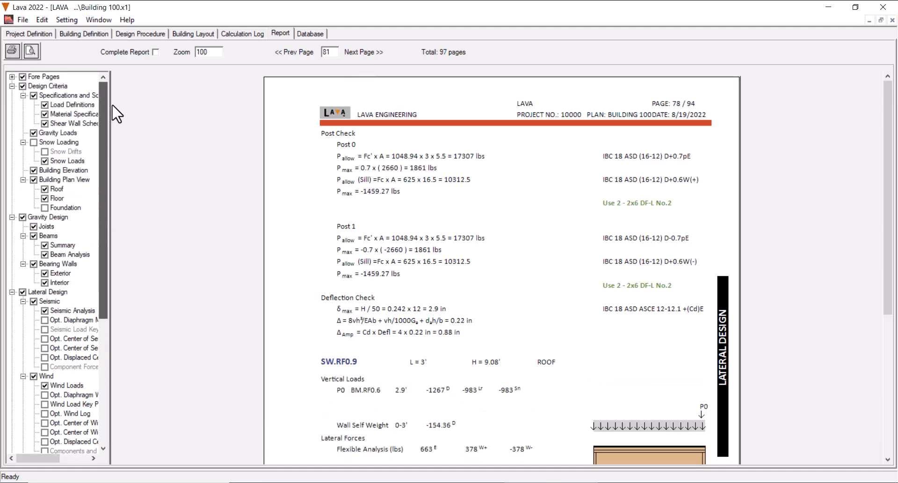
left_click(12, 77)
left_click(34, 104)
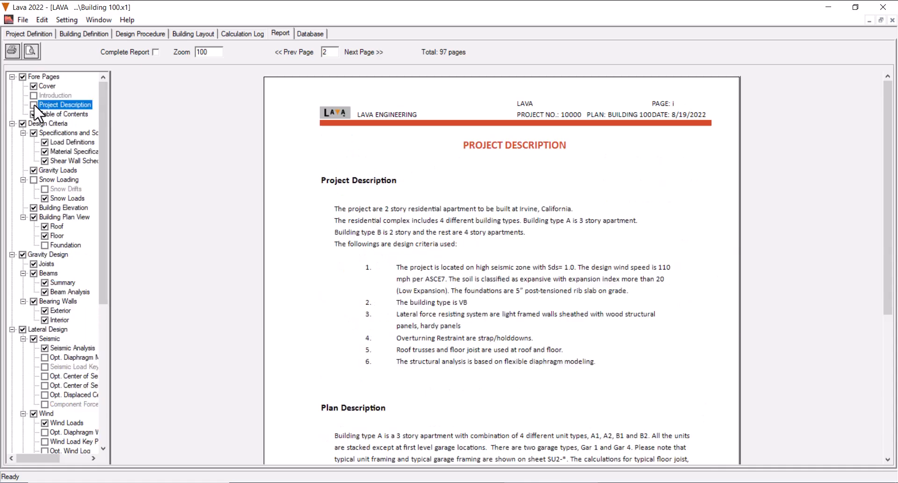
left_click(32, 51)
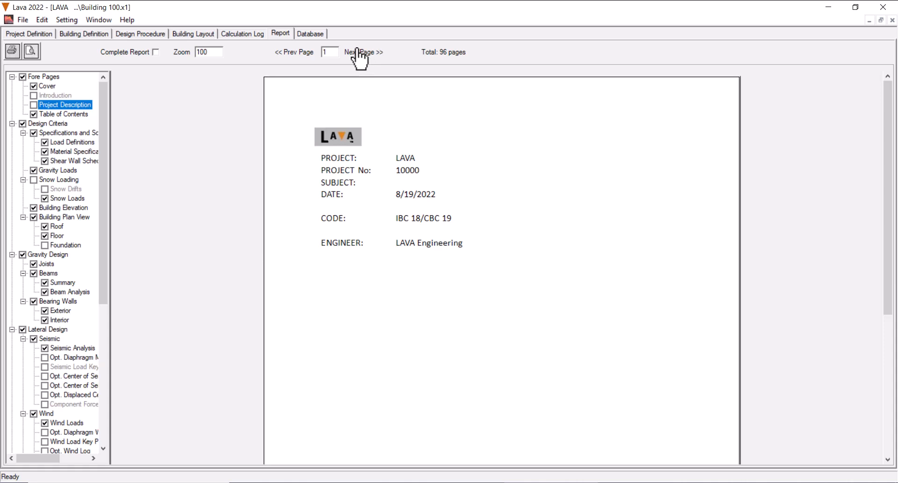
left_click(359, 52)
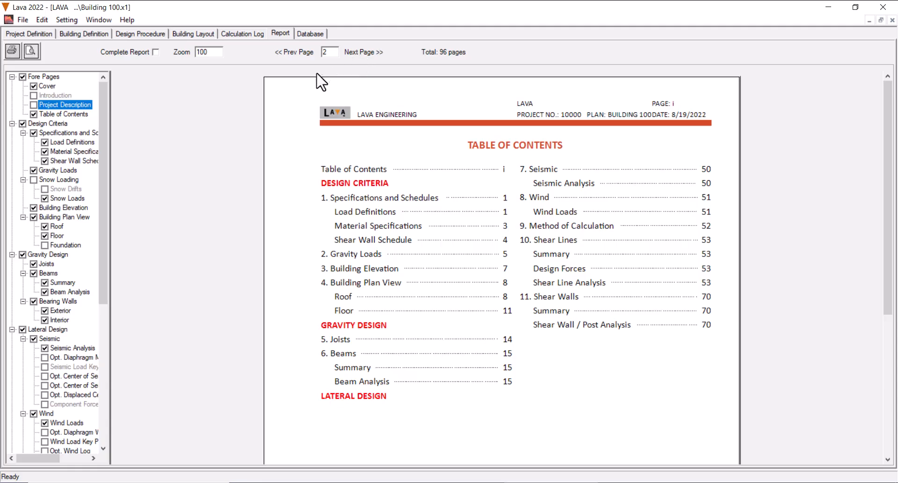
Step: Go to the report's Lateral Design section and examine the wind loads, shear line summary, and shear line analysis pages
left_click_drag(105, 144, 108, 250)
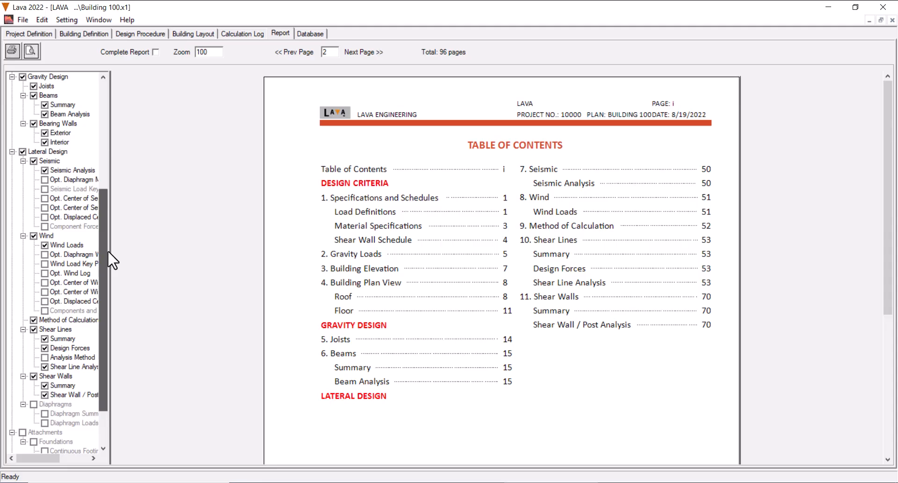
left_click(46, 151)
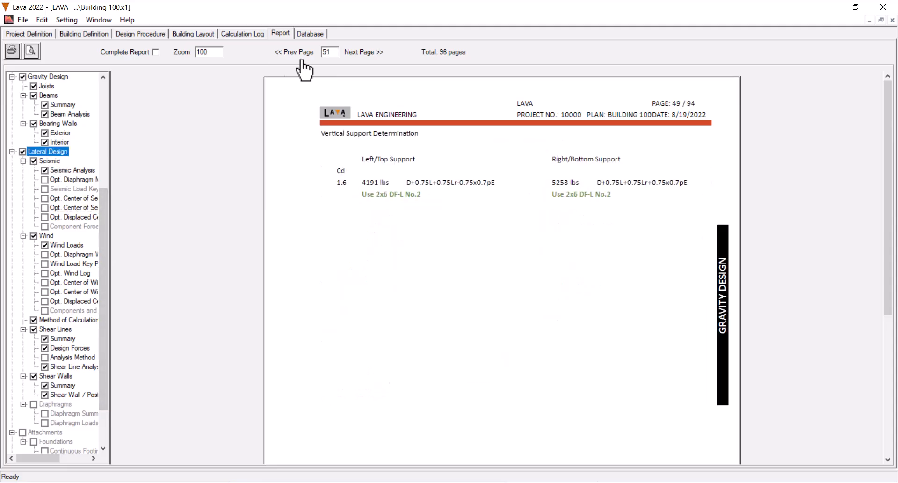
left_click(378, 56)
left_click(379, 55)
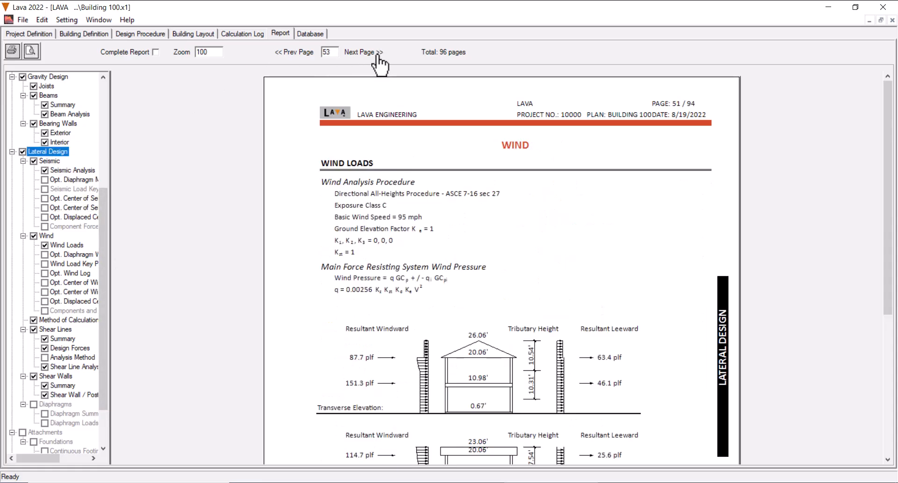
left_click(378, 56)
left_click(378, 56)
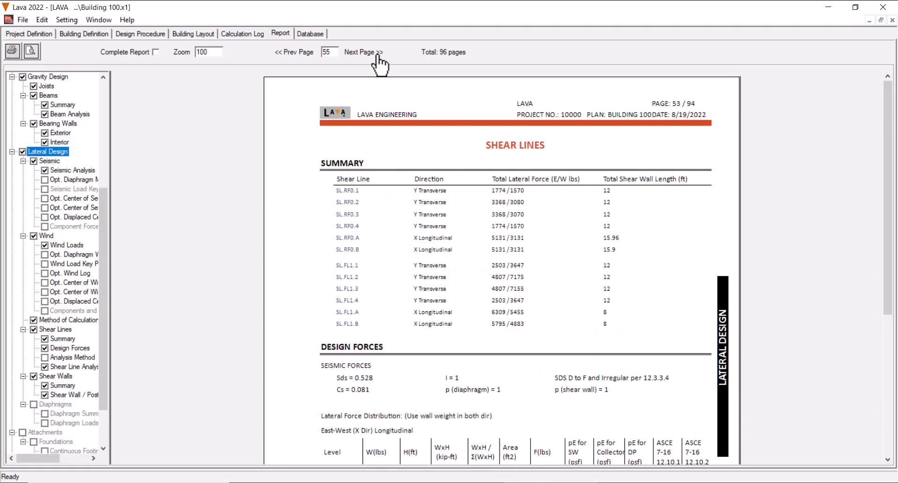
left_click(378, 56)
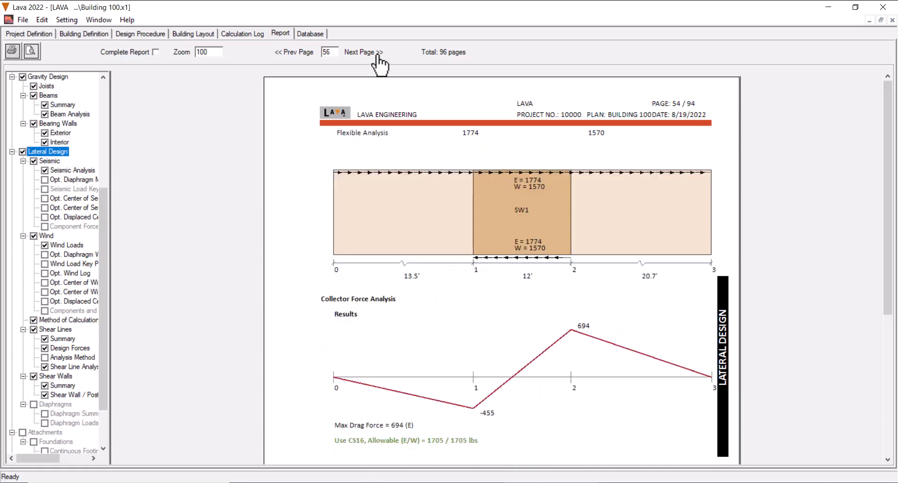
left_click(379, 56)
left_click(379, 55)
left_click(379, 56)
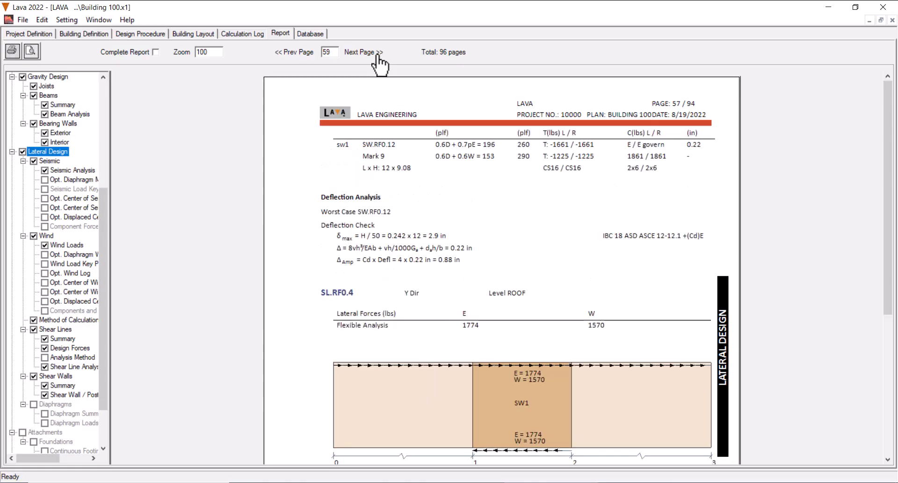
Step: Return to the cover page in the report's fore pages
left_click_drag(104, 216, 108, 114)
left_click(36, 77)
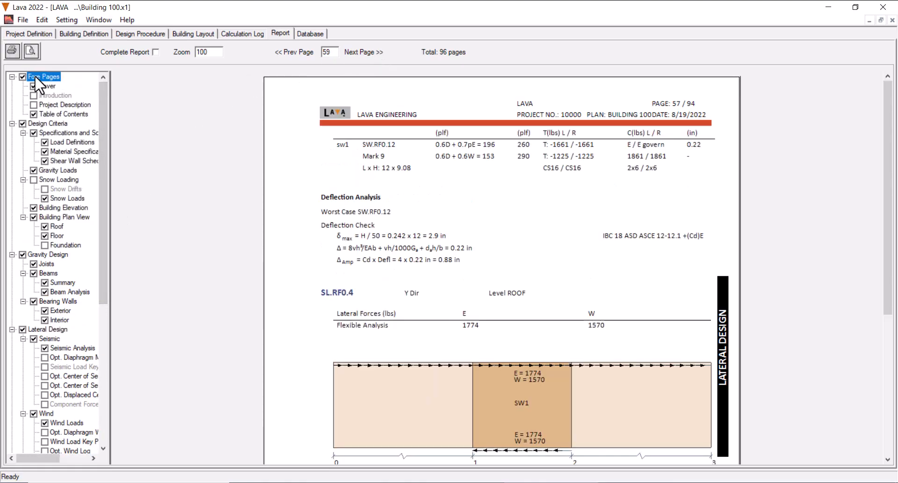
left_click(47, 86)
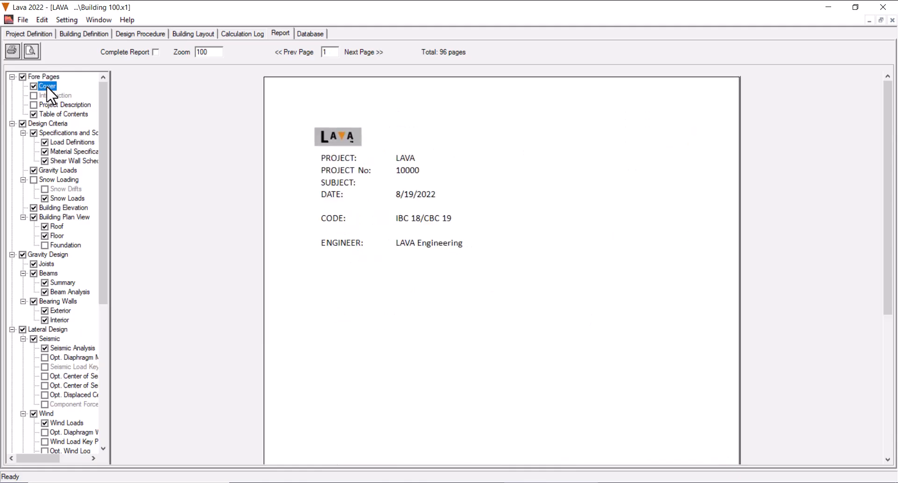